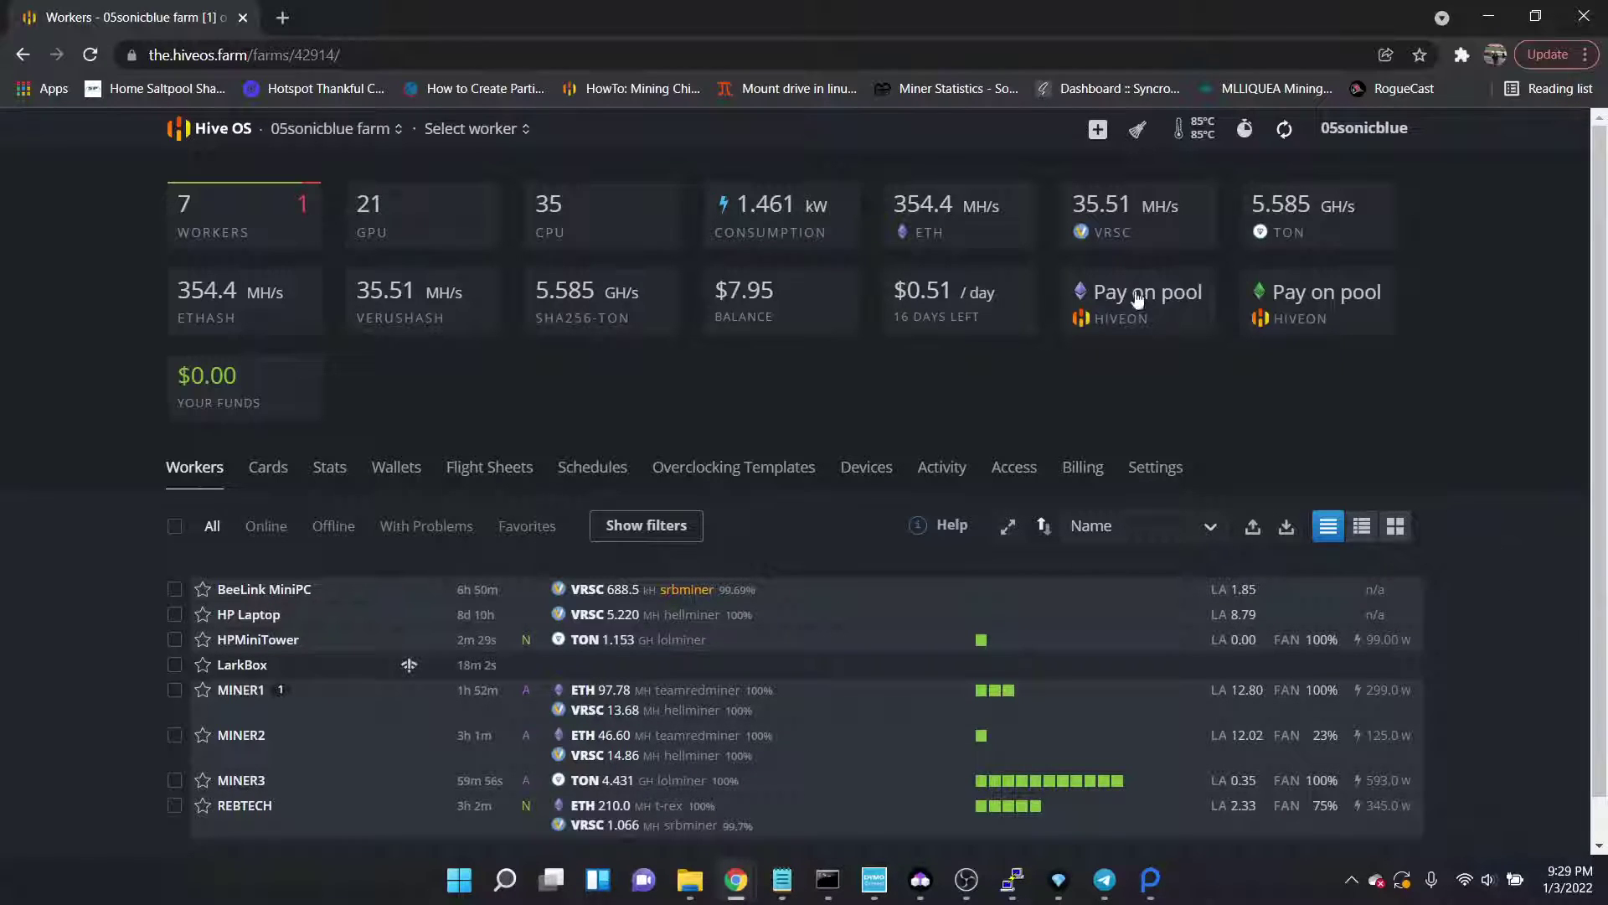
Open coinmarketcap.com in a new browser tab, search for toncoin and open the Toncoin price page.
{"action": "left_click", "coordinate": [287, 18]}
{"action": "type", "text": "coinmarketcap.com"}
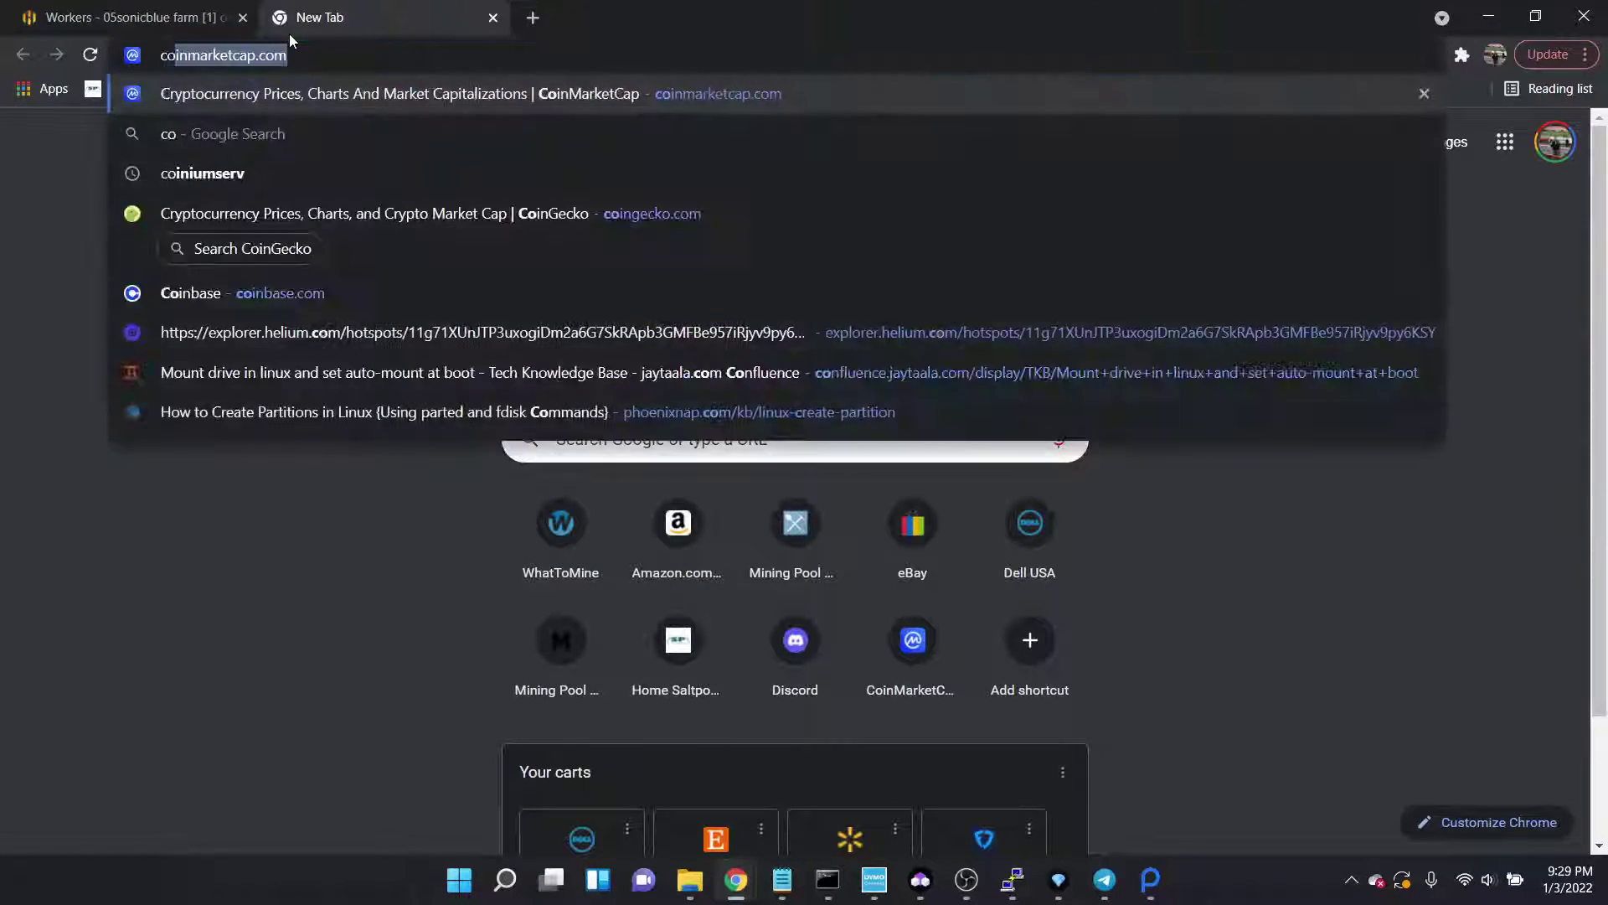
{"action": "key", "text": "Return"}
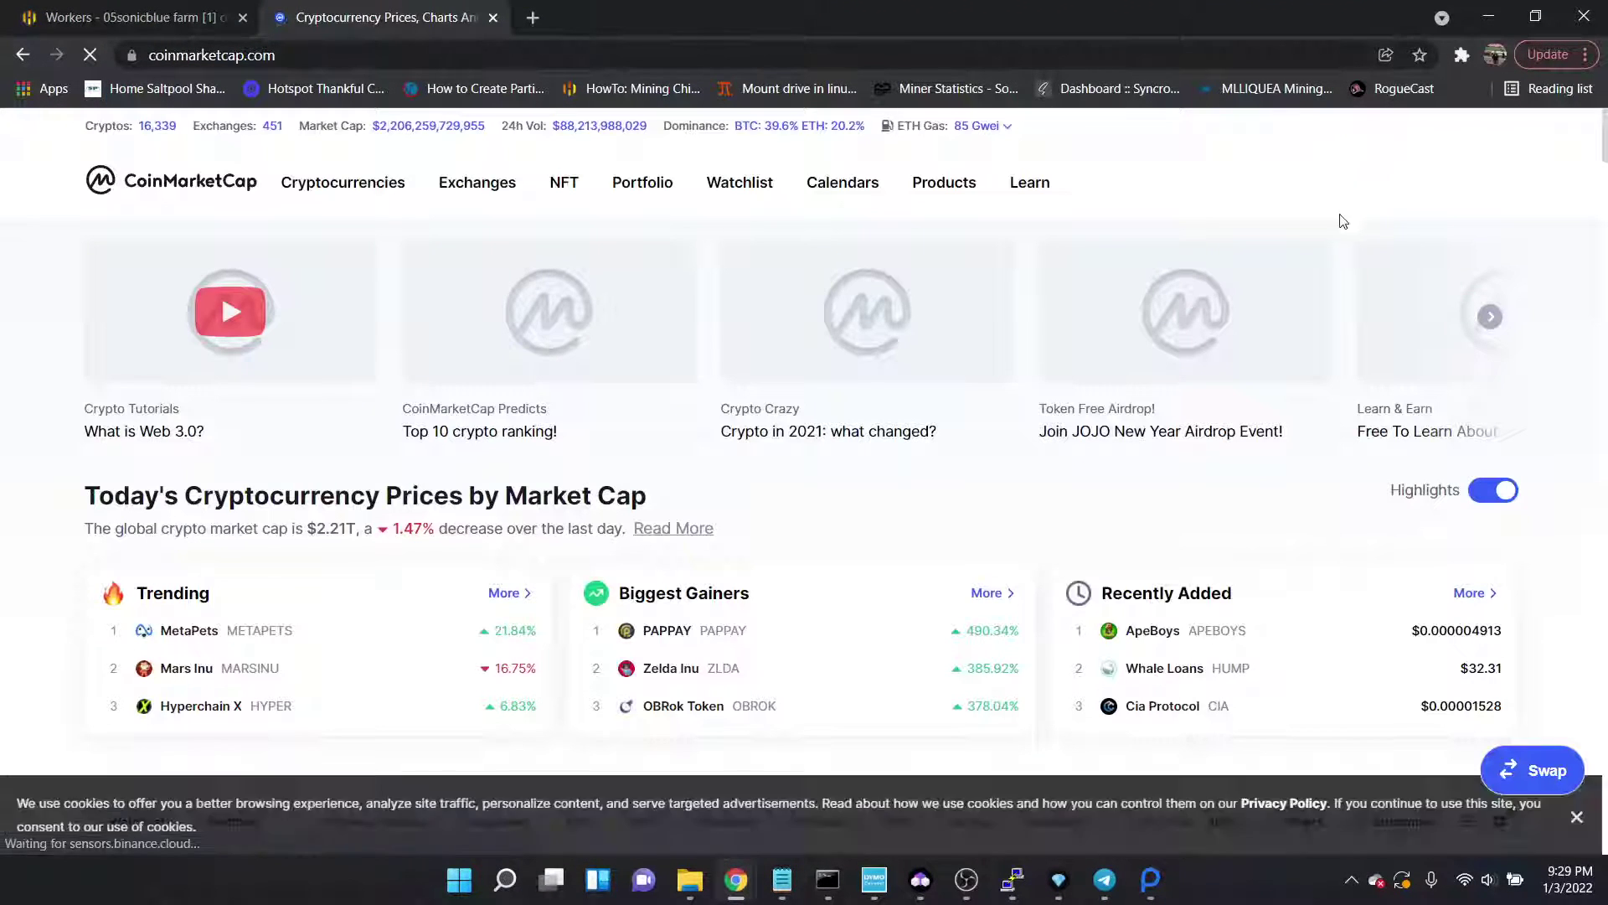
{"action": "left_click", "coordinate": [1404, 180]}
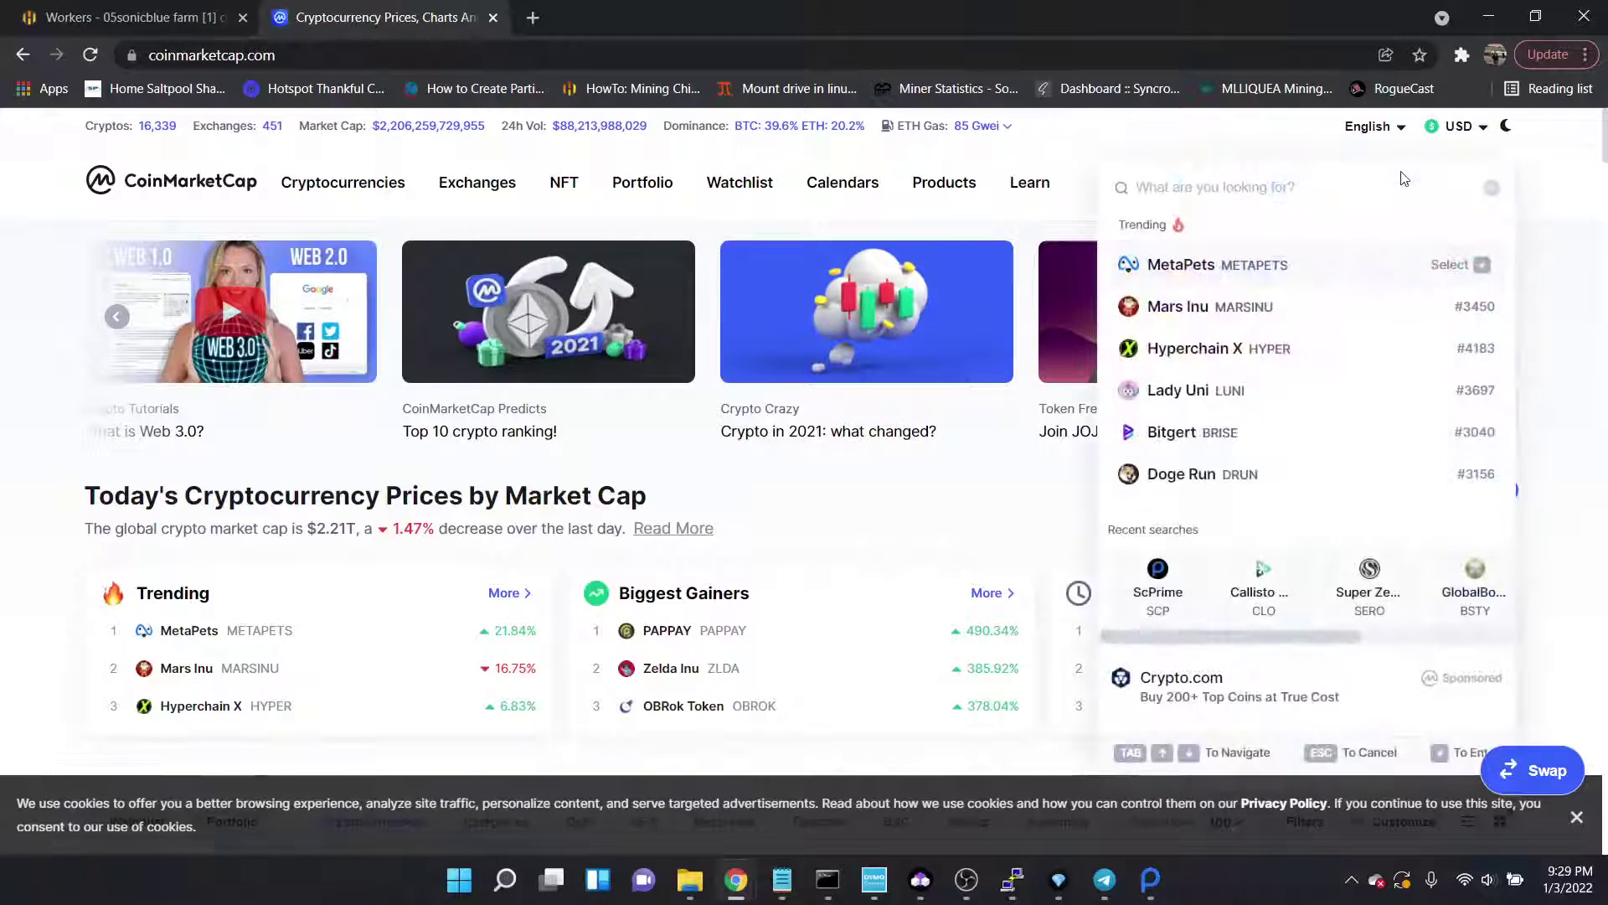
{"action": "type", "text": "ton"}
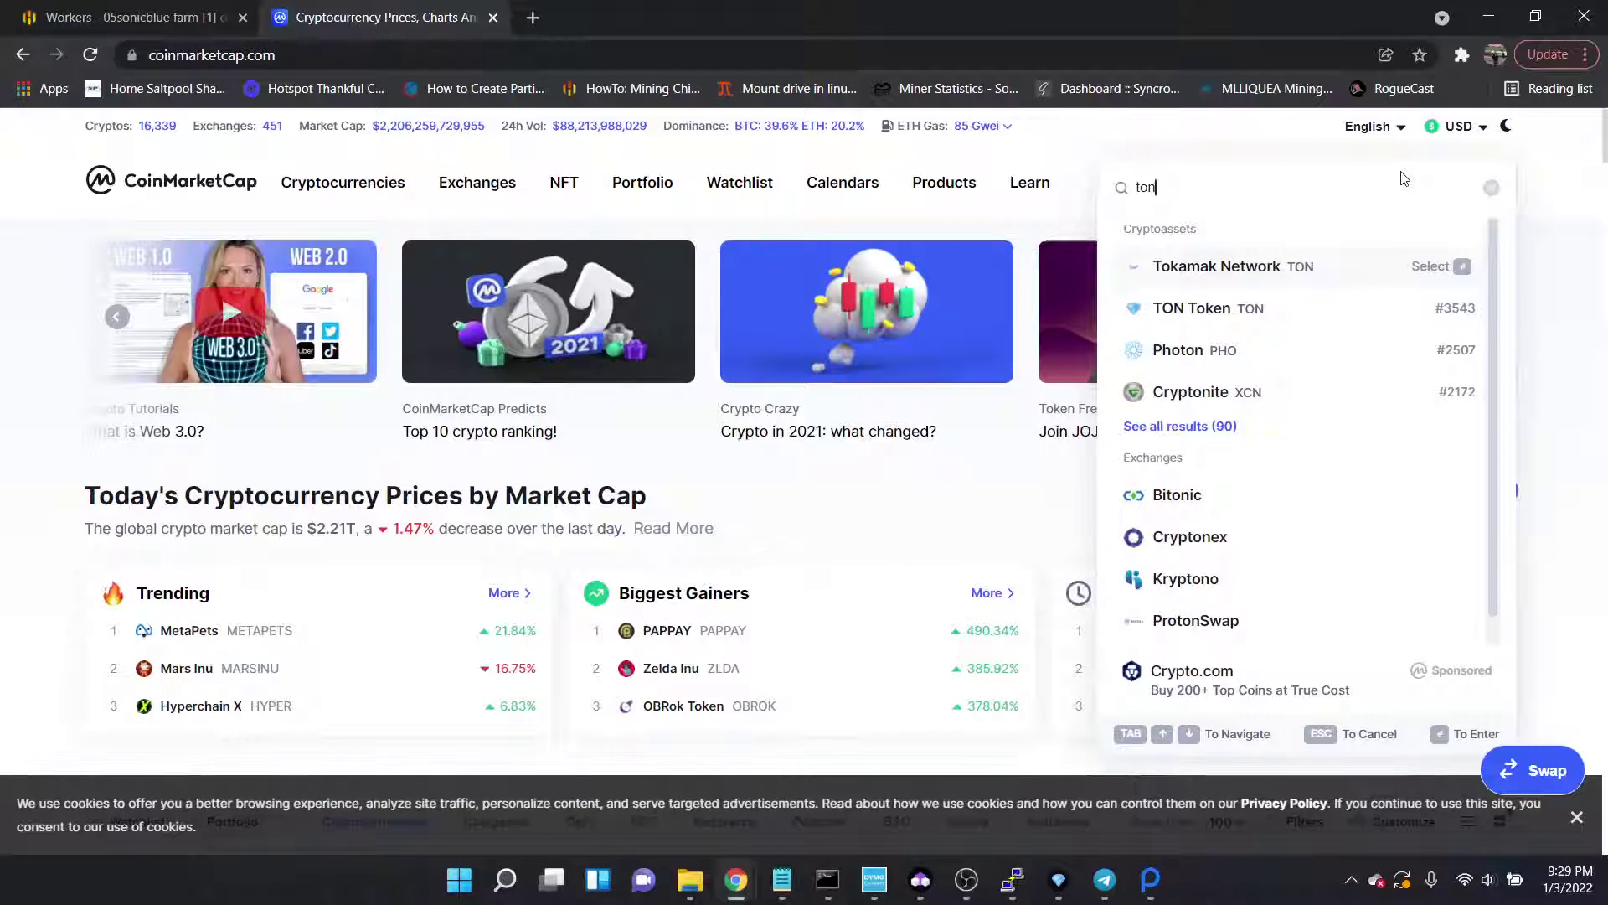
{"action": "type", "text": "coin"}
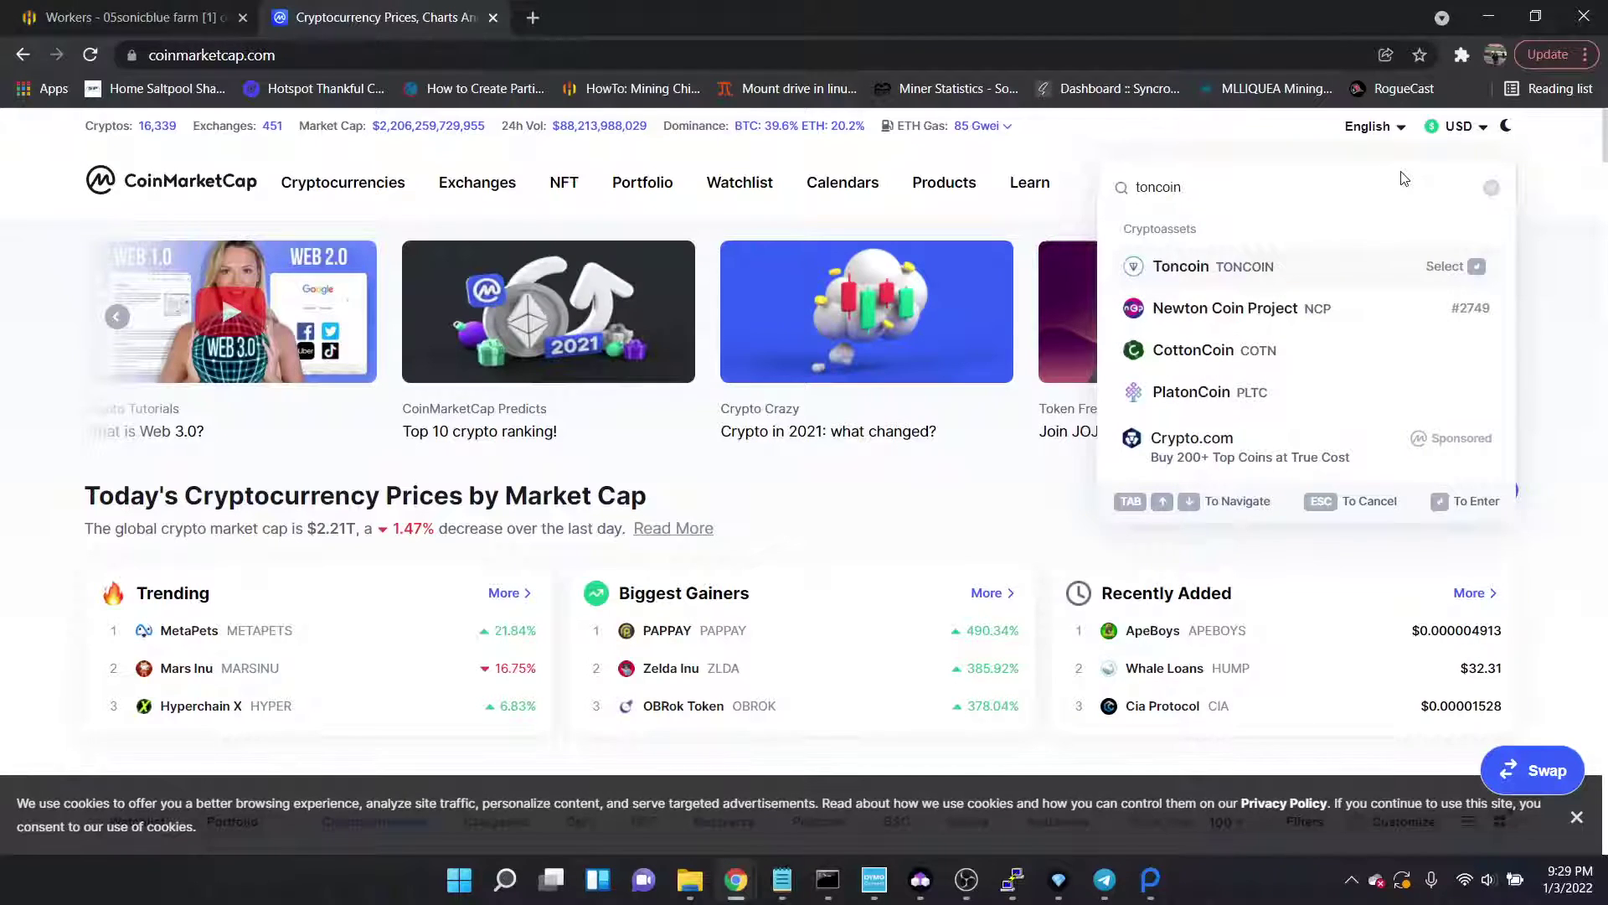
{"action": "left_click", "coordinate": [1203, 275]}
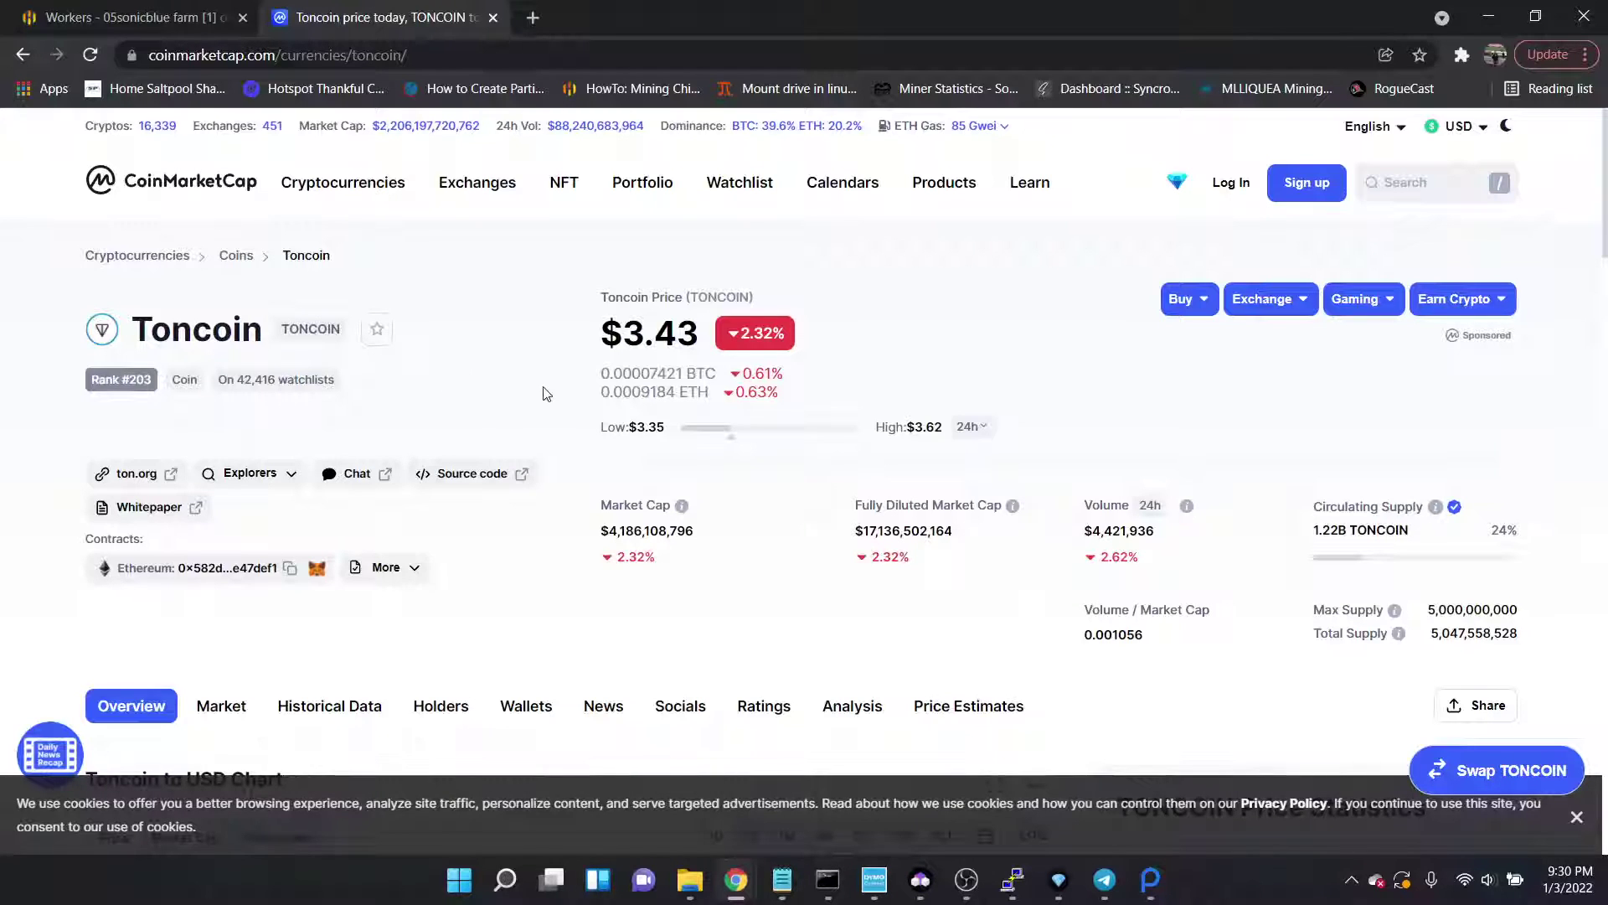
Open Toncoin's market listings and examine which exchanges and trading pairs offer the coin.
{"action": "scroll", "coordinate": [560, 466], "scroll_direction": "down", "scroll_amount": 4}
{"action": "left_click", "coordinate": [220, 391]}
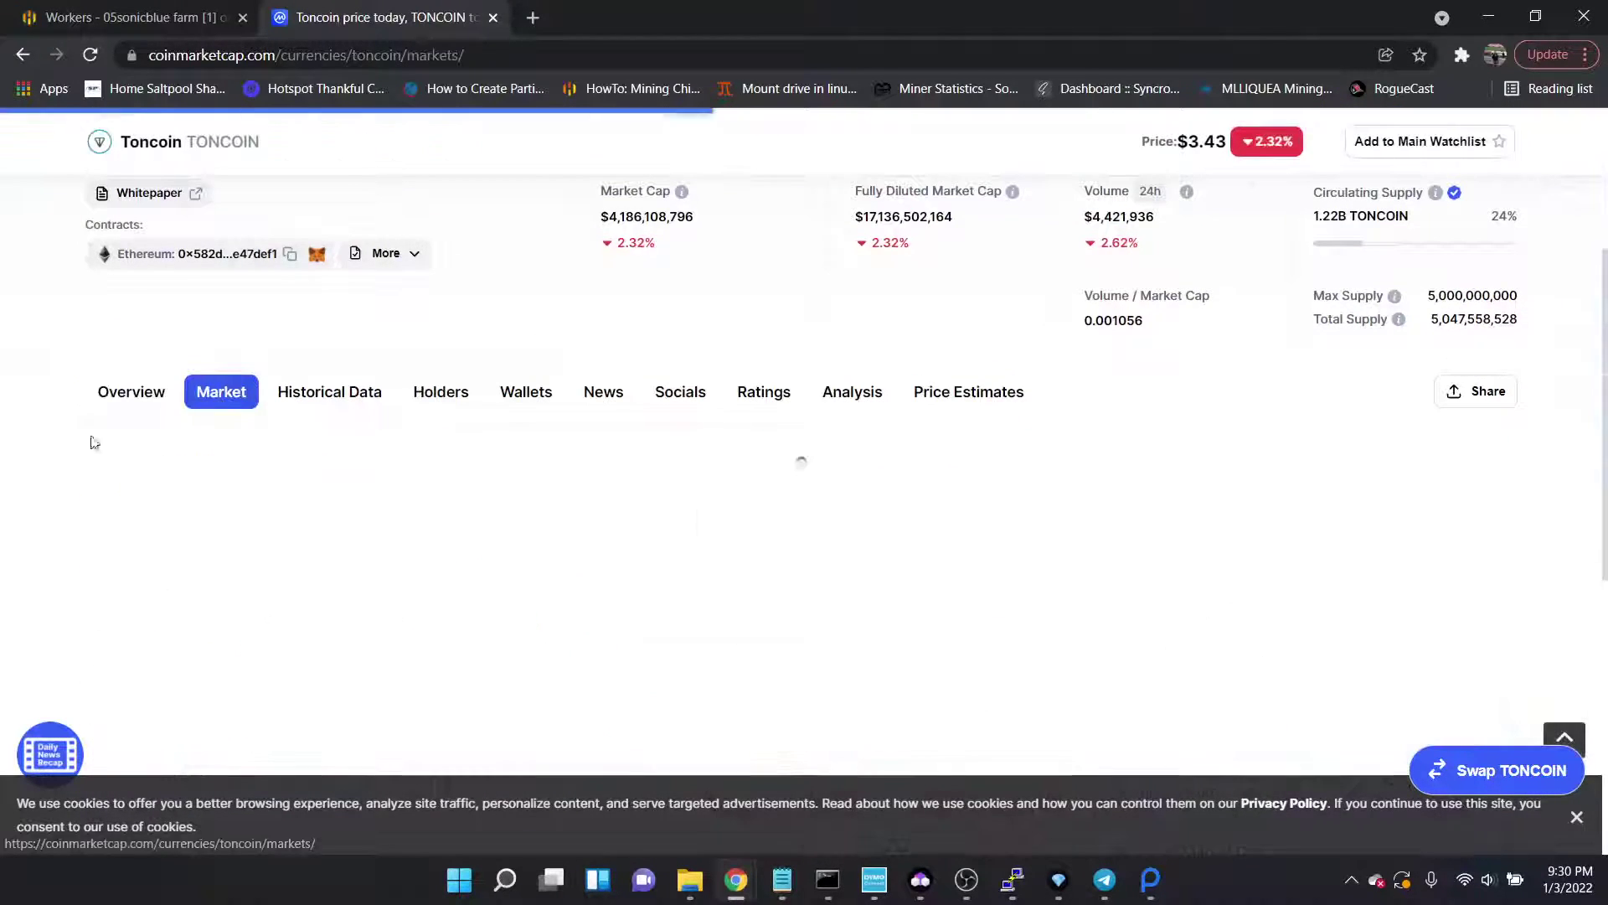
{"action": "scroll", "coordinate": [62, 495], "scroll_direction": "down", "scroll_amount": 3}
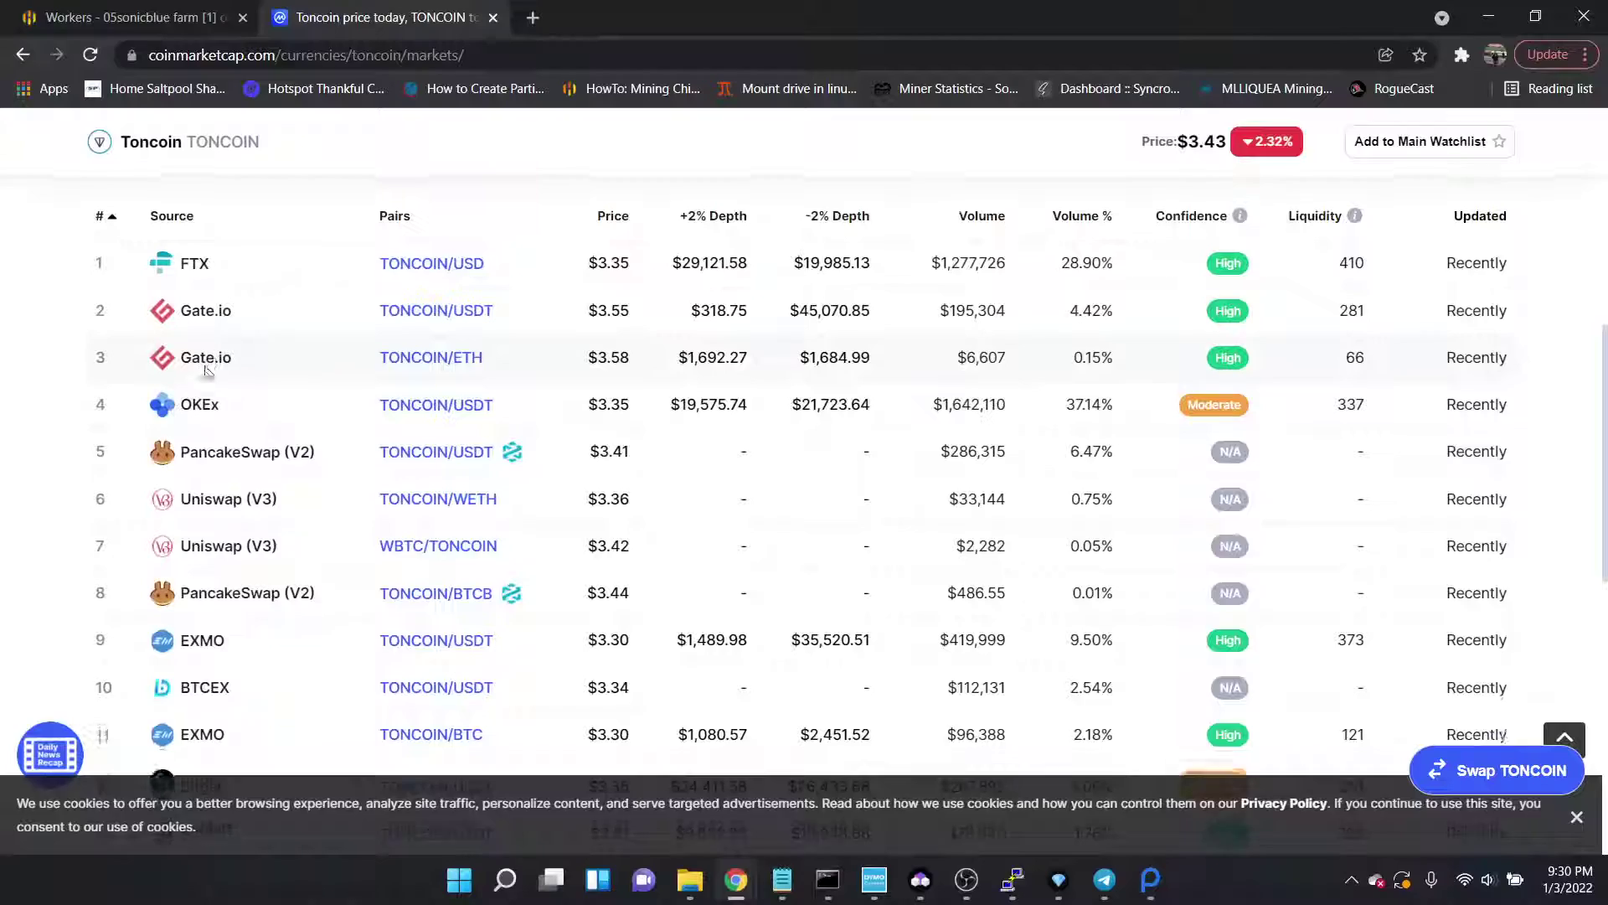
{"action": "scroll", "coordinate": [241, 419], "scroll_direction": "down", "scroll_amount": 3}
{"action": "scroll", "coordinate": [319, 599], "scroll_direction": "down", "scroll_amount": 4}
{"action": "scroll", "coordinate": [277, 586], "scroll_direction": "up", "scroll_amount": 2}
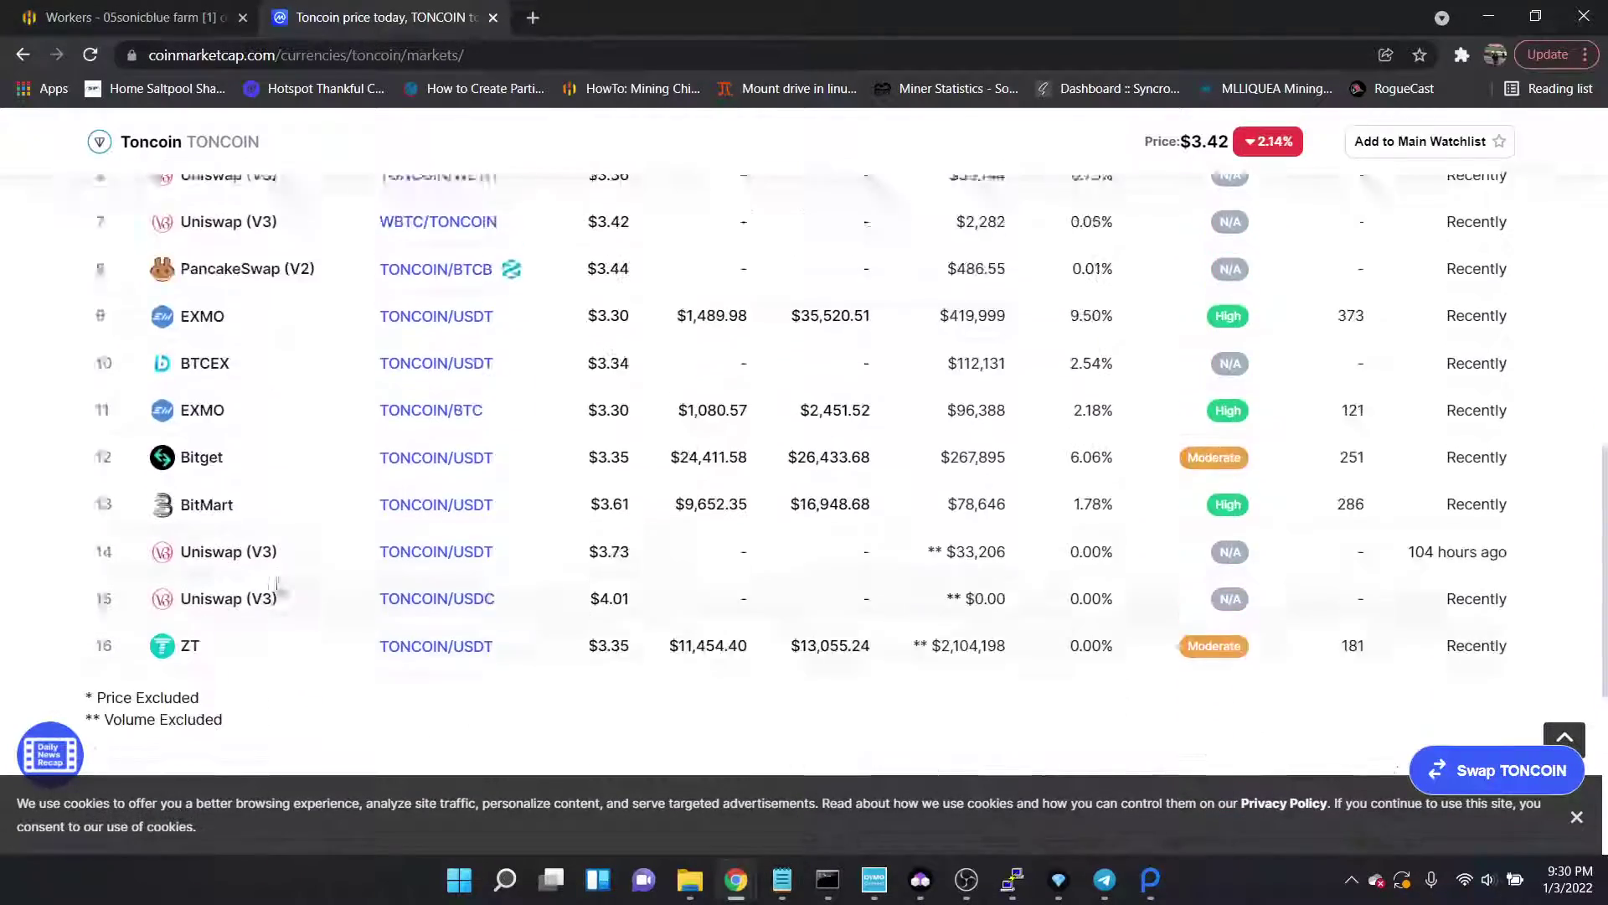
{"action": "scroll", "coordinate": [279, 586], "scroll_direction": "up", "scroll_amount": 2}
{"action": "scroll", "coordinate": [216, 525], "scroll_direction": "up", "scroll_amount": 2}
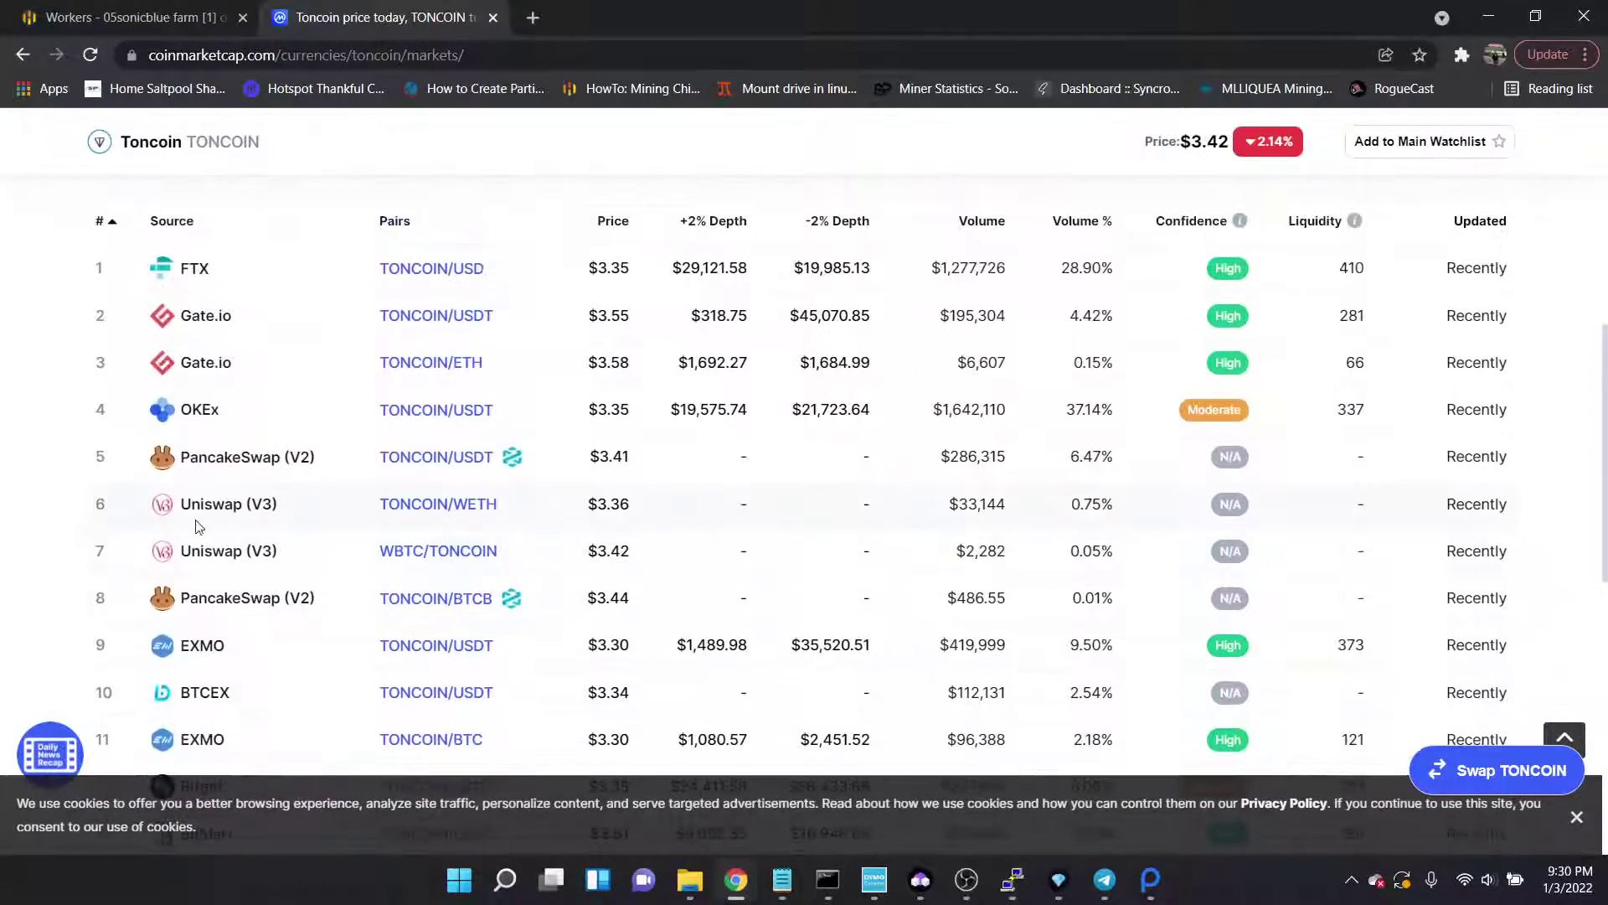
Switch back to the Hive OS farm page and look over the worker list.
{"action": "left_click", "coordinate": [60, 17]}
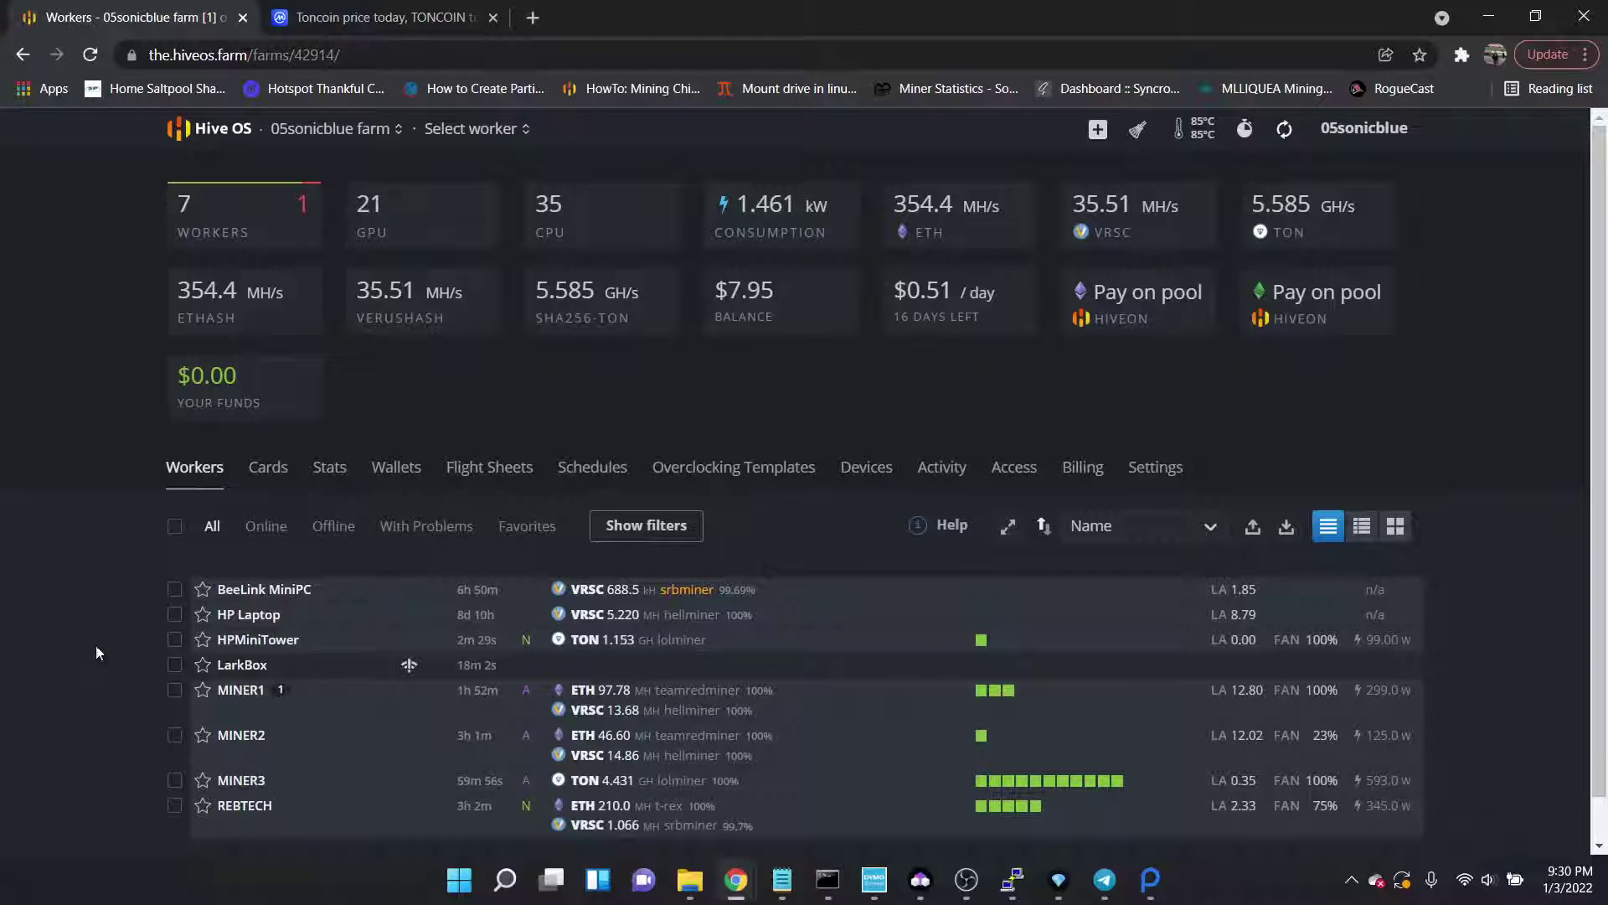
{"action": "scroll", "coordinate": [12, 646], "scroll_direction": "down", "scroll_amount": 1}
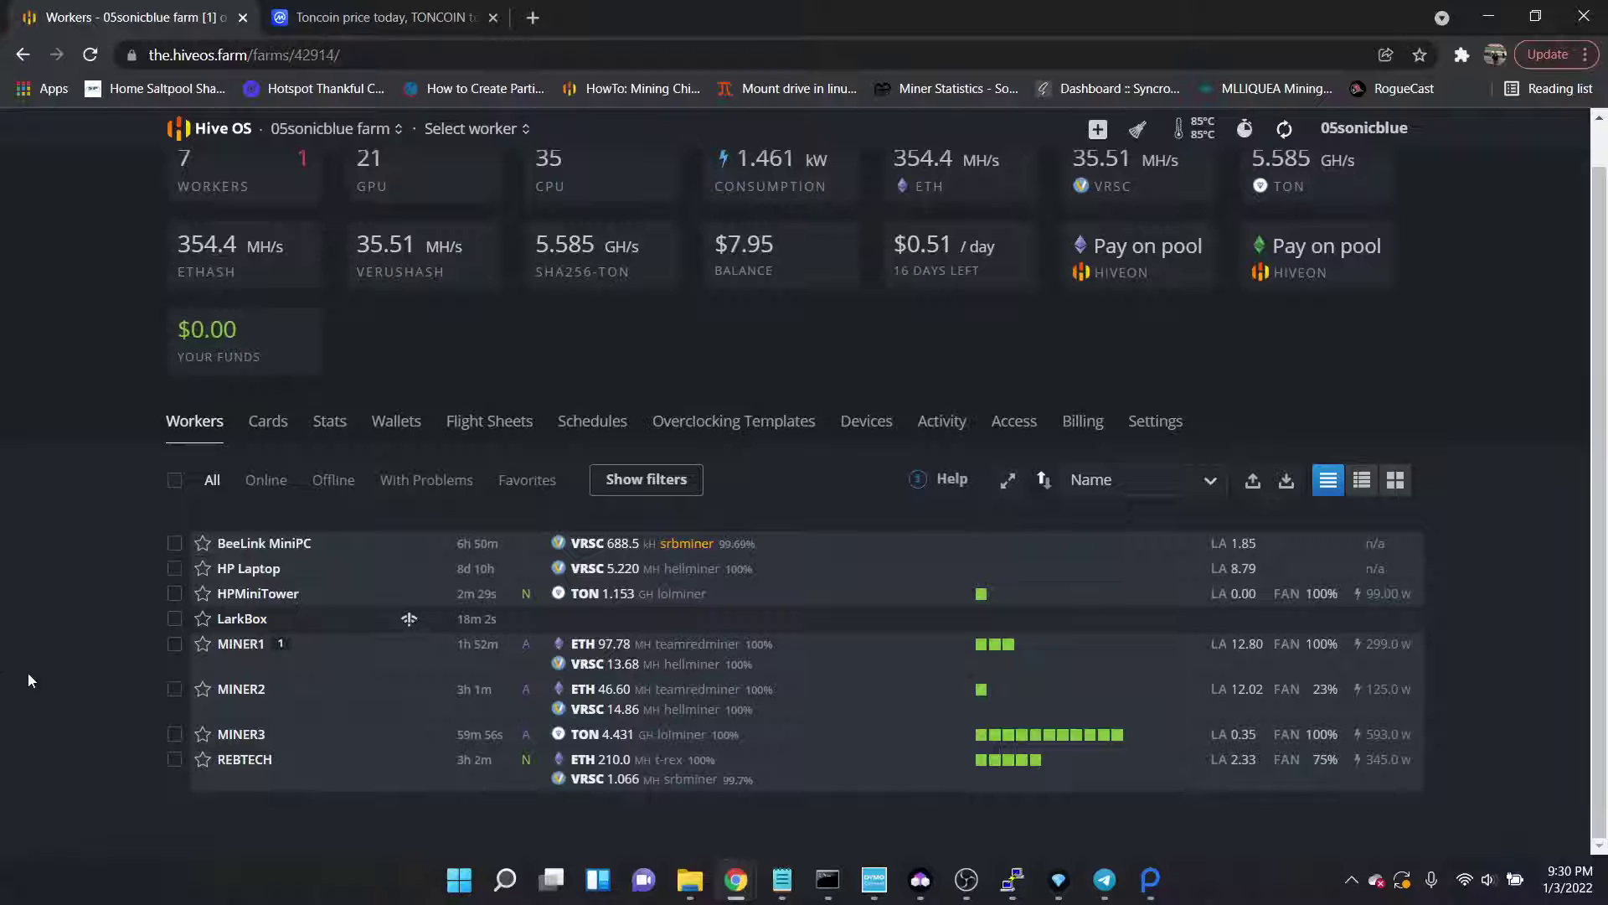
{"action": "scroll", "coordinate": [31, 680], "scroll_direction": "up", "scroll_amount": 1}
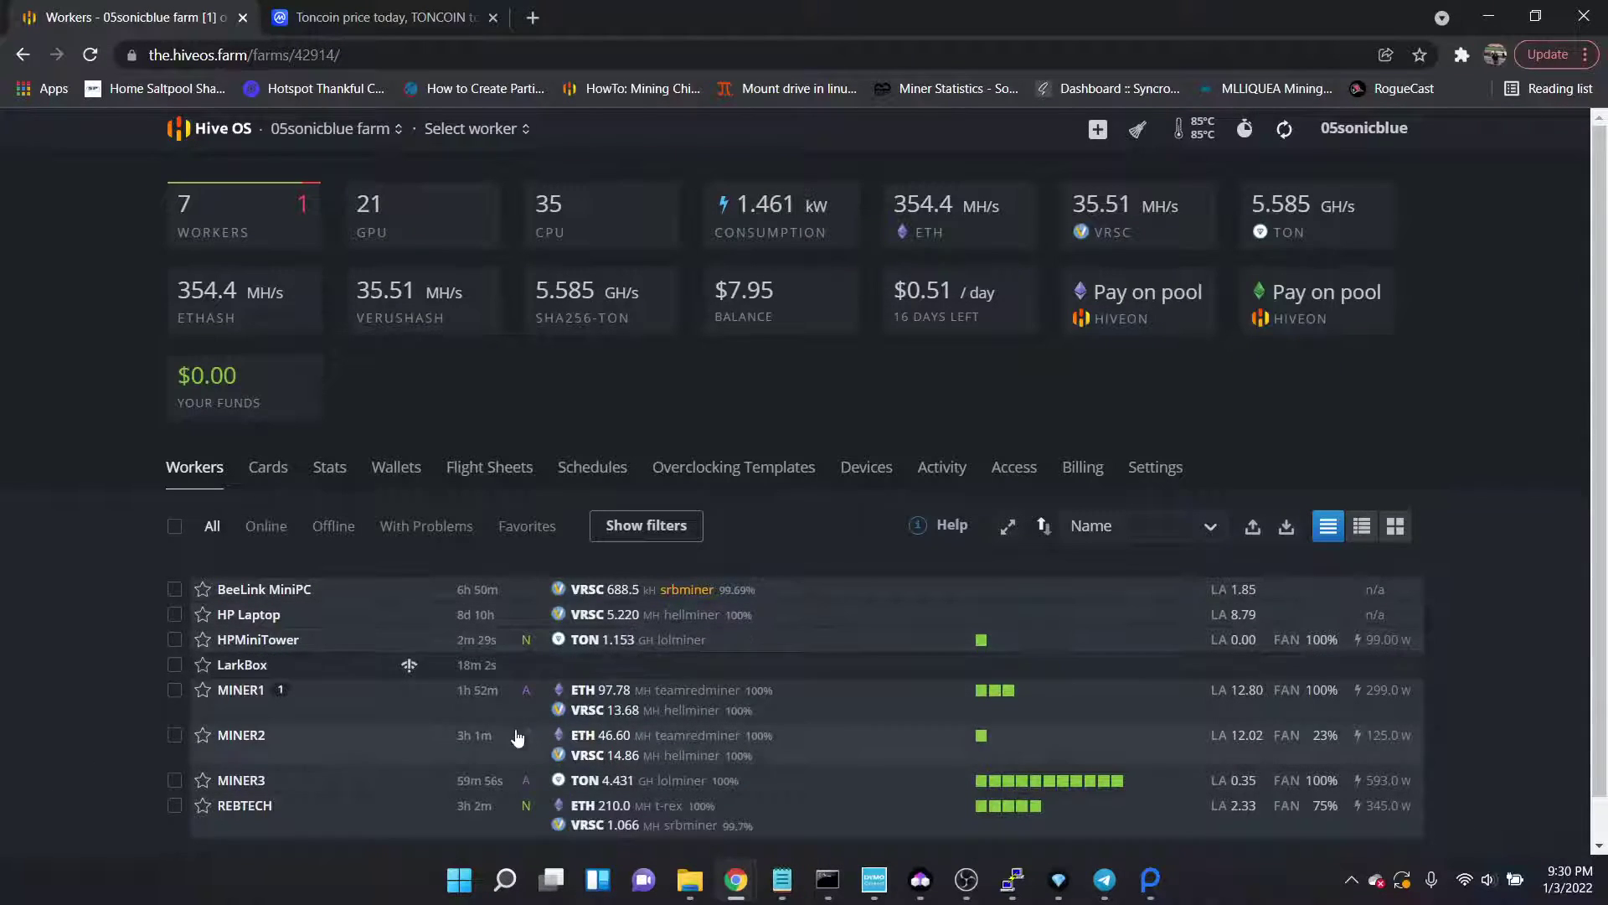
Open the MINER1 worker, review its GPUs and launch the TON flight sheet with the TON - Primary wallet, whalestonpool and lolminer.
{"action": "left_click", "coordinate": [251, 696]}
{"action": "scroll", "coordinate": [72, 705], "scroll_direction": "down", "scroll_amount": 4}
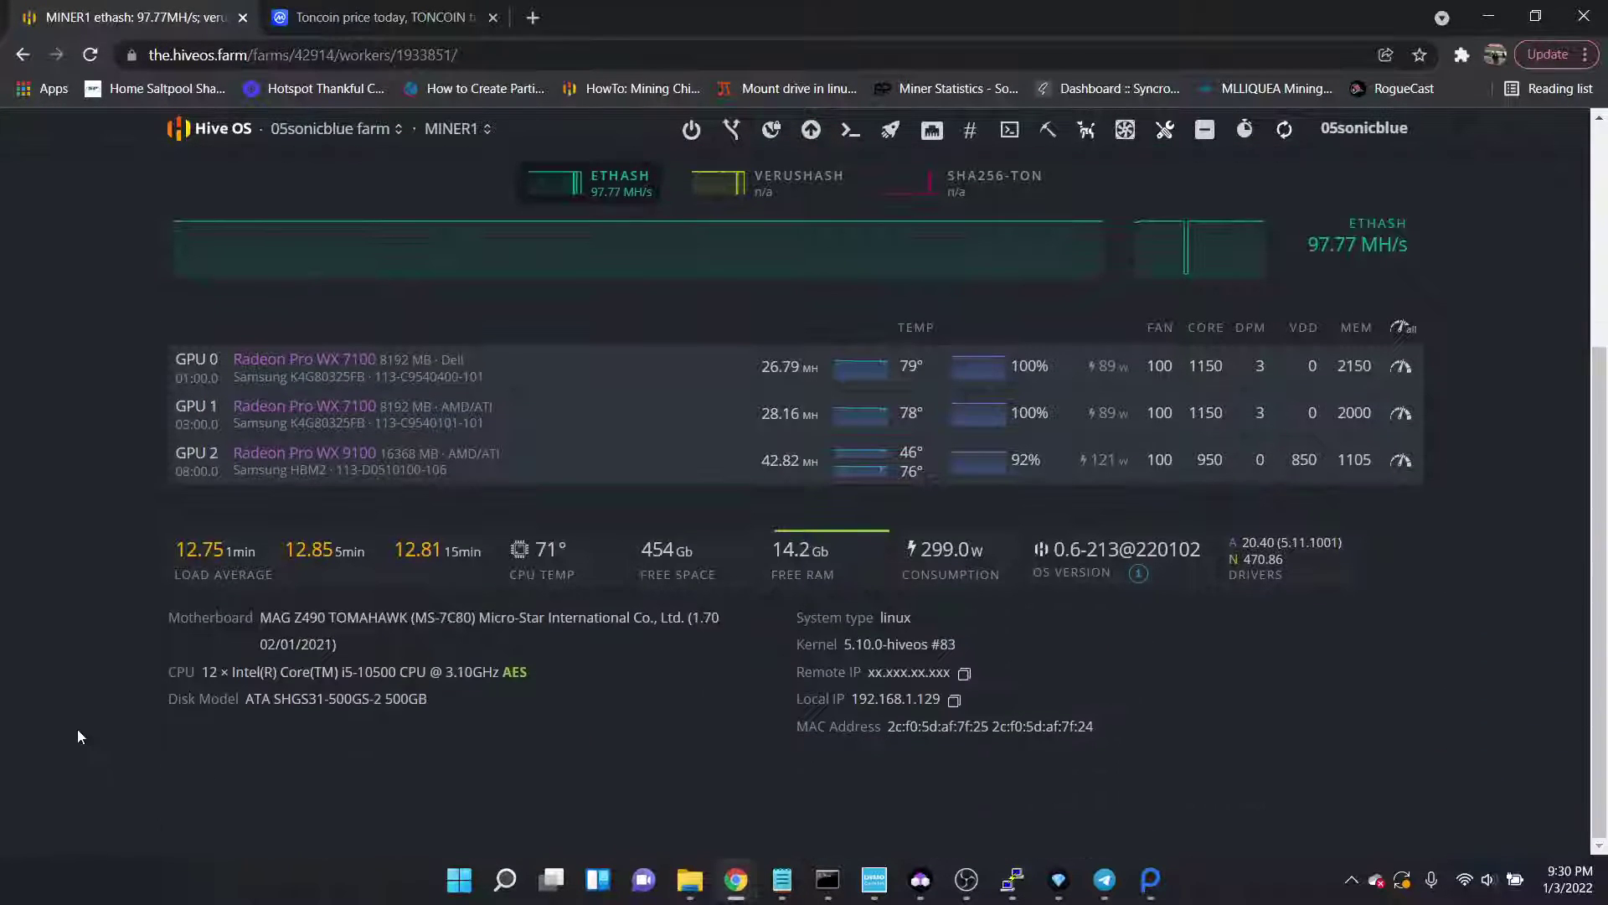
{"action": "scroll", "coordinate": [77, 735], "scroll_direction": "up", "scroll_amount": 4}
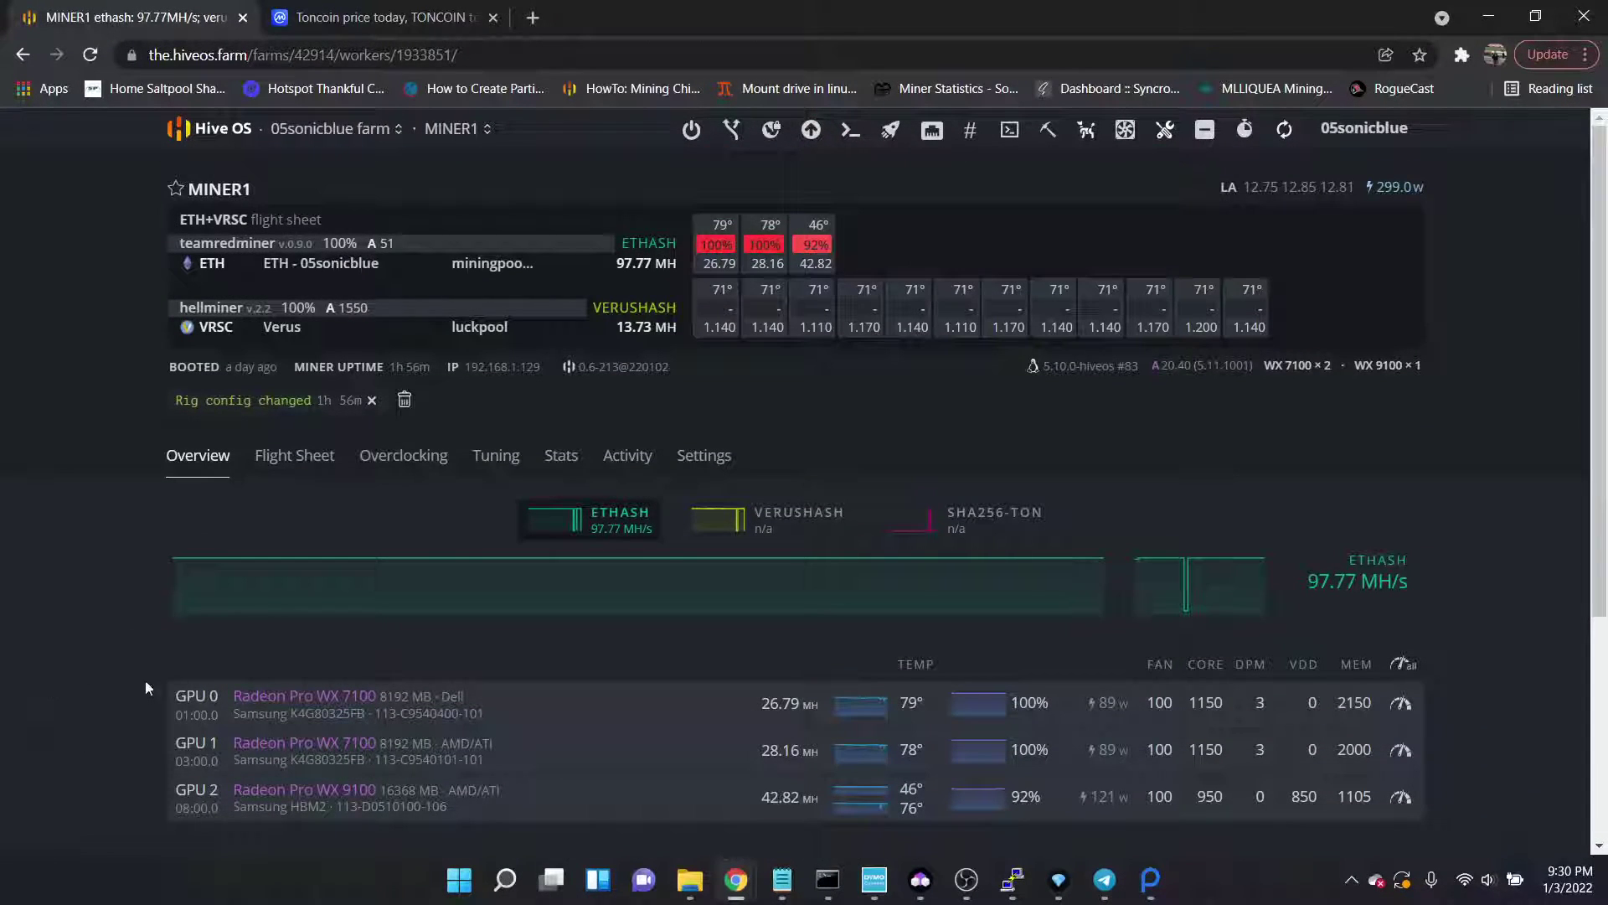
{"action": "scroll", "coordinate": [48, 667], "scroll_direction": "down", "scroll_amount": 5}
{"action": "scroll", "coordinate": [17, 665], "scroll_direction": "up", "scroll_amount": 5}
{"action": "left_click", "coordinate": [292, 476]}
{"action": "scroll", "coordinate": [24, 646], "scroll_direction": "down", "scroll_amount": 8}
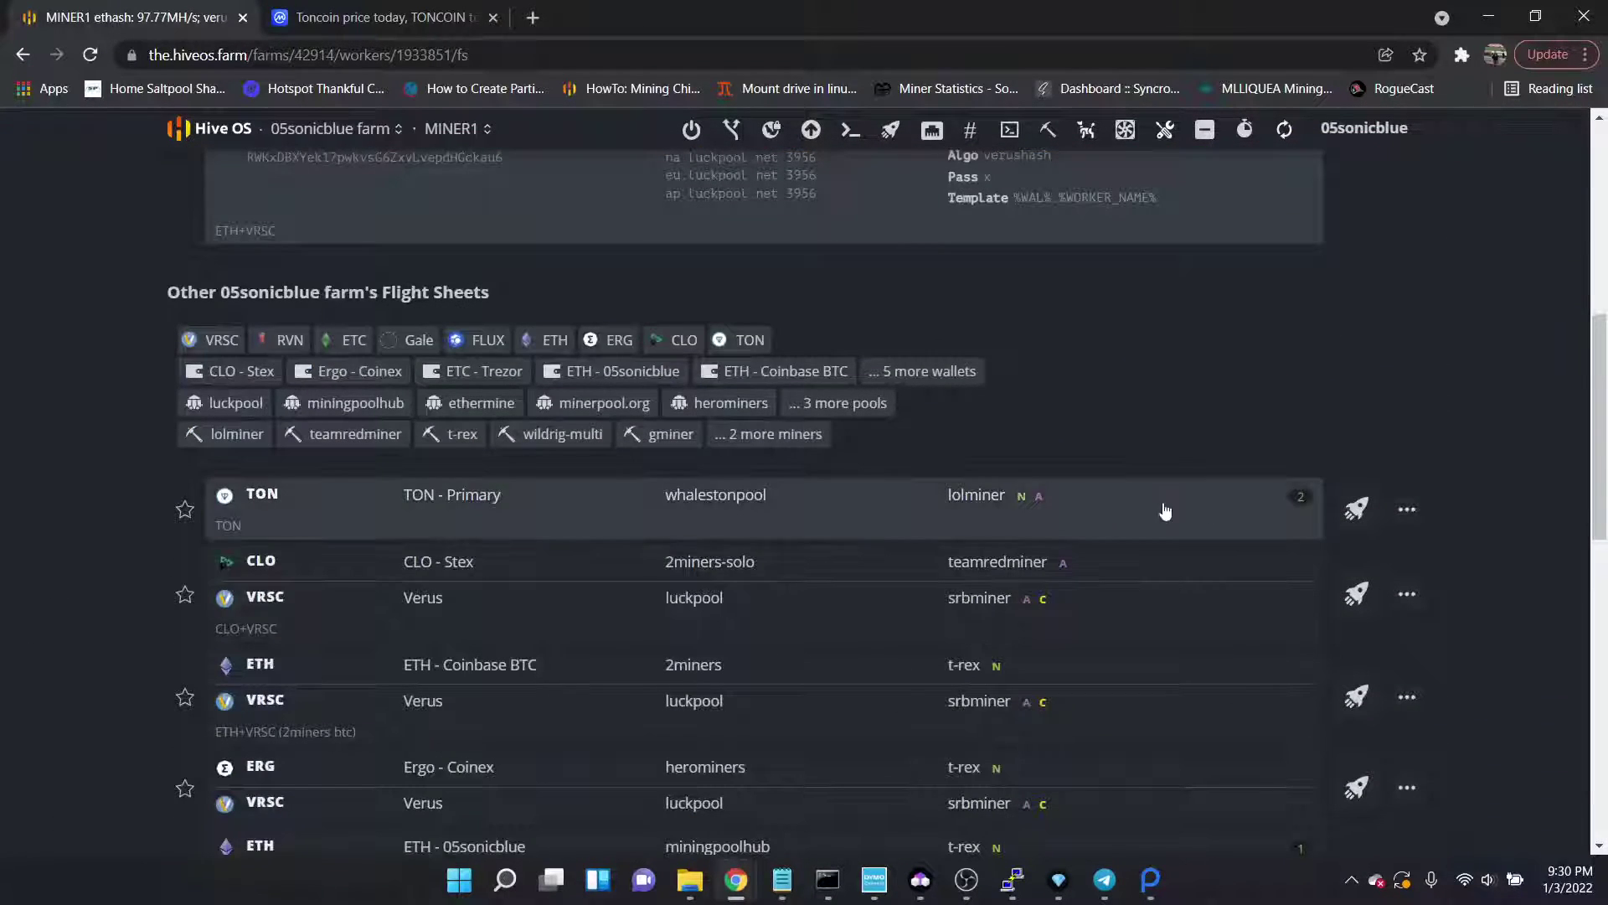
{"action": "left_click", "coordinate": [1357, 508]}
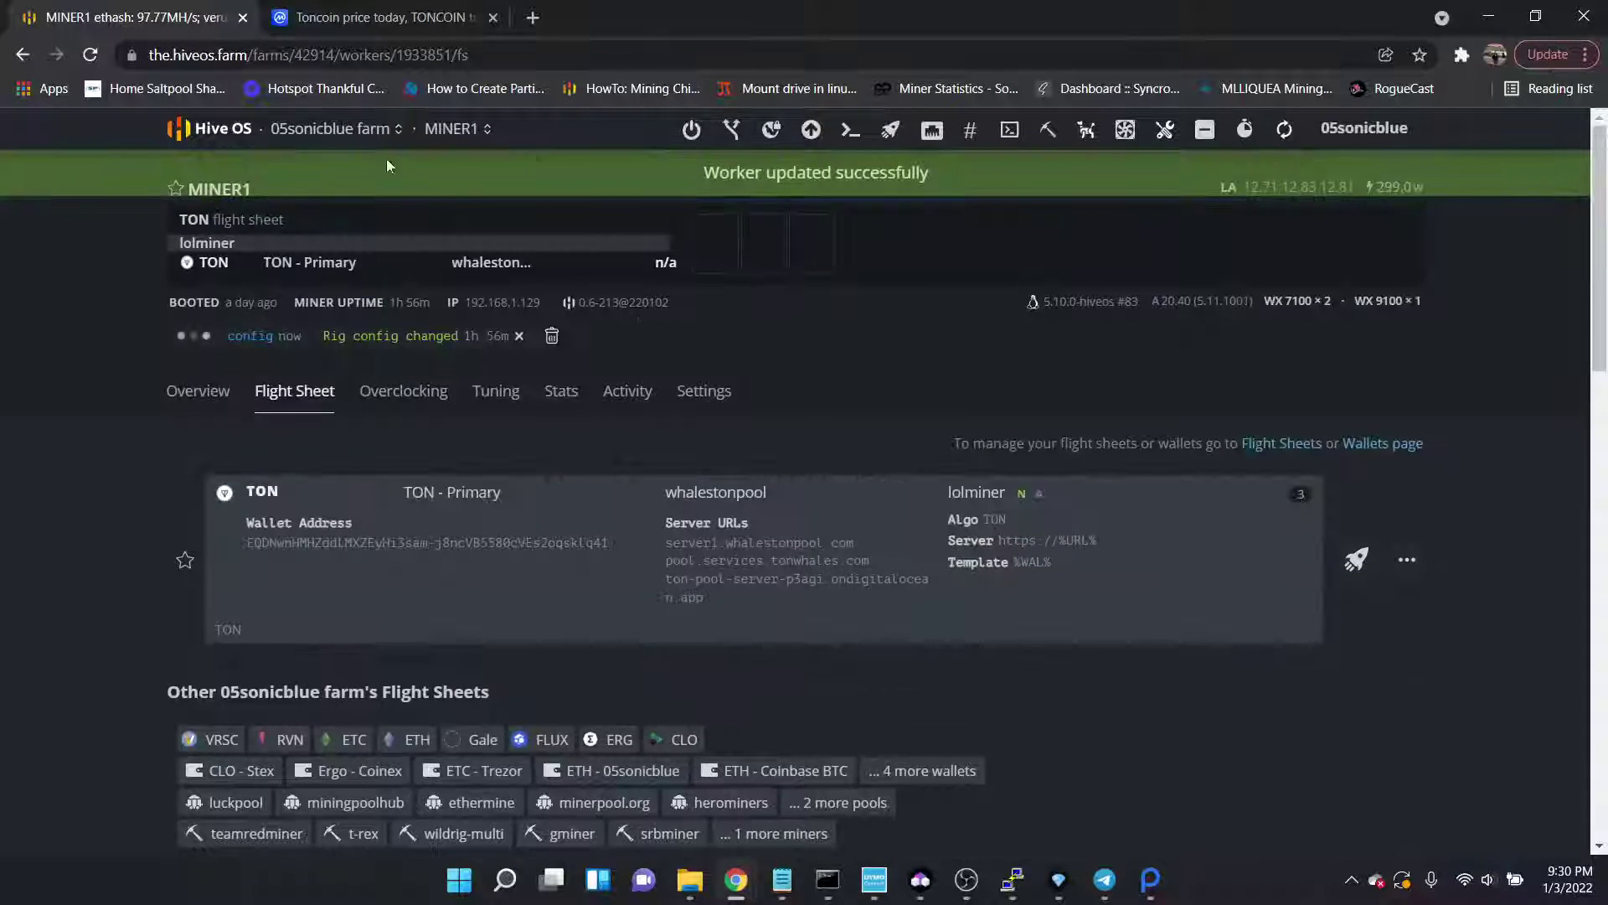
Switch to the MINER2 worker and launch the TON flight sheet using whalestonpool and lolminer on it.
{"action": "left_click", "coordinate": [460, 129]}
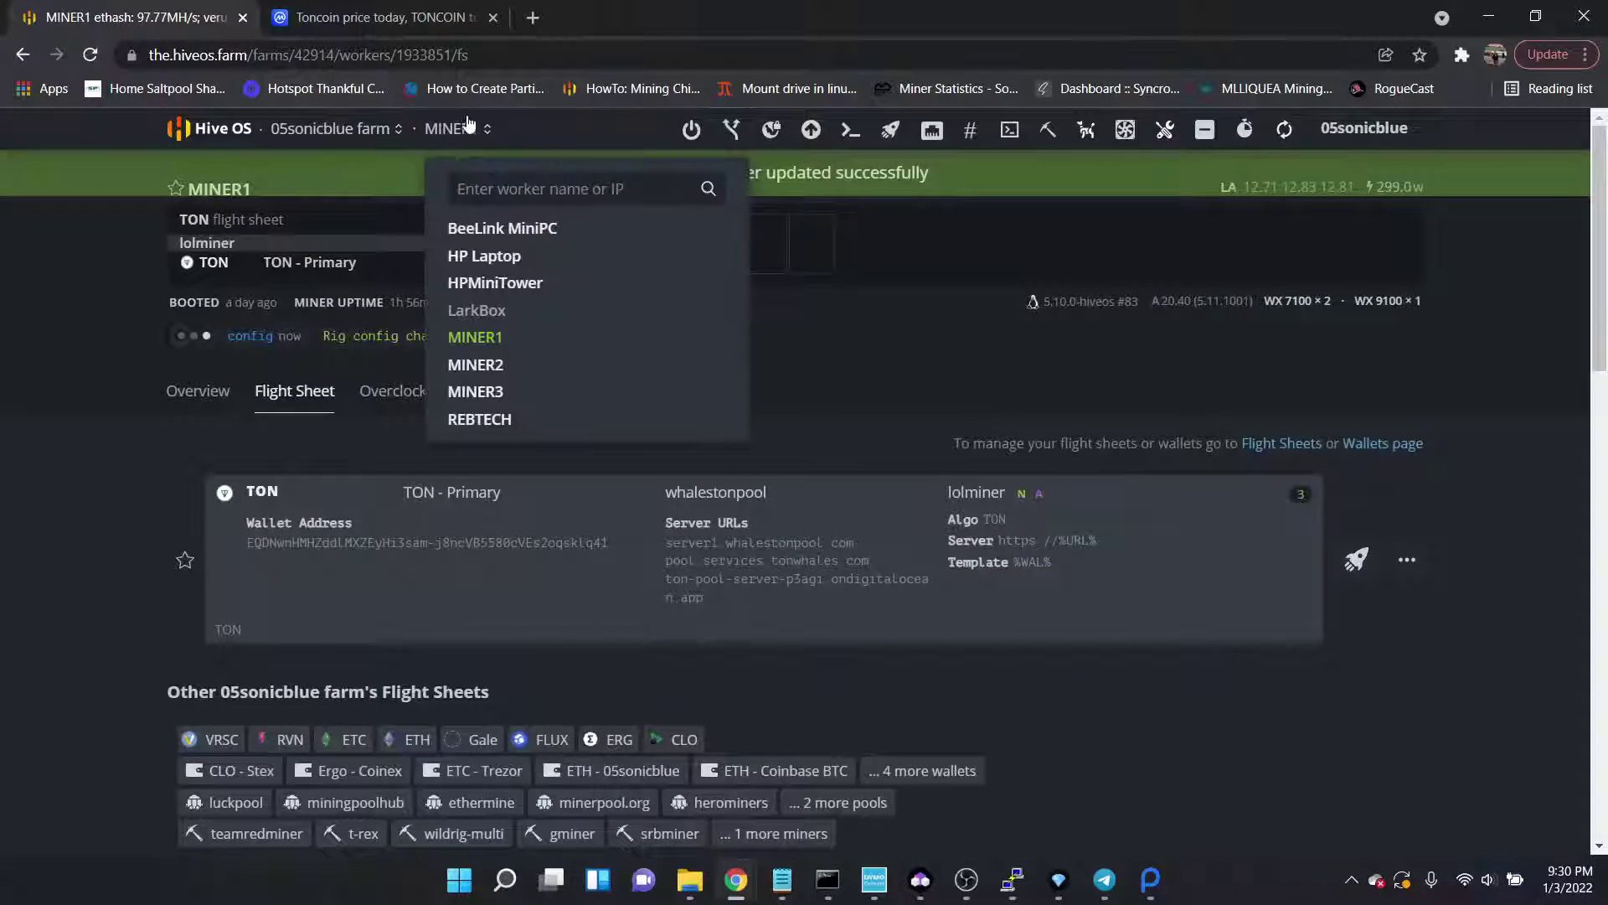
{"action": "left_click", "coordinate": [473, 366]}
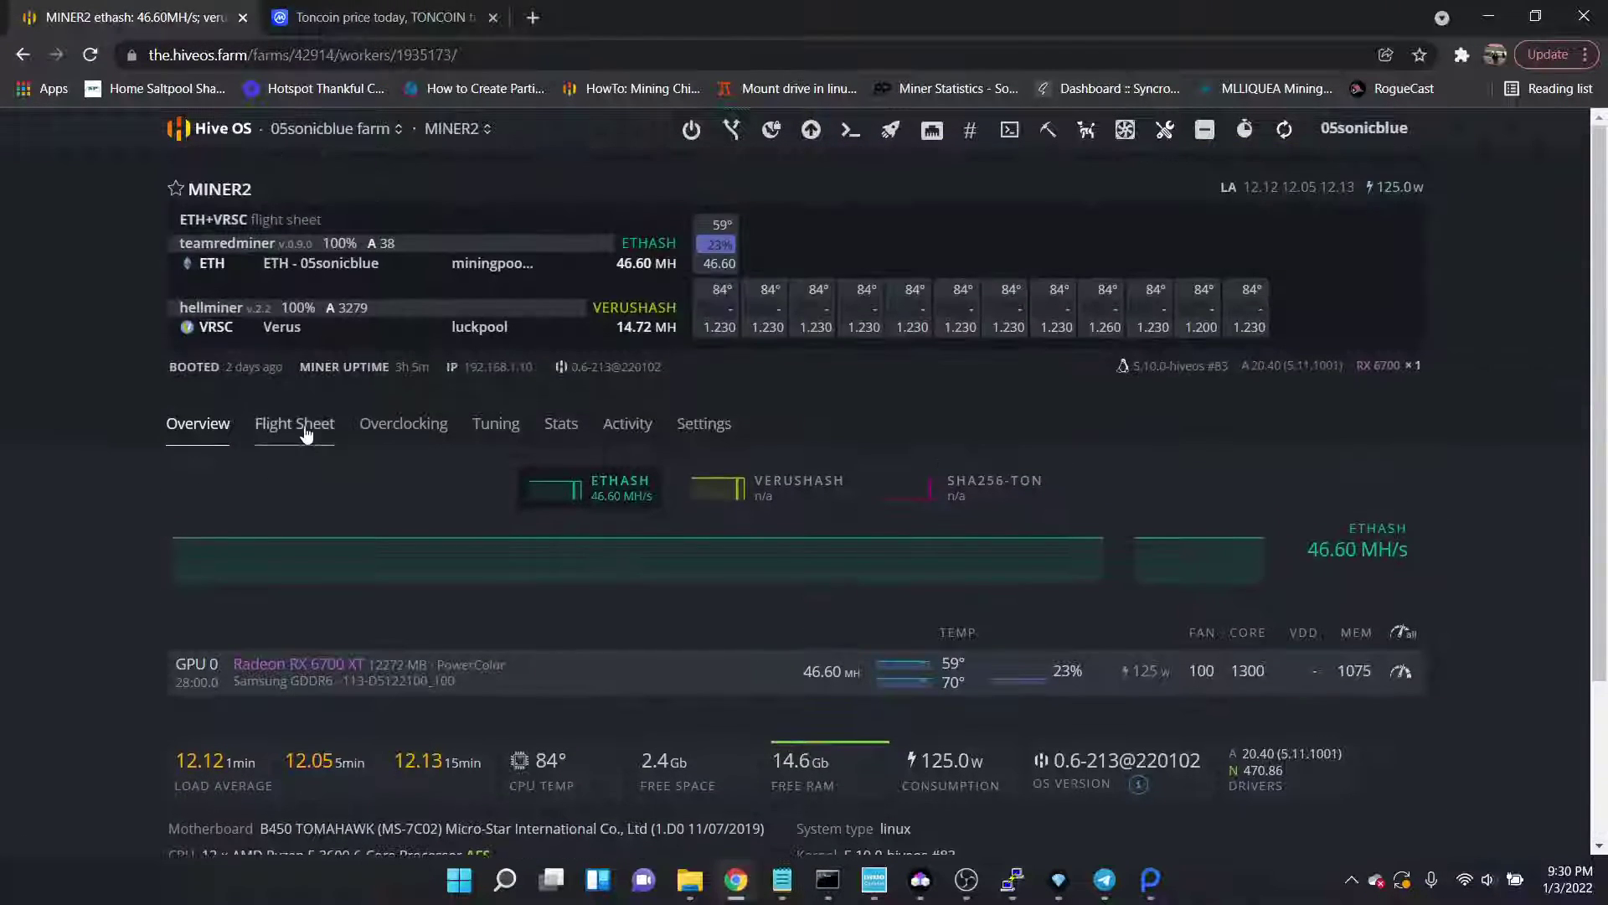
{"action": "left_click", "coordinate": [301, 425]}
{"action": "scroll", "coordinate": [1328, 491], "scroll_direction": "down", "scroll_amount": 8}
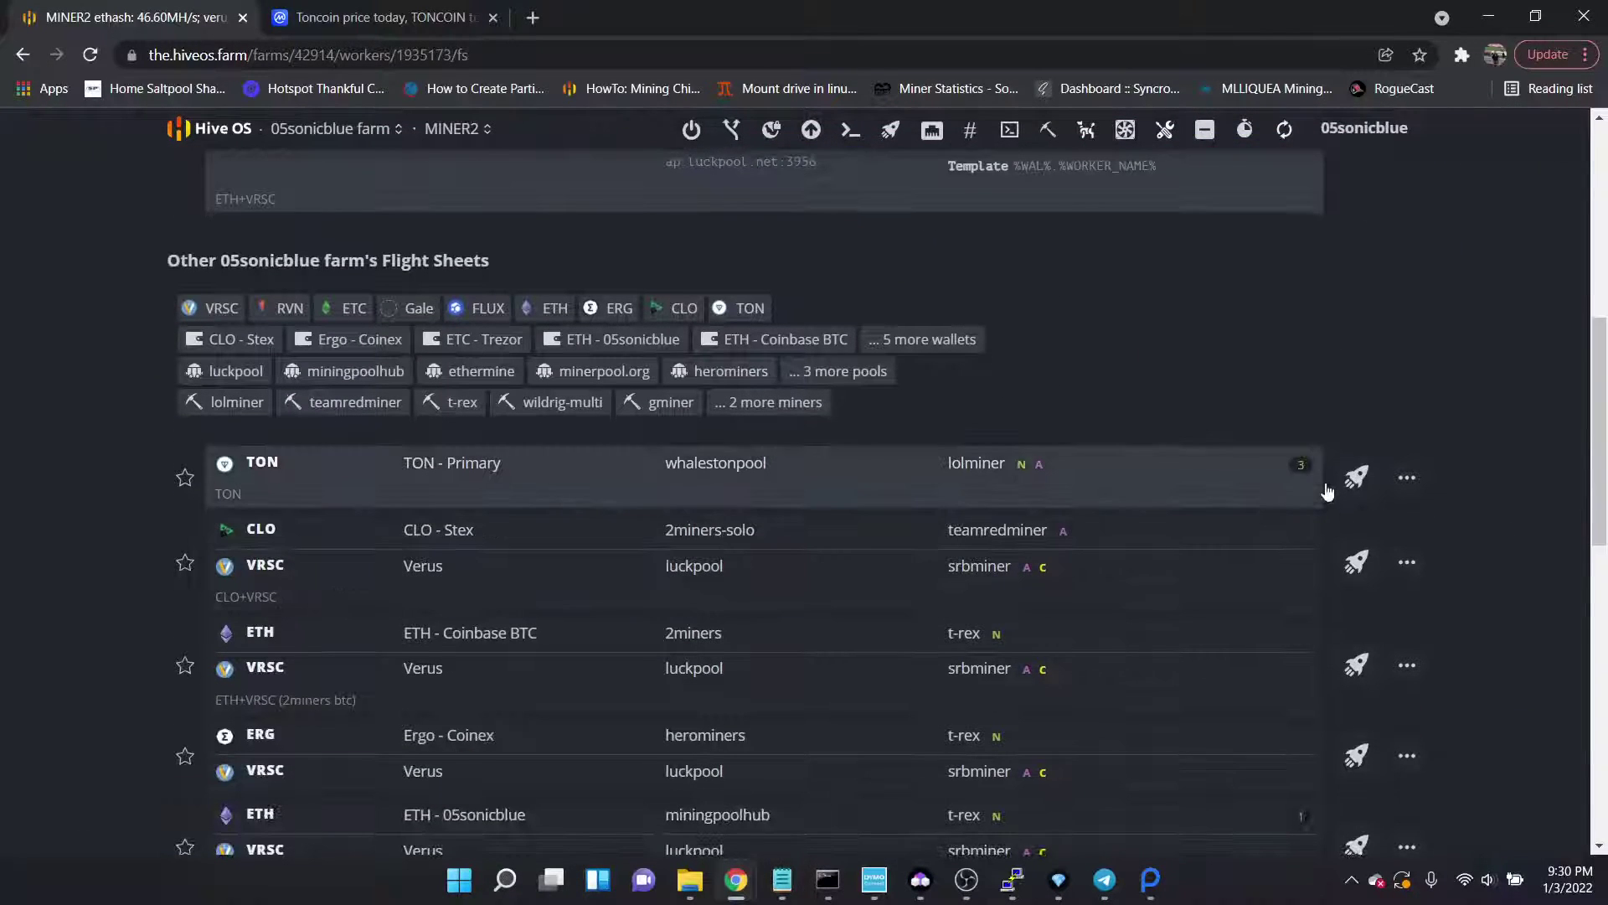
{"action": "left_click", "coordinate": [1356, 478]}
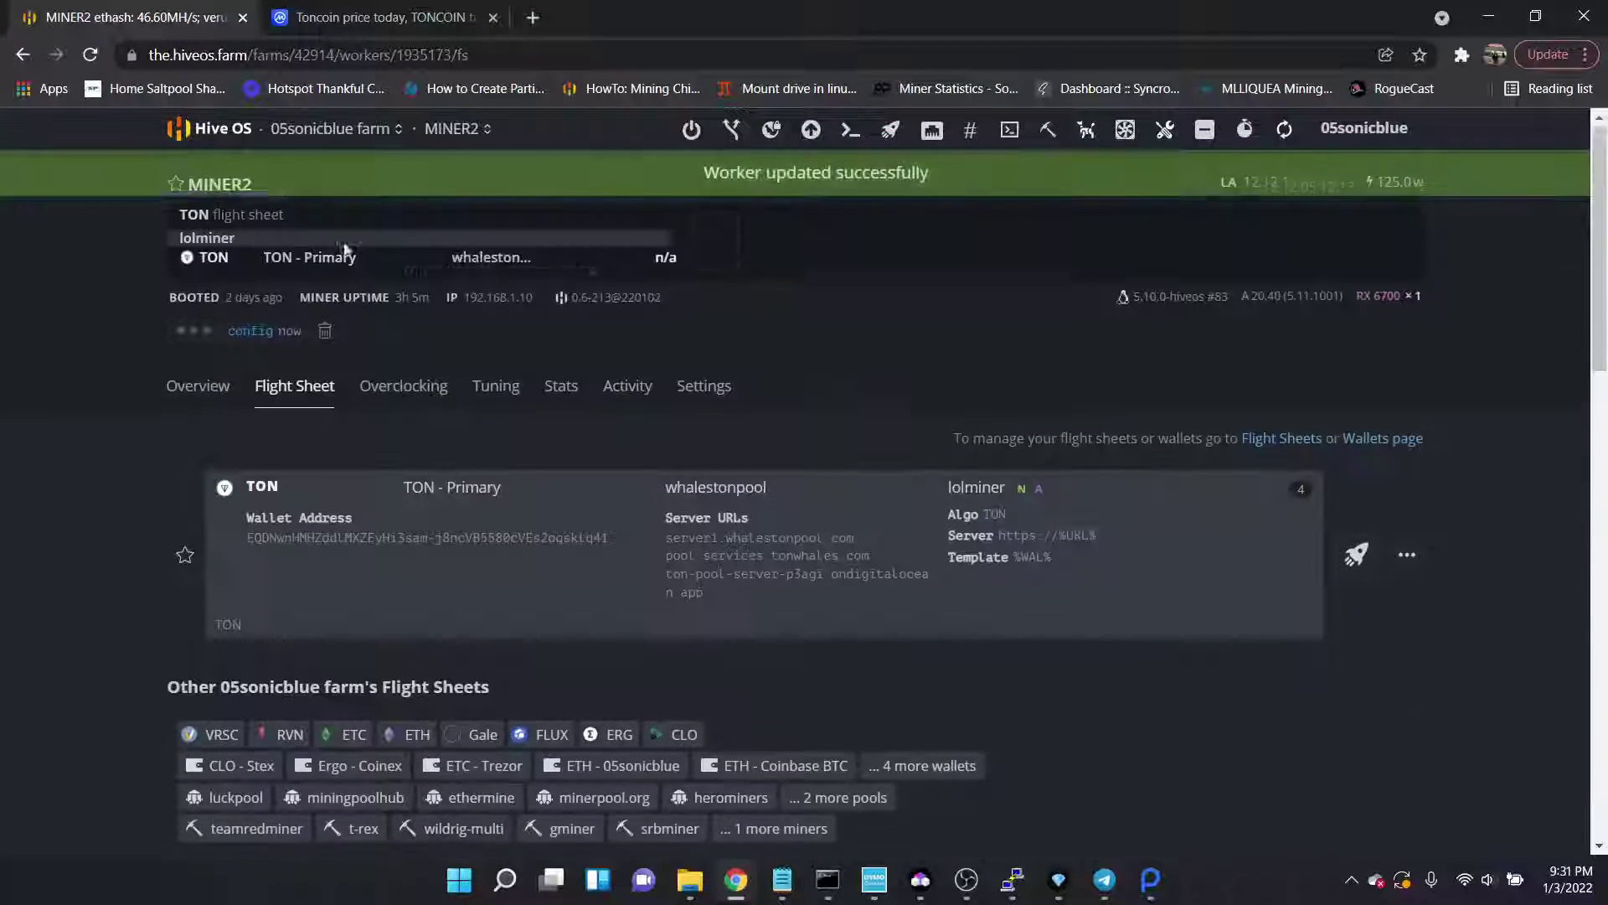
Return to the farm's worker list, open REBTECH, review its GPUs and launch the TON flight sheet on it.
{"action": "left_click", "coordinate": [318, 142]}
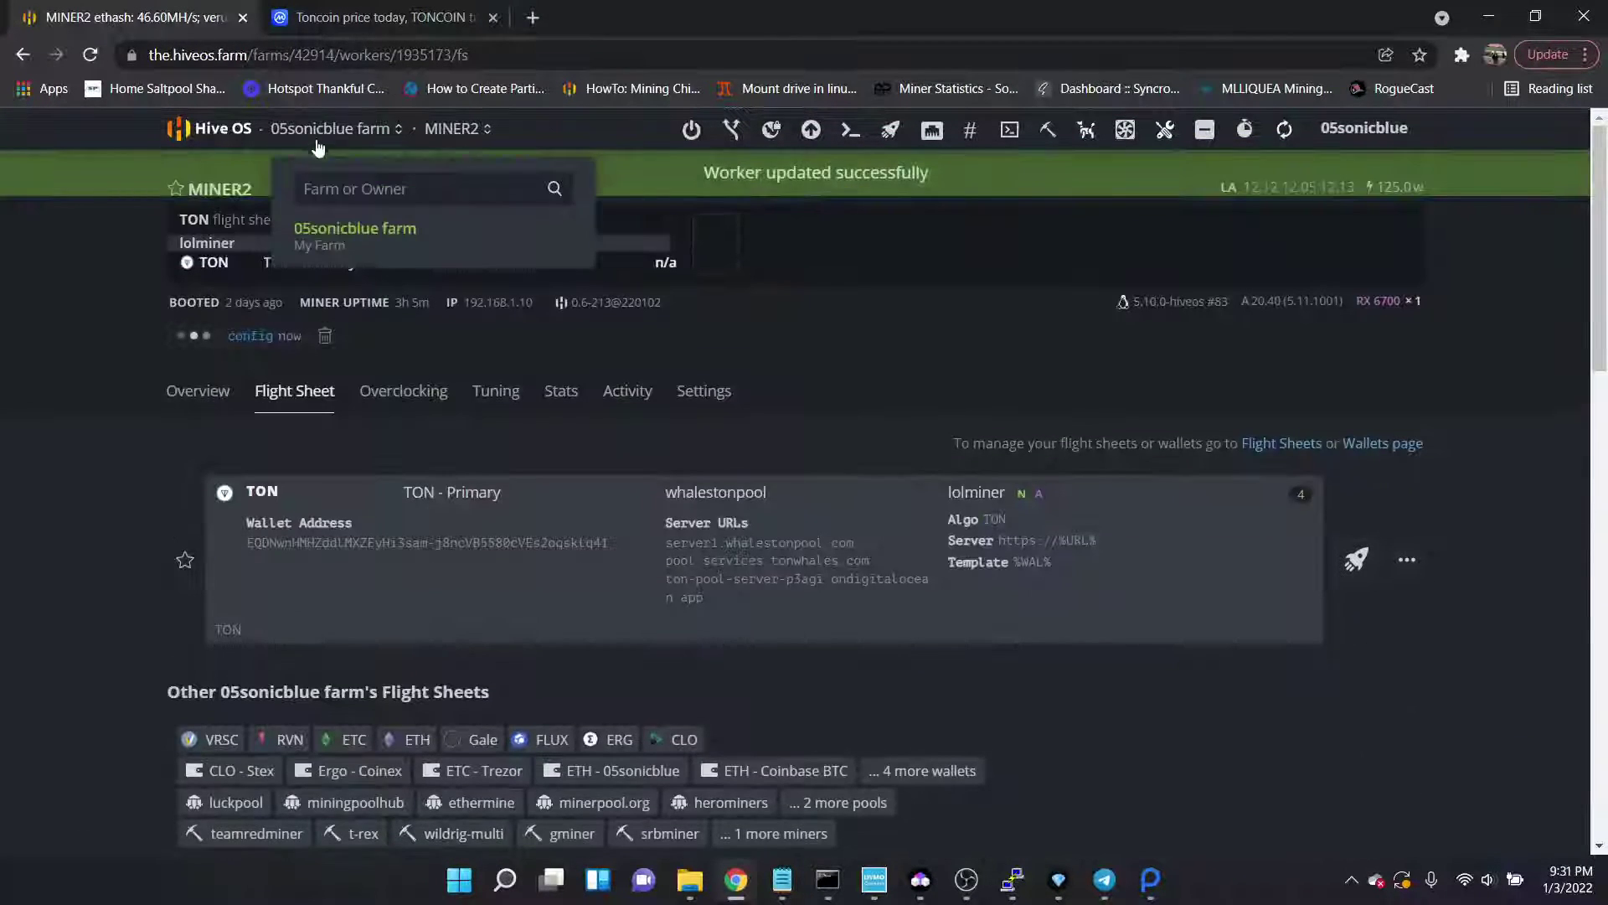
{"action": "left_click", "coordinate": [335, 230]}
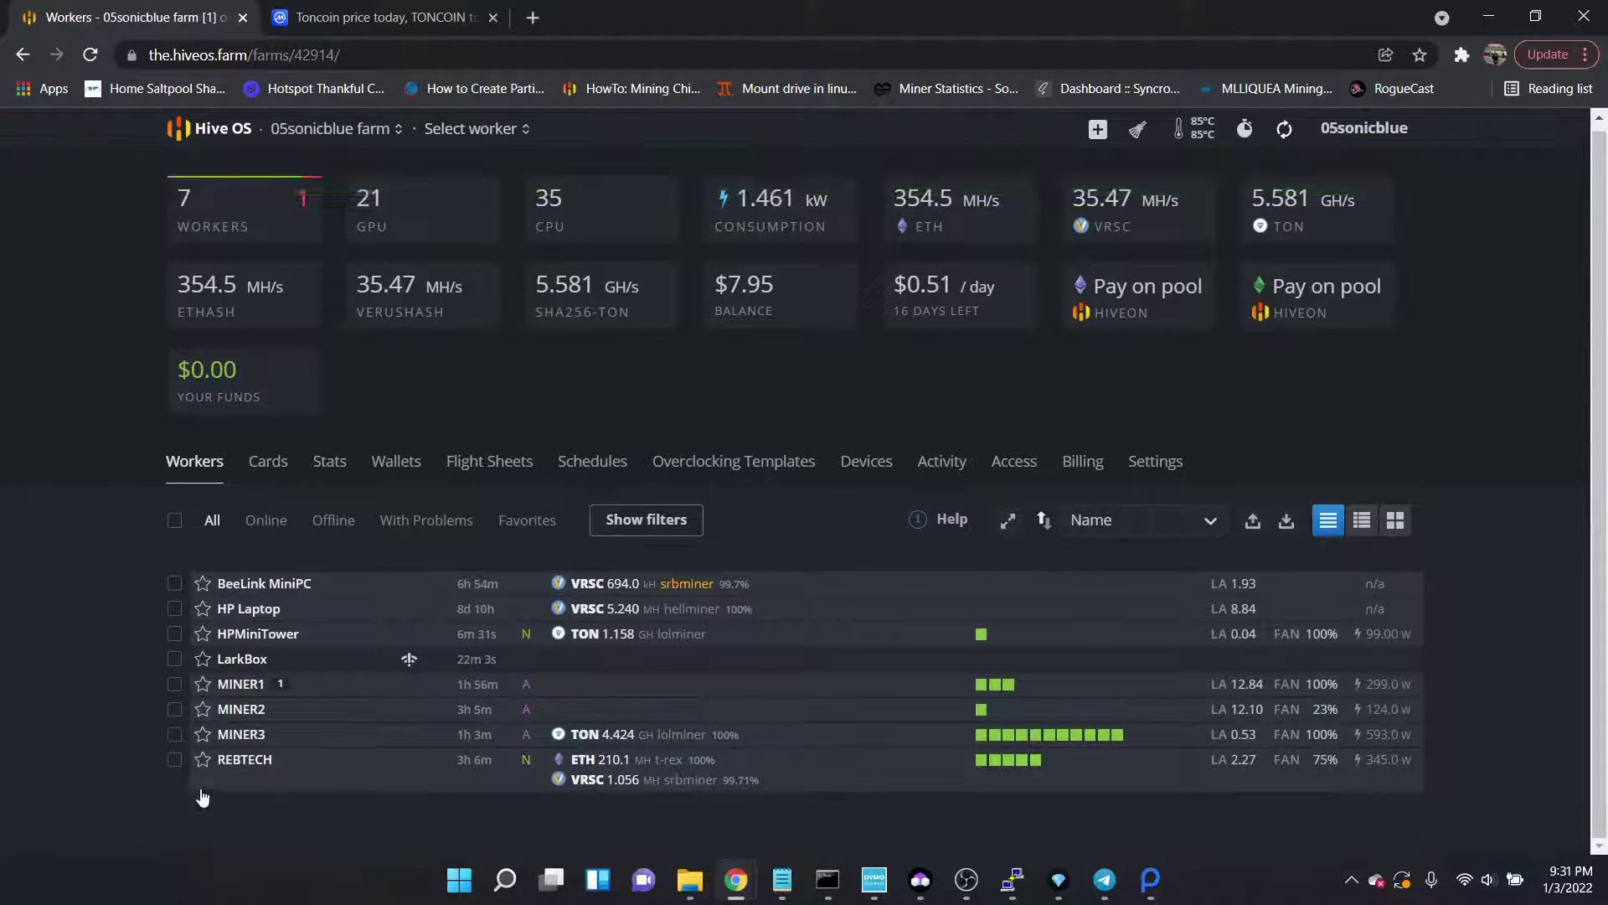
{"action": "left_click", "coordinate": [235, 760]}
{"action": "scroll", "coordinate": [90, 626], "scroll_direction": "down", "scroll_amount": 4}
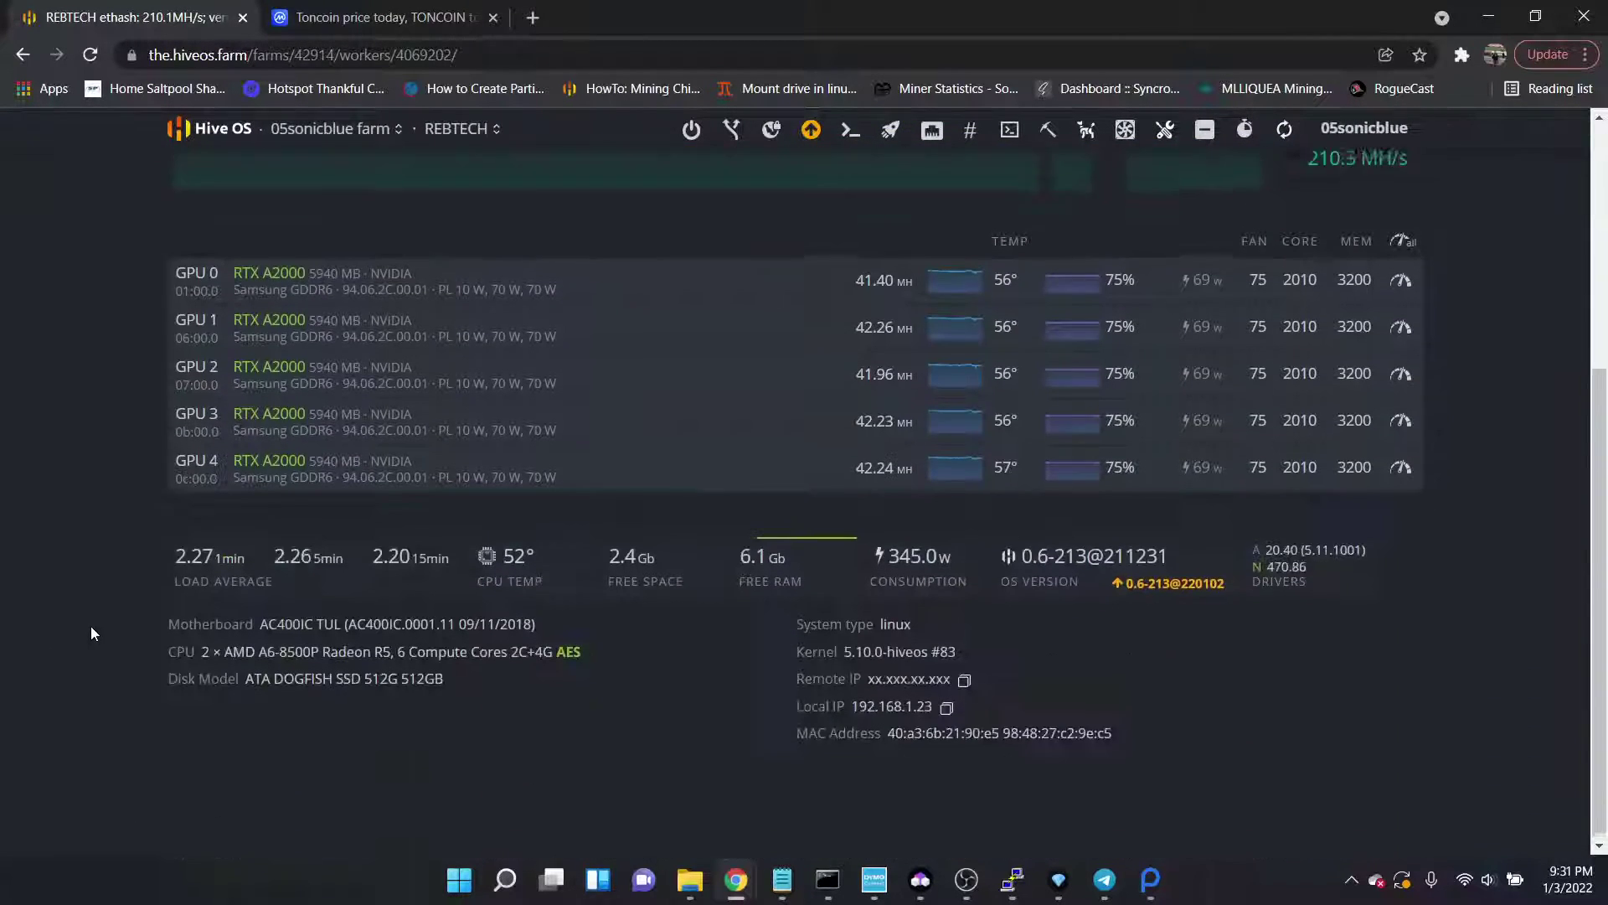
{"action": "scroll", "coordinate": [91, 625], "scroll_direction": "up", "scroll_amount": 4}
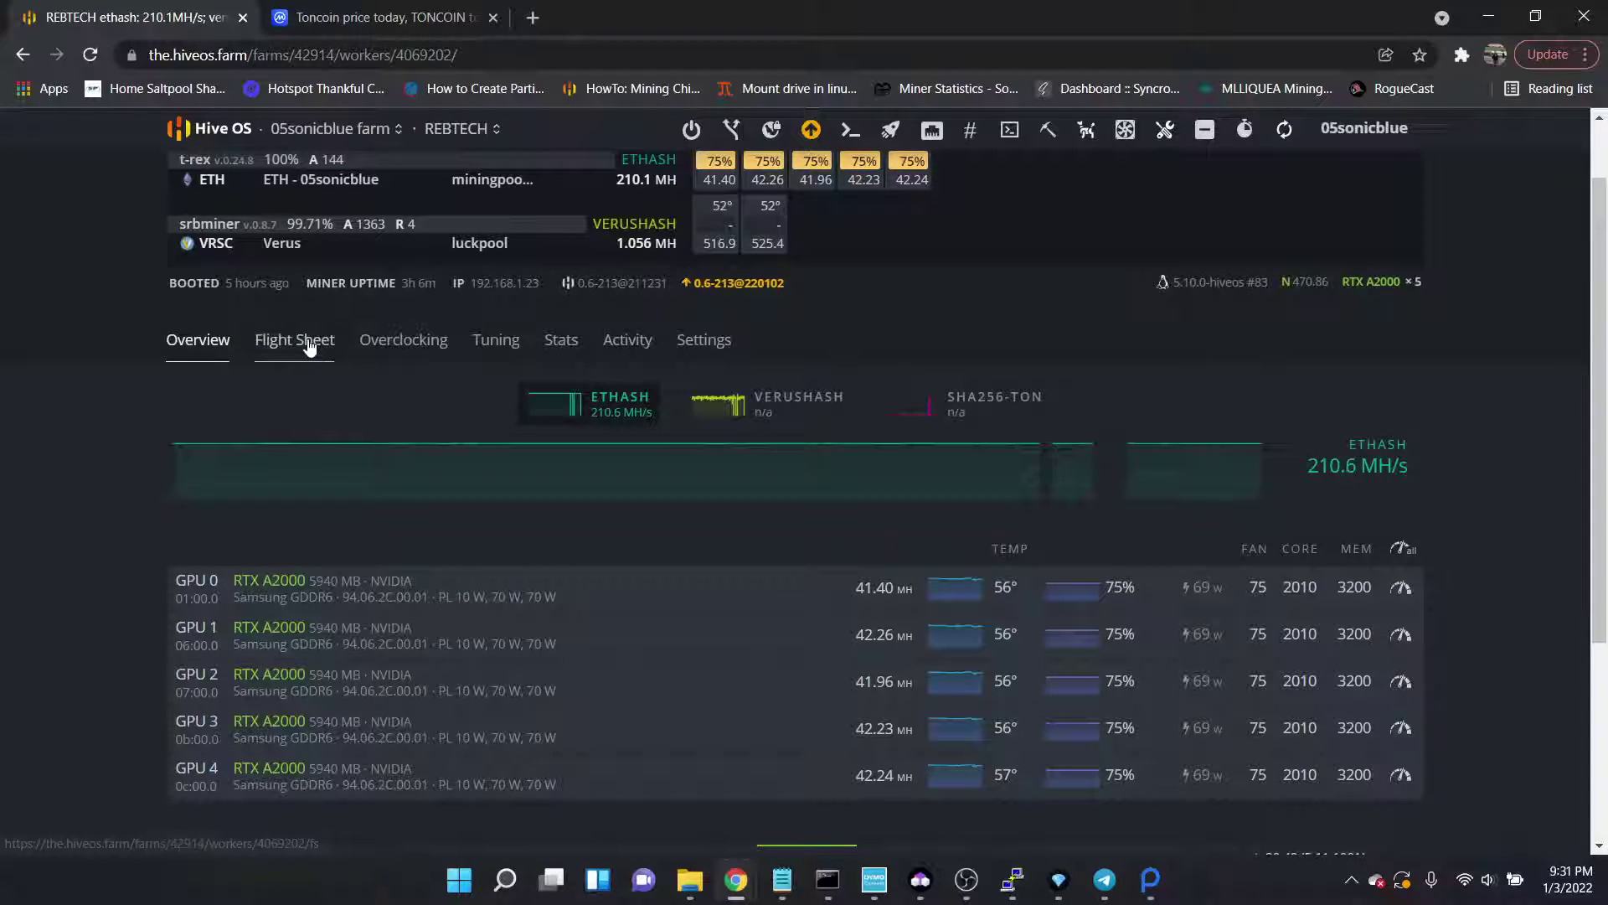
{"action": "left_click", "coordinate": [294, 340]}
{"action": "scroll", "coordinate": [96, 616], "scroll_direction": "down", "scroll_amount": 5}
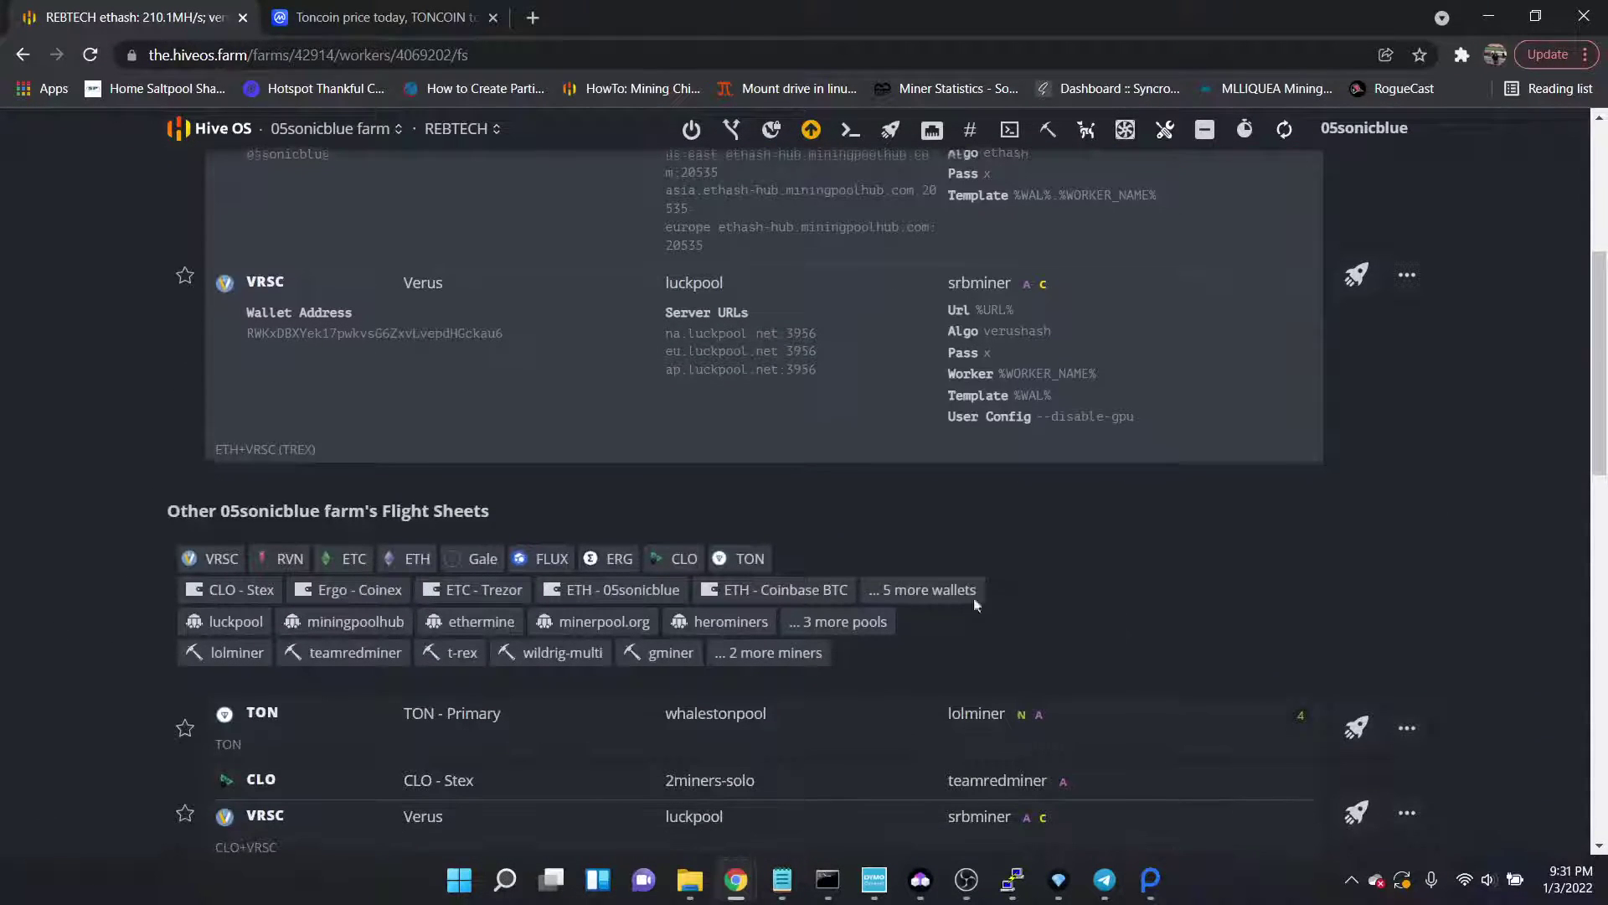
{"action": "scroll", "coordinate": [973, 596], "scroll_direction": "down", "scroll_amount": 3}
{"action": "left_click", "coordinate": [1369, 533]}
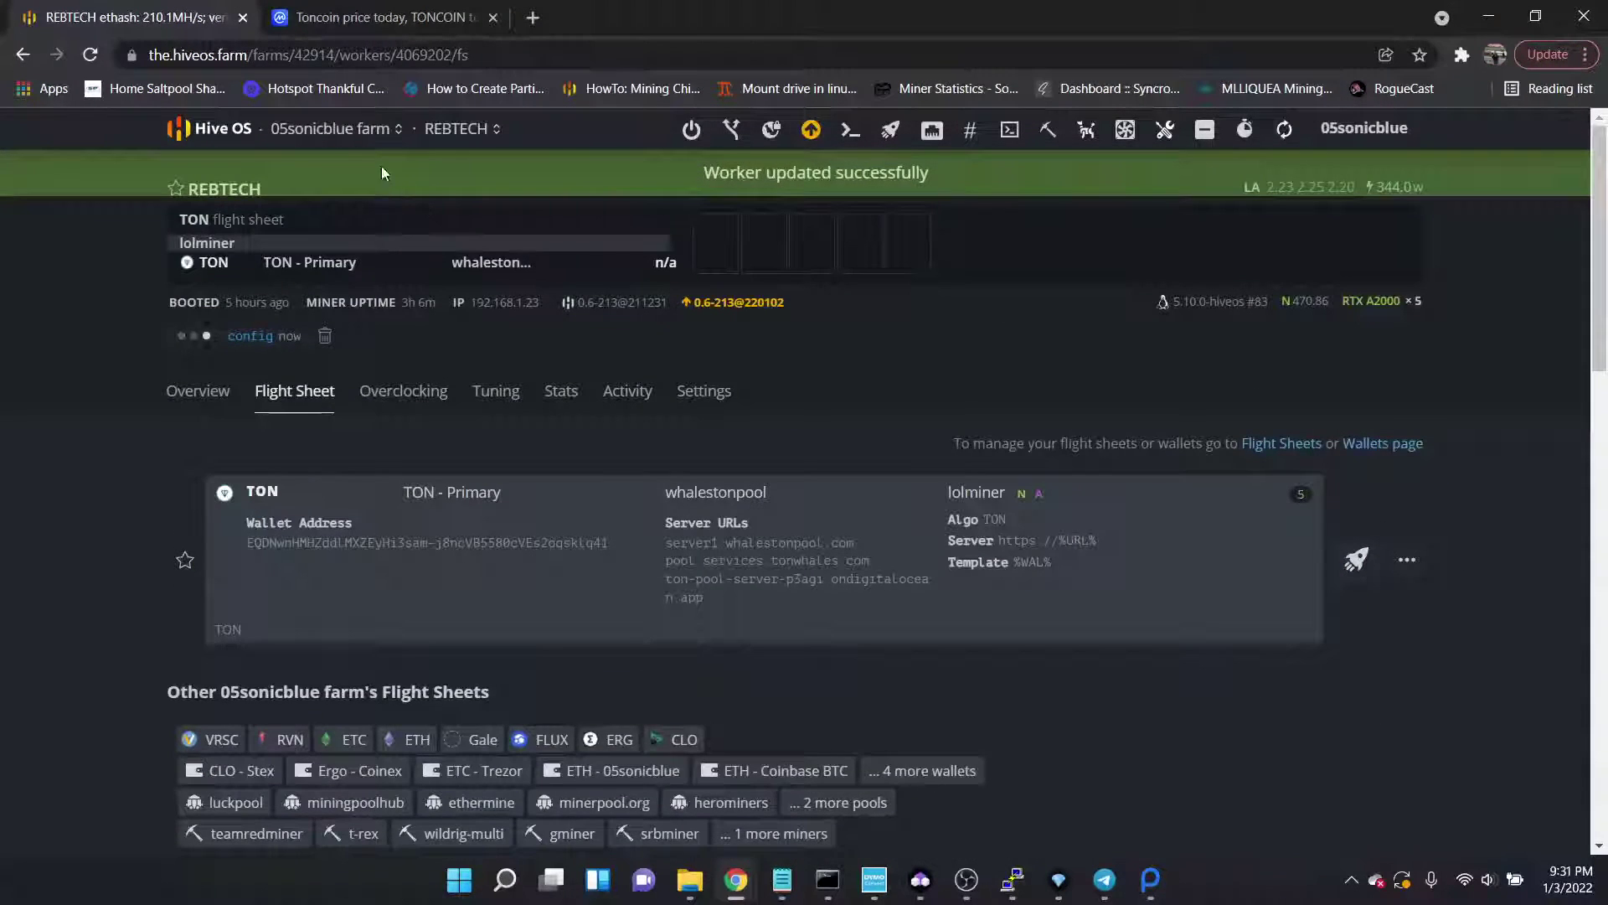
Return to the farm's worker list and refresh it repeatedly to check the workers' TON hashrates.
{"action": "left_click", "coordinate": [334, 128]}
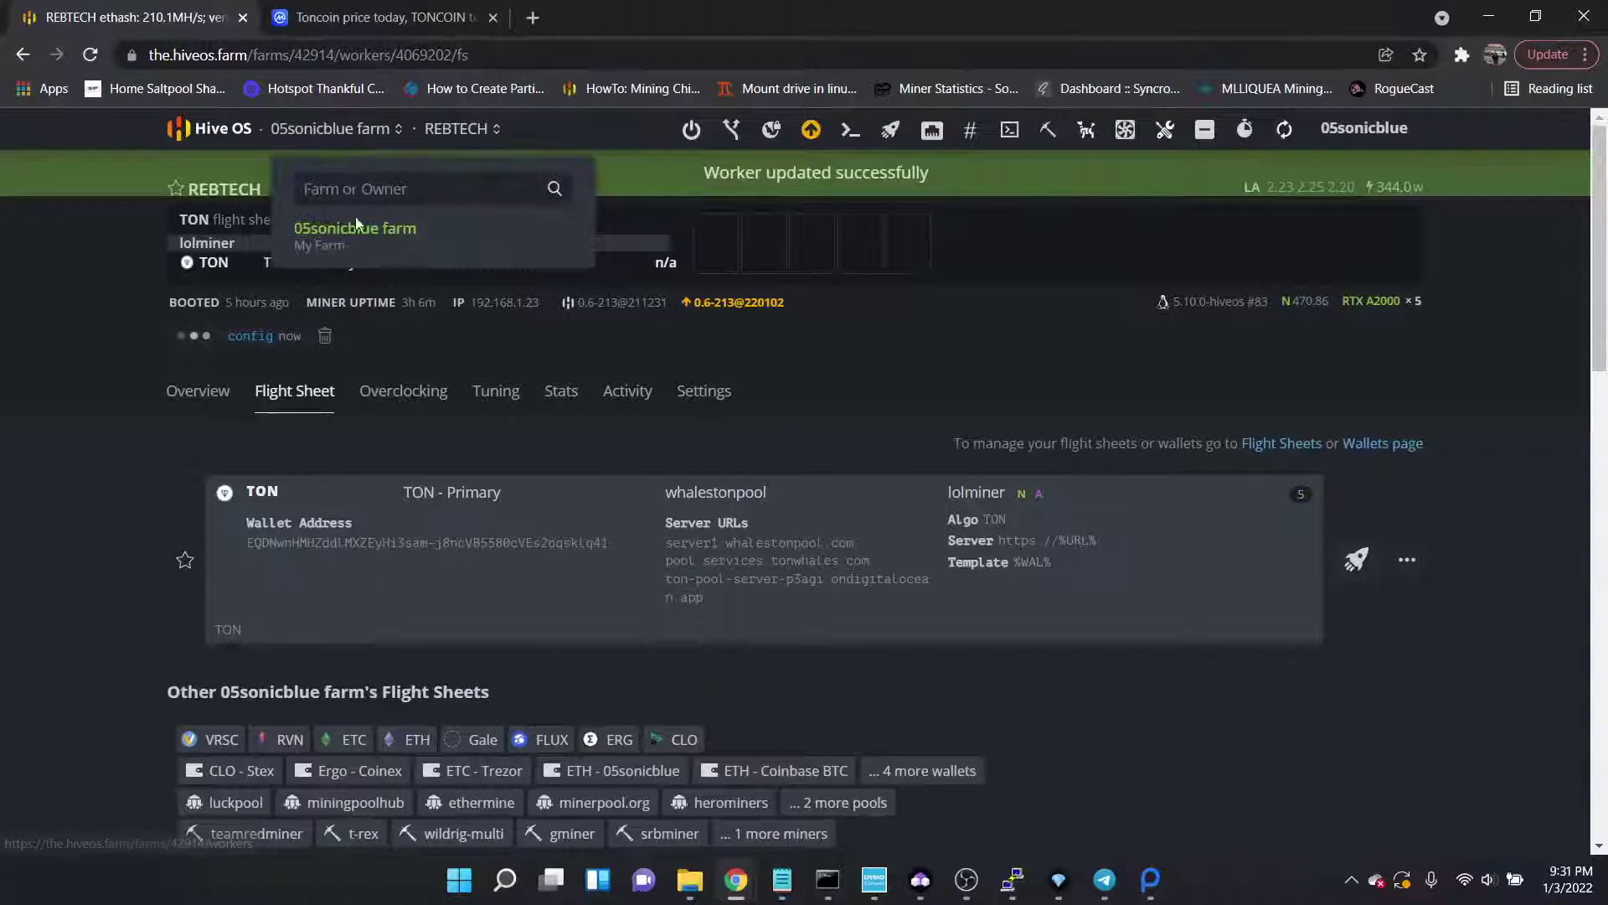
{"action": "left_click", "coordinate": [350, 222]}
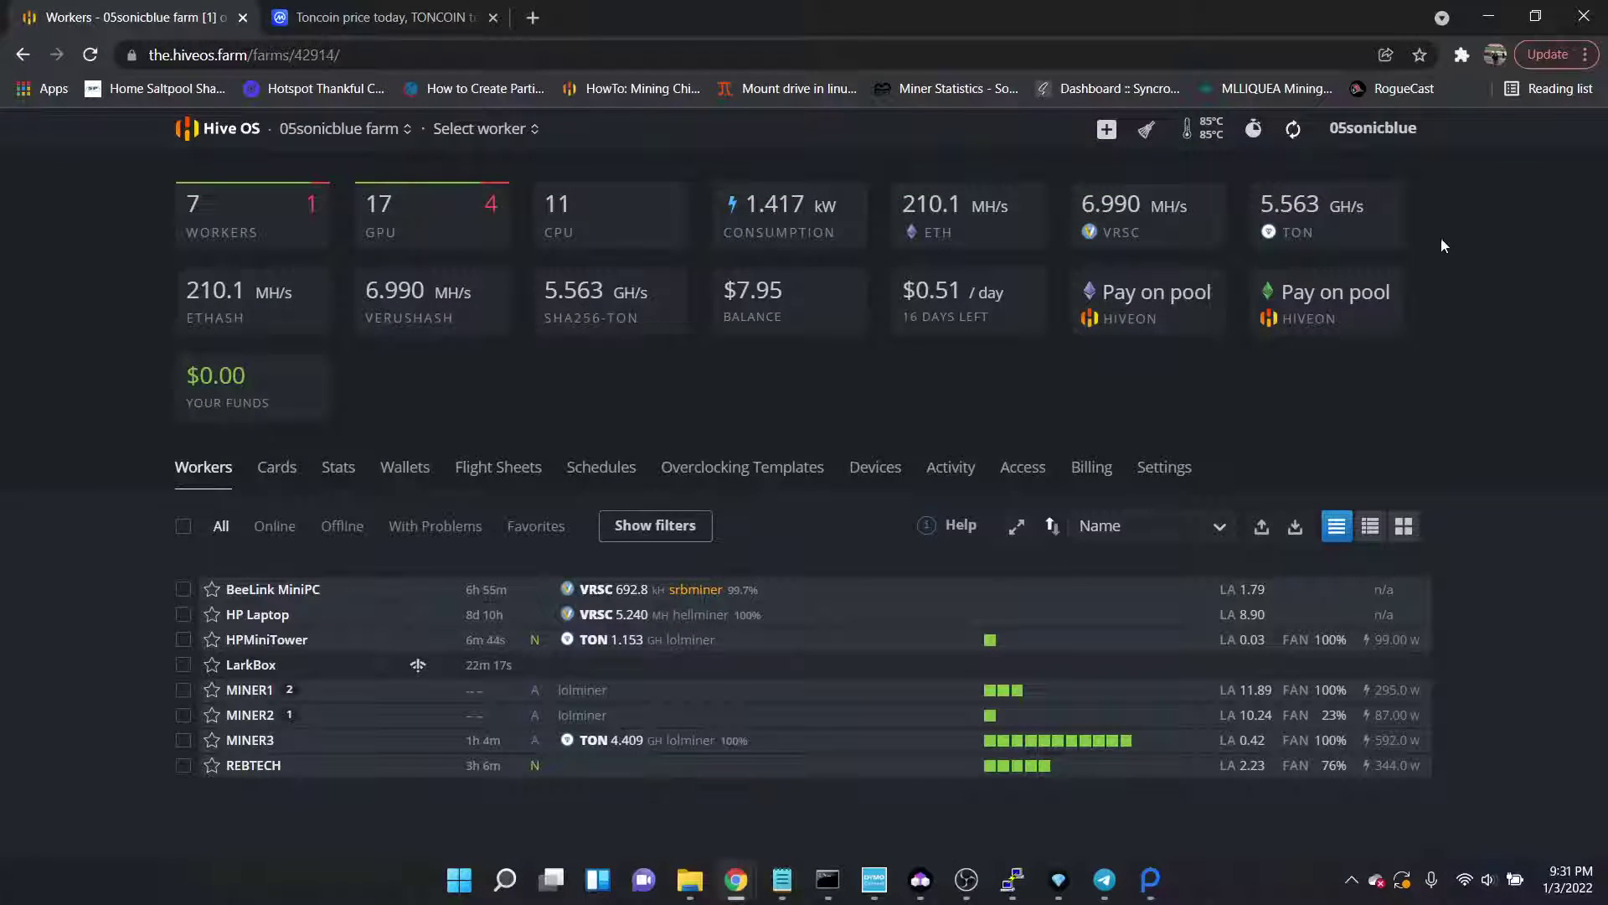
{"action": "left_click", "coordinate": [1301, 134]}
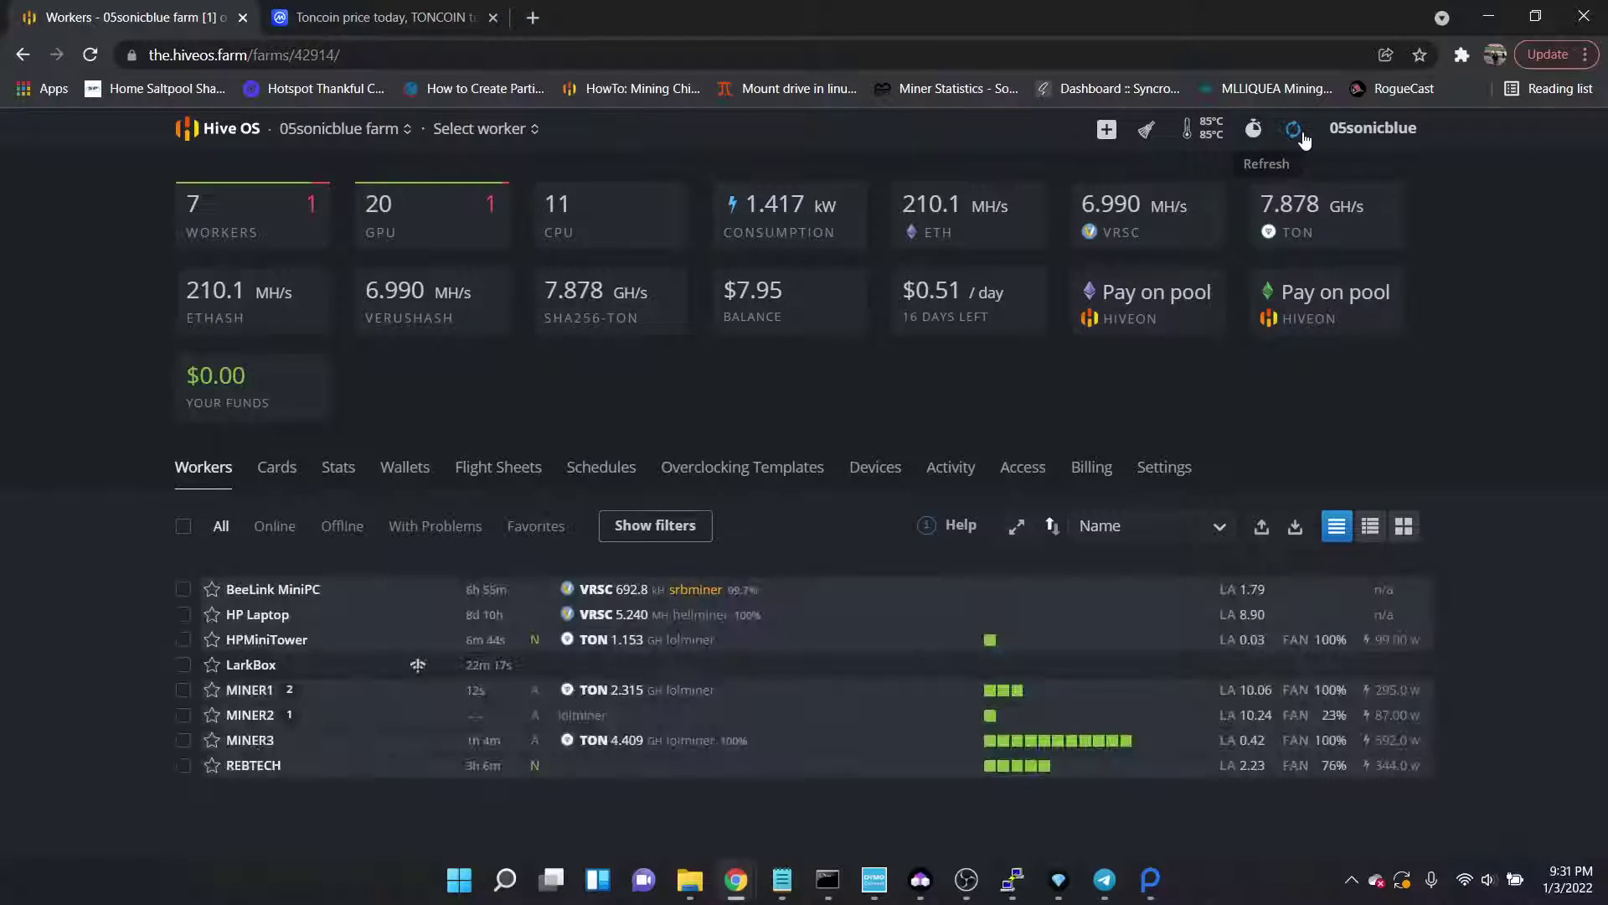
{"action": "left_click", "coordinate": [1303, 138]}
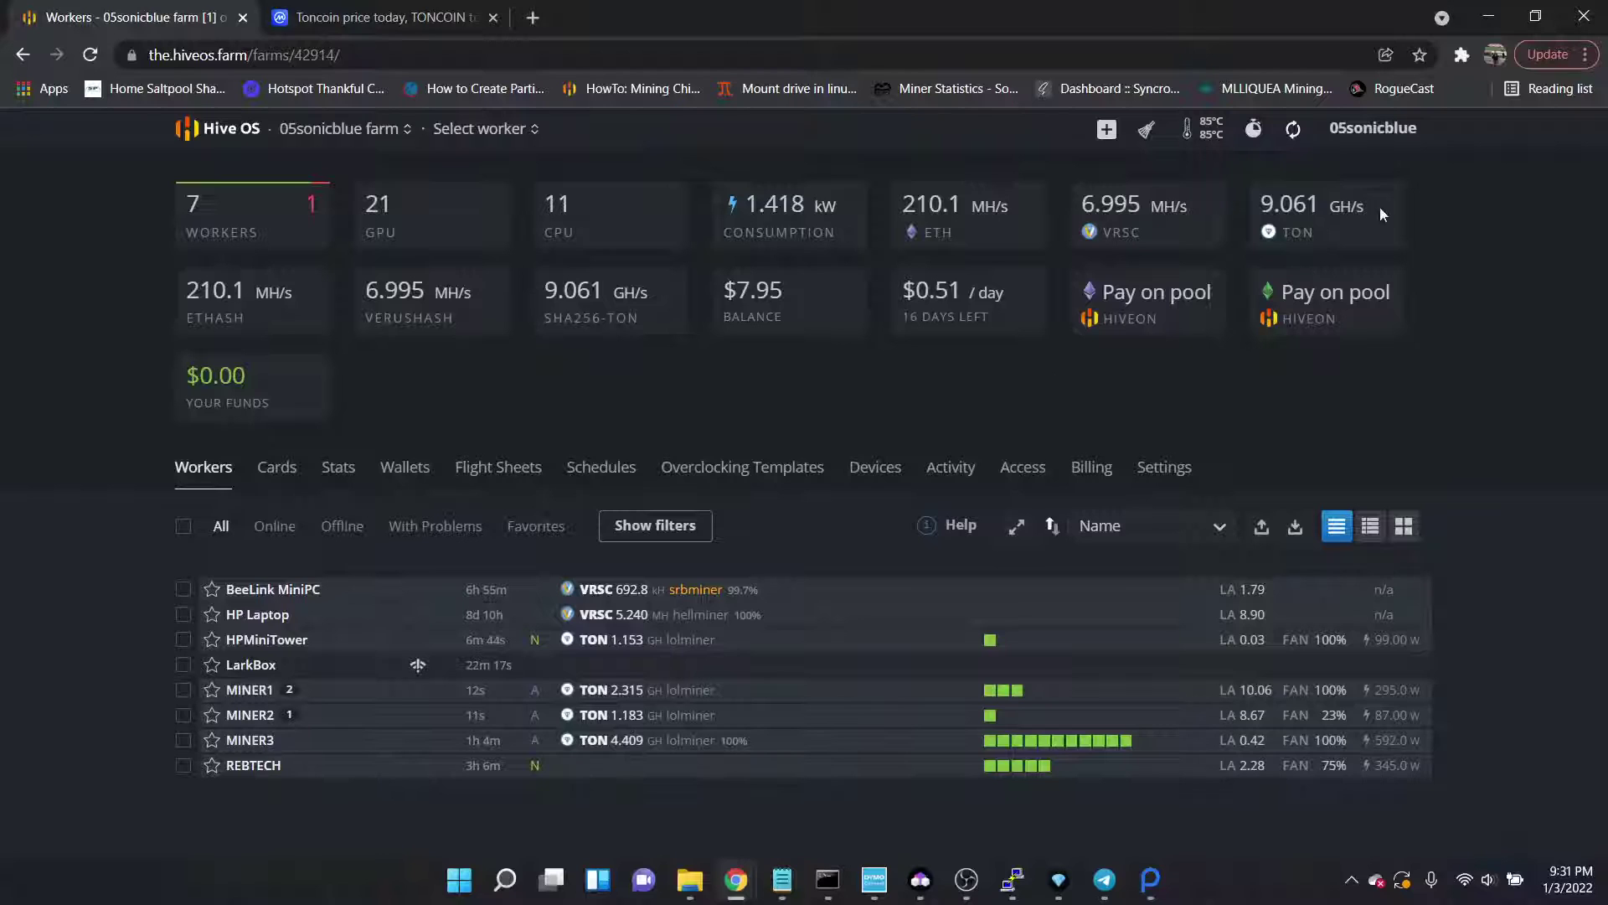
{"action": "left_click", "coordinate": [1290, 134]}
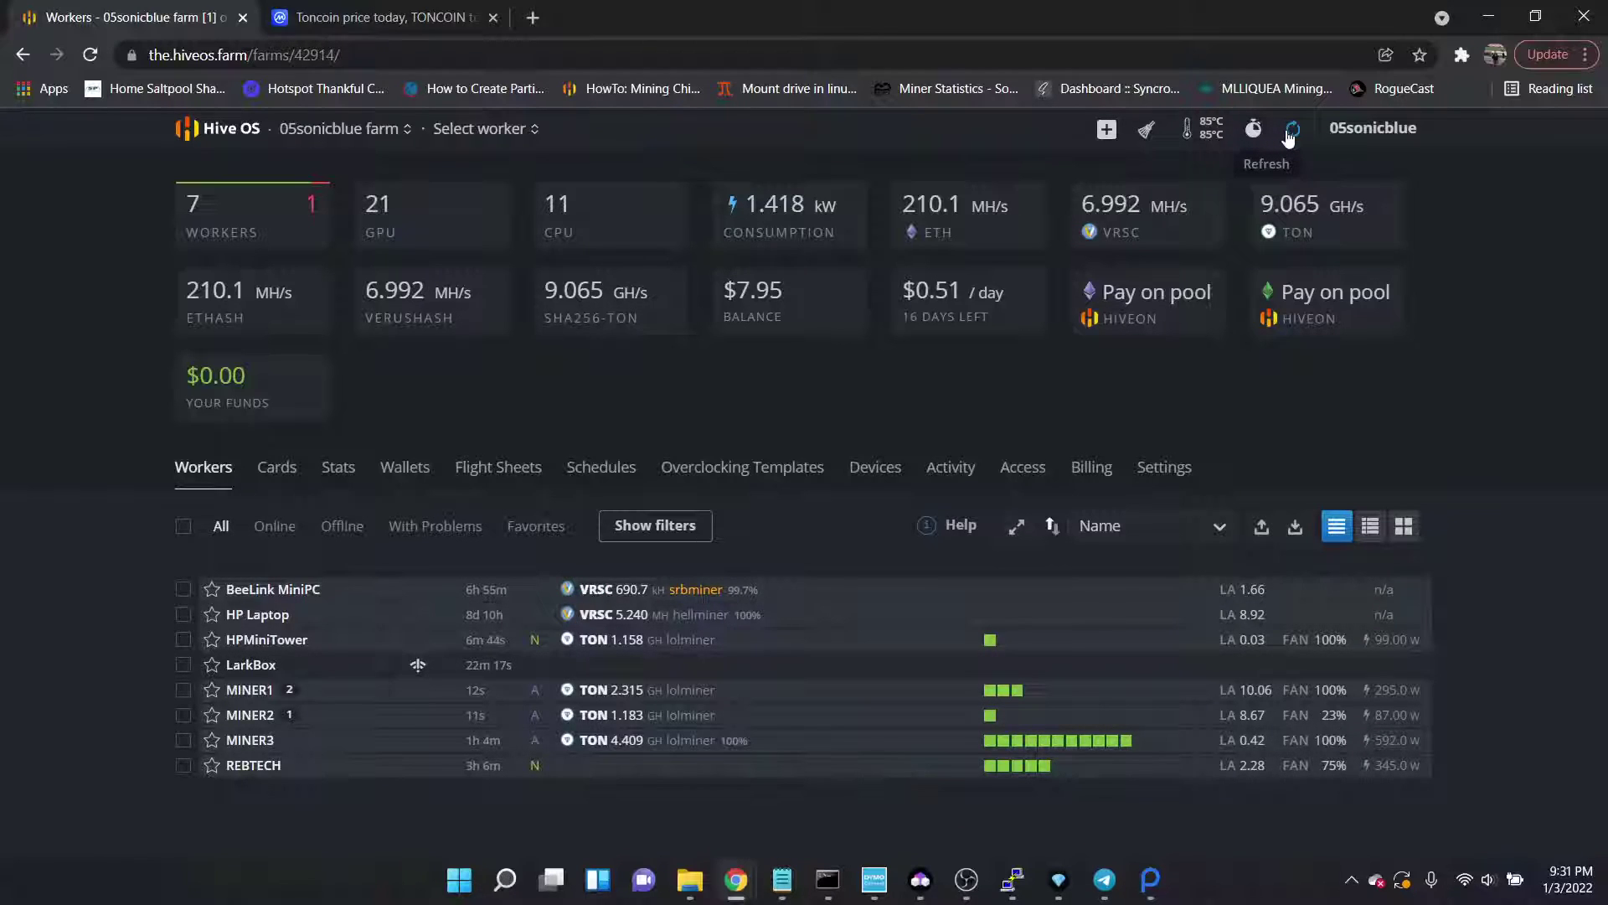
{"action": "left_click", "coordinate": [1293, 135]}
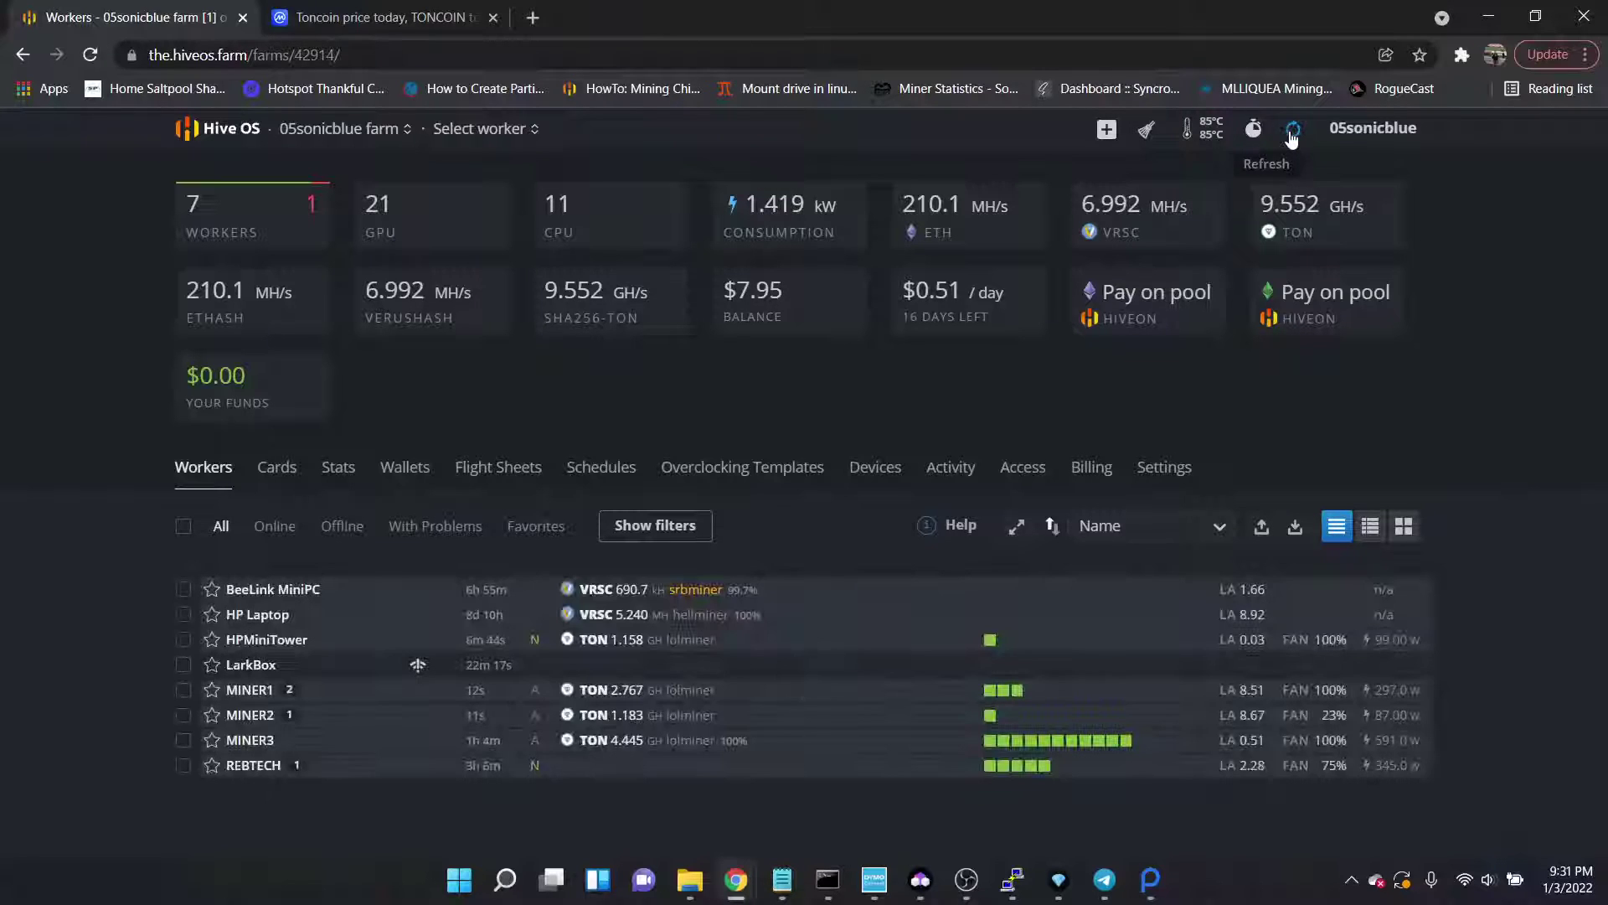
{"action": "left_click", "coordinate": [1292, 134]}
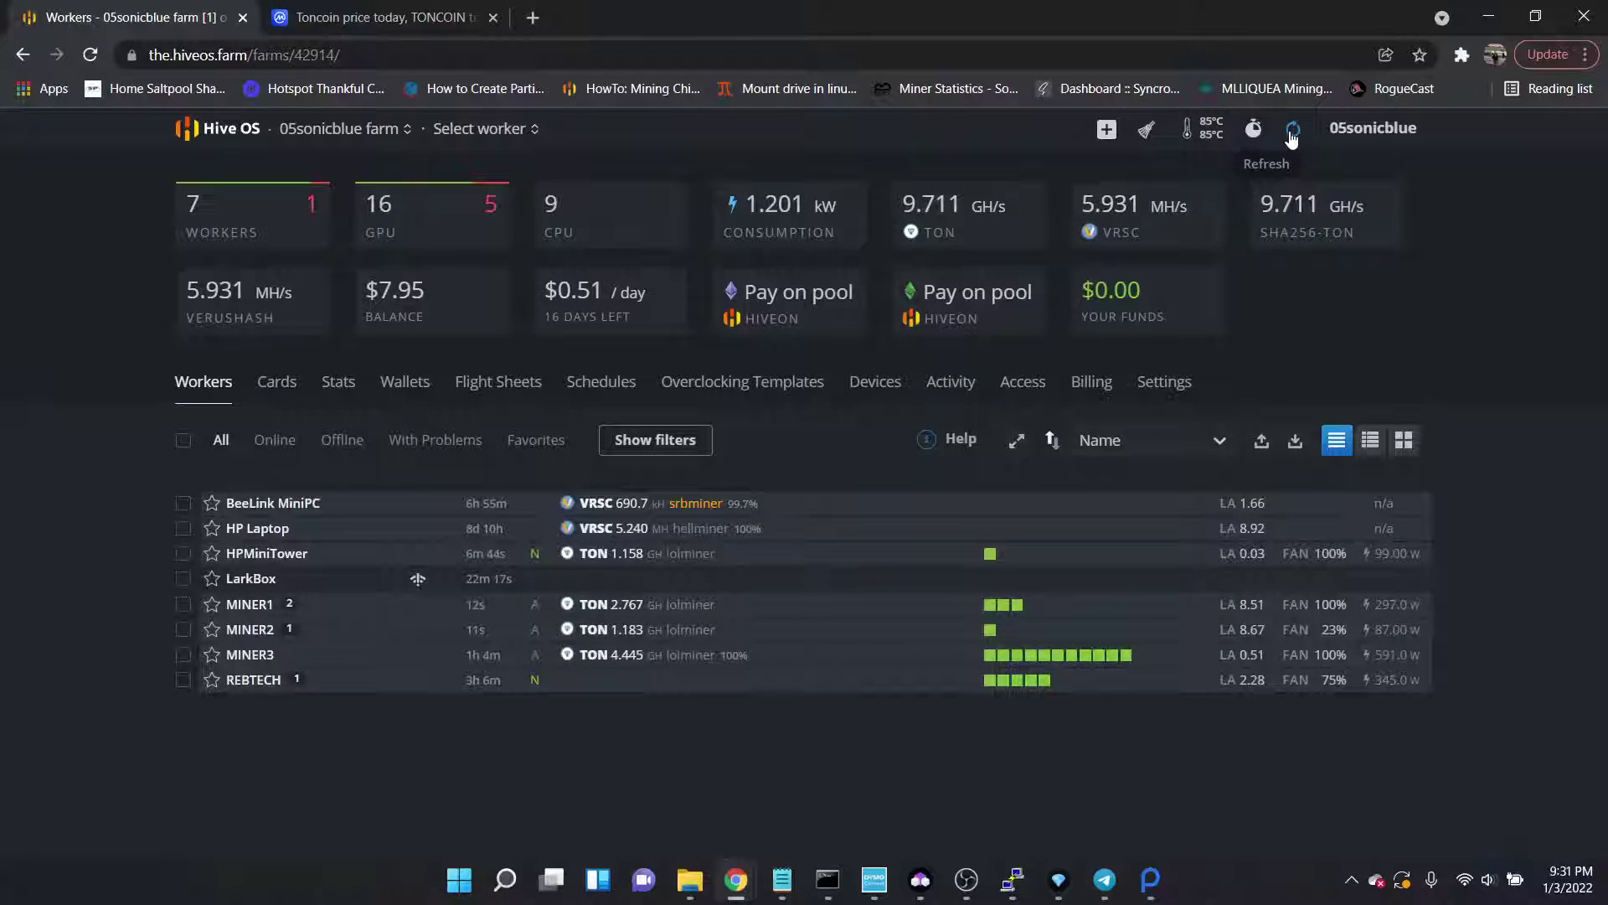
{"action": "left_click", "coordinate": [1292, 134]}
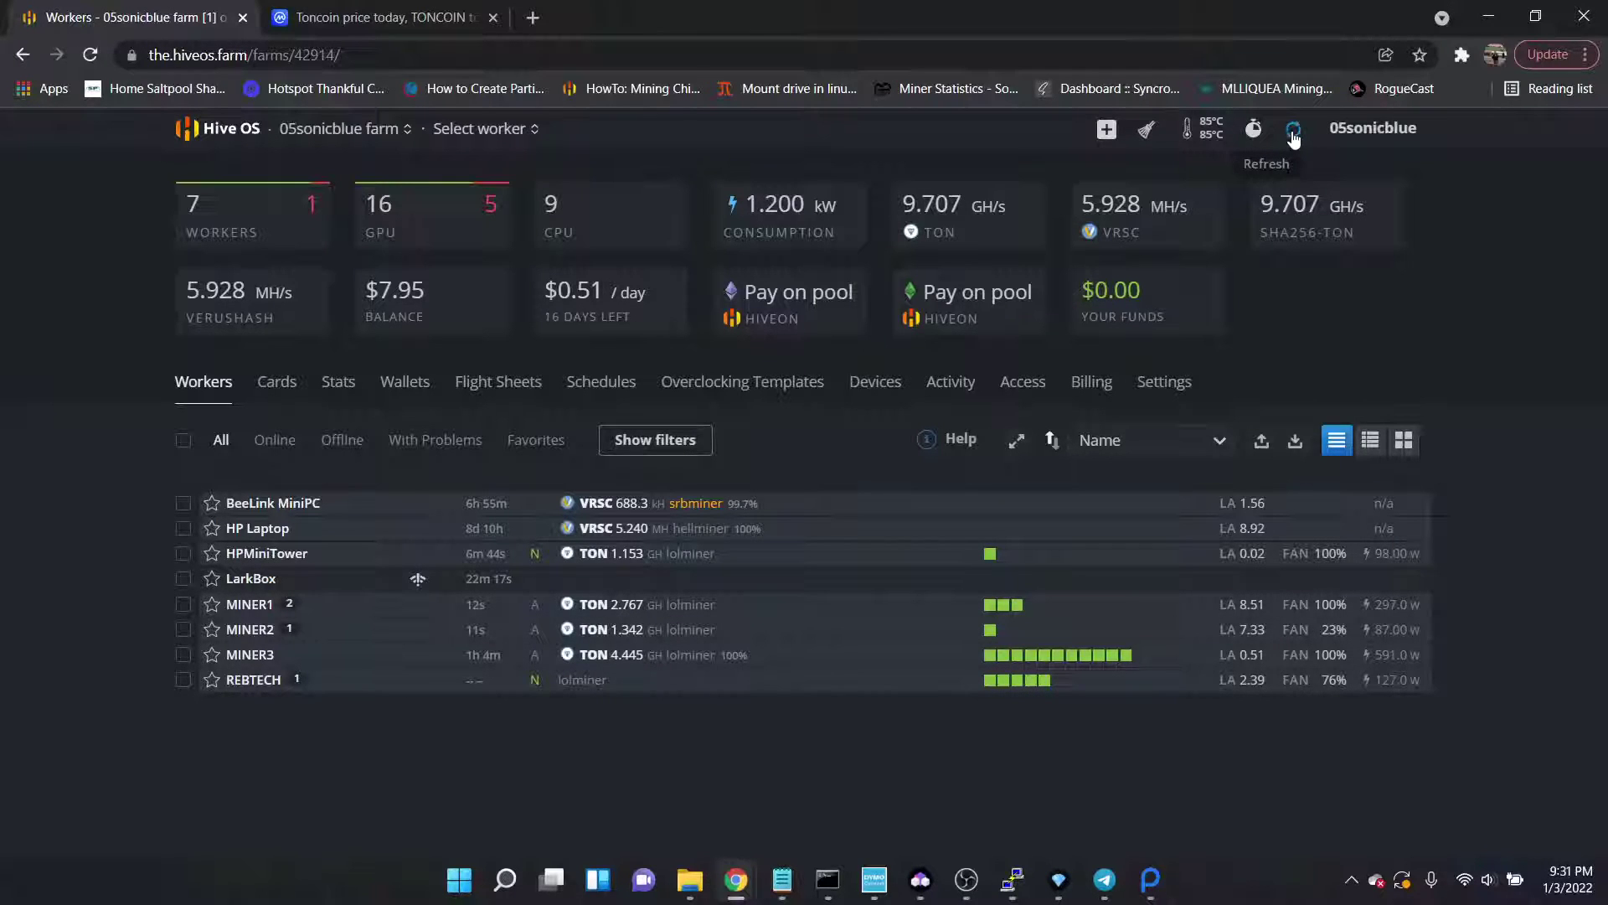
Refresh the farm's worker list, open the HPMiniTower worker and check which GPU model it uses.
{"action": "left_click", "coordinate": [1293, 134]}
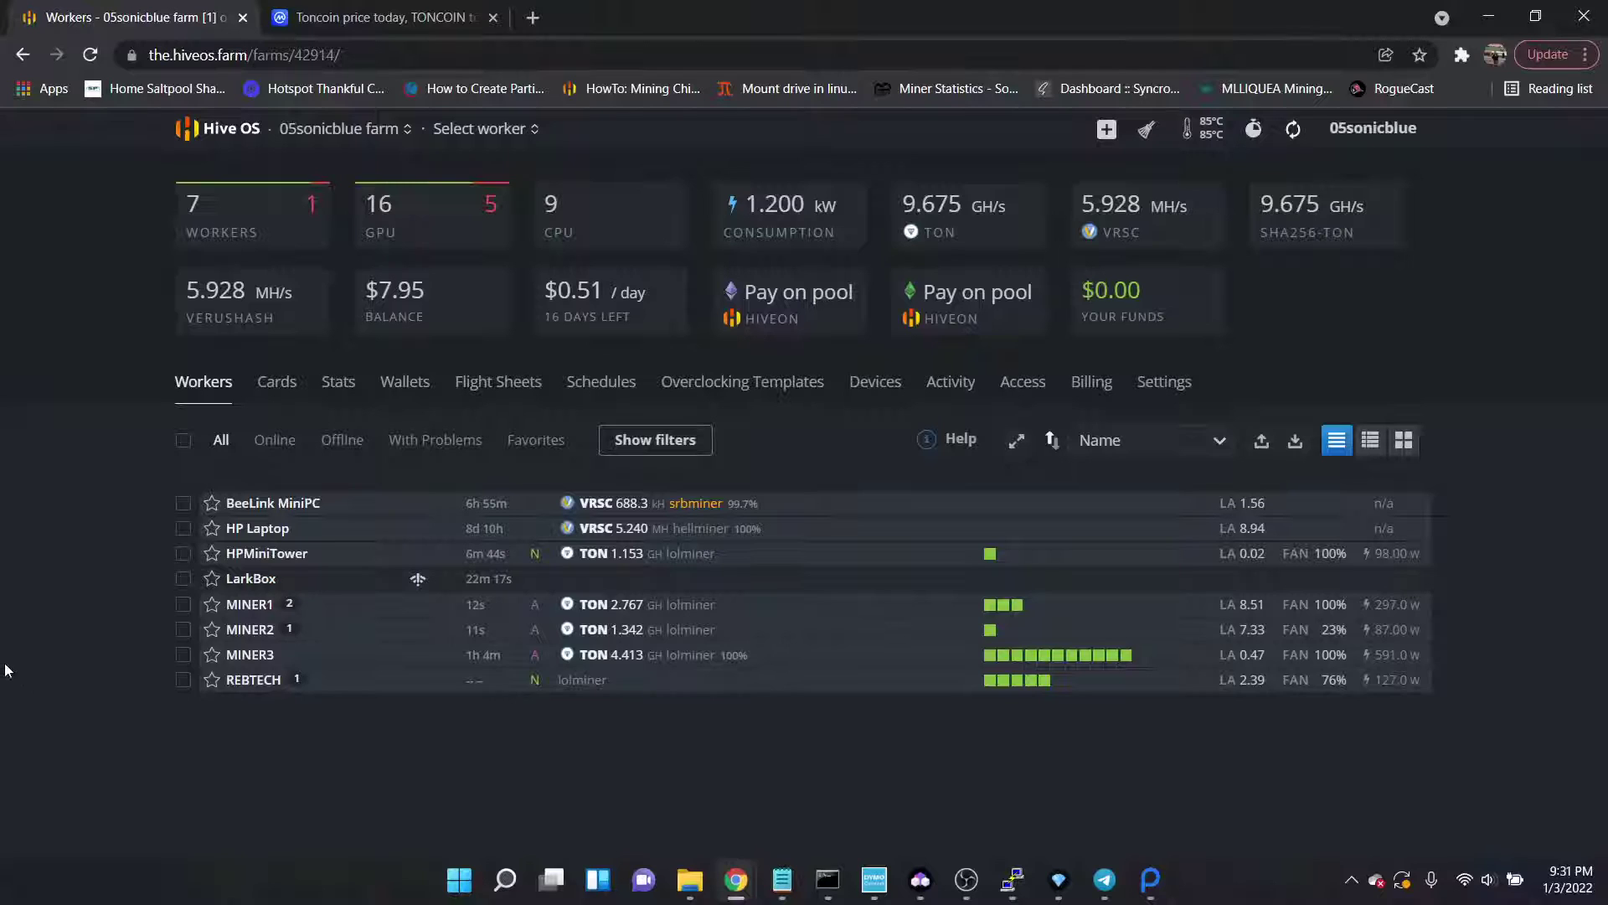
{"action": "left_click", "coordinate": [267, 554]}
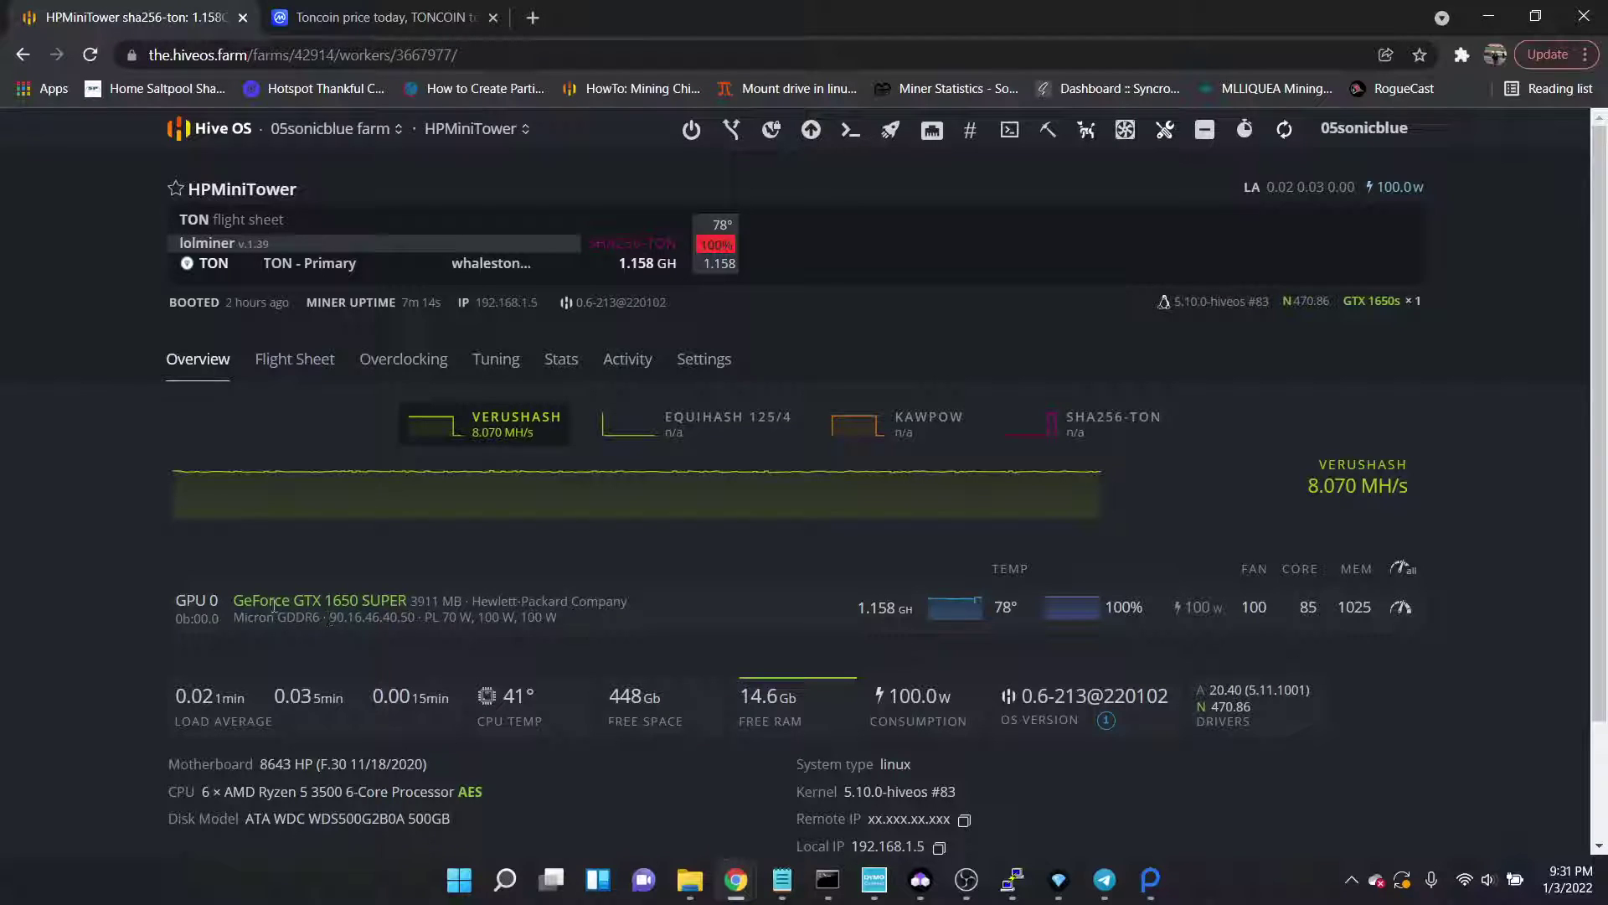
{"action": "left_click_drag", "start_coordinate": [299, 600], "coordinate": [336, 601]}
{"action": "left_click", "coordinate": [399, 611]}
{"action": "left_click", "coordinate": [331, 601]}
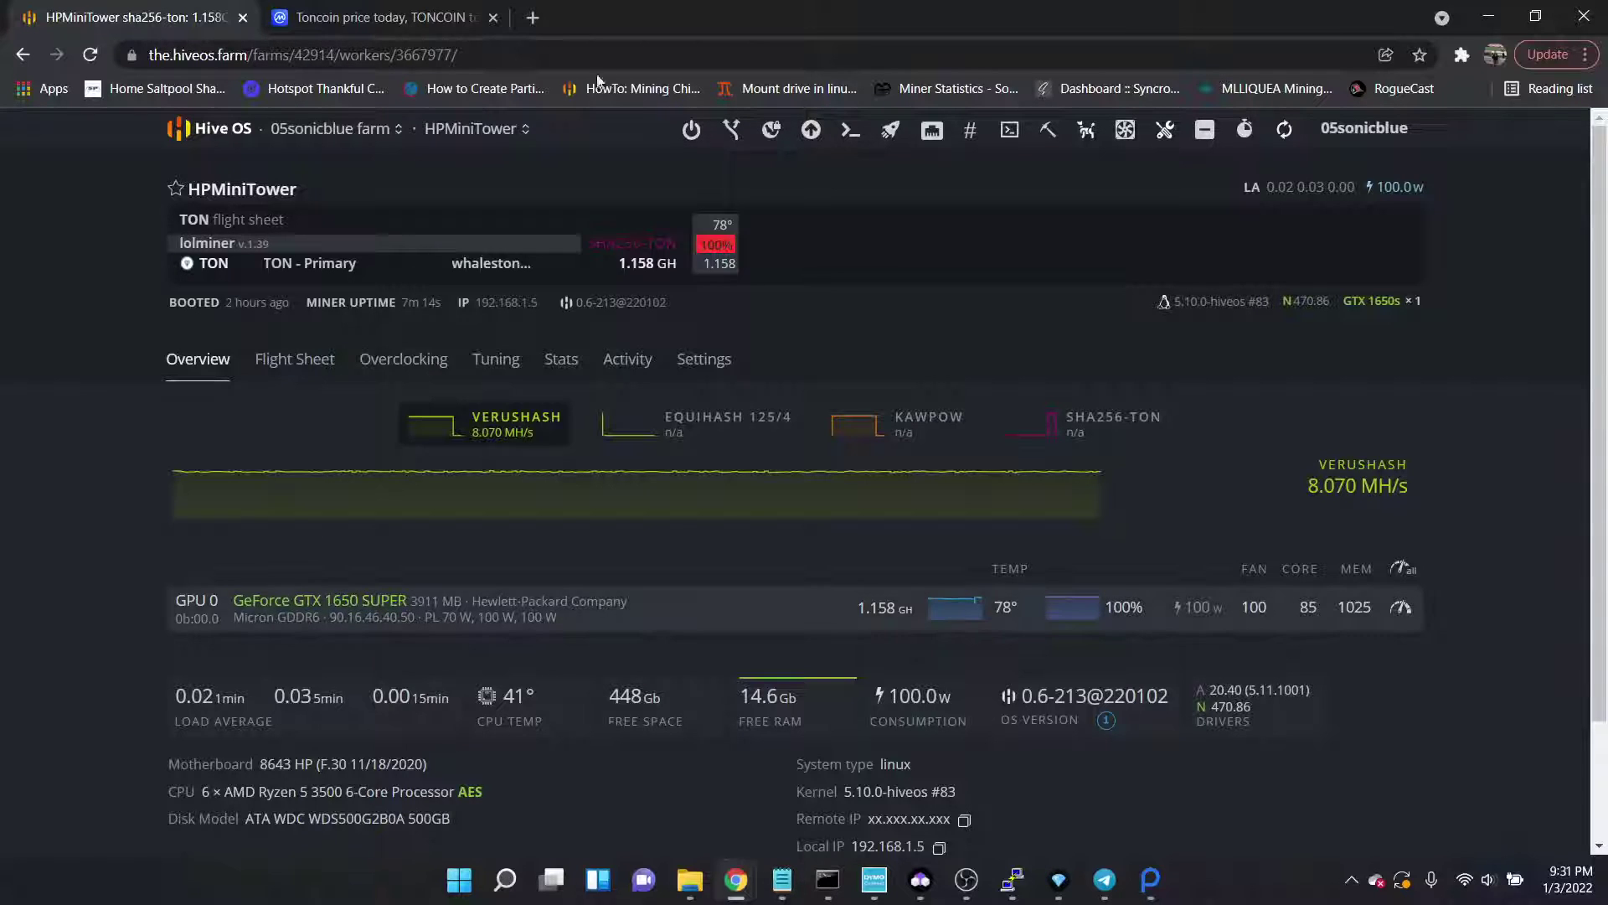
Search Google in a new tab for "ton coin calculator" and open minerstat's The Open Network mining calculator.
{"action": "left_click", "coordinate": [531, 16]}
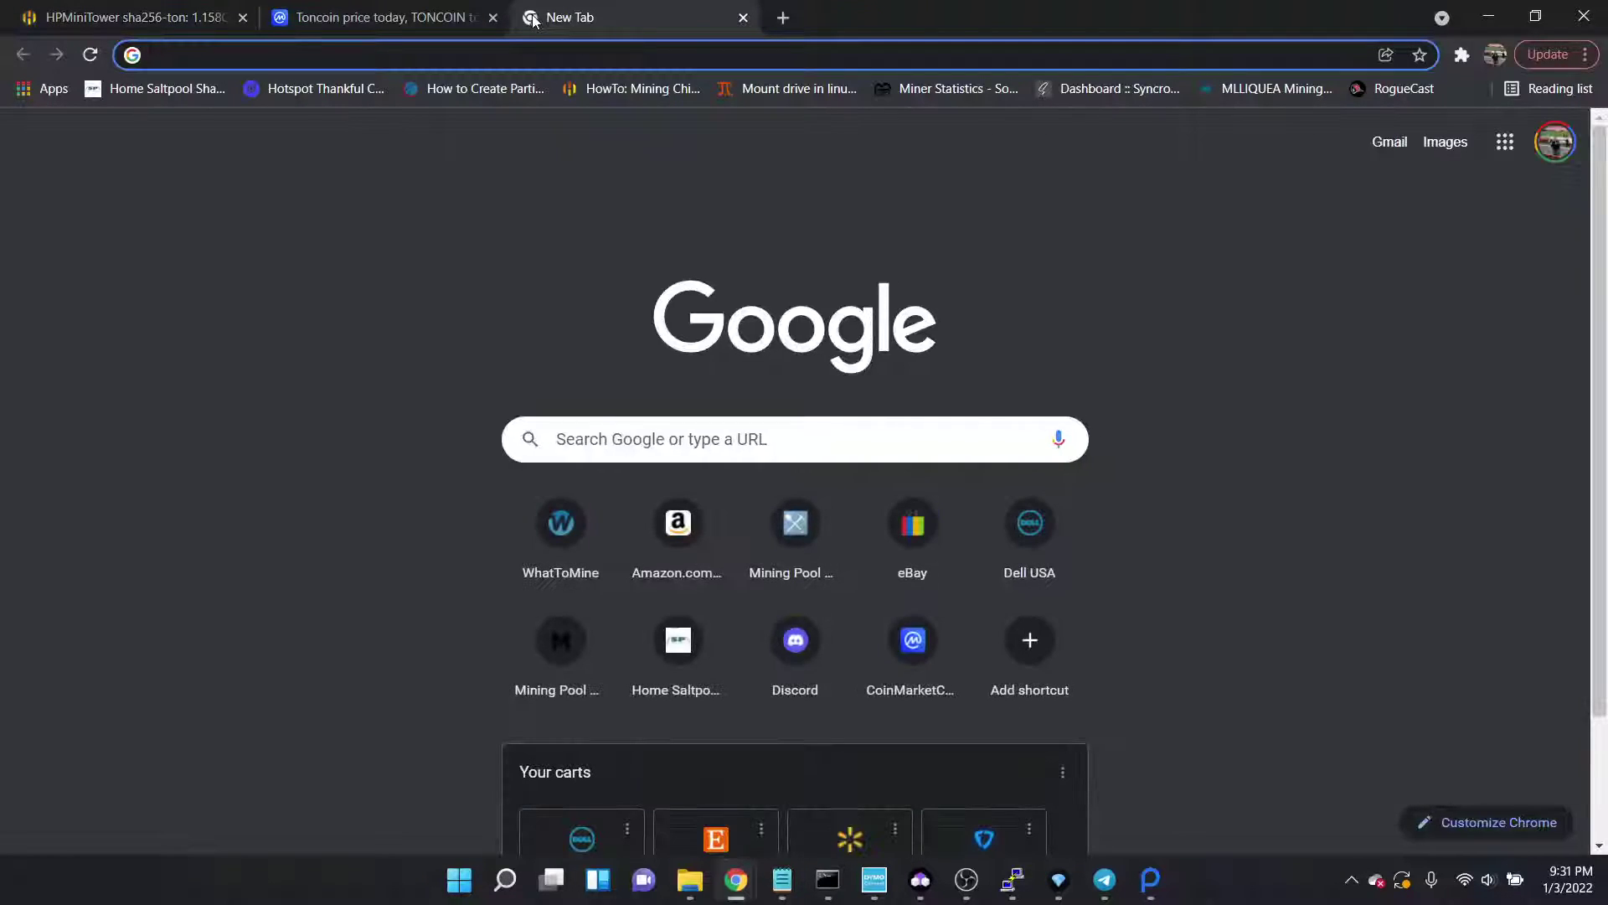
{"action": "type", "text": "toncoin"}
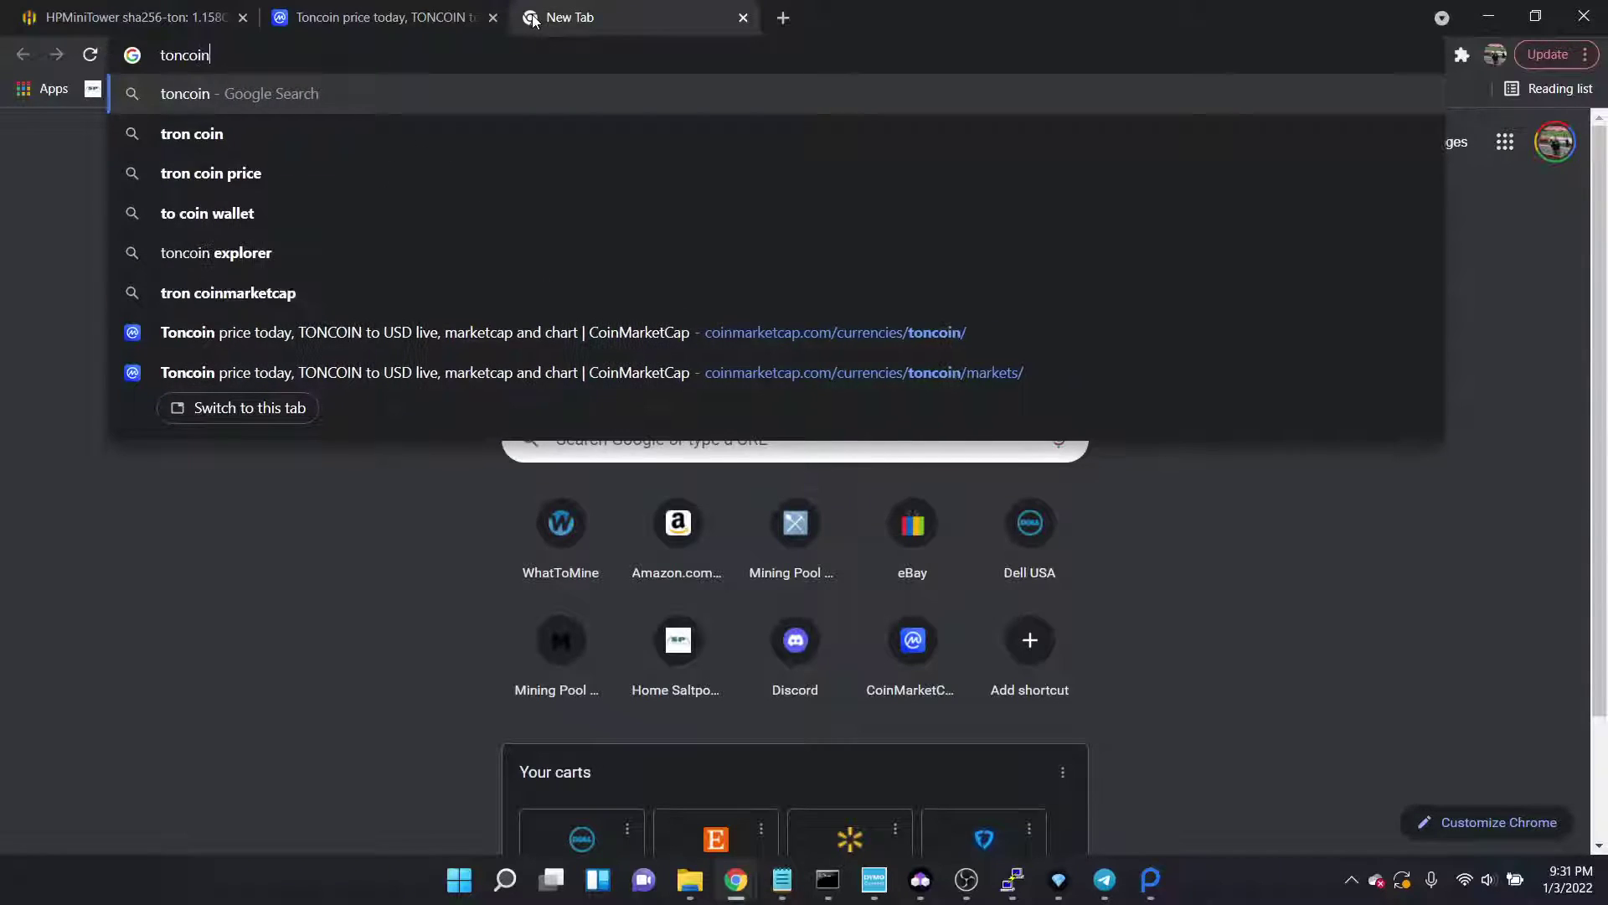
{"action": "type", "text": " n"}
{"action": "key", "text": "BackSpace"}
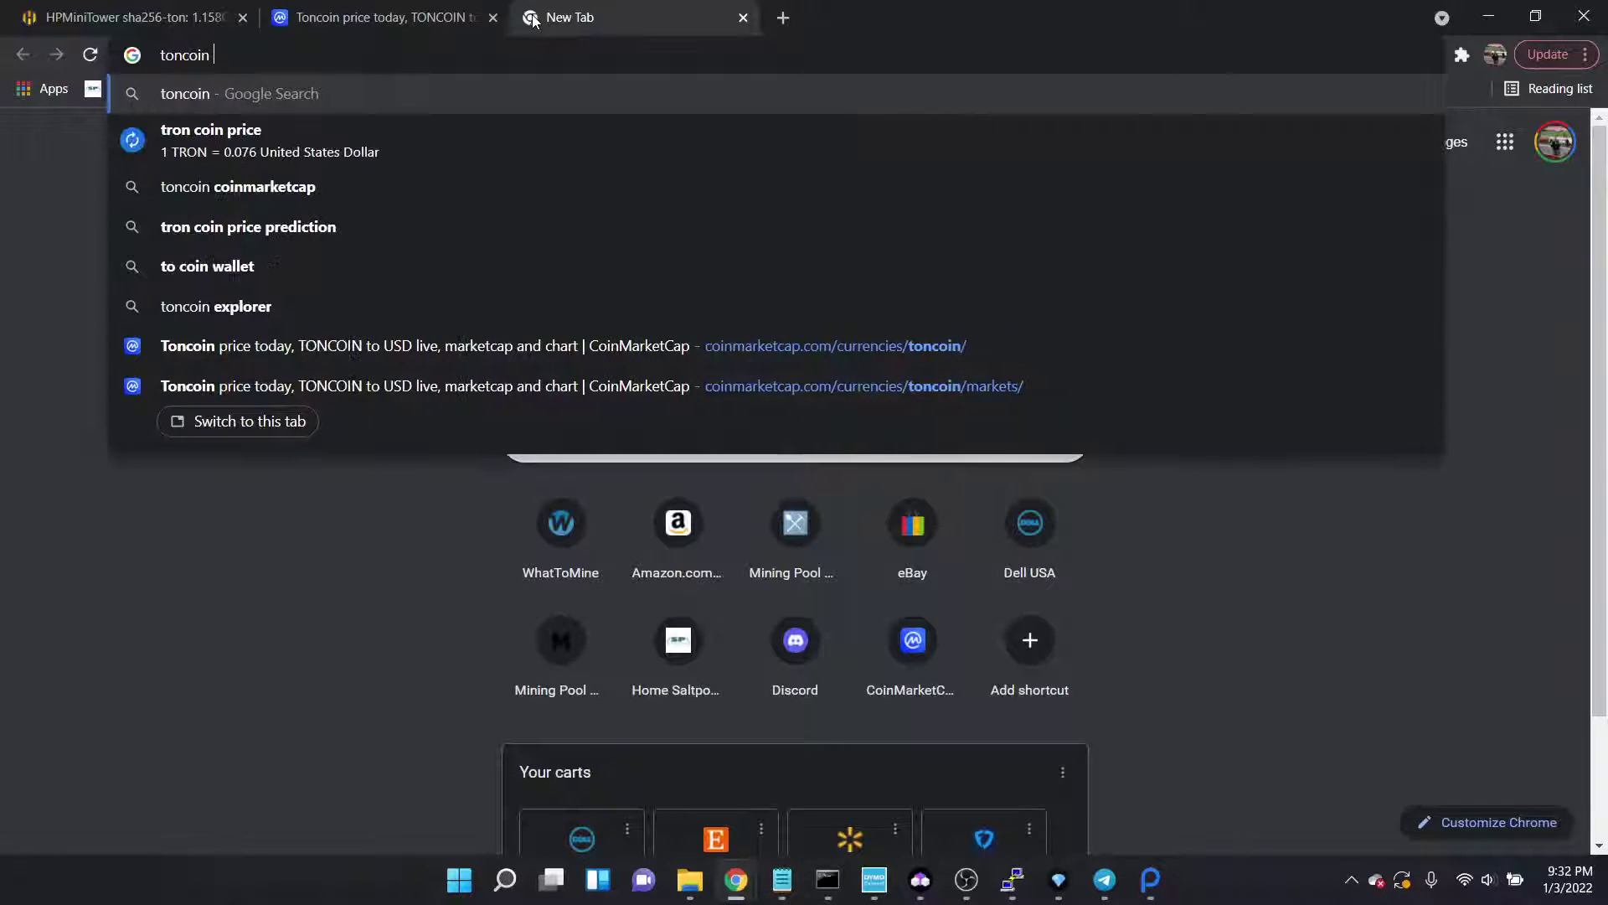
{"action": "type", "text": "ca"}
{"action": "key", "text": "Down"}
{"action": "key", "text": "Return"}
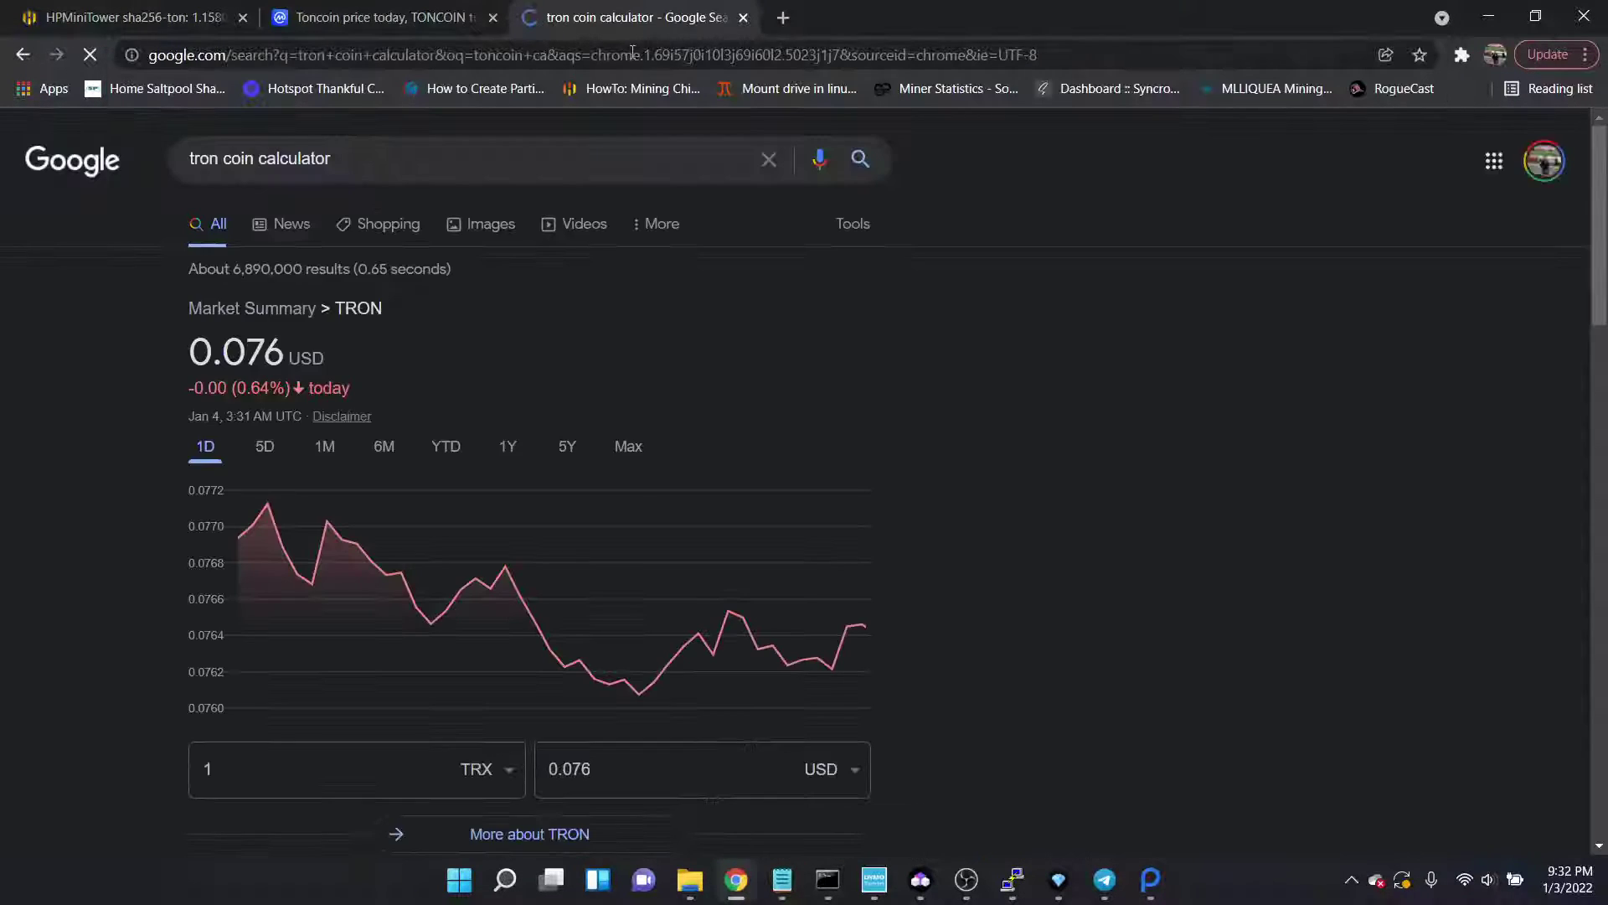
{"action": "left_click", "coordinate": [201, 159]}
{"action": "key", "text": "BackSpace"}
{"action": "key", "text": "Return"}
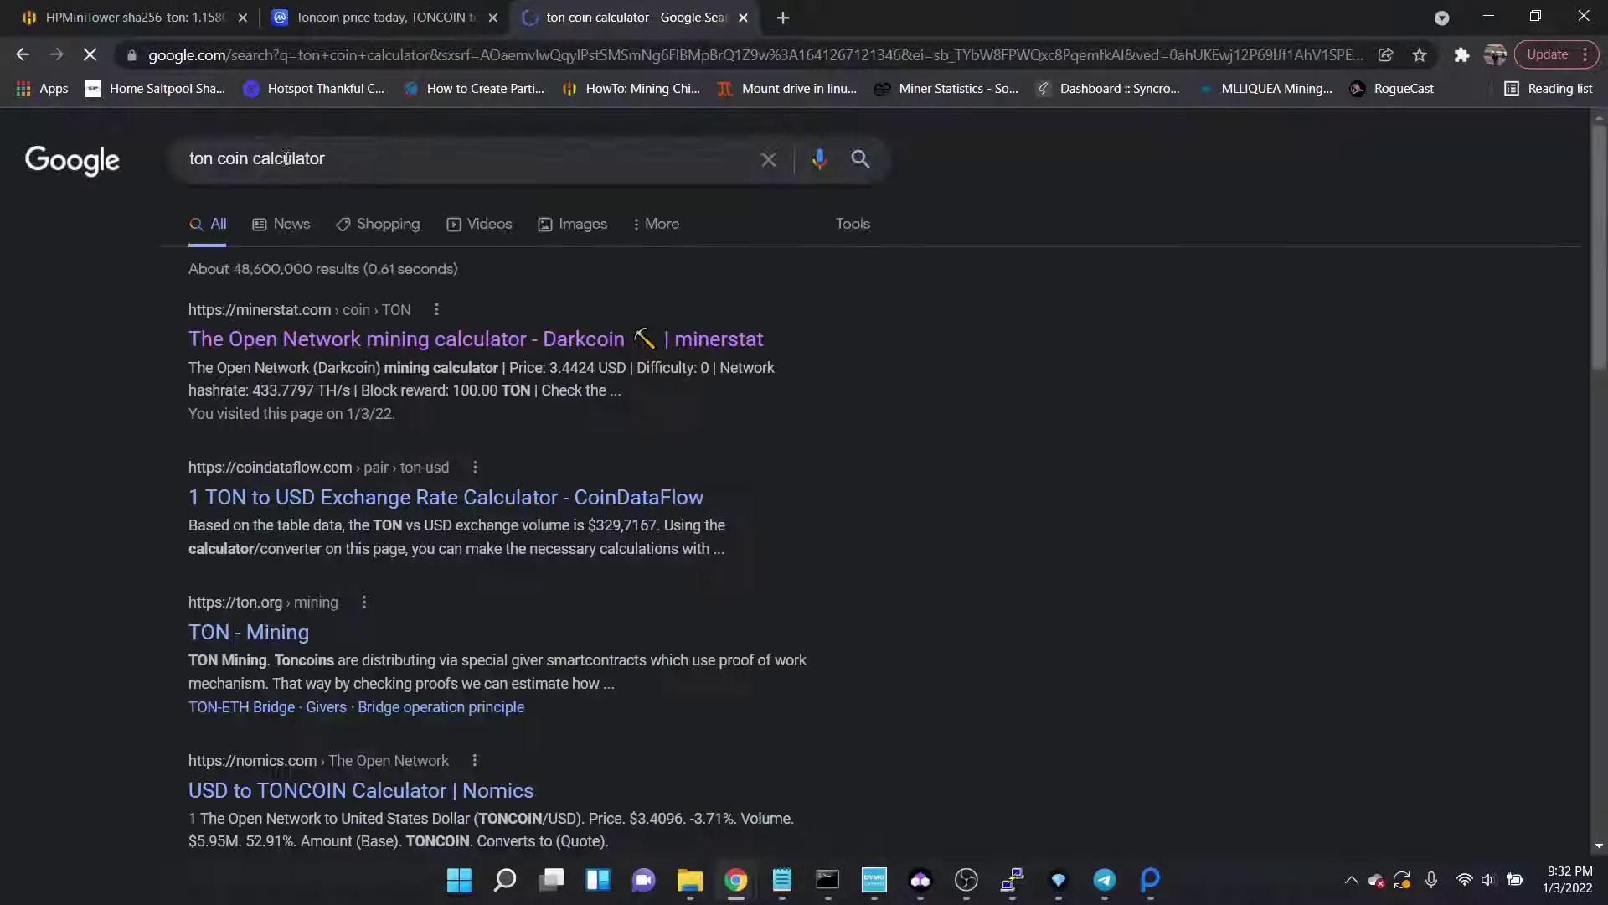
{"action": "left_click", "coordinate": [418, 342]}
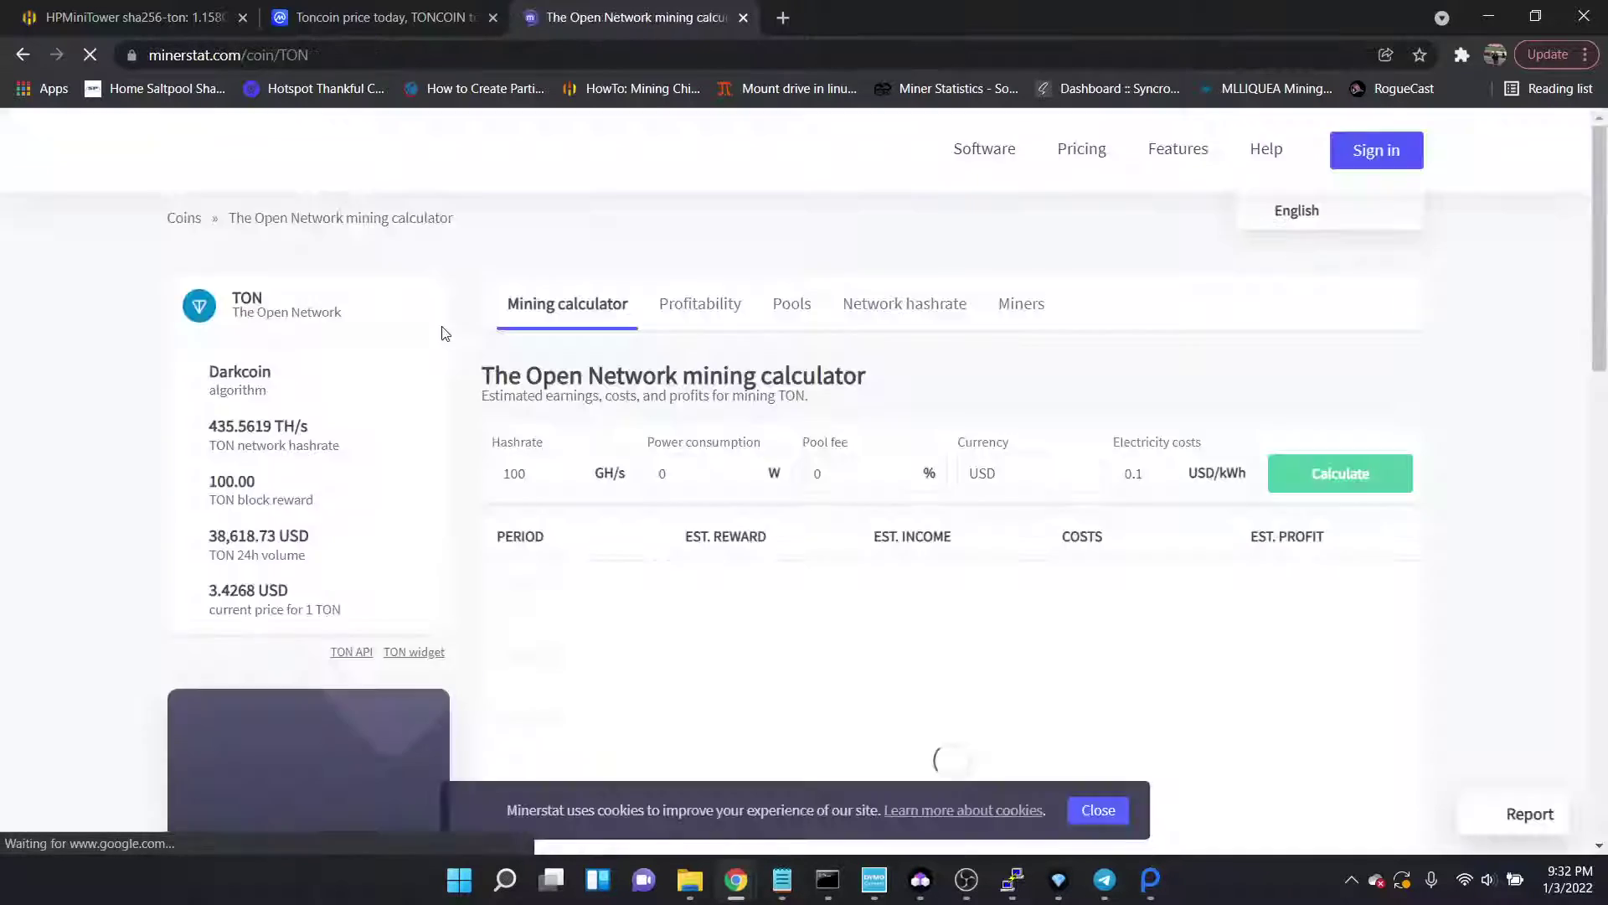
Check HPMiniTower's TON hashrate, calculate earnings in the minerstat calculator with 1.158 GH/s and examine the last 24h income.
{"action": "key", "text": "ctrl+1"}
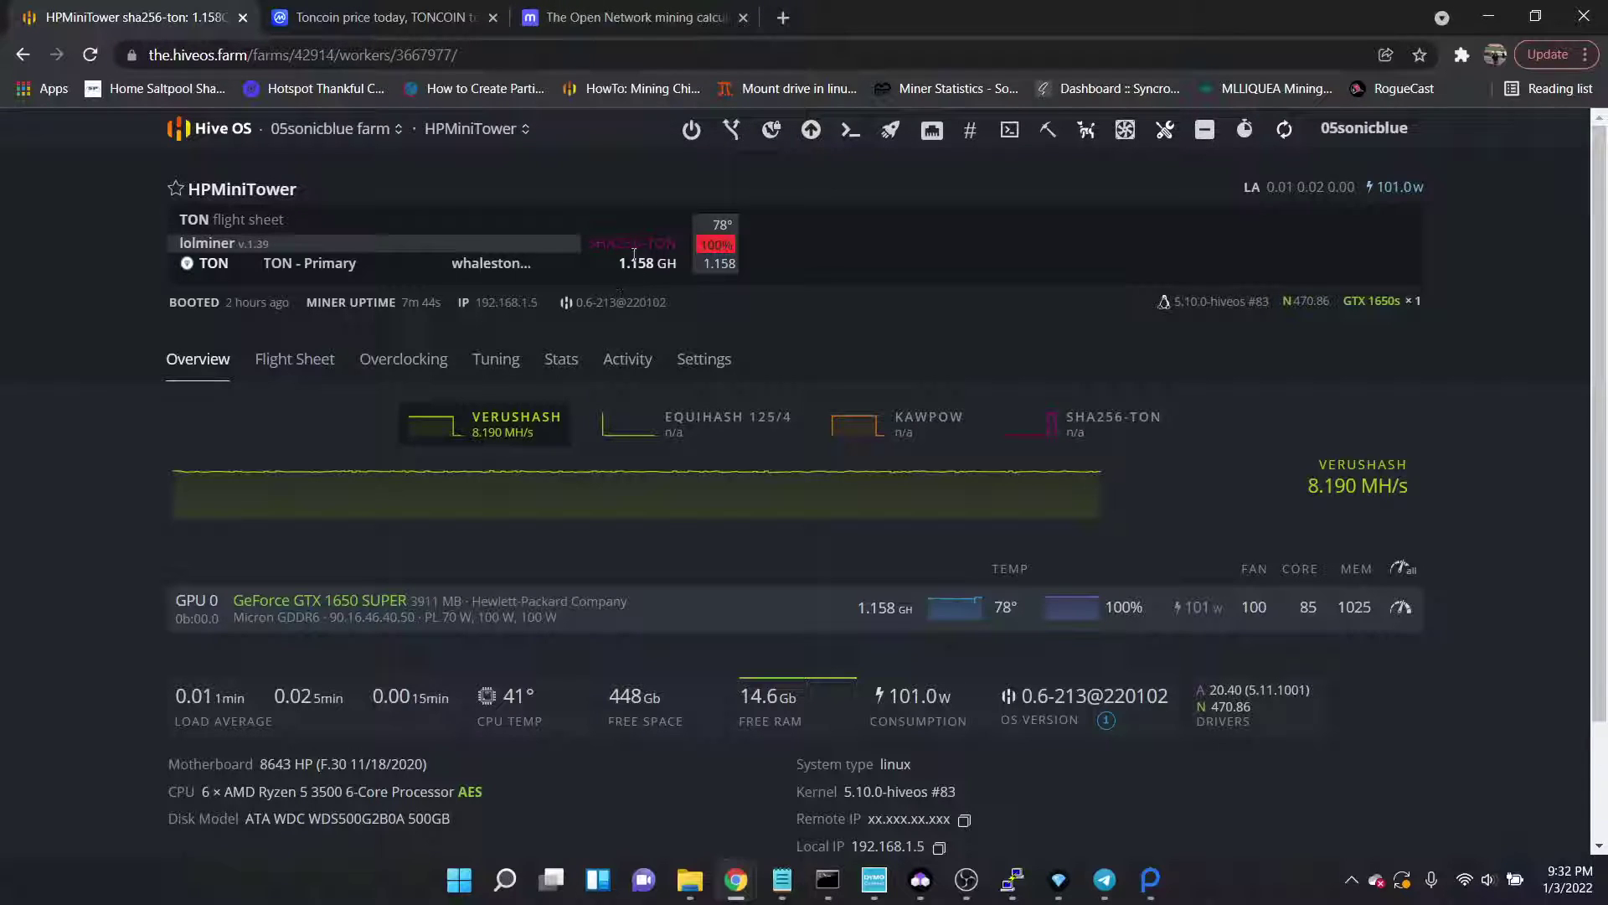
{"action": "left_click", "coordinate": [627, 12]}
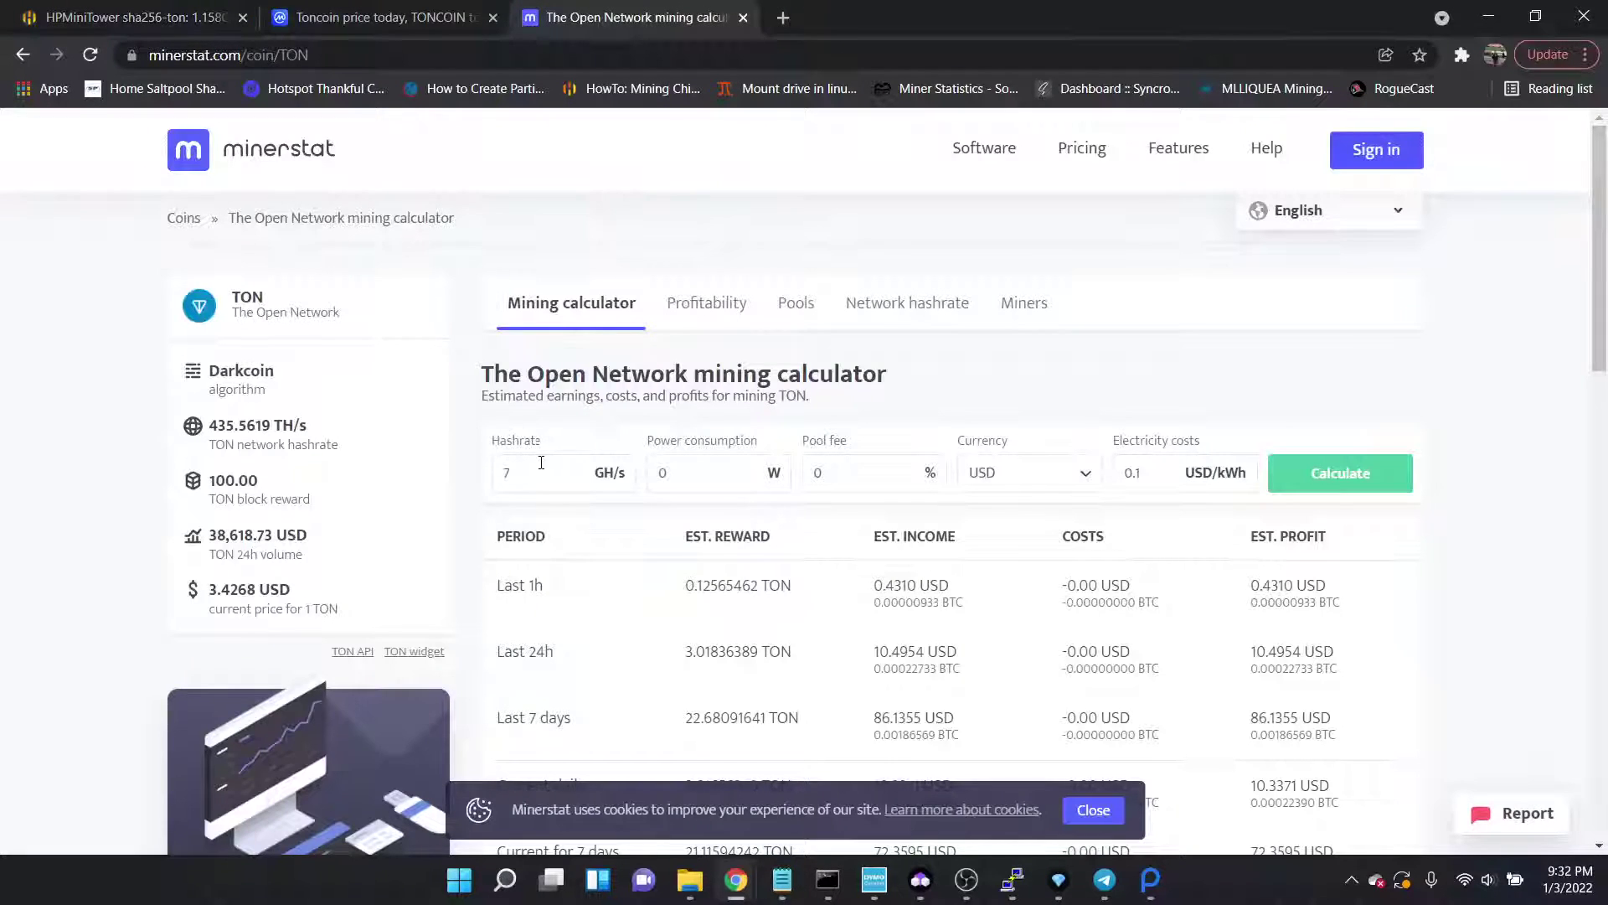
{"action": "left_click", "coordinate": [541, 462]}
{"action": "key", "text": "BackSpace"}
{"action": "type", "text": "1."}
{"action": "left_click", "coordinate": [1353, 483]}
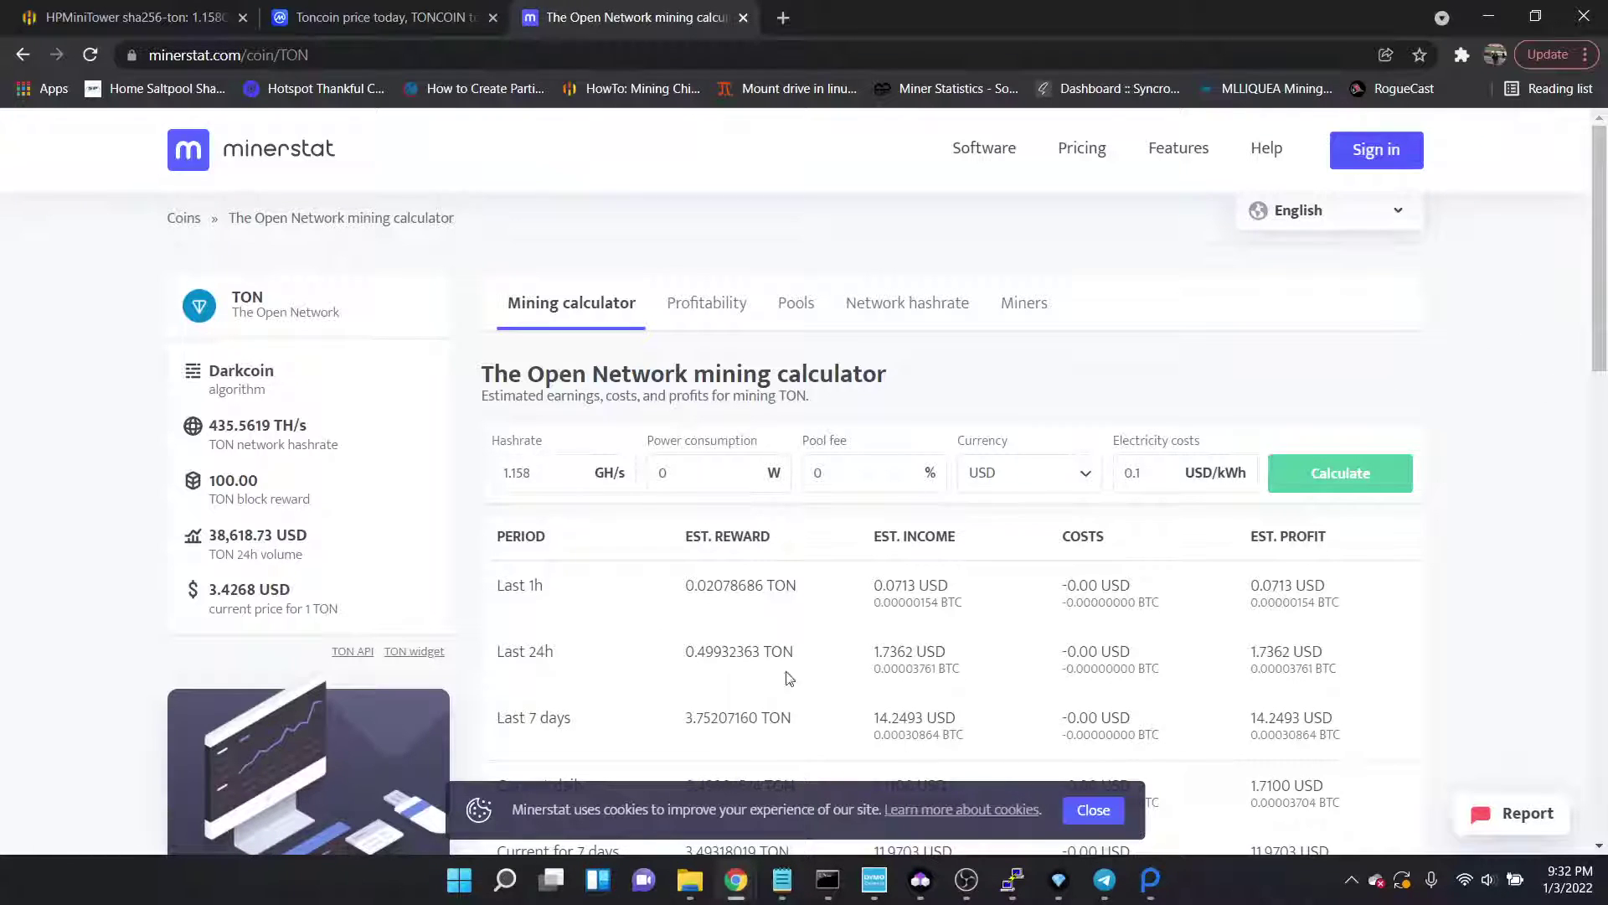
{"action": "left_click_drag", "start_coordinate": [898, 654], "coordinate": [872, 656]}
Open whattomine.com in a new tab and display the KawPow hashrate history on the HPMiniTower worker page.
{"action": "left_click", "coordinate": [783, 17]}
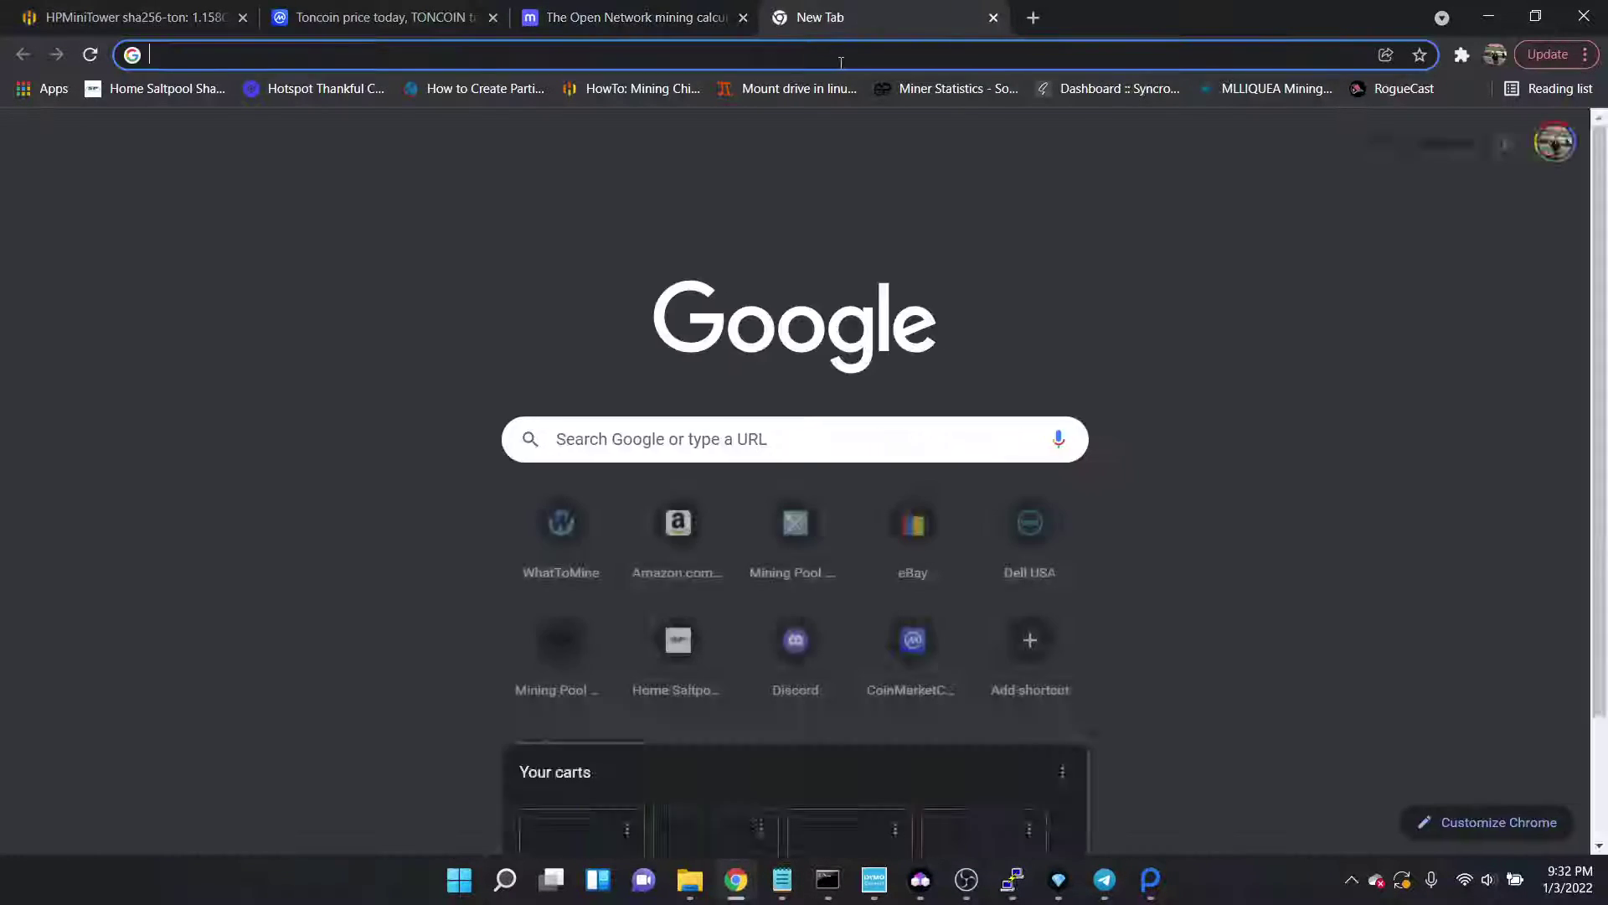
{"action": "type", "text": "wha"}
{"action": "key", "text": "Return"}
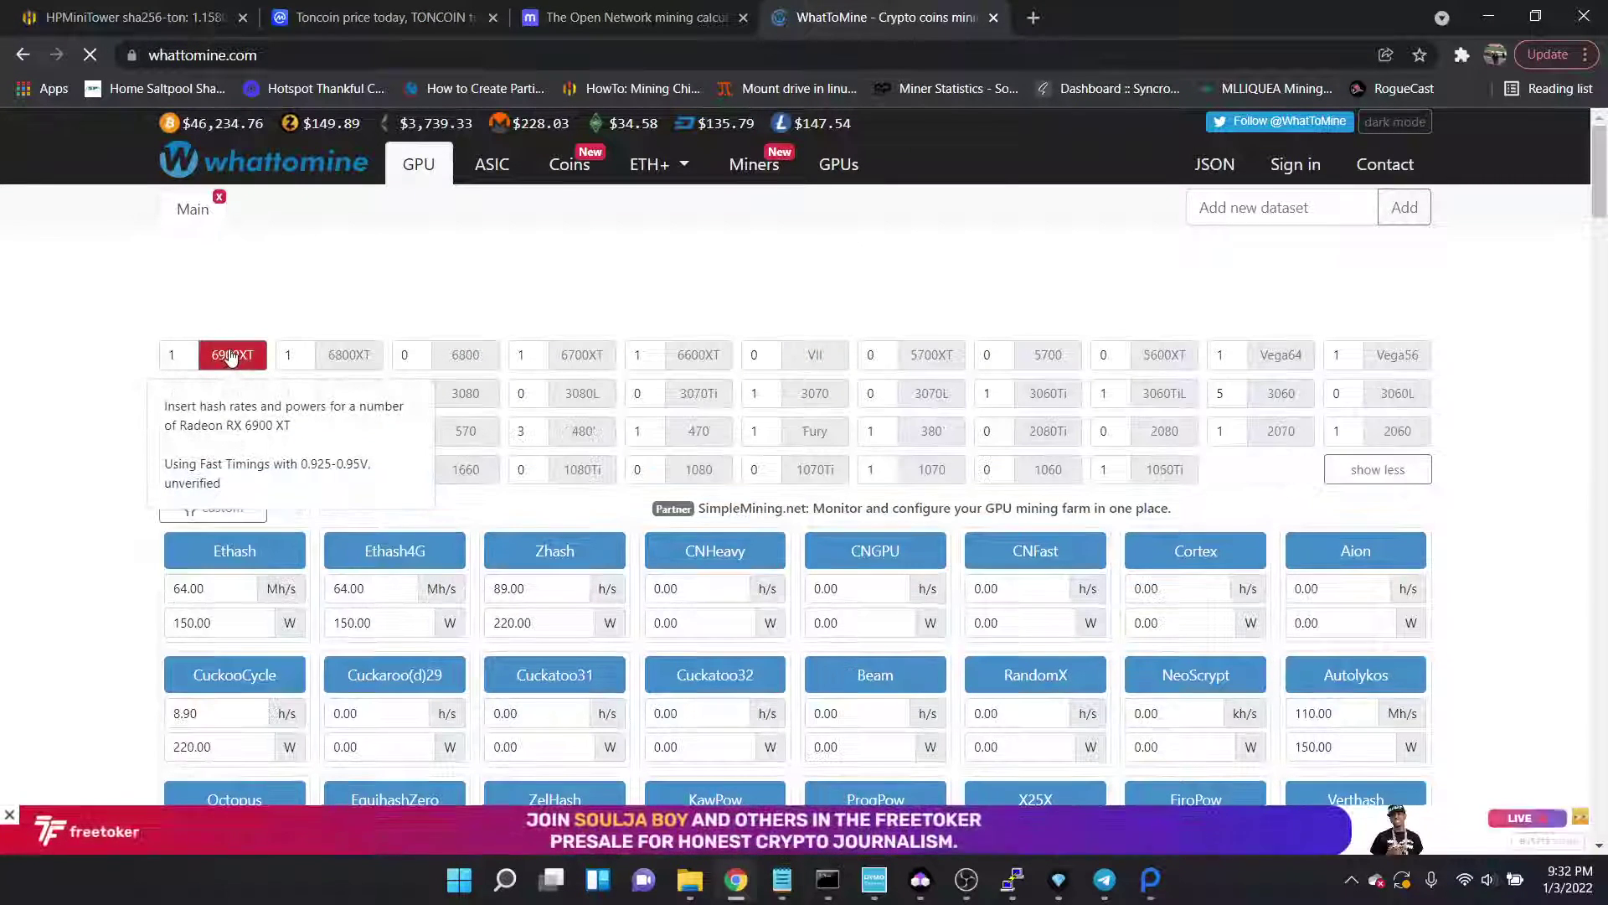
{"action": "key", "text": "ctrl+1"}
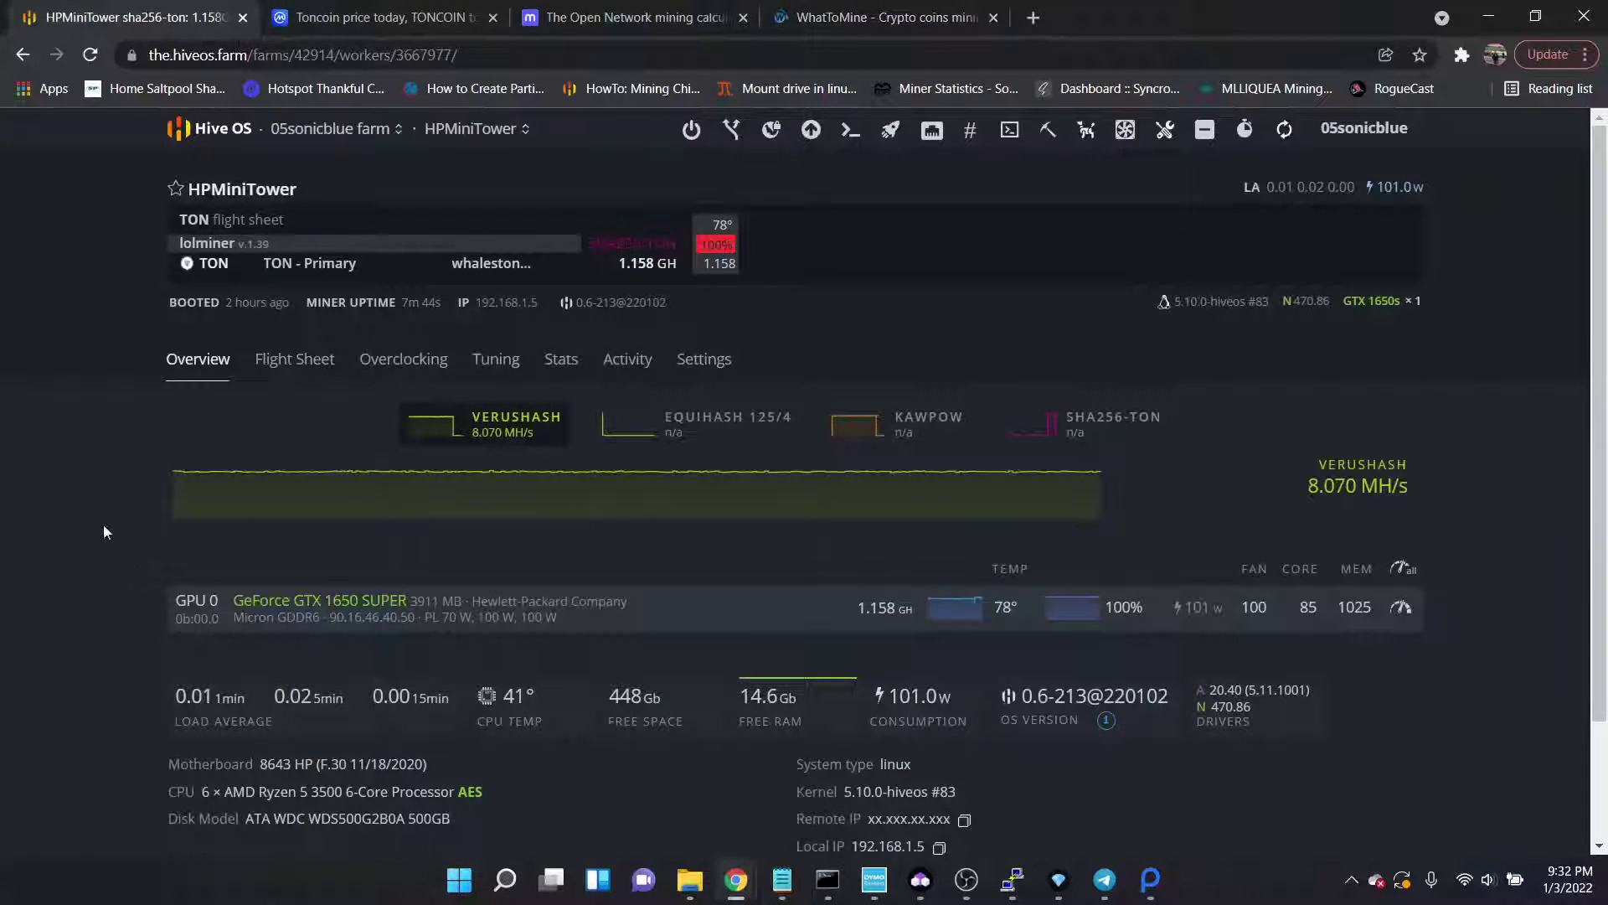
{"action": "left_click", "coordinate": [926, 422]}
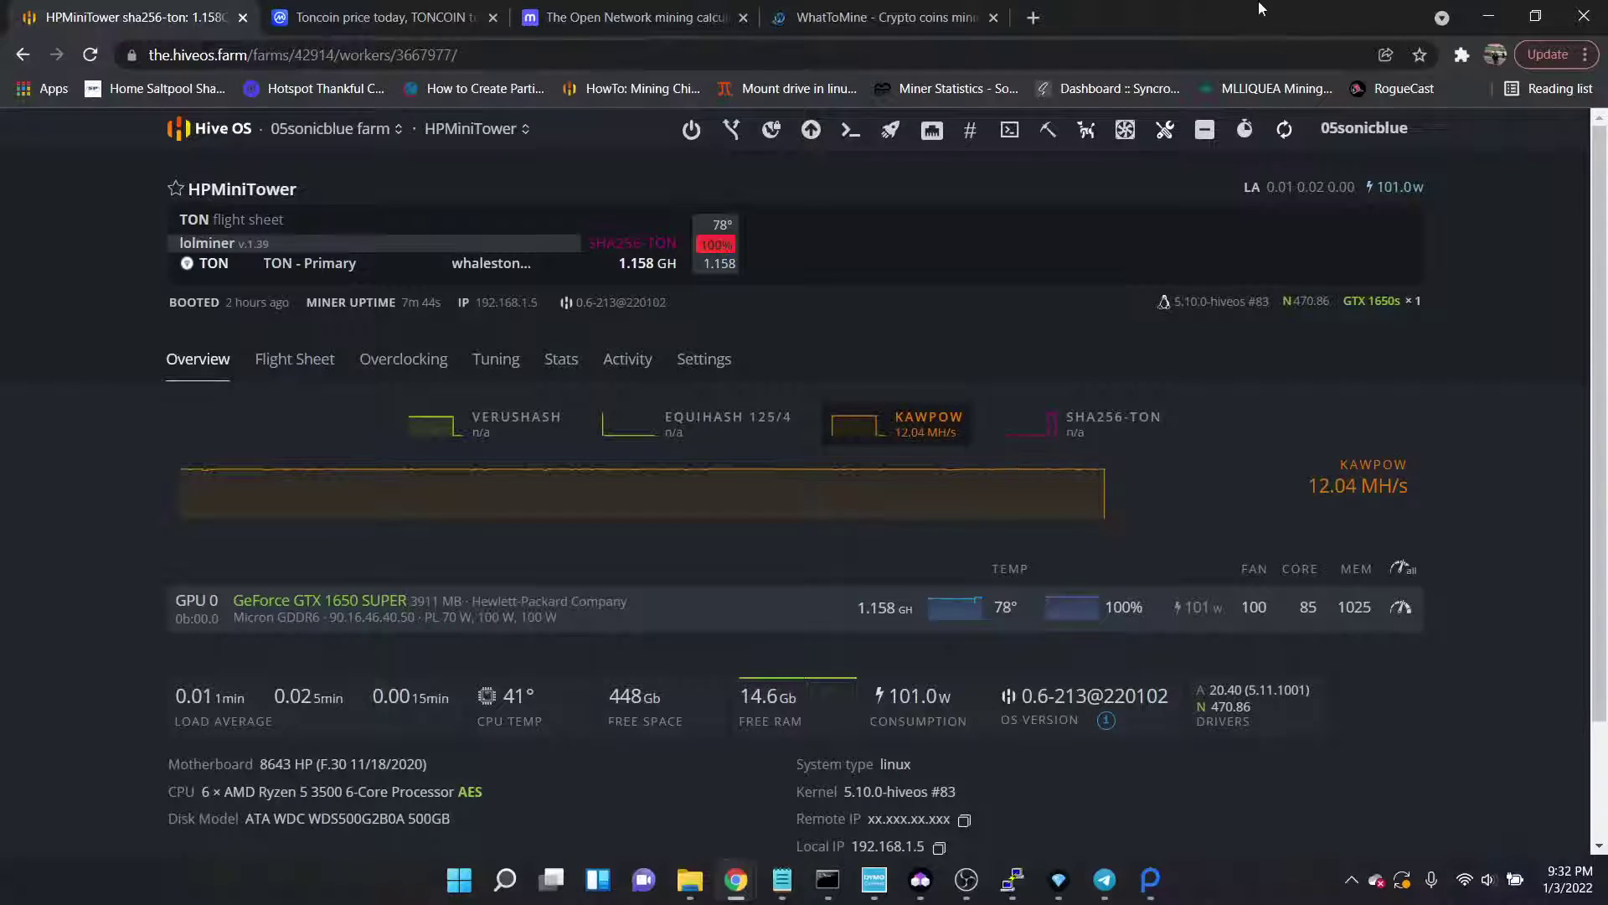
Set the KawPow hashrate to 12 Mh/s in WhatToMine, calculate profitability and review Ravencoin's revenue.
{"action": "left_click", "coordinate": [921, 16]}
{"action": "scroll", "coordinate": [856, 519], "scroll_direction": "down", "scroll_amount": 6}
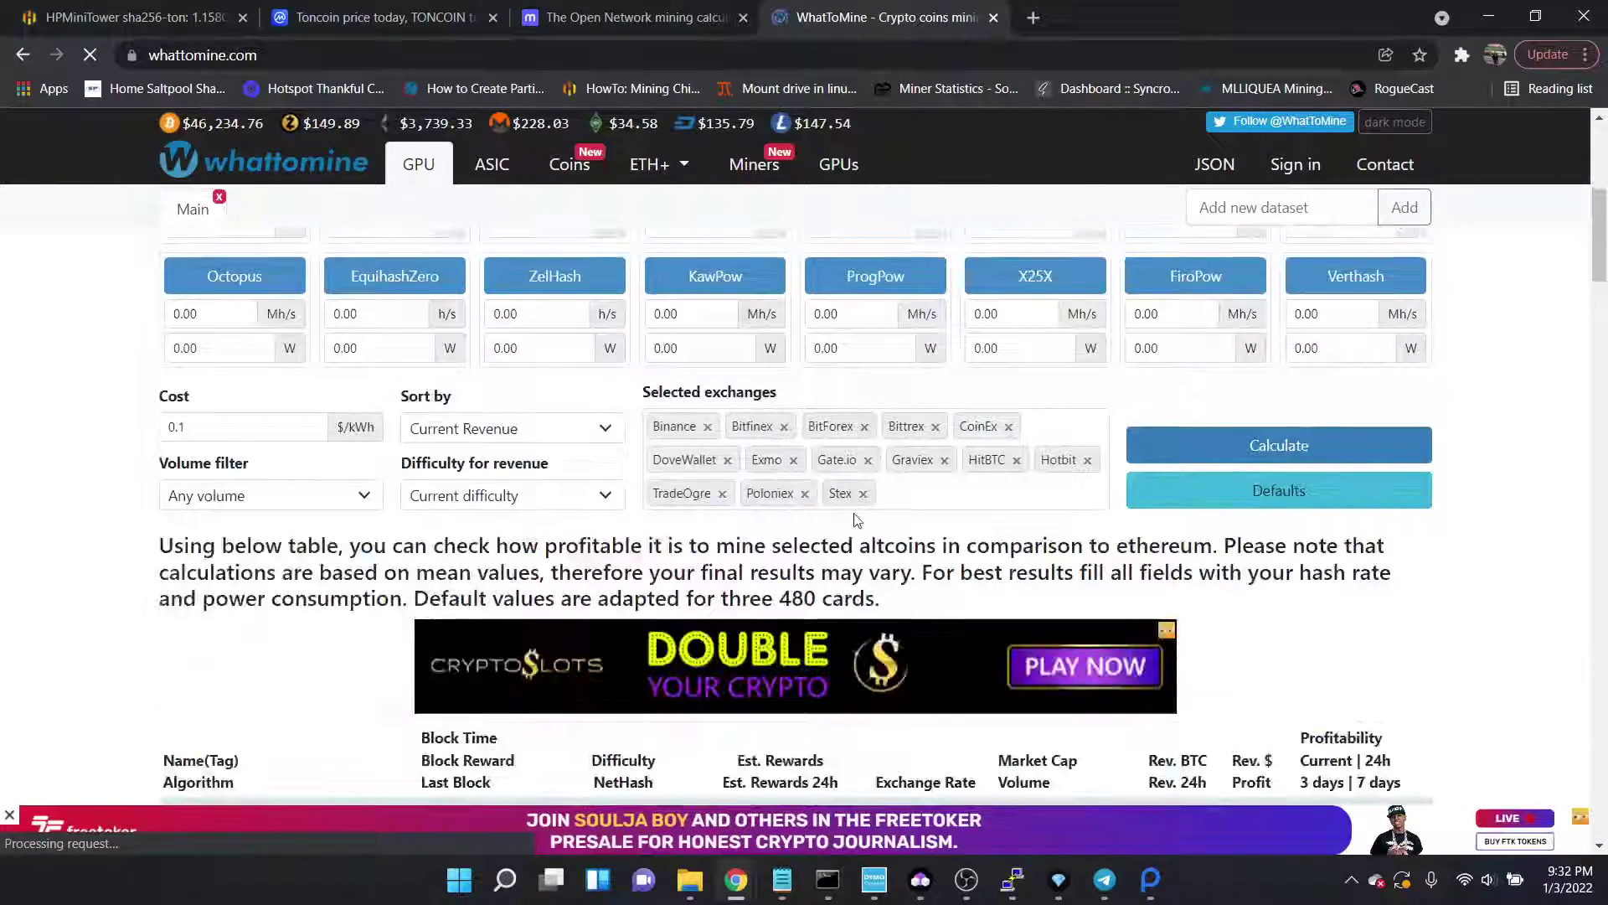
{"action": "scroll", "coordinate": [856, 519], "scroll_direction": "up", "scroll_amount": 3}
{"action": "double_click", "coordinate": [703, 525]}
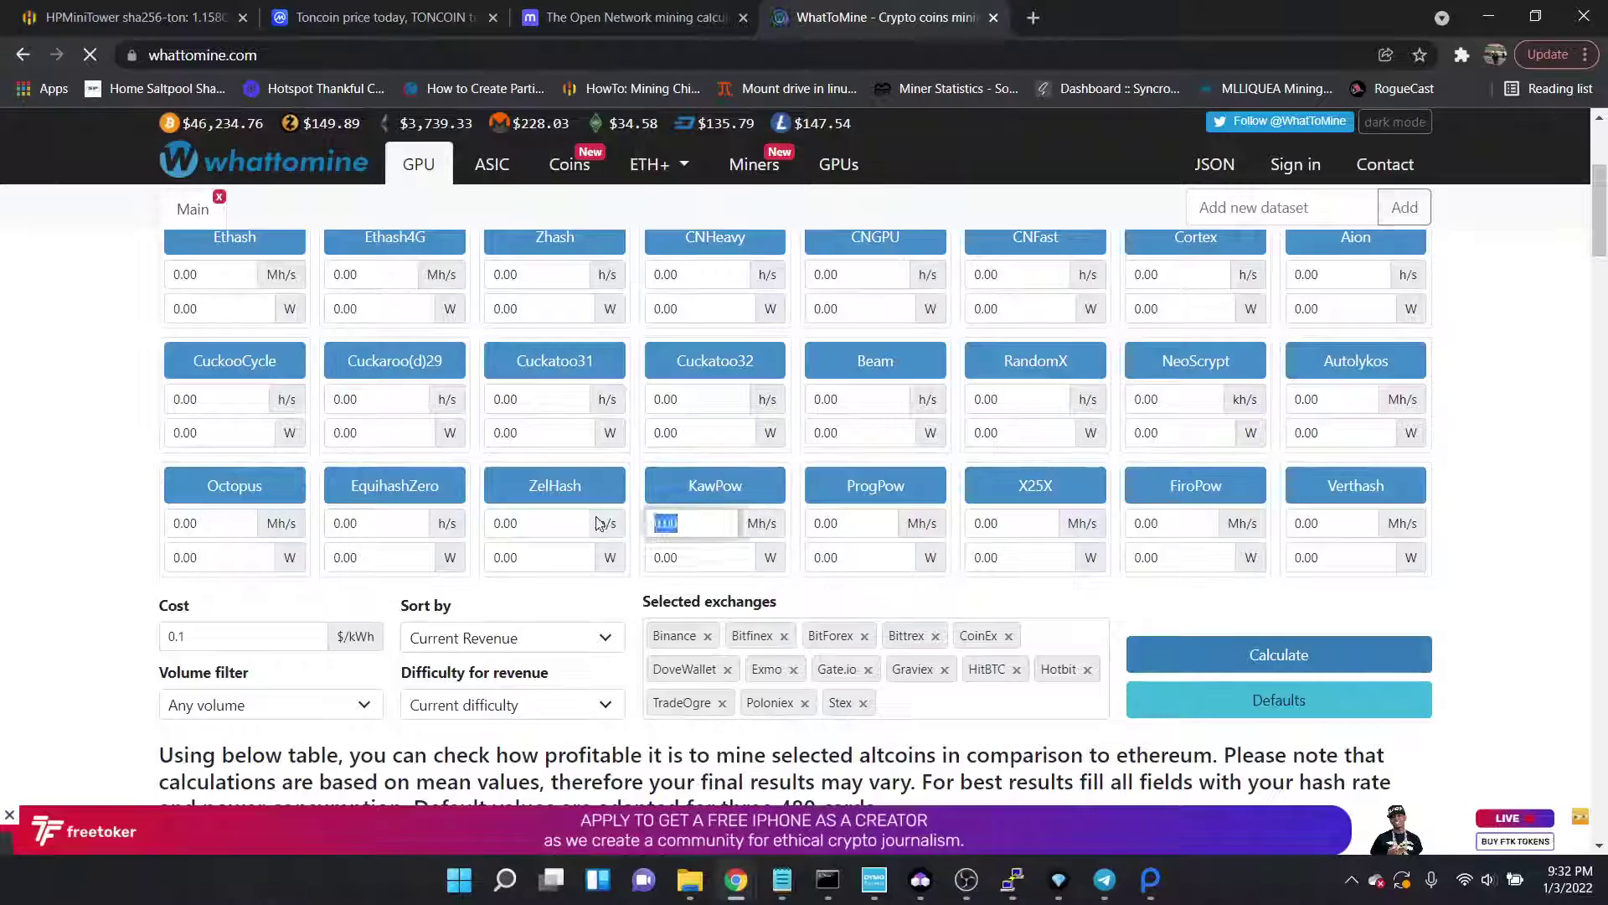
{"action": "type", "text": "12"}
{"action": "left_click", "coordinate": [1273, 655]}
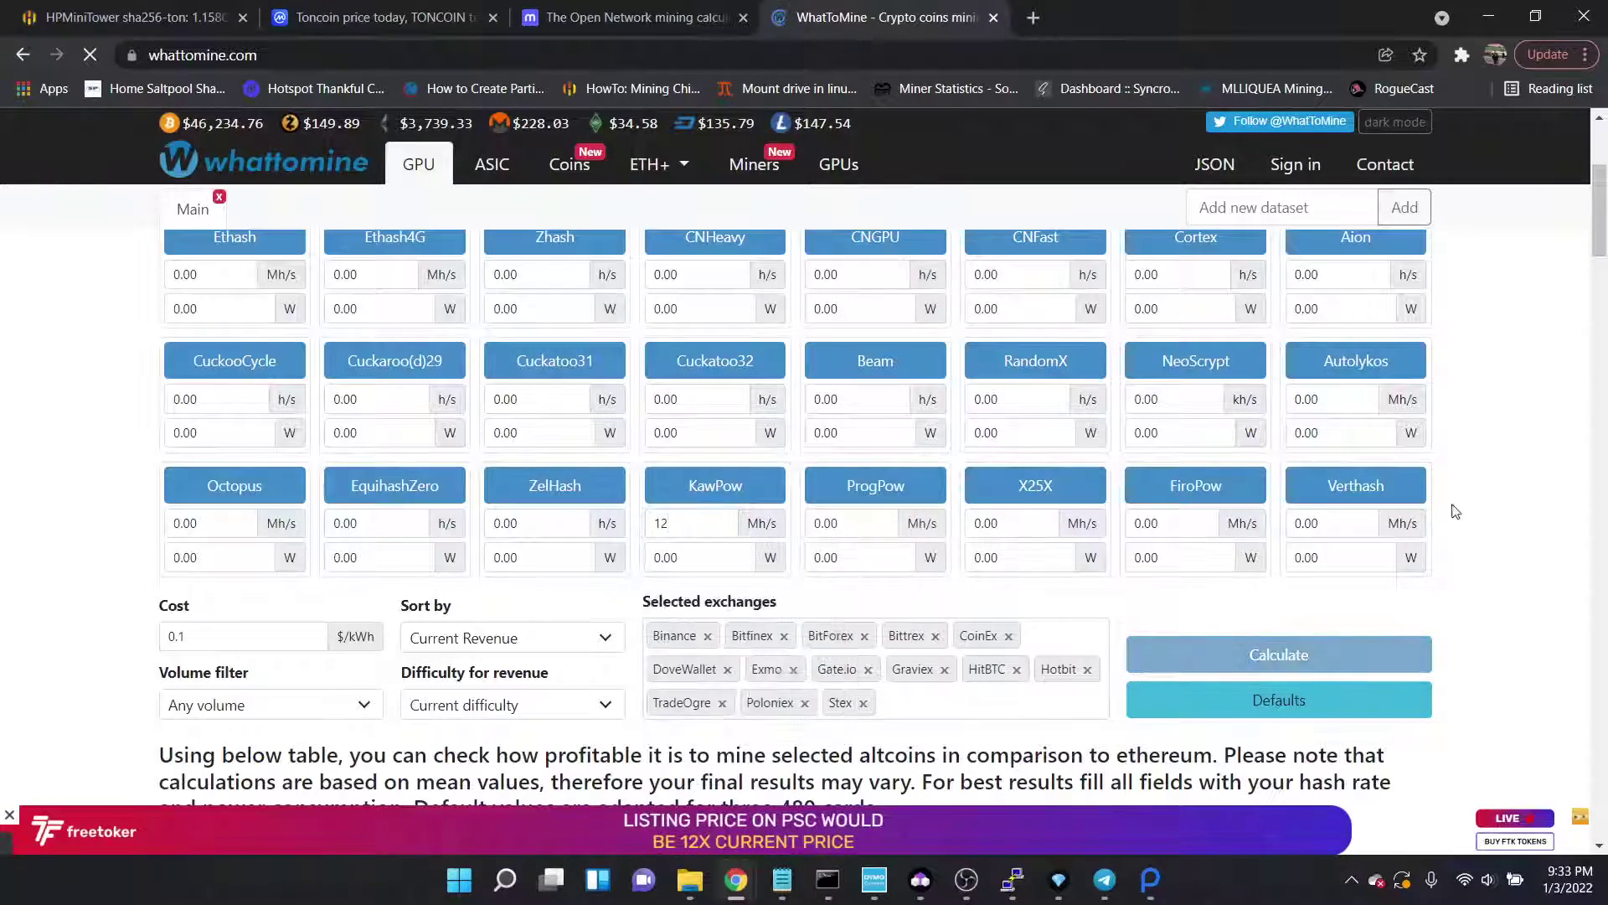
{"action": "scroll", "coordinate": [1494, 534], "scroll_direction": "down", "scroll_amount": 6}
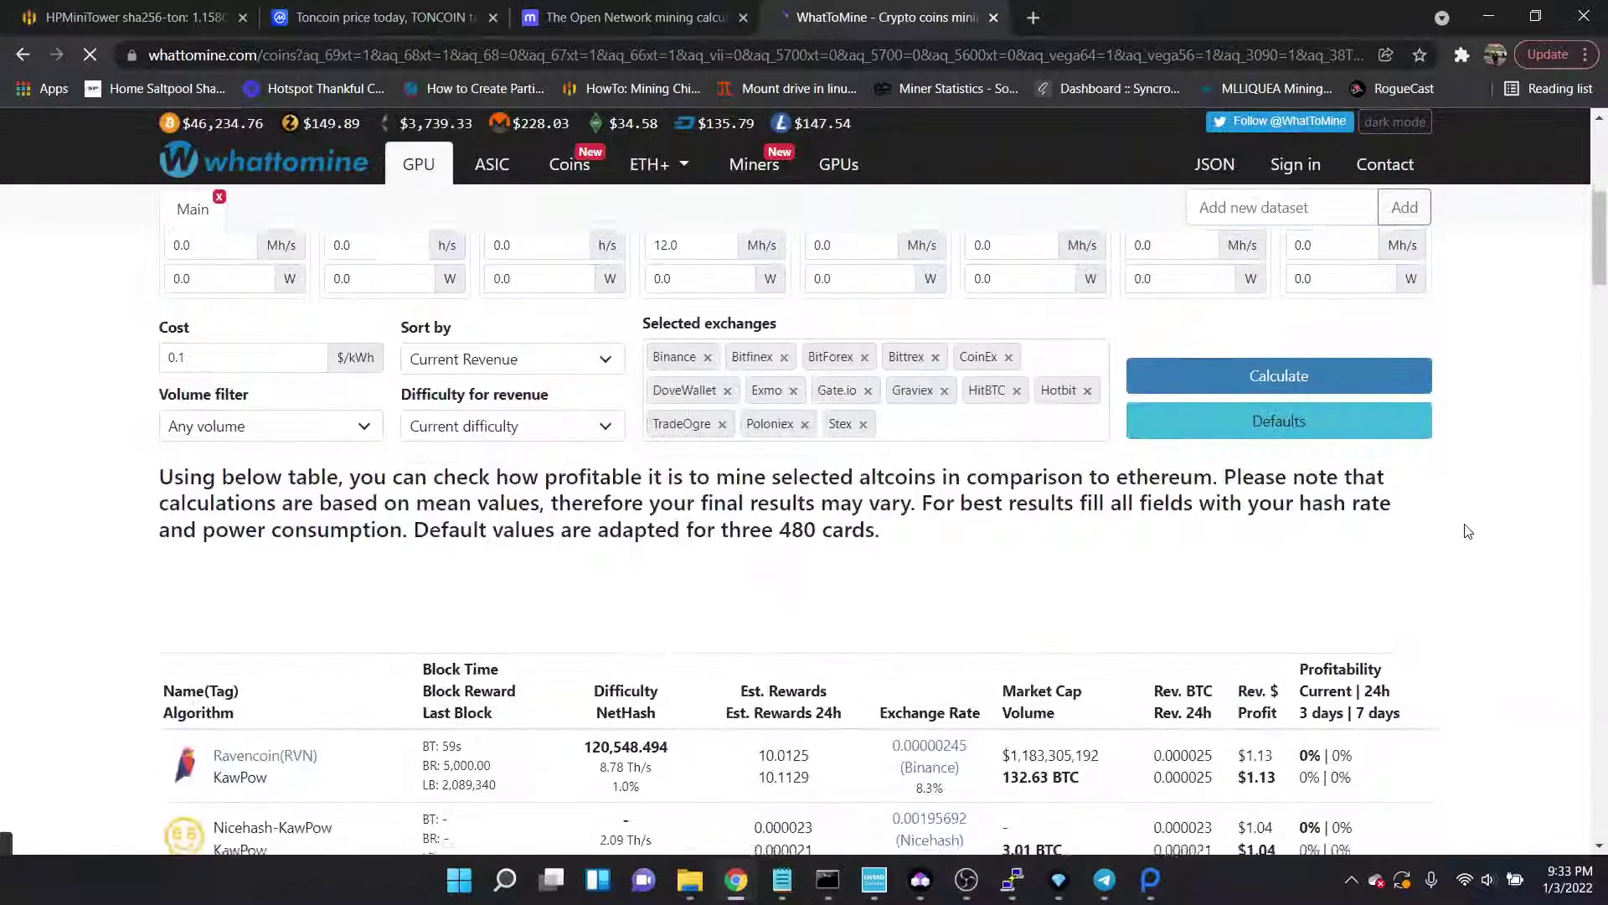
{"action": "scroll", "coordinate": [1468, 531], "scroll_direction": "down", "scroll_amount": 2}
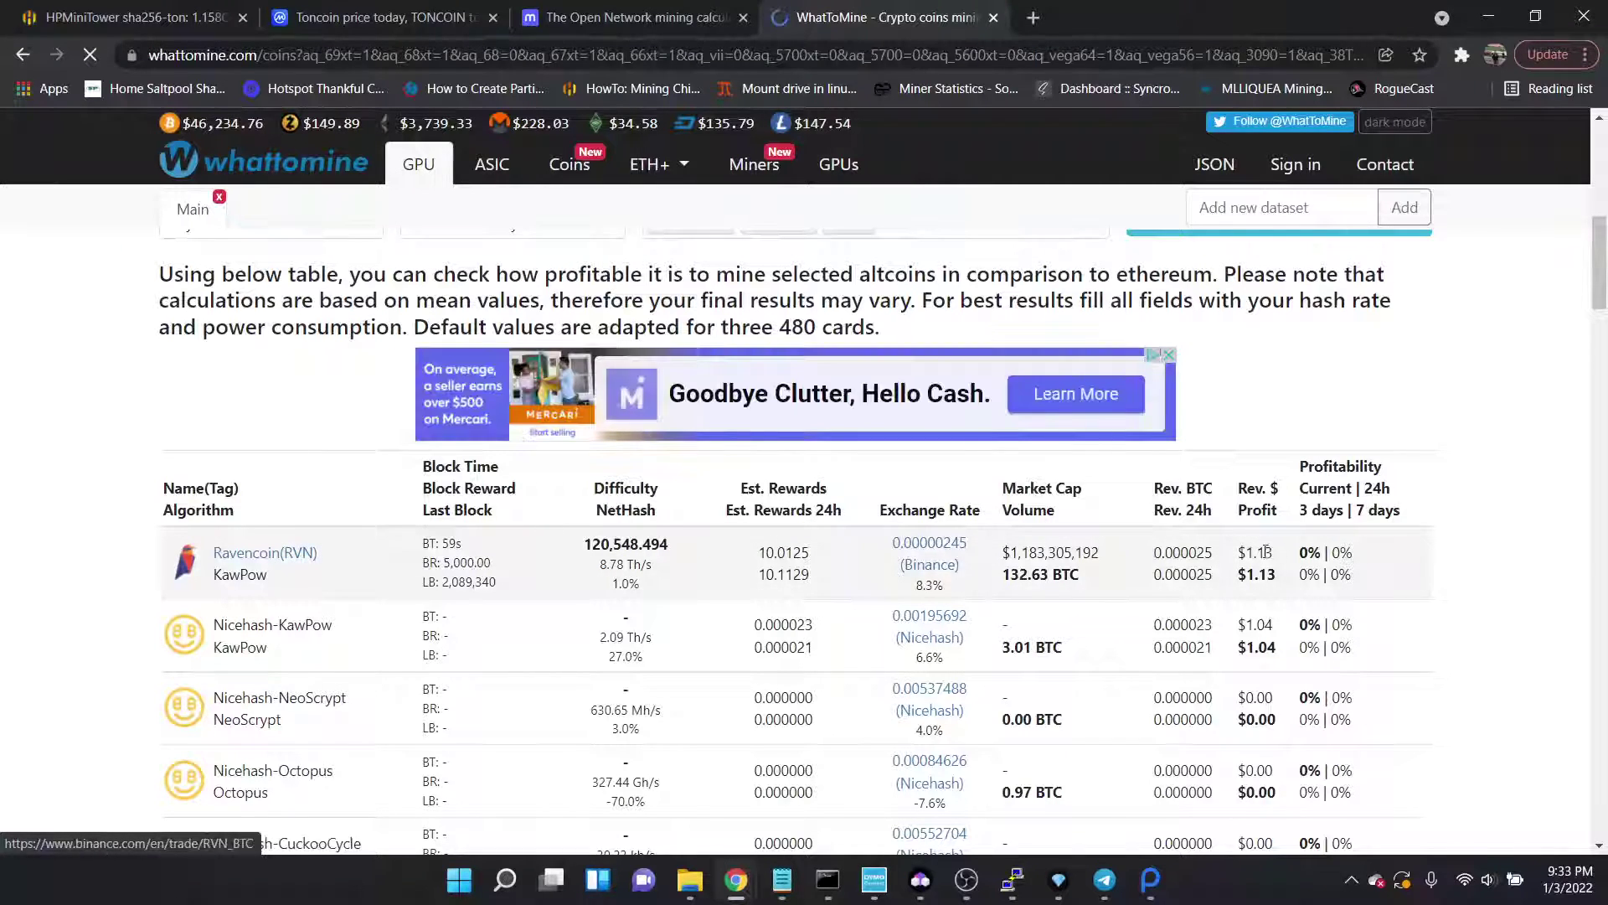
Return to the minerstat calculator and compare its last 24h TON income with the Ravencoin revenue.
{"action": "left_click", "coordinate": [590, 8]}
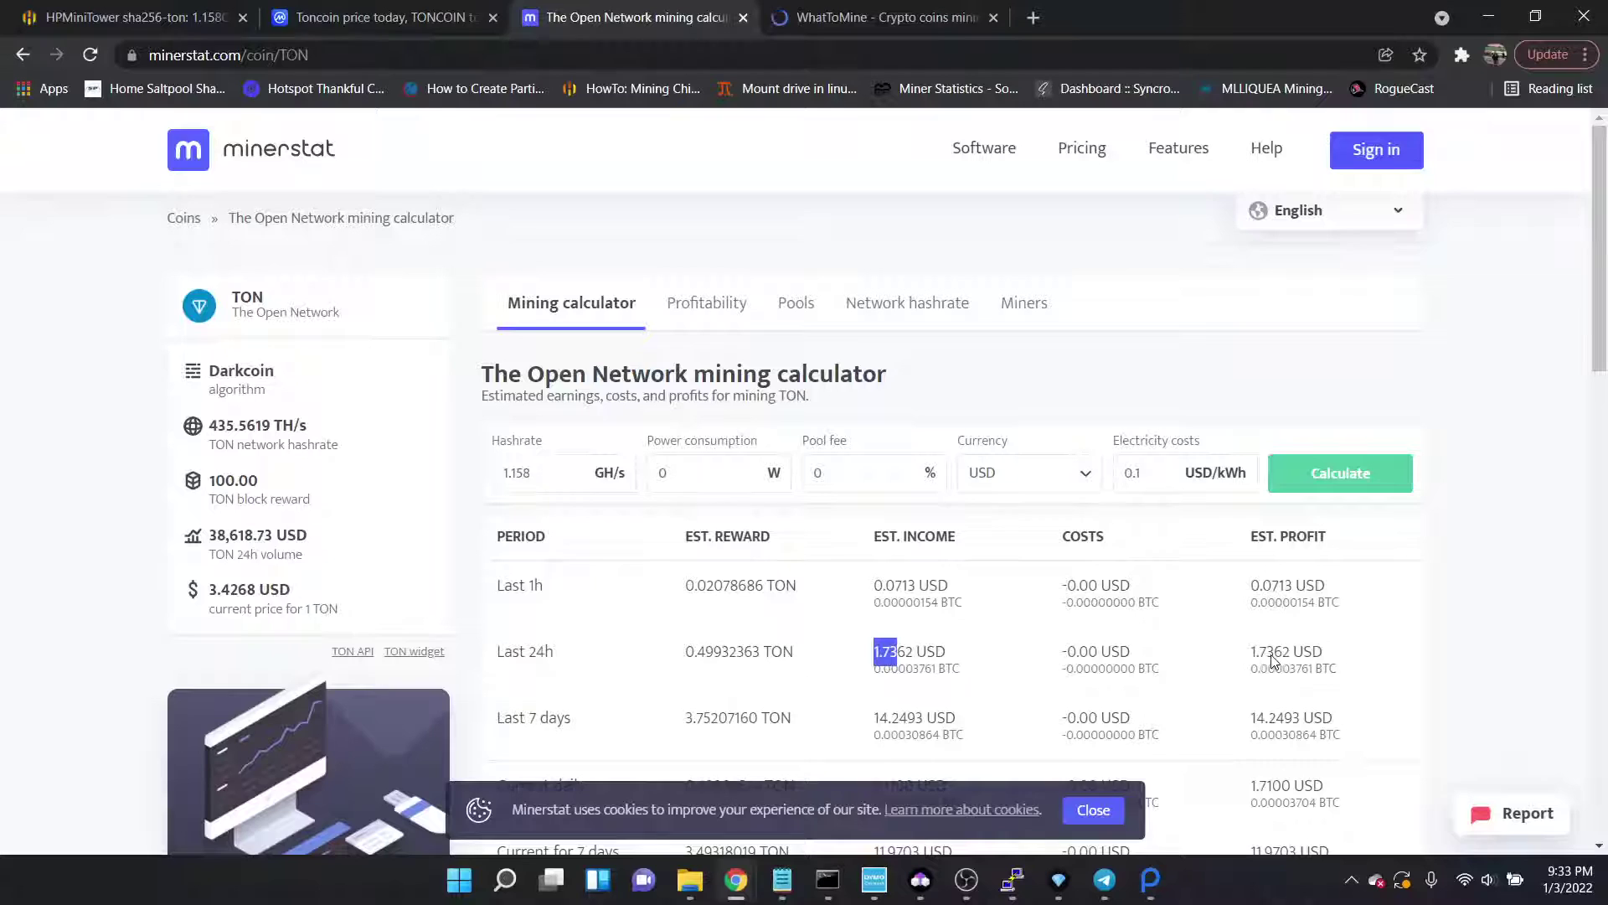
{"action": "left_click", "coordinate": [915, 658]}
{"action": "left_click_drag", "start_coordinate": [891, 653], "coordinate": [879, 652]}
Return to the Hive OS farm's worker list, open MINER1 and check the power draw of its GPU 0.
{"action": "left_click", "coordinate": [193, 10]}
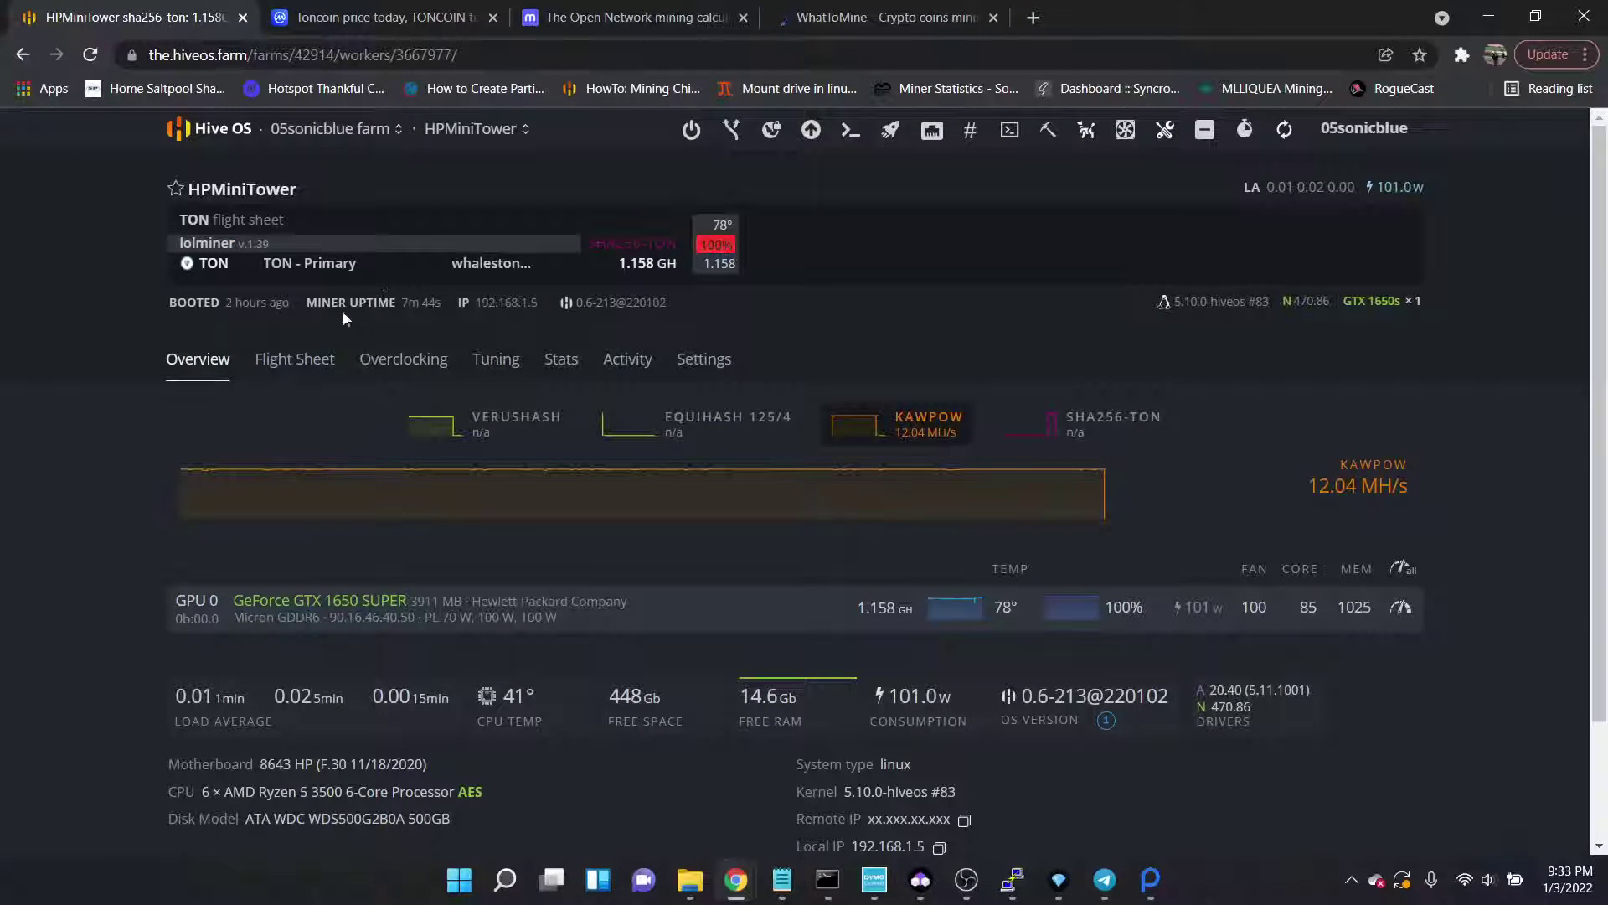
{"action": "mouse_move", "coordinate": [404, 135]}
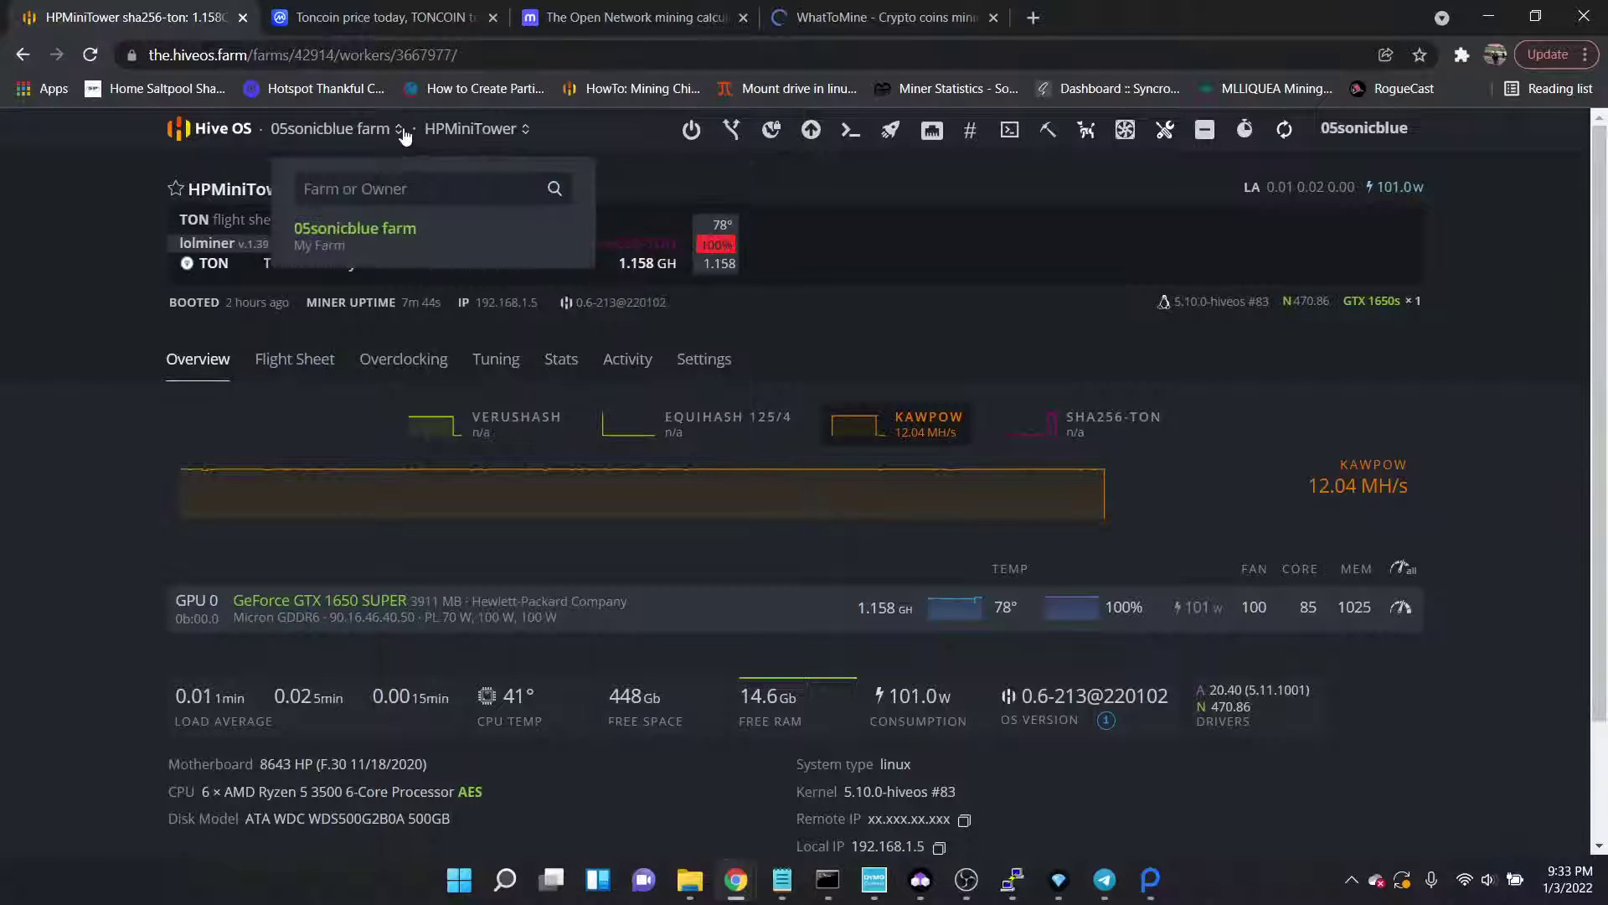
{"action": "left_click", "coordinate": [358, 233]}
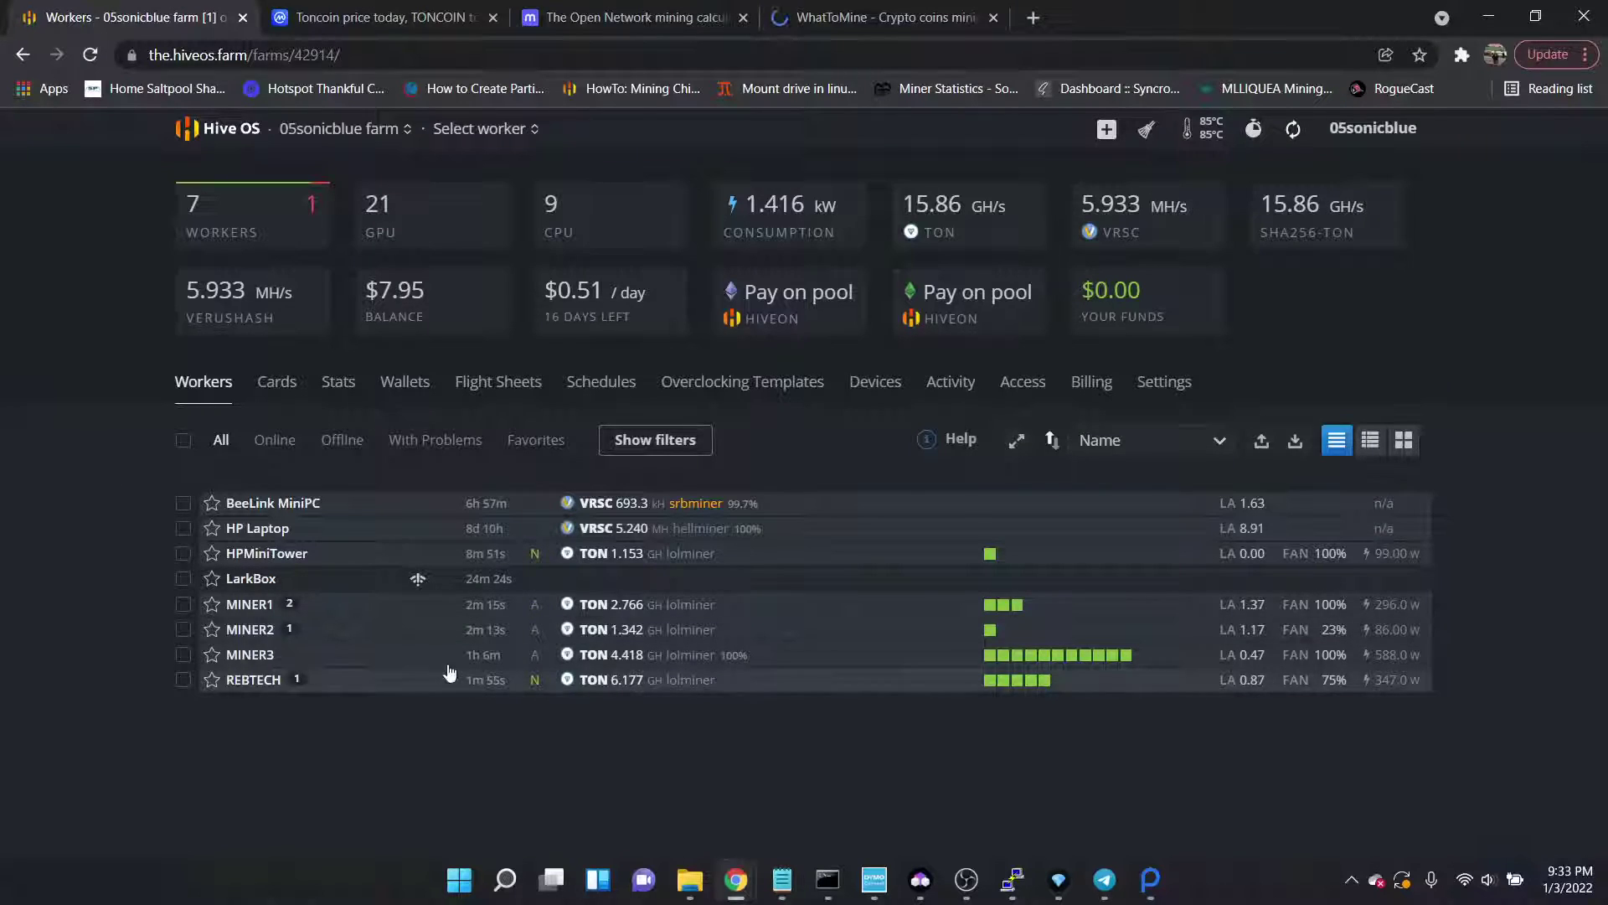
{"action": "left_click", "coordinate": [258, 605]}
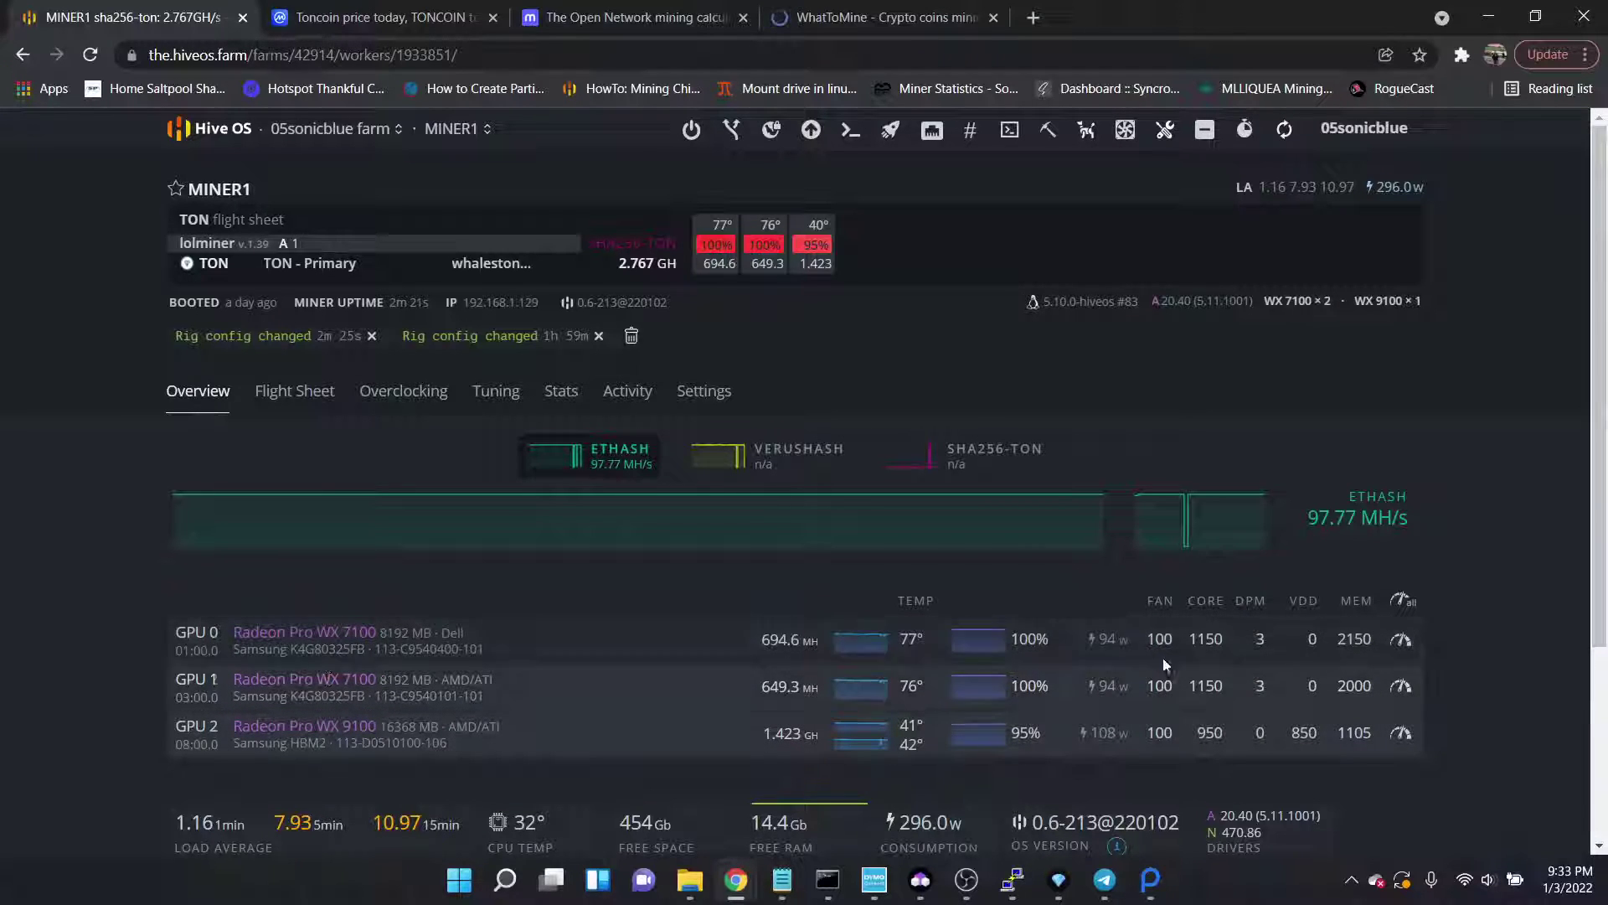
{"action": "left_click_drag", "start_coordinate": [1128, 638], "coordinate": [1085, 639]}
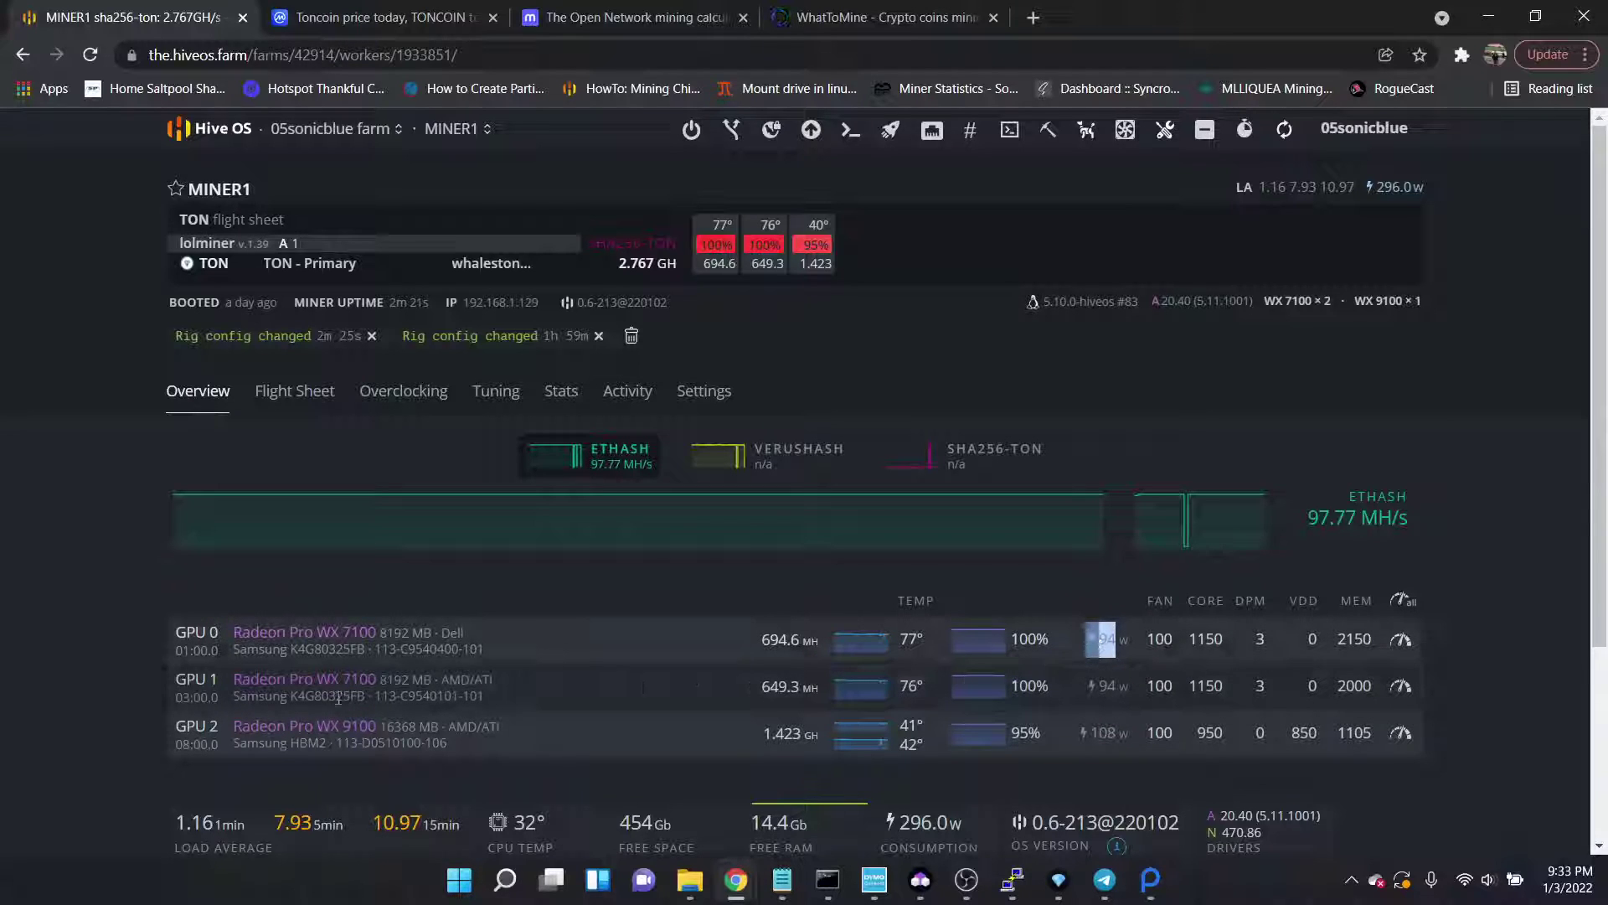
{"action": "left_click", "coordinate": [59, 729]}
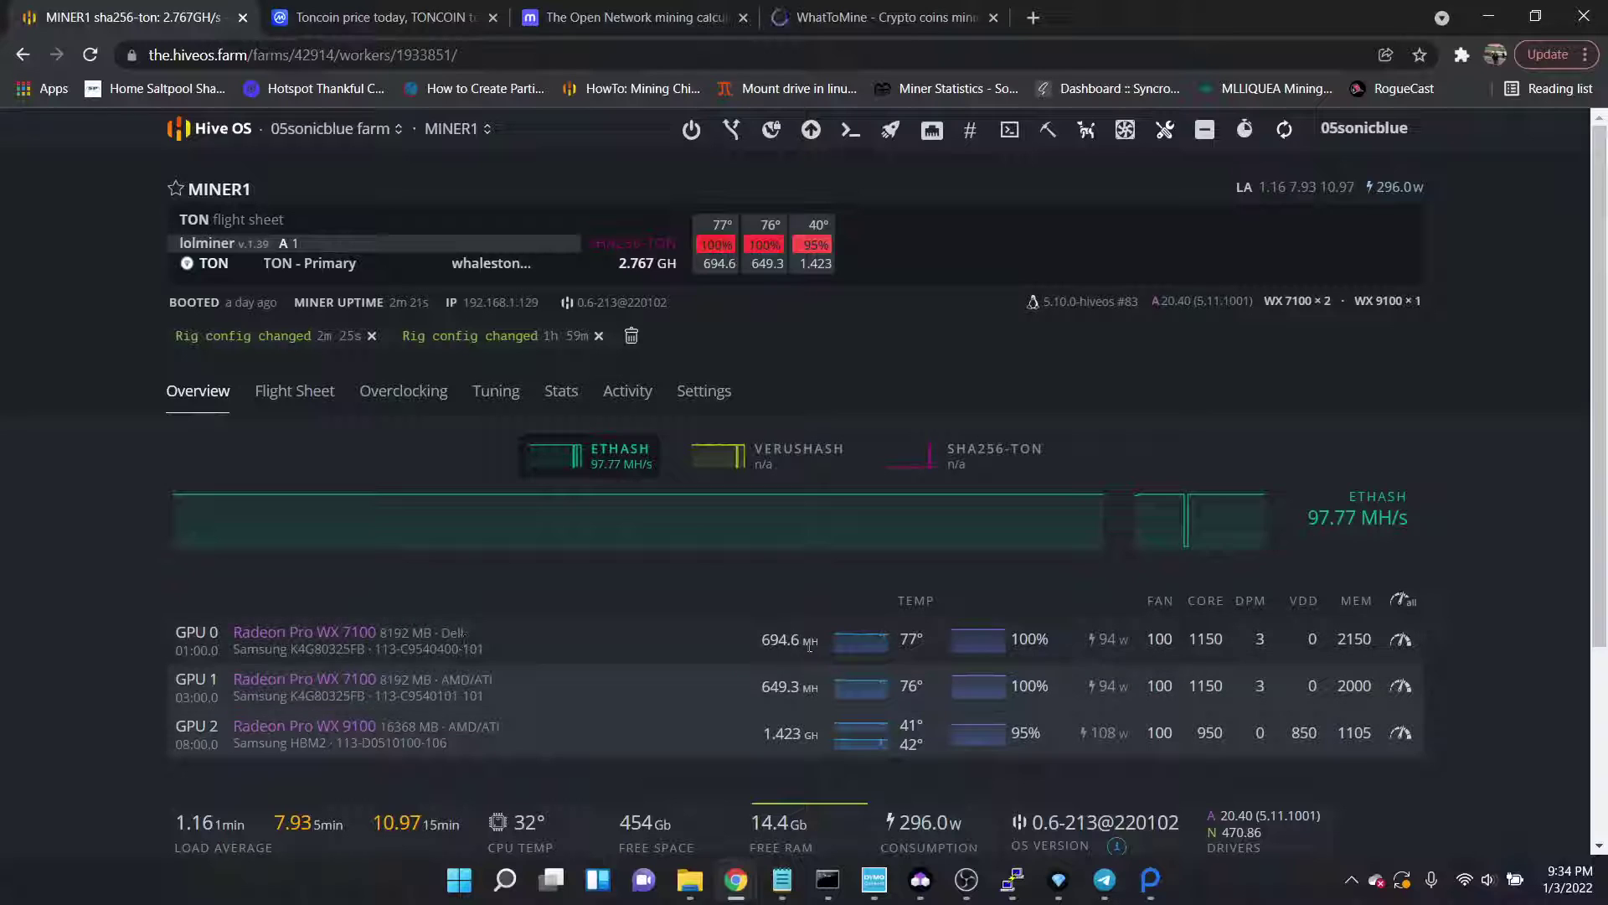
Examine the TON hashrates of MINER1's Radeon Pro WX 7100 and WX 9100 cards.
{"action": "left_click_drag", "start_coordinate": [788, 638], "coordinate": [771, 639]}
{"action": "left_click", "coordinate": [795, 644]}
{"action": "left_click_drag", "start_coordinate": [790, 641], "coordinate": [758, 641]}
{"action": "left_click", "coordinate": [785, 687]}
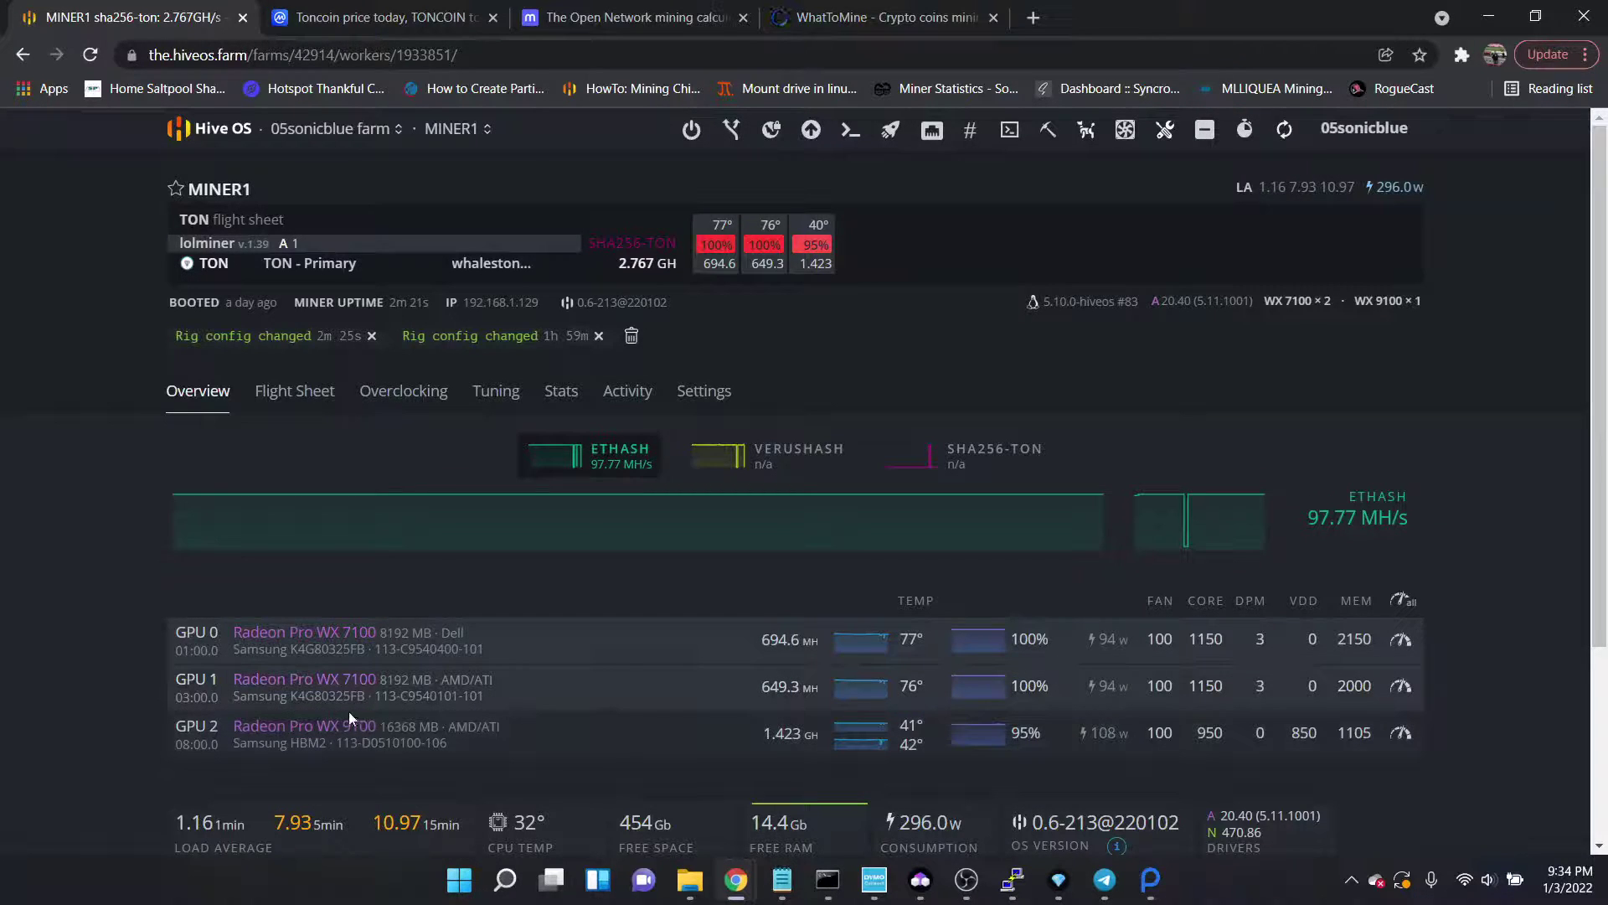
{"action": "left_click_drag", "start_coordinate": [365, 734], "coordinate": [291, 732]}
{"action": "left_click", "coordinate": [380, 734]}
{"action": "left_click_drag", "start_coordinate": [807, 743], "coordinate": [768, 737]}
{"action": "left_click", "coordinate": [761, 758]}
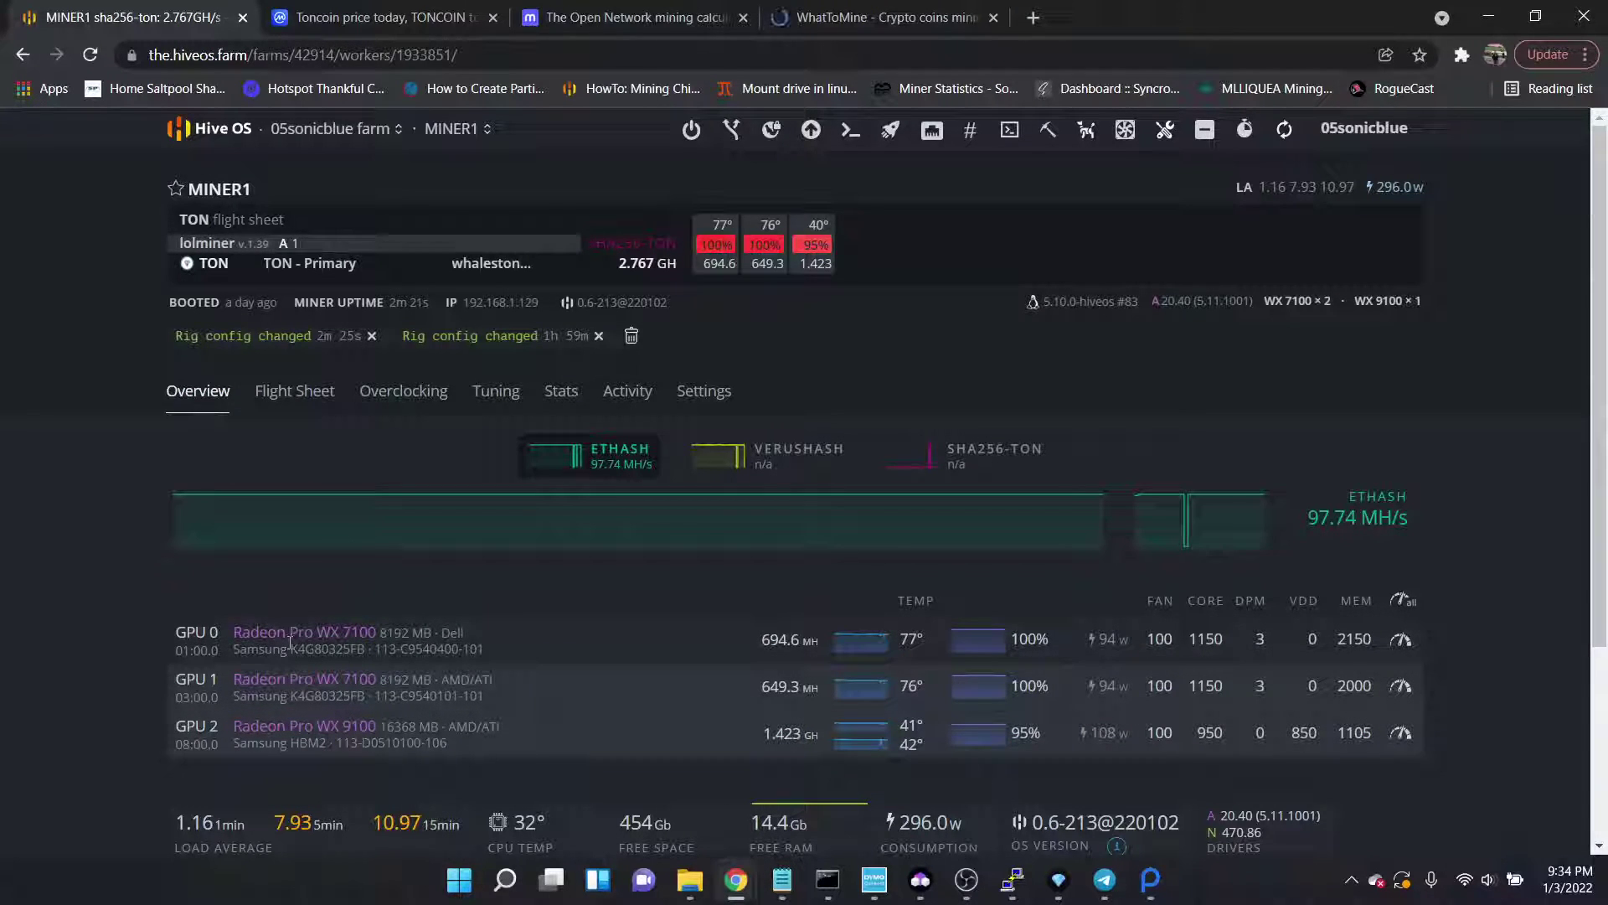
Return to the farm's worker list, open MINER2 and check the TON hashrate of its Radeon RX 6700 XT.
{"action": "mouse_move", "coordinate": [318, 138]}
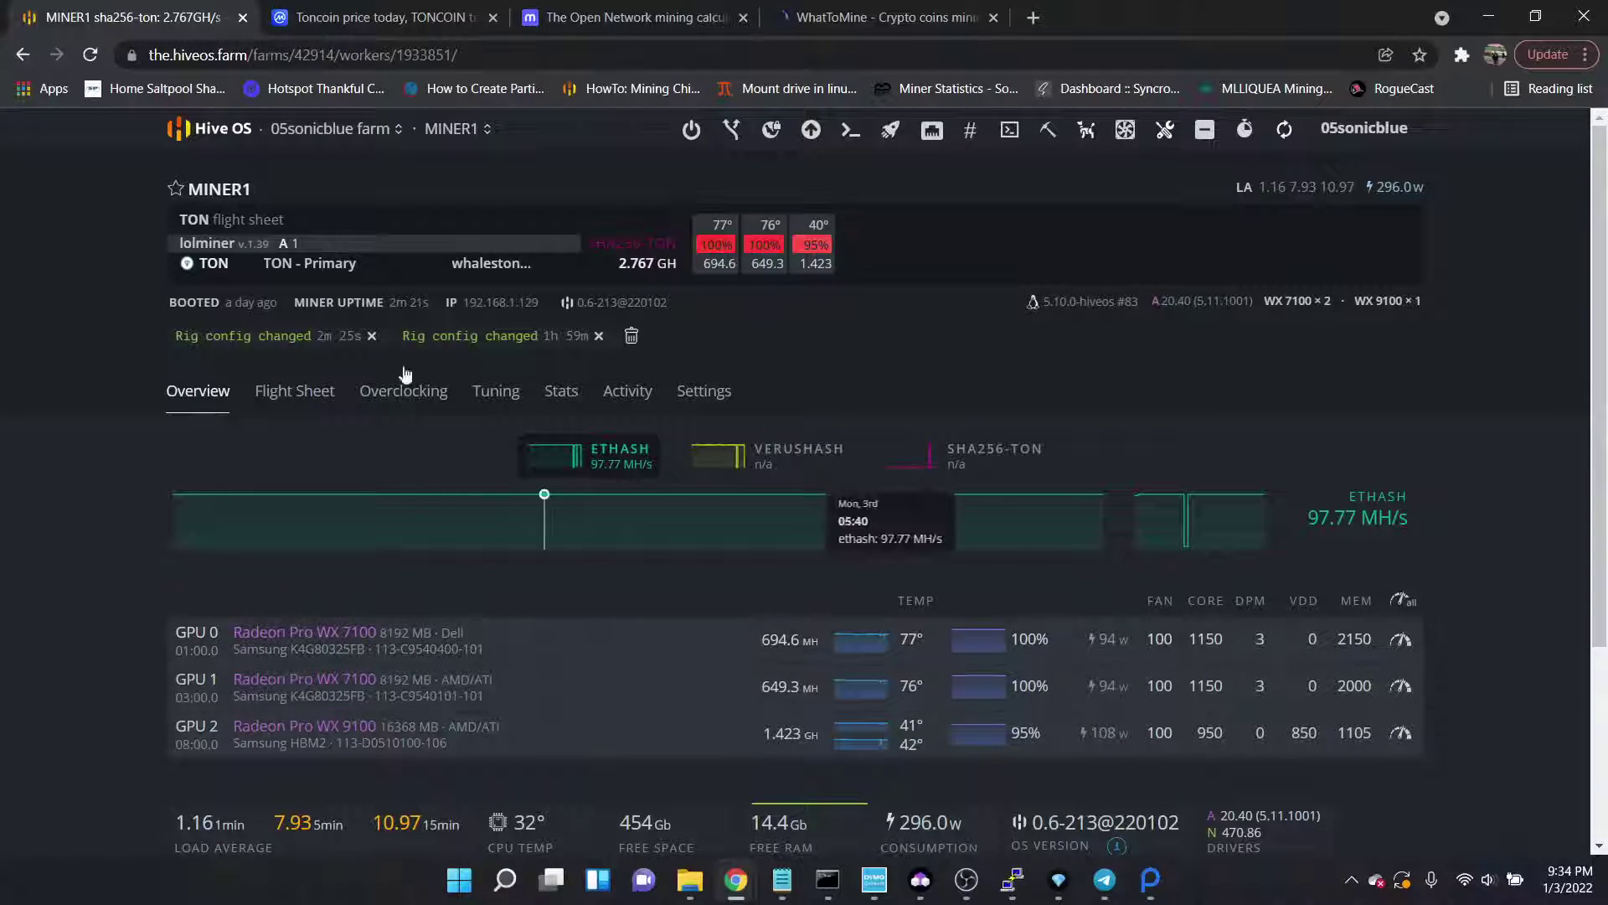
{"action": "left_click", "coordinate": [347, 226]}
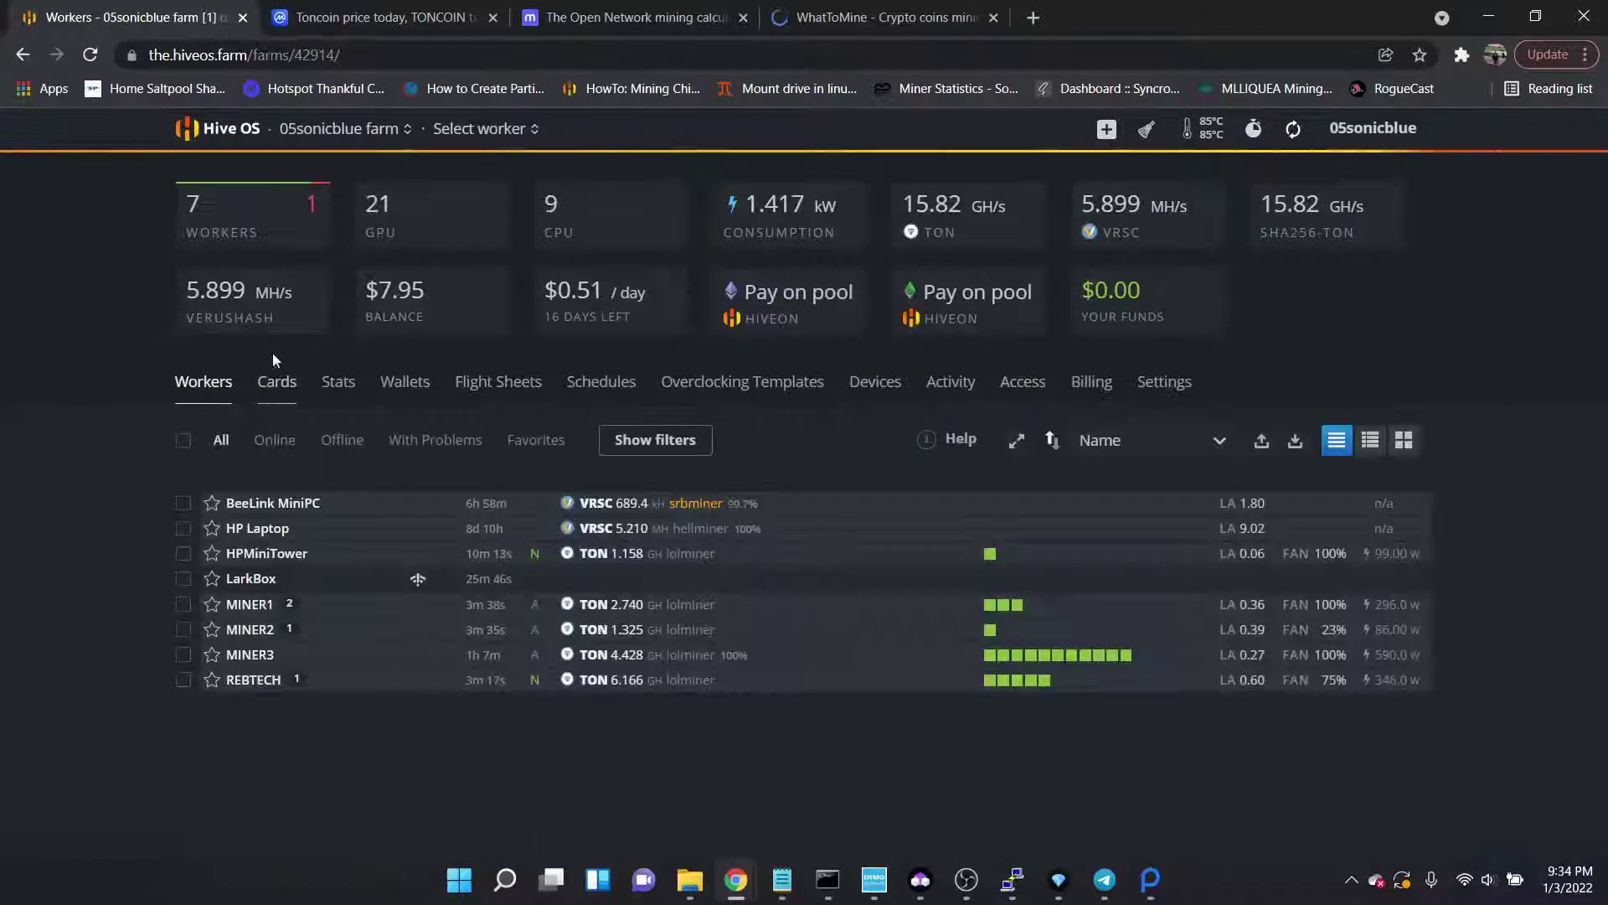
{"action": "left_click", "coordinate": [248, 630]}
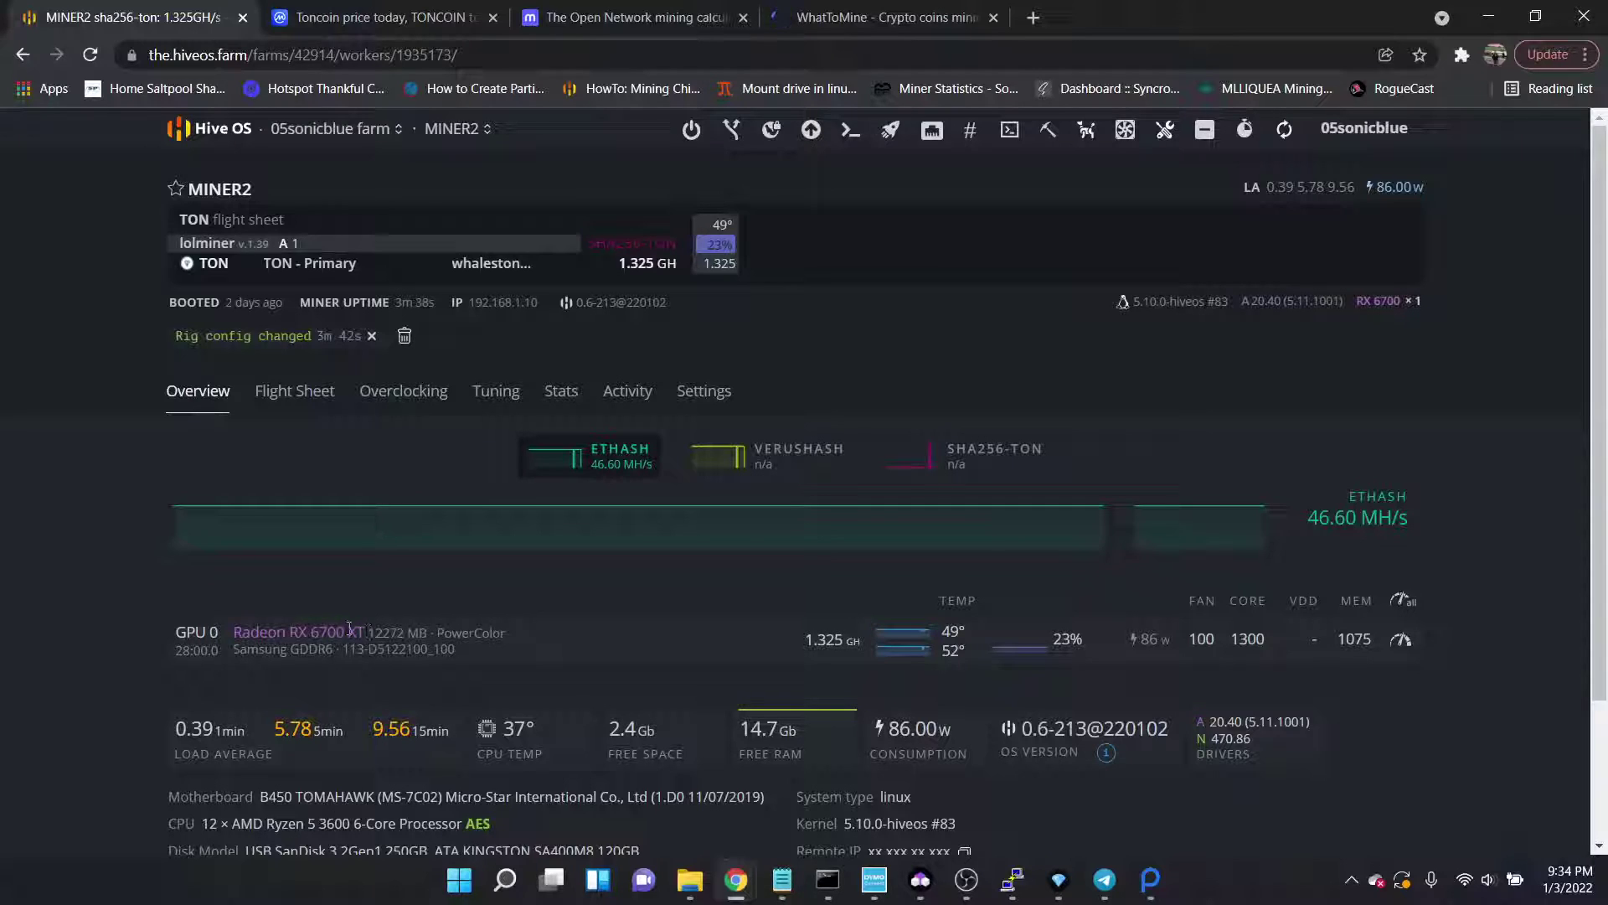
{"action": "left_click_drag", "start_coordinate": [848, 642], "coordinate": [804, 645]}
{"action": "left_click", "coordinate": [314, 132]}
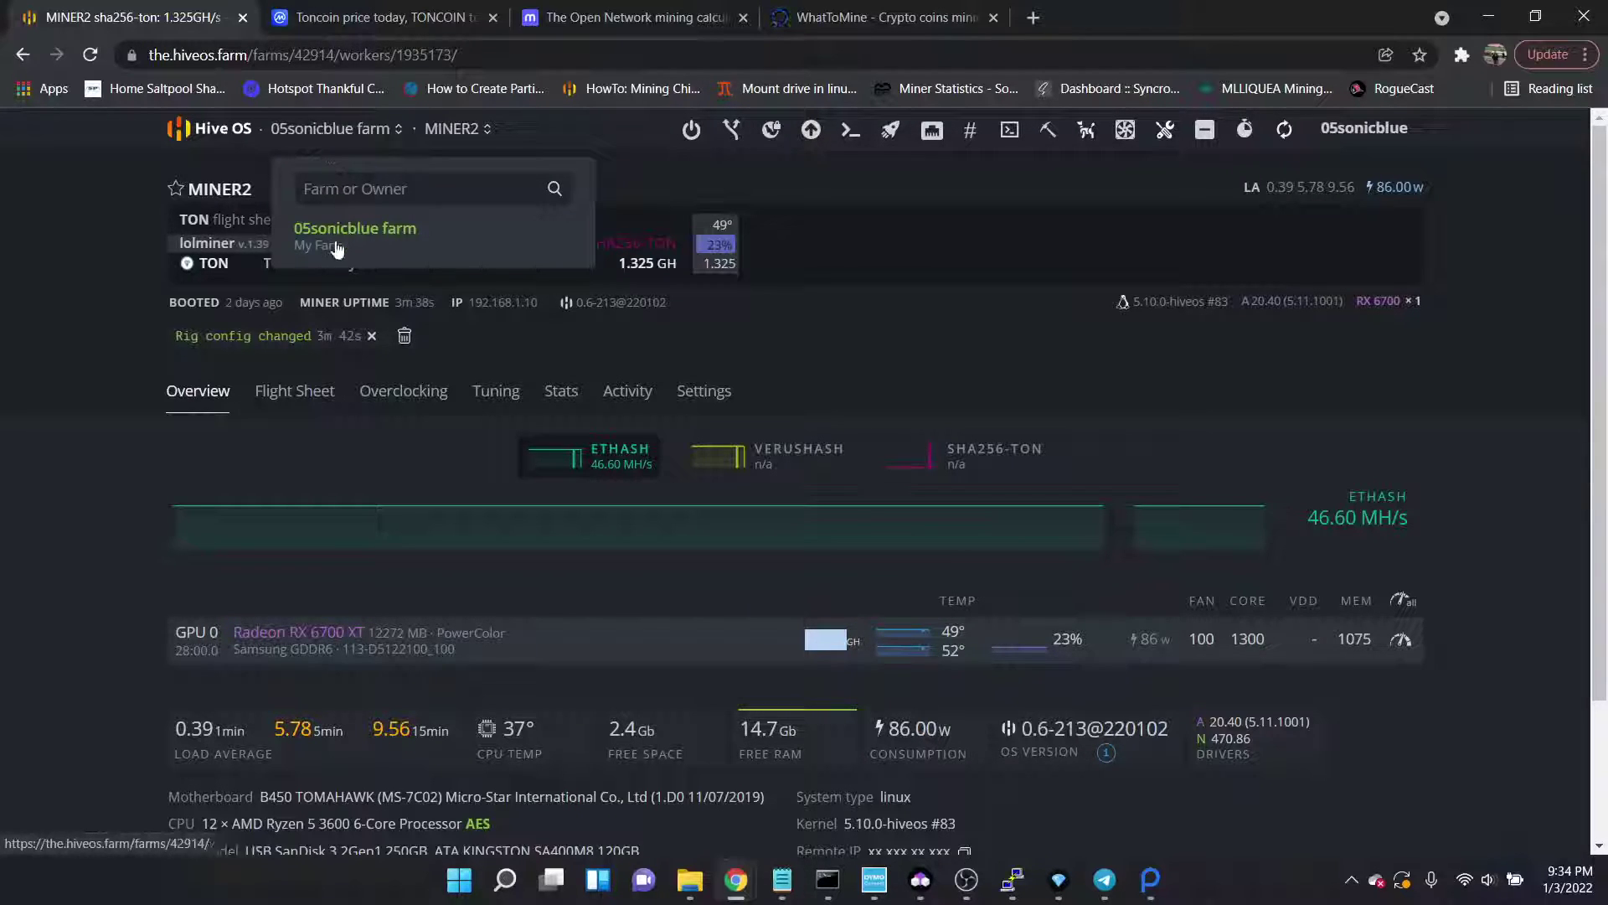
{"action": "left_click", "coordinate": [841, 636]}
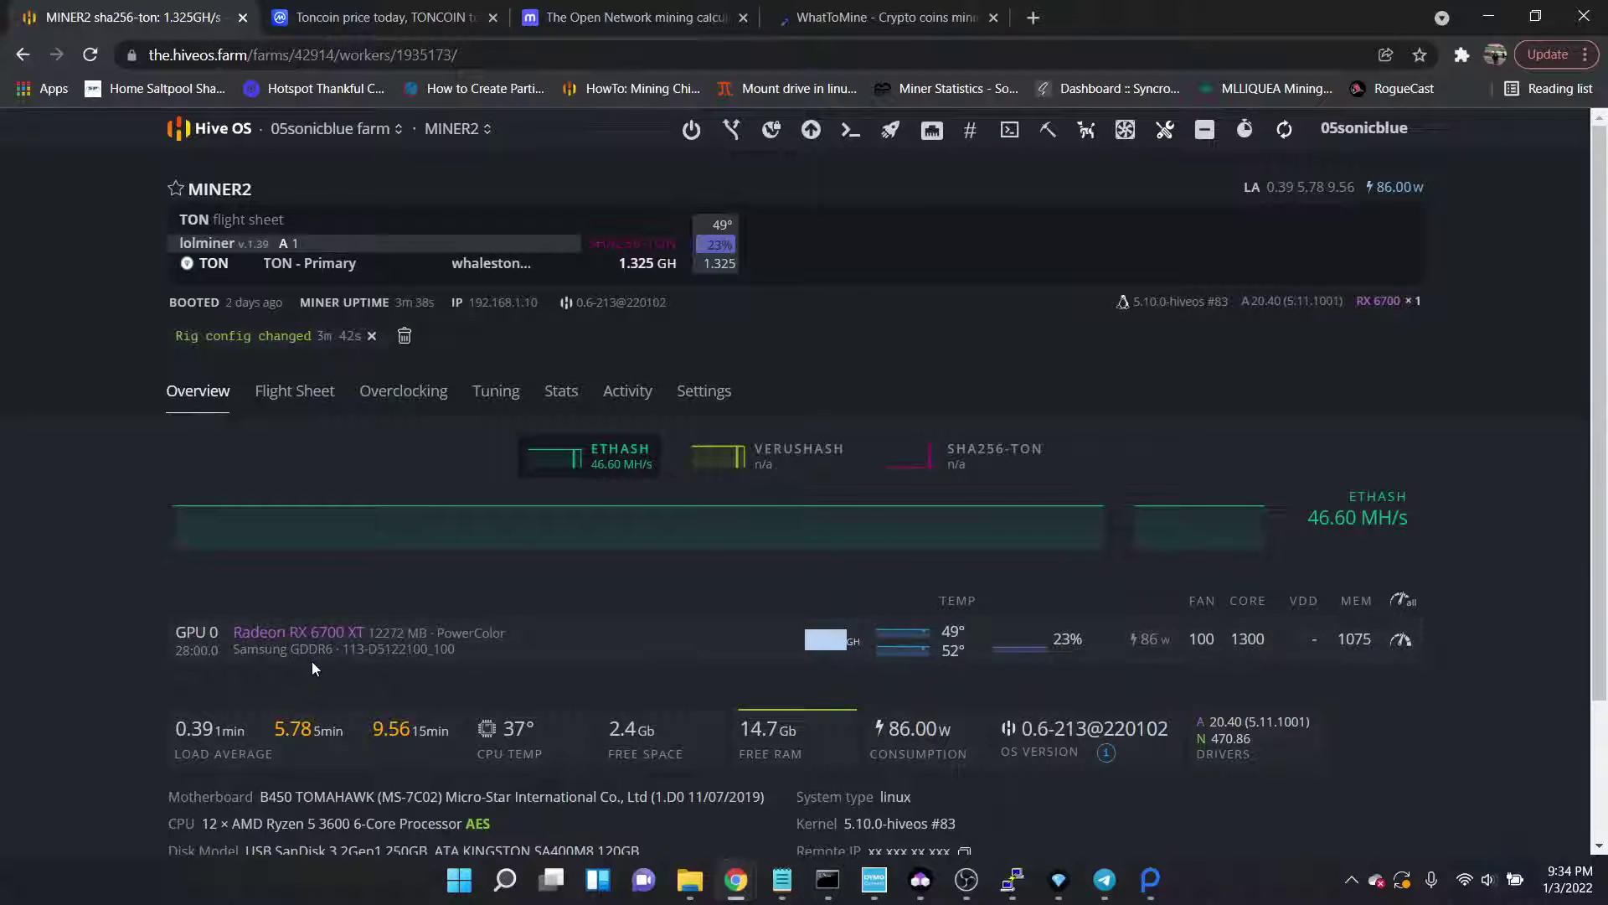
Return to the farm's worker list, open MINER3 and look over its list of GPUs.
{"action": "left_click", "coordinate": [450, 141]}
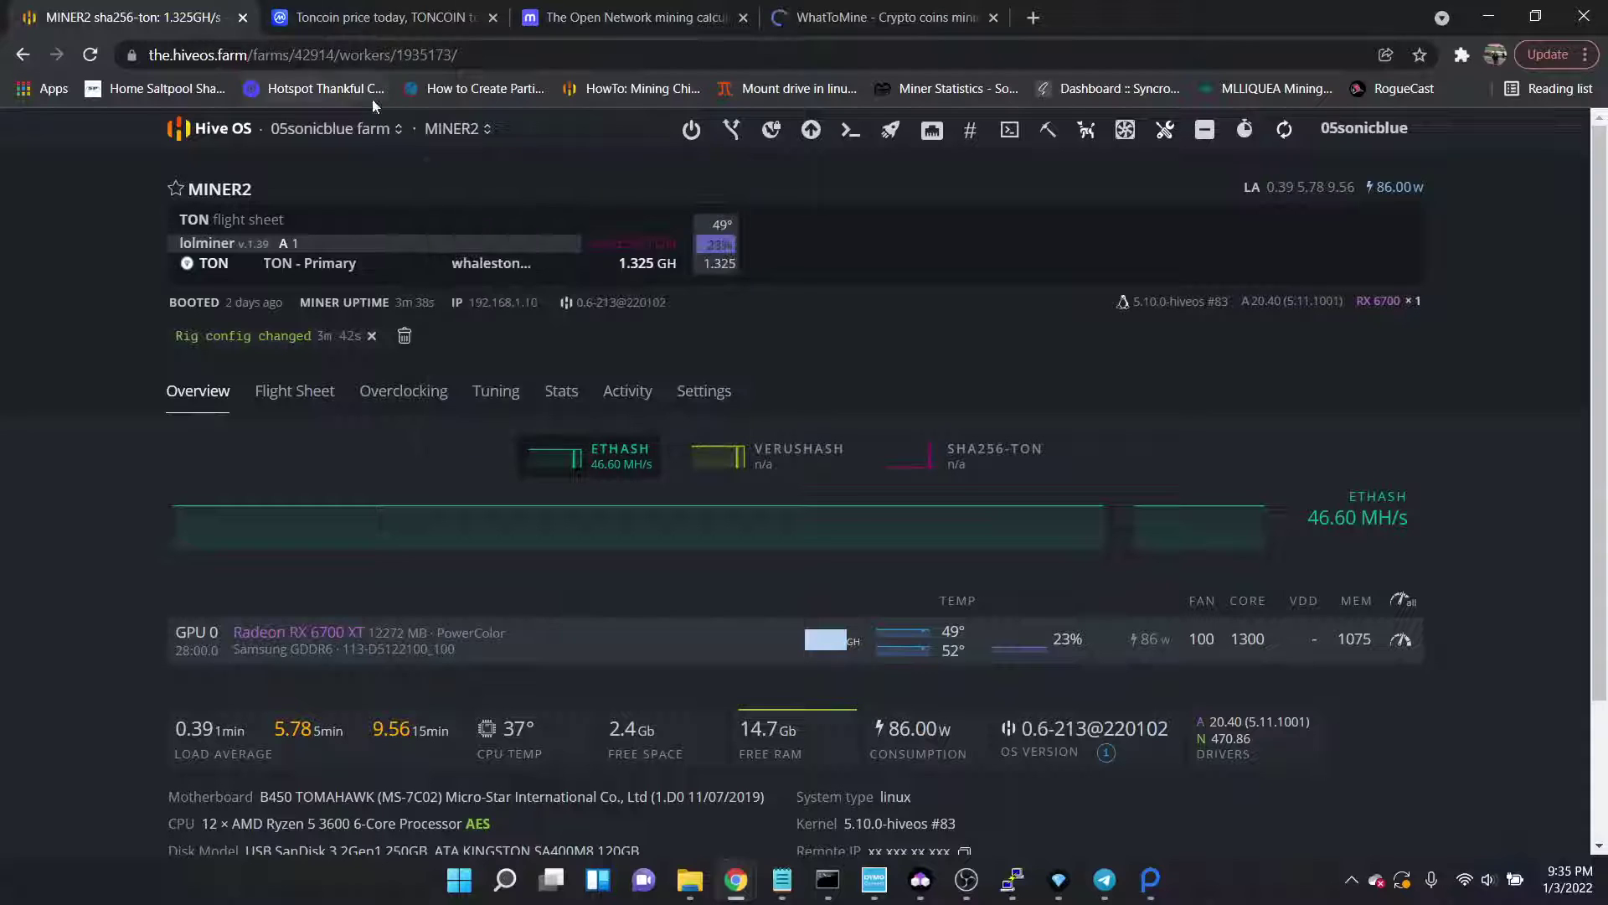
{"action": "left_click", "coordinate": [352, 130]}
{"action": "left_click", "coordinate": [444, 224]}
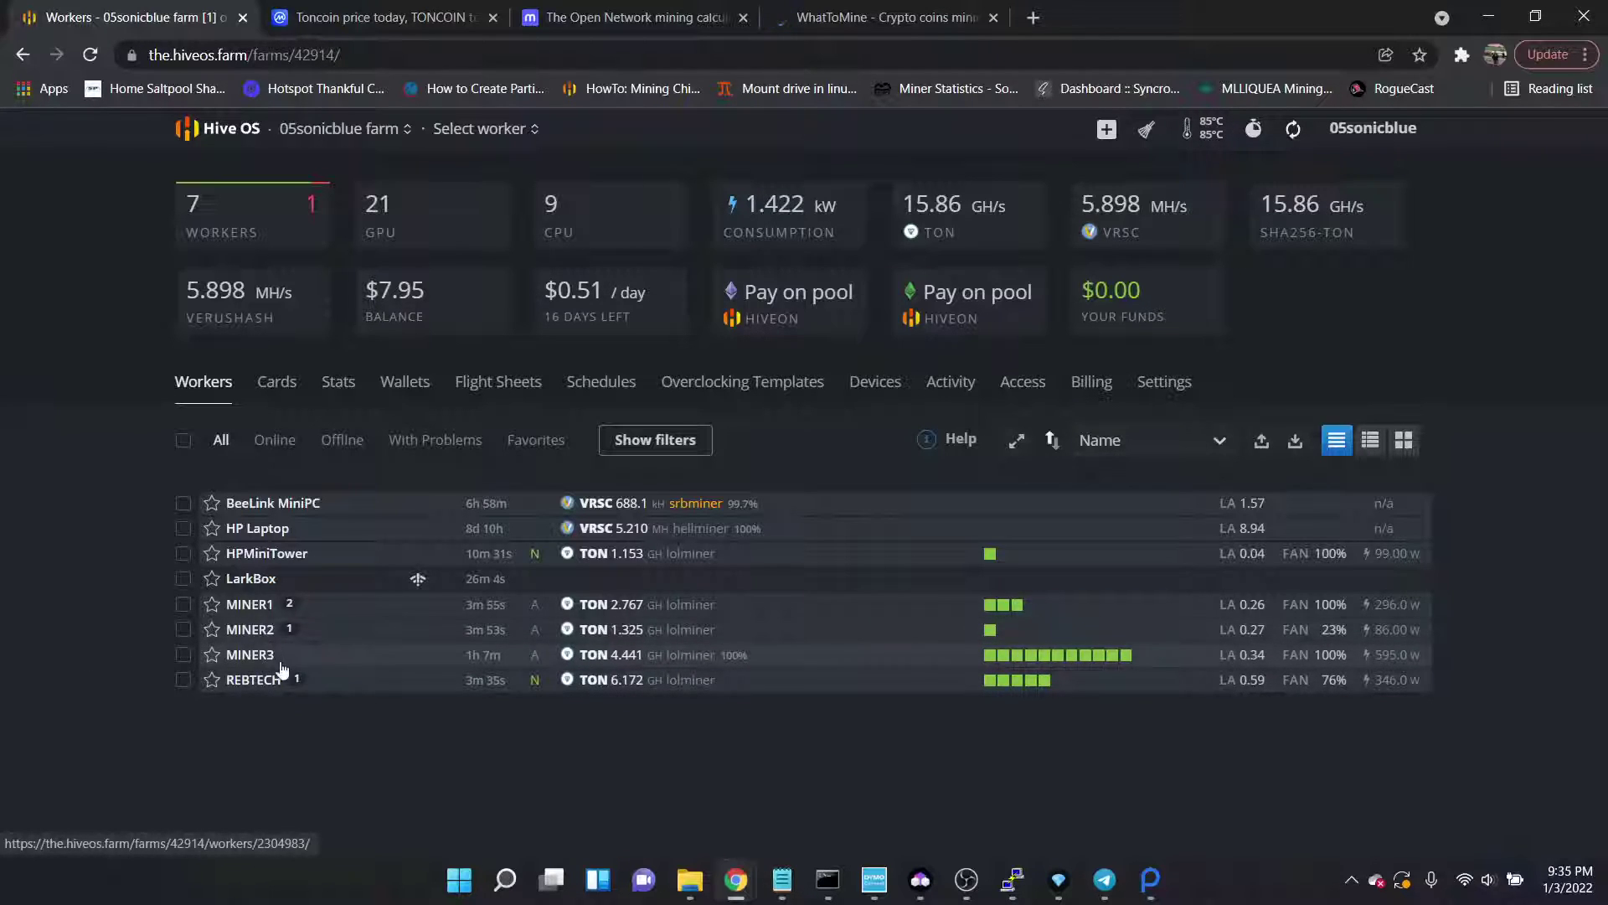
{"action": "left_click", "coordinate": [249, 657]}
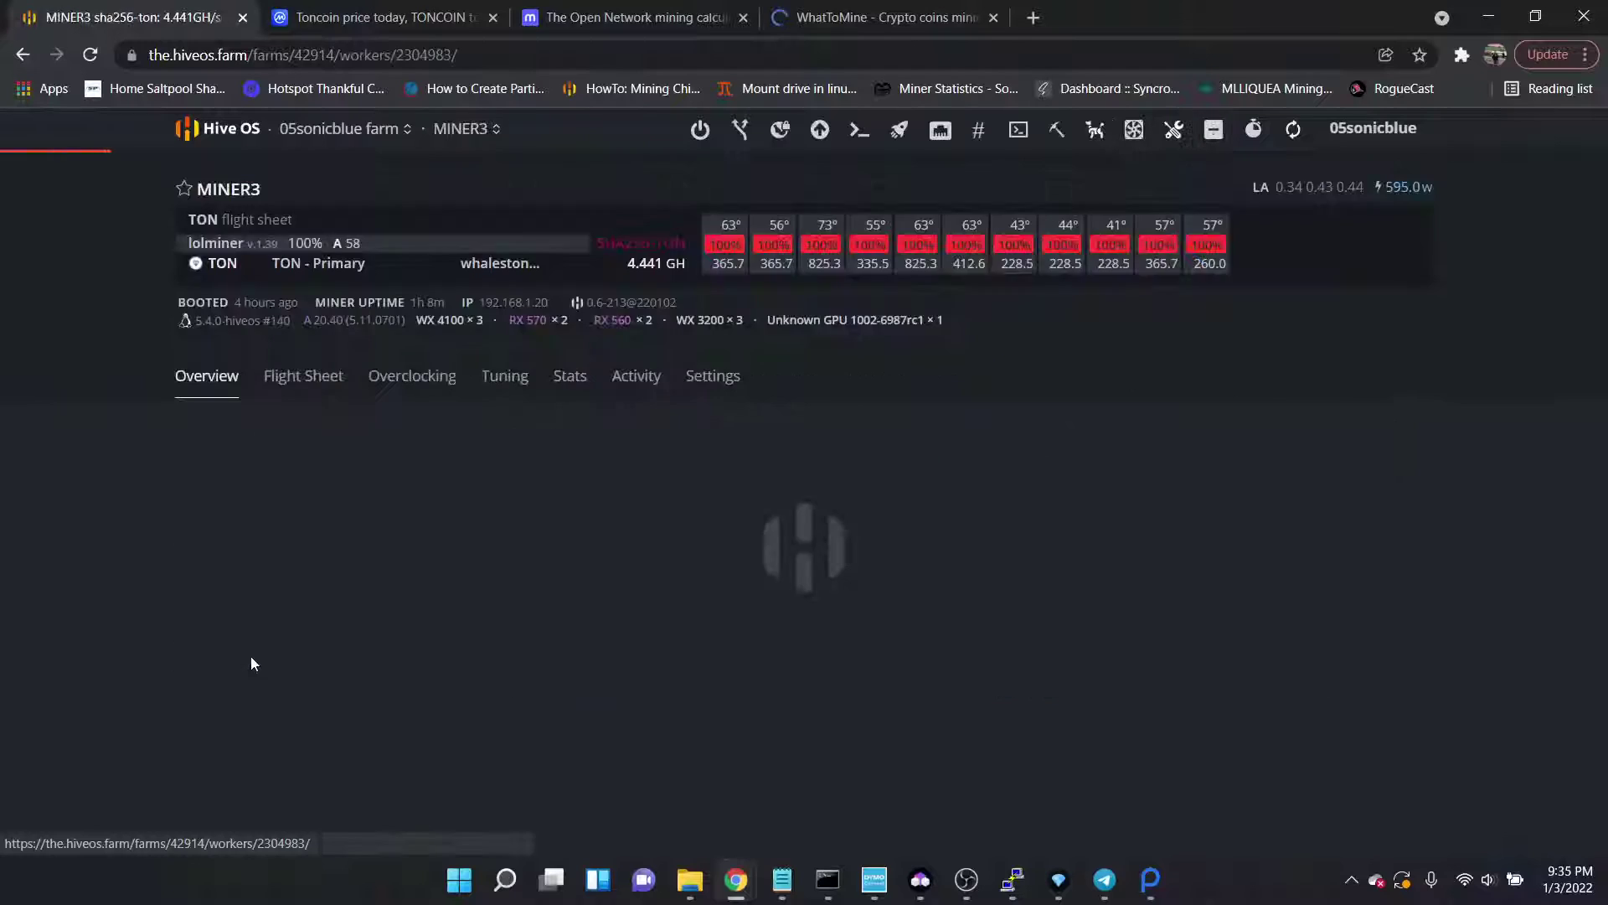
{"action": "scroll", "coordinate": [134, 729], "scroll_direction": "down", "scroll_amount": 4}
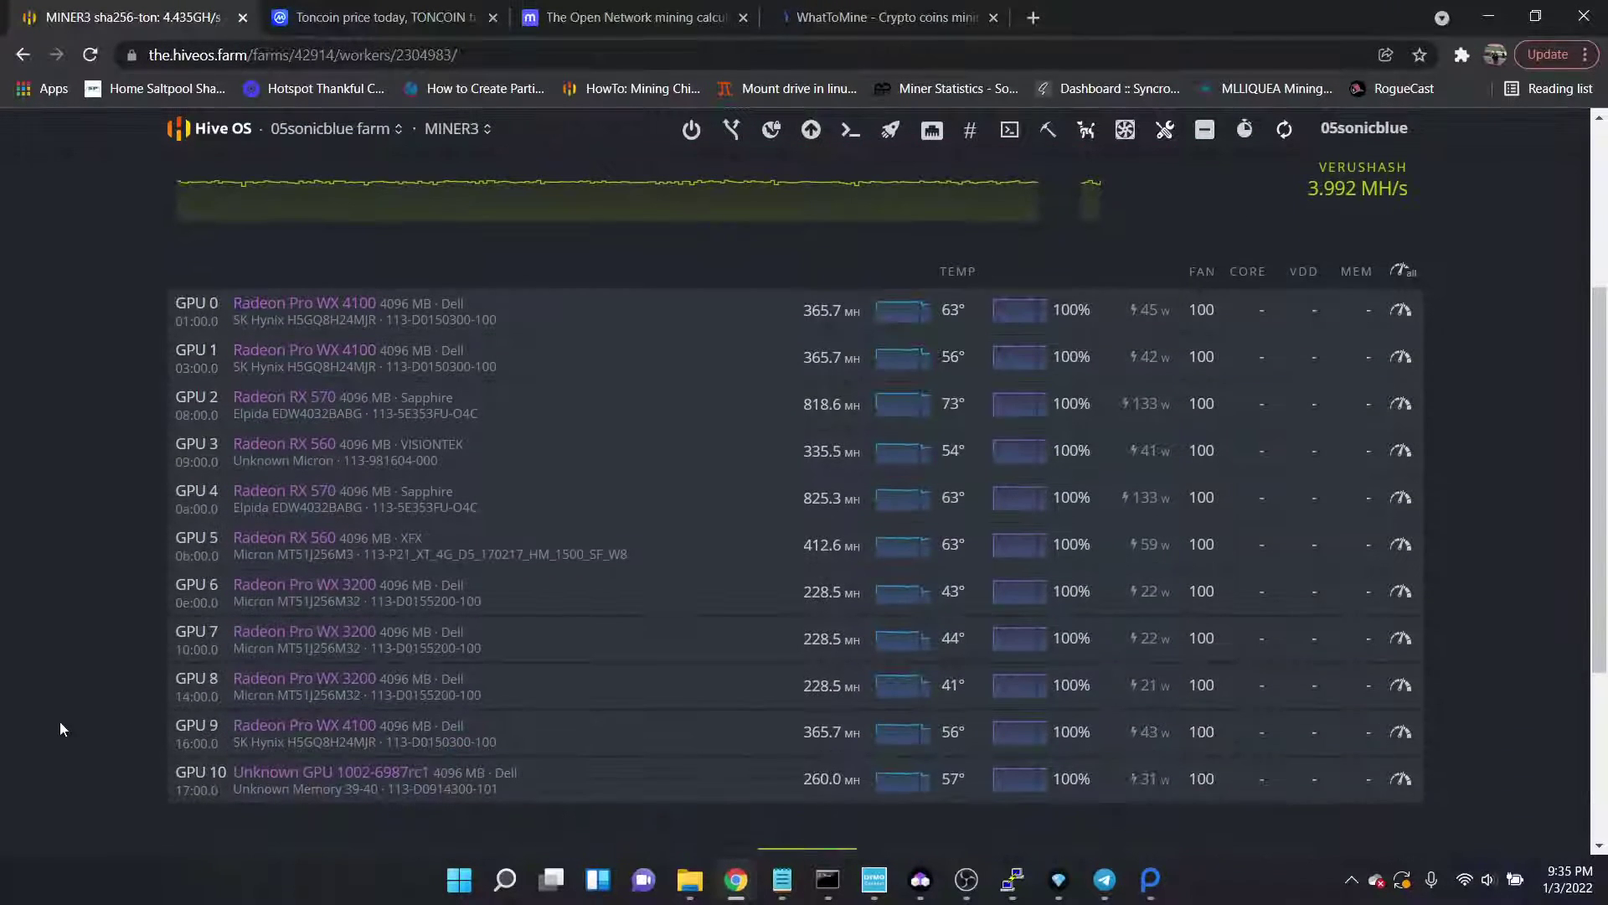
{"action": "scroll", "coordinate": [59, 722], "scroll_direction": "up", "scroll_amount": 4}
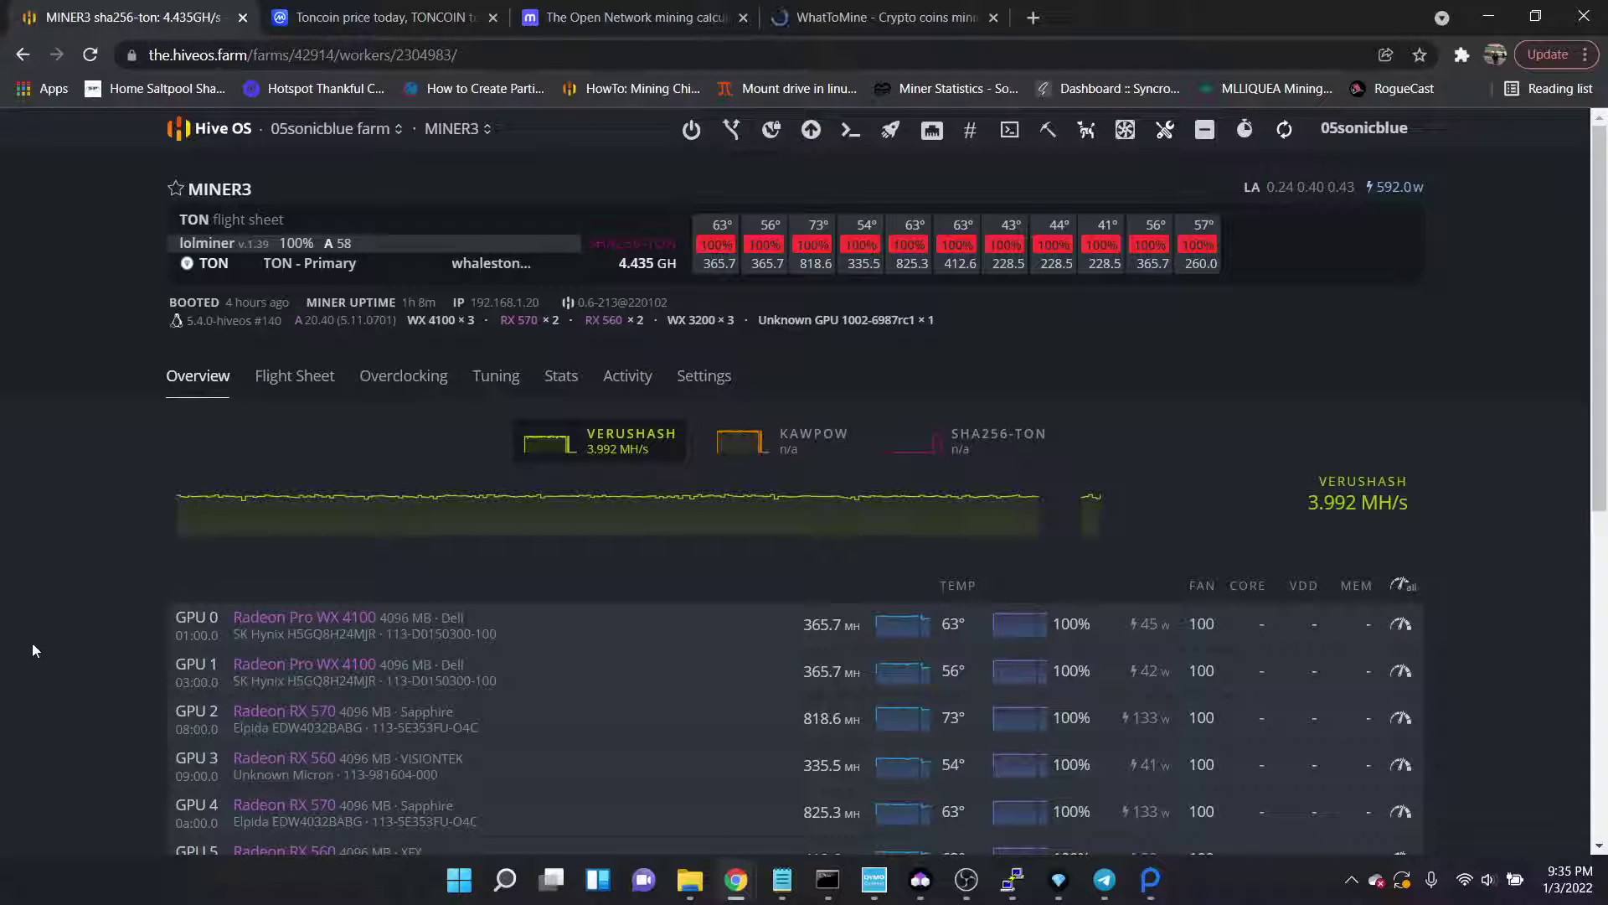
{"action": "scroll", "coordinate": [1, 671], "scroll_direction": "down", "scroll_amount": 1}
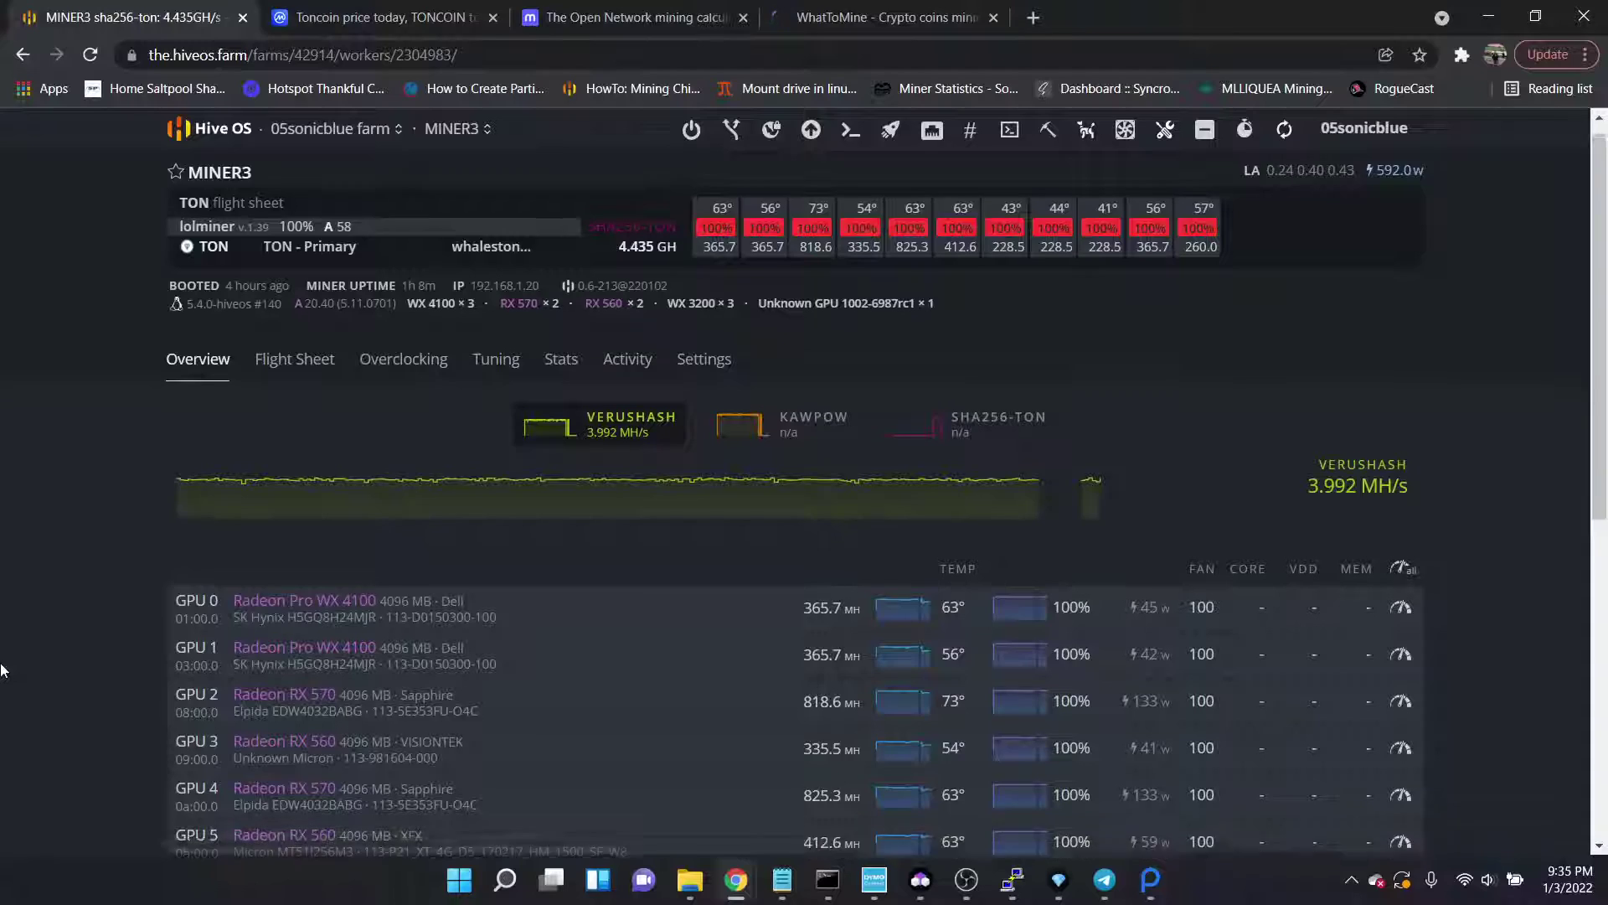
{"action": "scroll", "coordinate": [2, 670], "scroll_direction": "down", "scroll_amount": 2}
Check the TON hashrate of MINER3's GPU 2, the Sapphire Radeon RX 570.
{"action": "left_click_drag", "start_coordinate": [251, 501], "coordinate": [731, 511]}
{"action": "left_click_drag", "start_coordinate": [831, 507], "coordinate": [800, 511]}
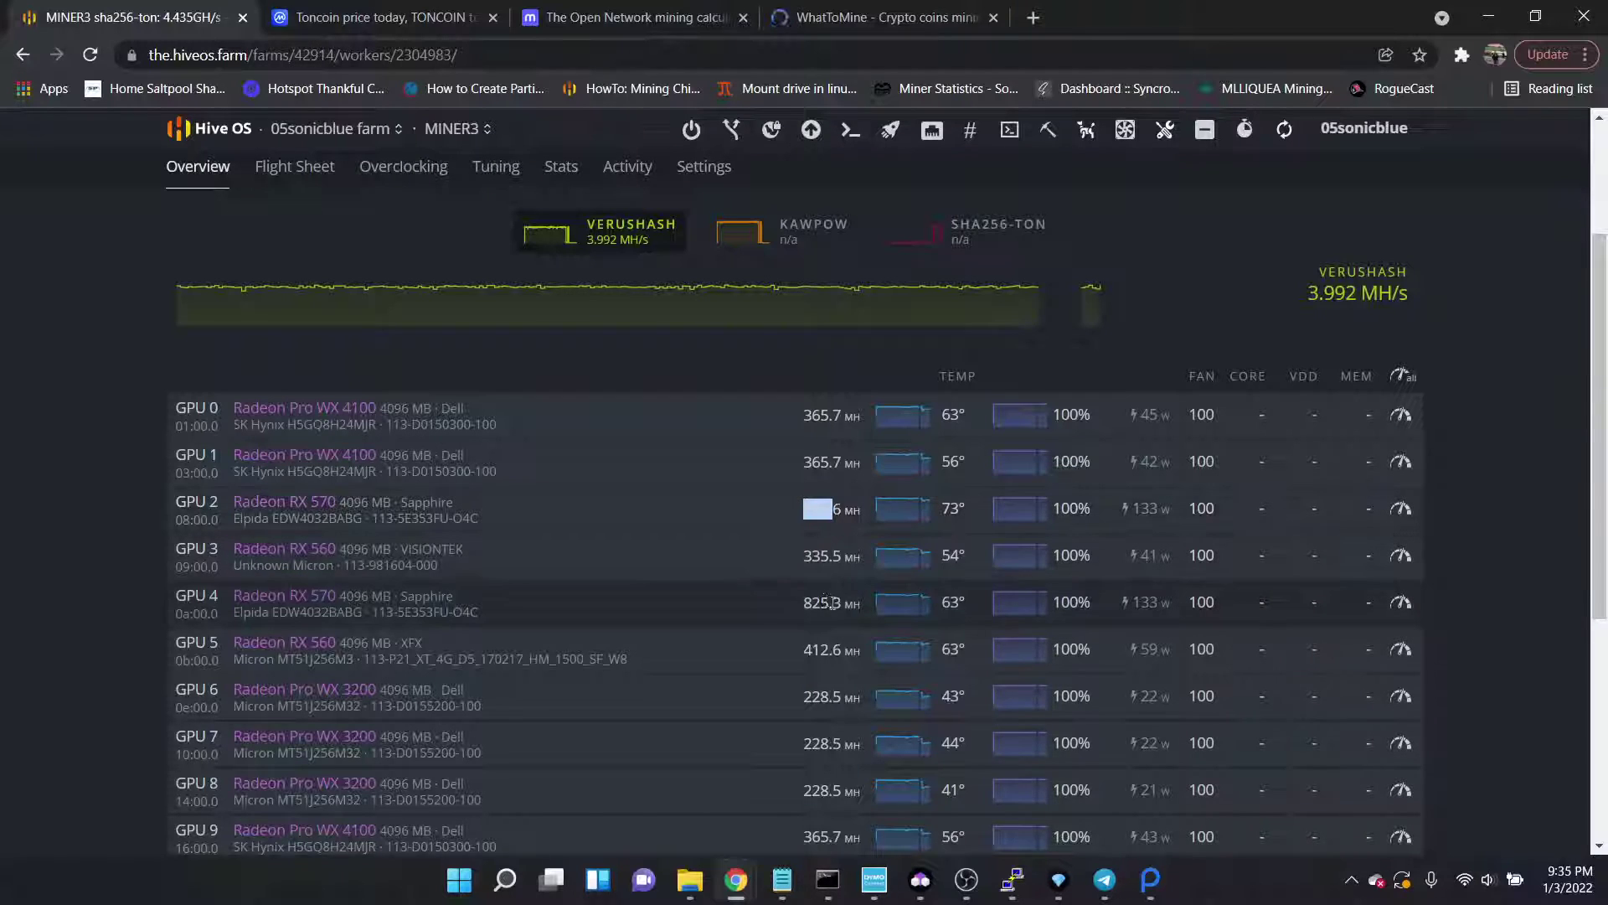
{"action": "left_click", "coordinate": [824, 515]}
{"action": "left_click_drag", "start_coordinate": [826, 503], "coordinate": [800, 513]}
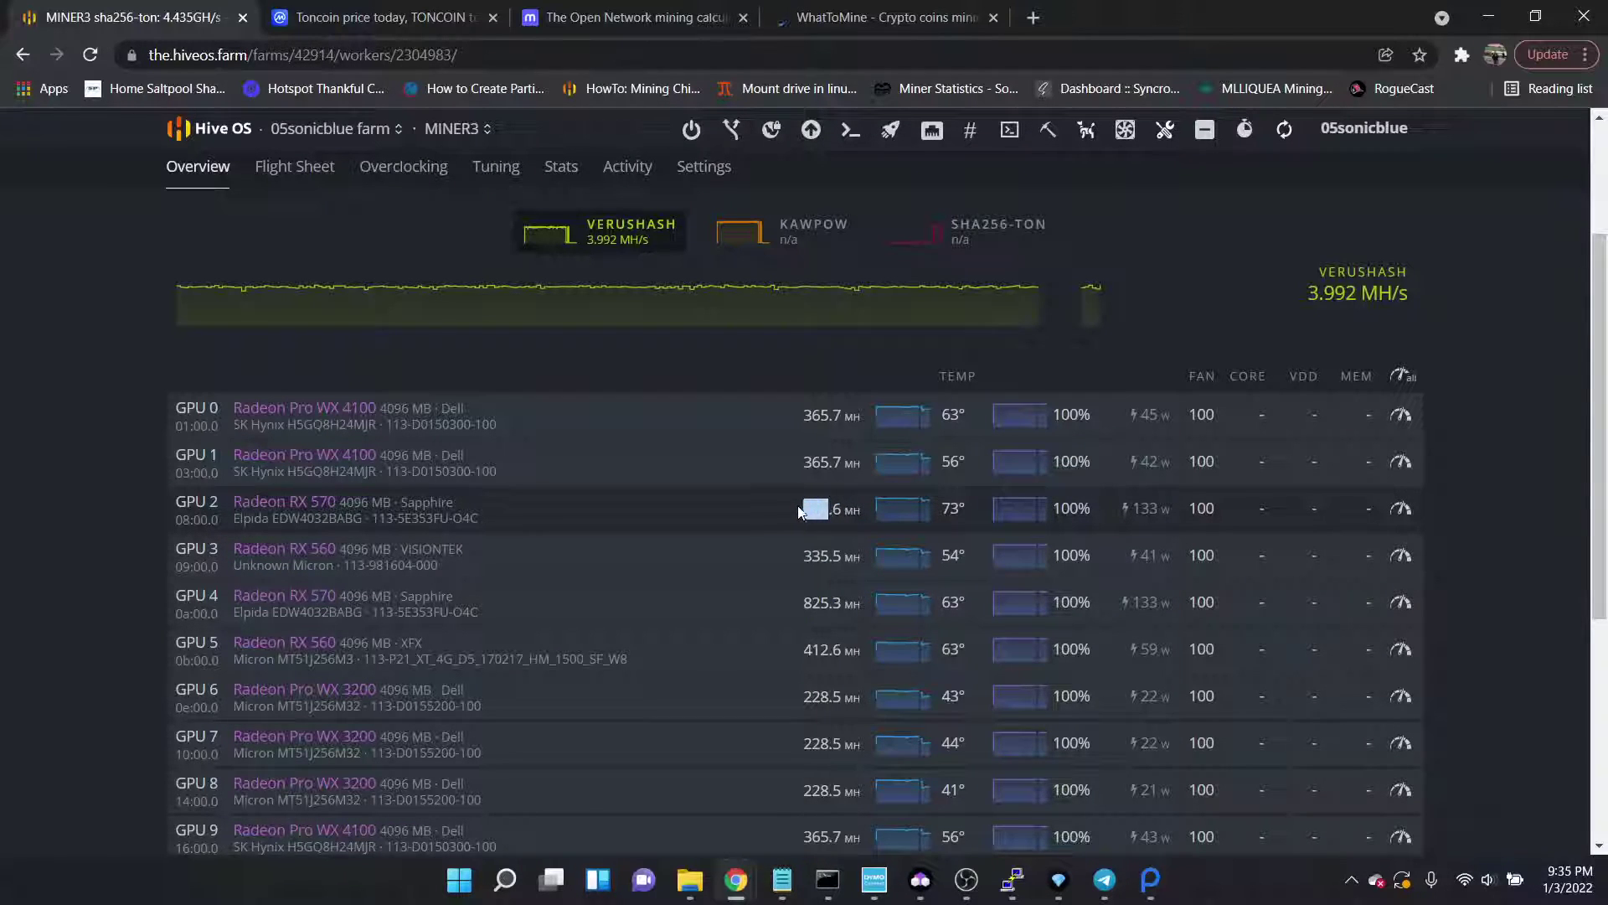
{"action": "left_click", "coordinate": [810, 508]}
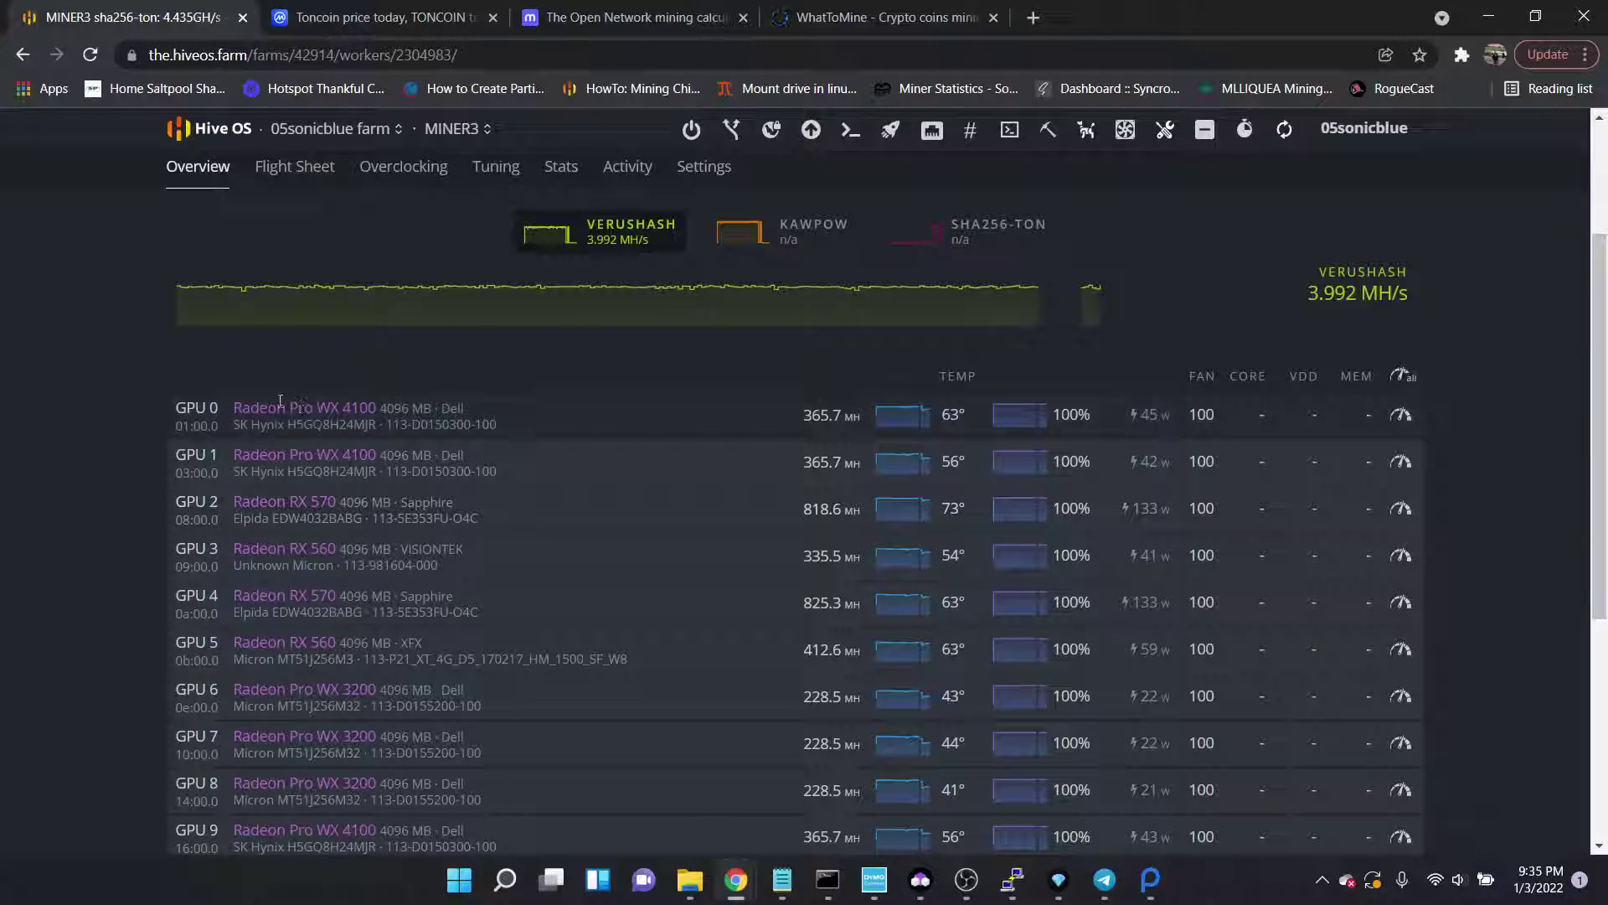
Check the TON hashrate of MINER3's first two Radeon Pro WX 4100 cards, GPU 0 and GPU 1.
{"action": "left_click_drag", "start_coordinate": [278, 408], "coordinate": [384, 451]}
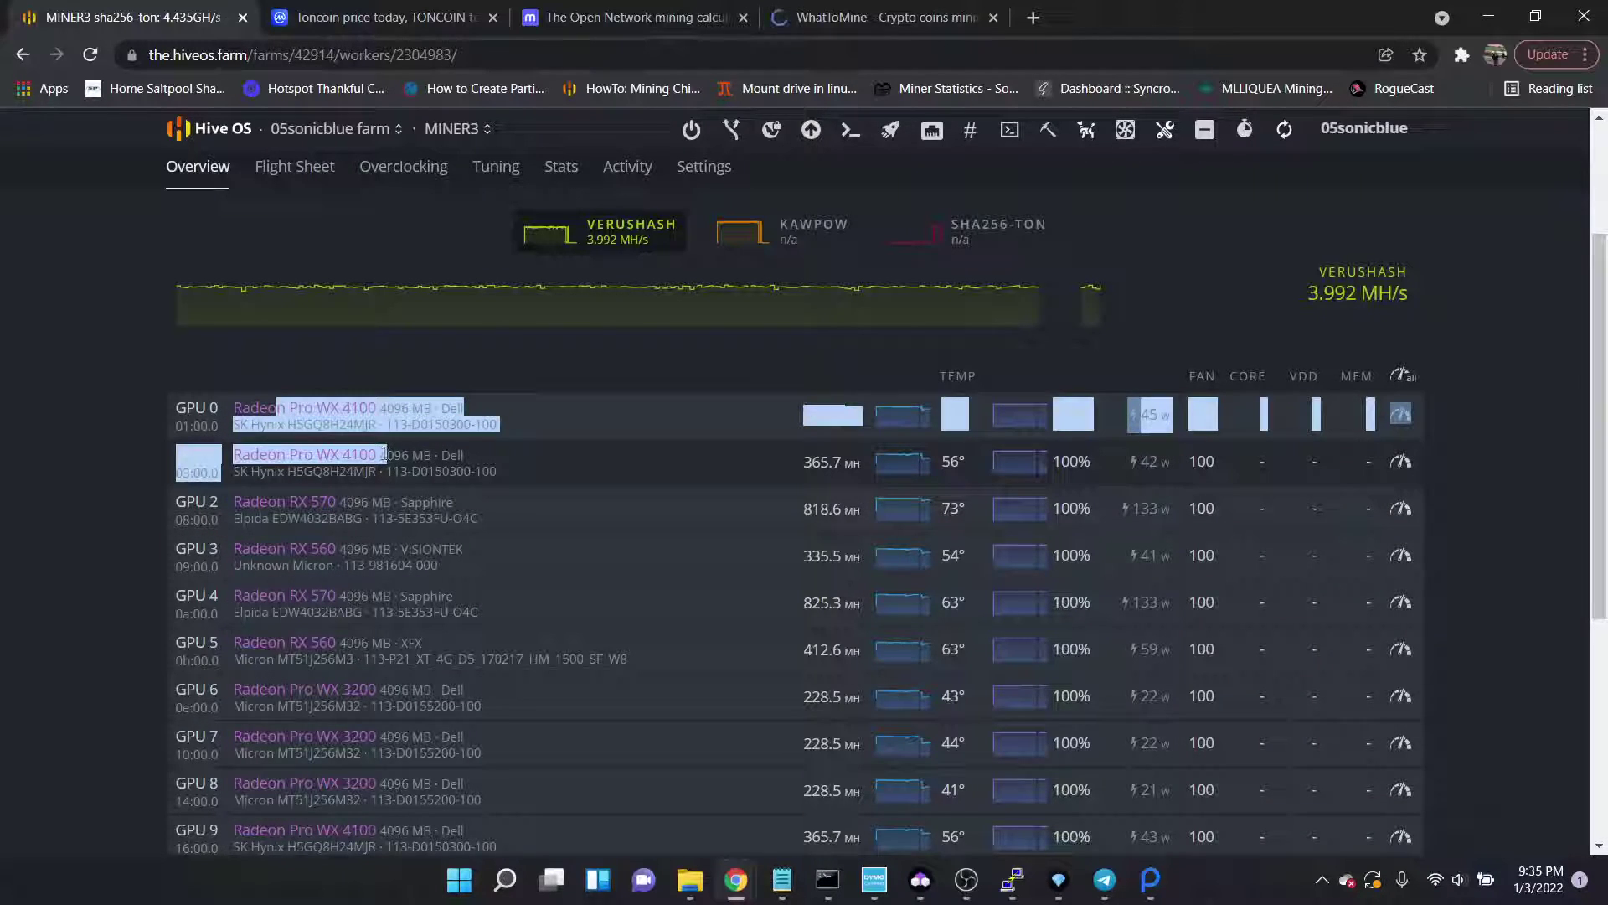
{"action": "left_click", "coordinate": [27, 429]}
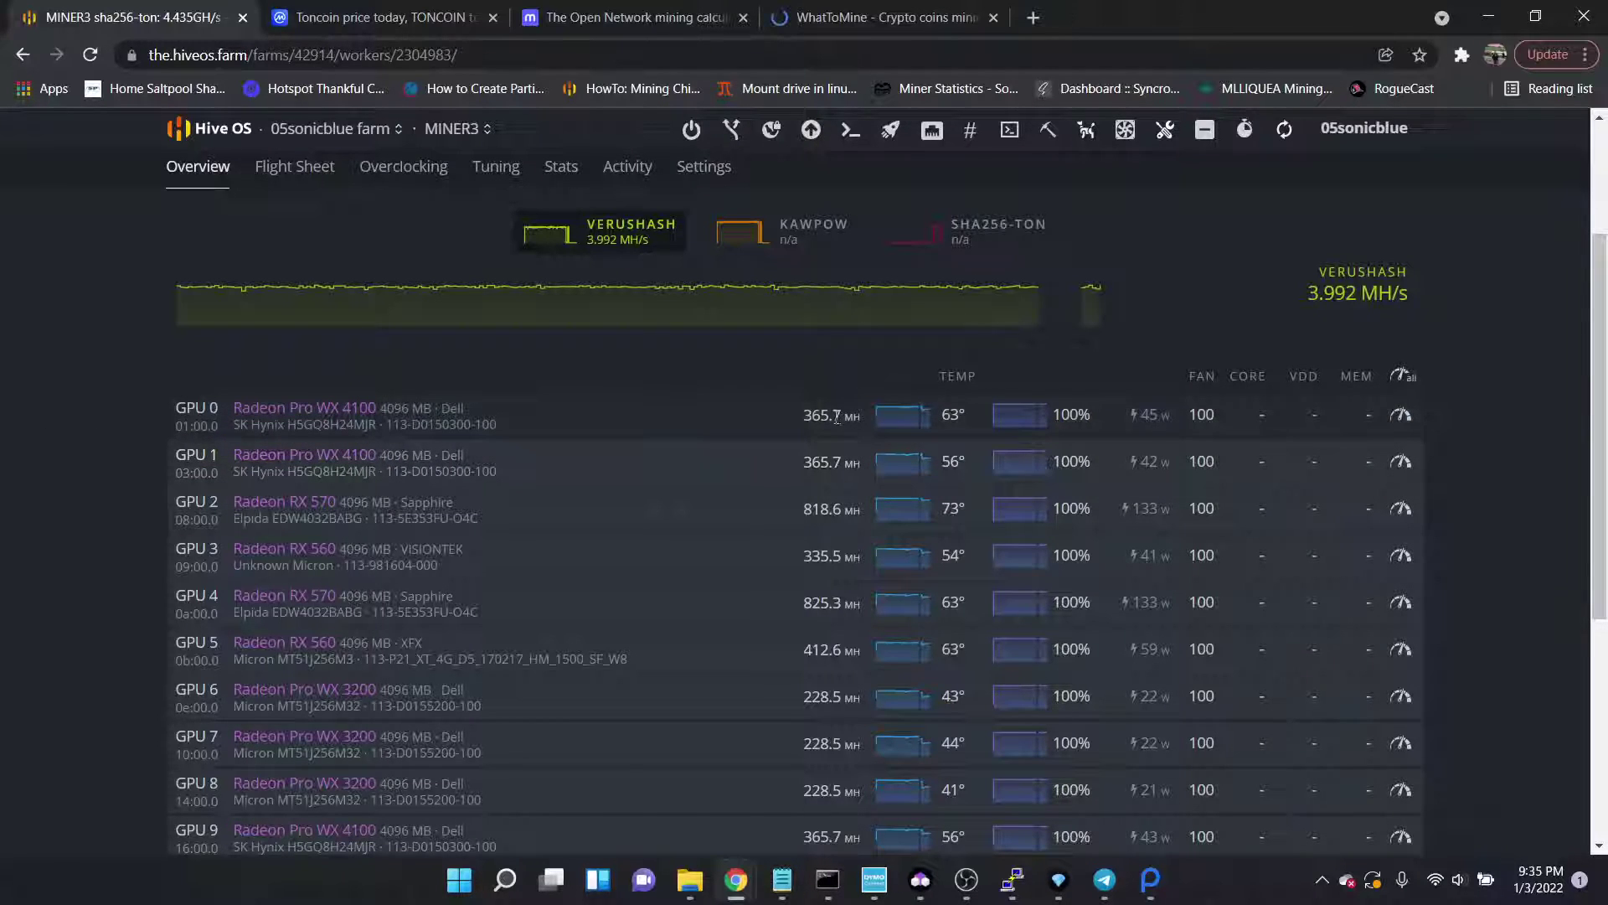
{"action": "left_click_drag", "start_coordinate": [839, 462], "coordinate": [783, 462]}
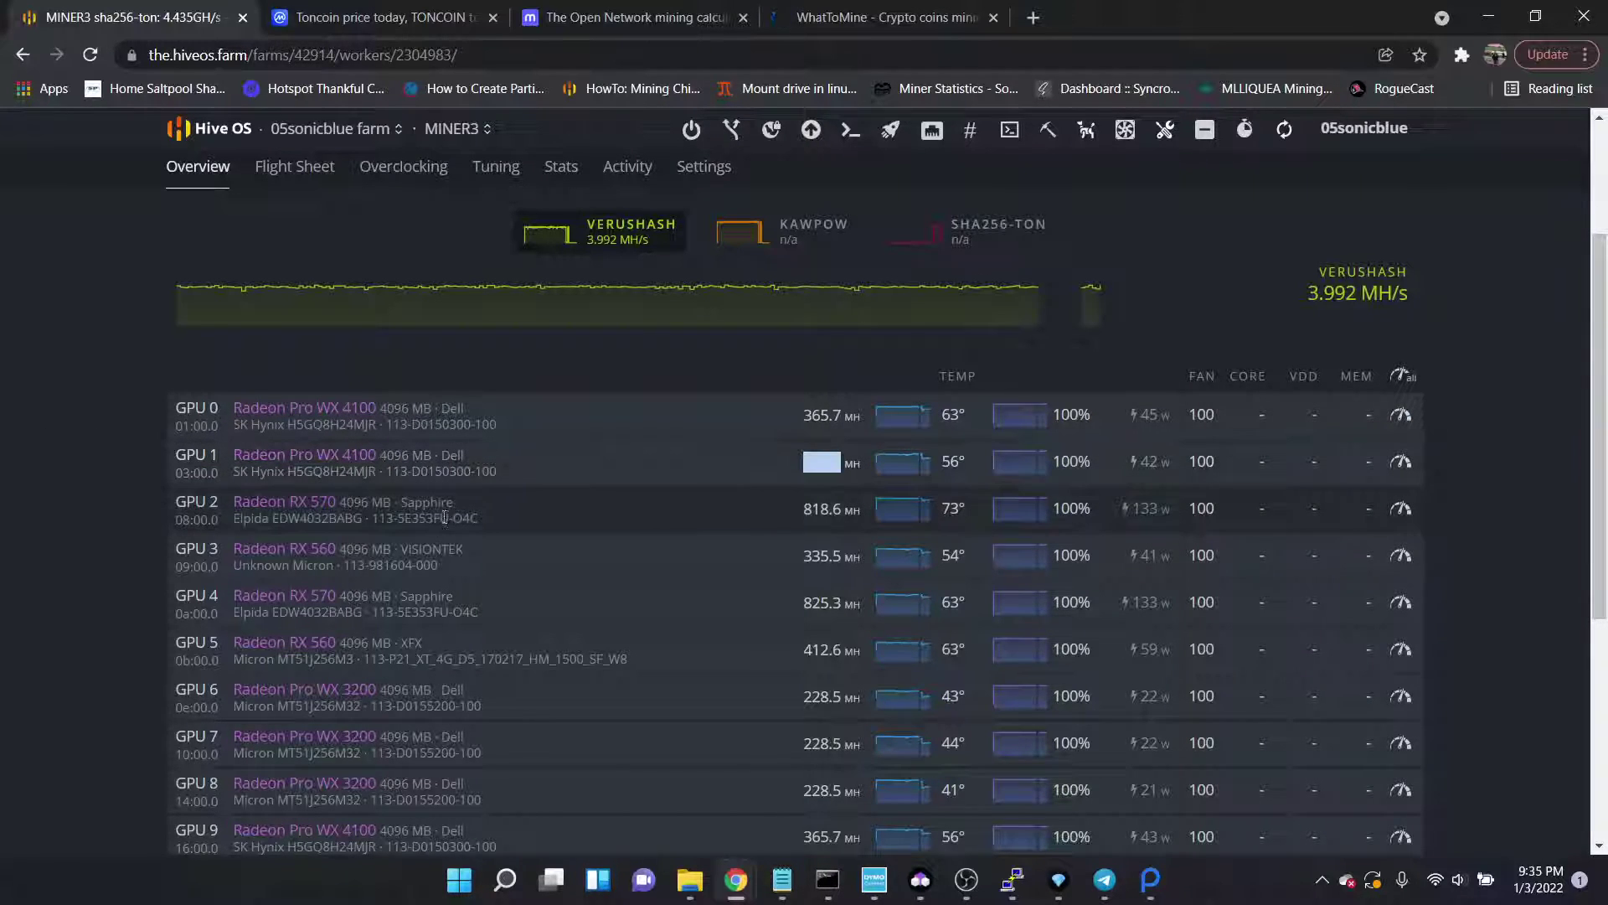
Compare the TON hashrates of MINER3's two Radeon RX 560 cards, the VISIONTEK GPU 3 and the XFX GPU 5.
{"action": "left_click_drag", "start_coordinate": [836, 557], "coordinate": [806, 560]}
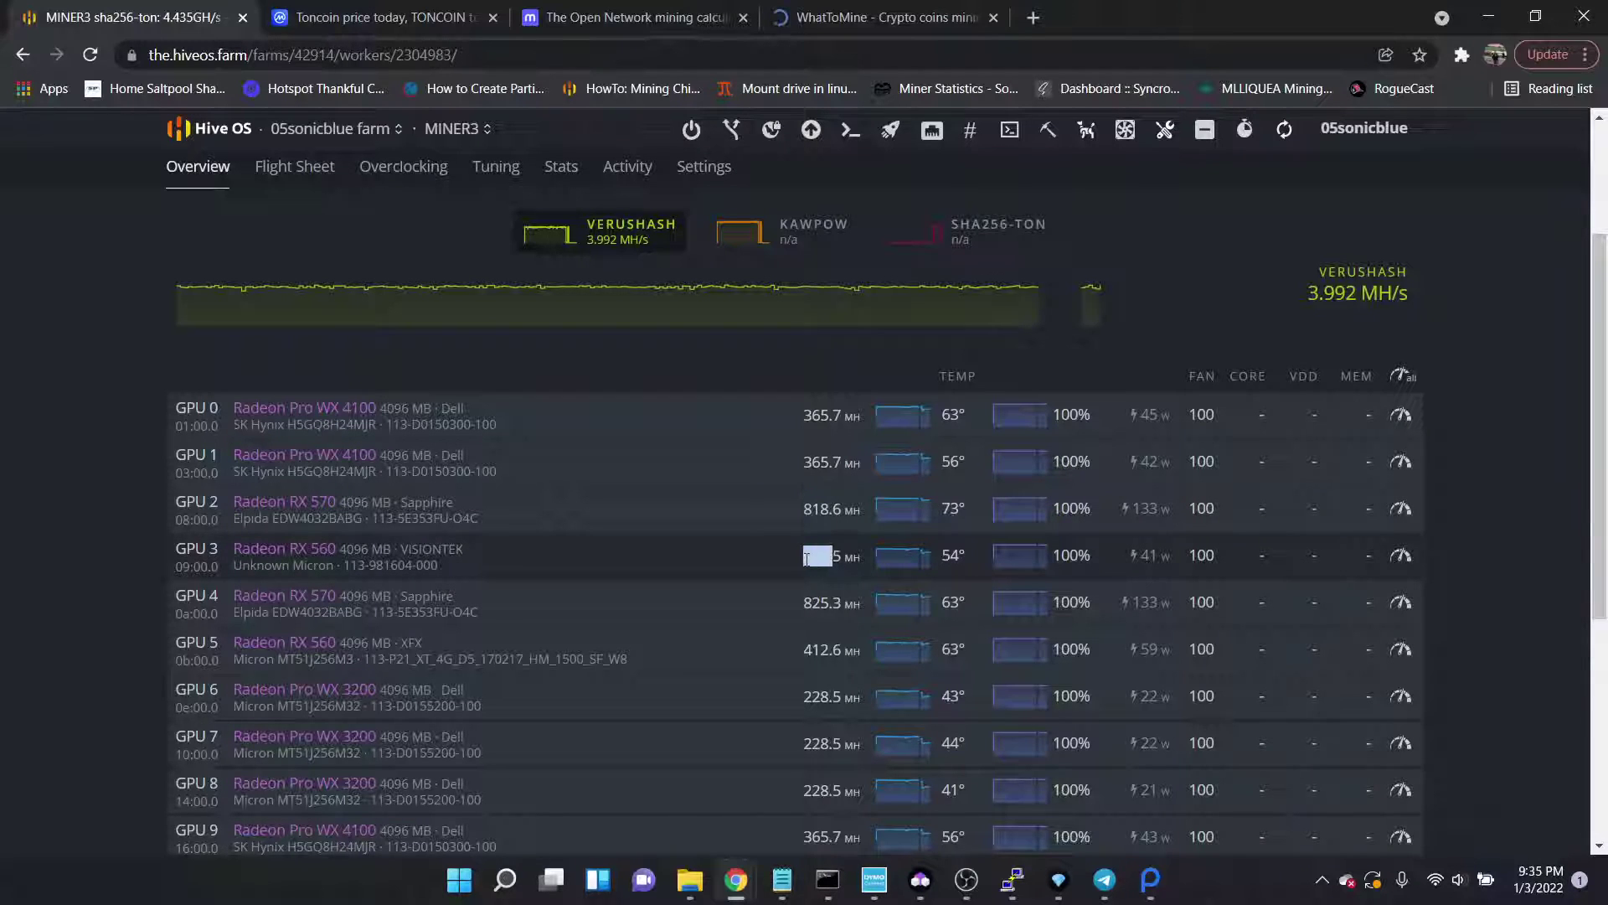
{"action": "left_click", "coordinate": [821, 557]}
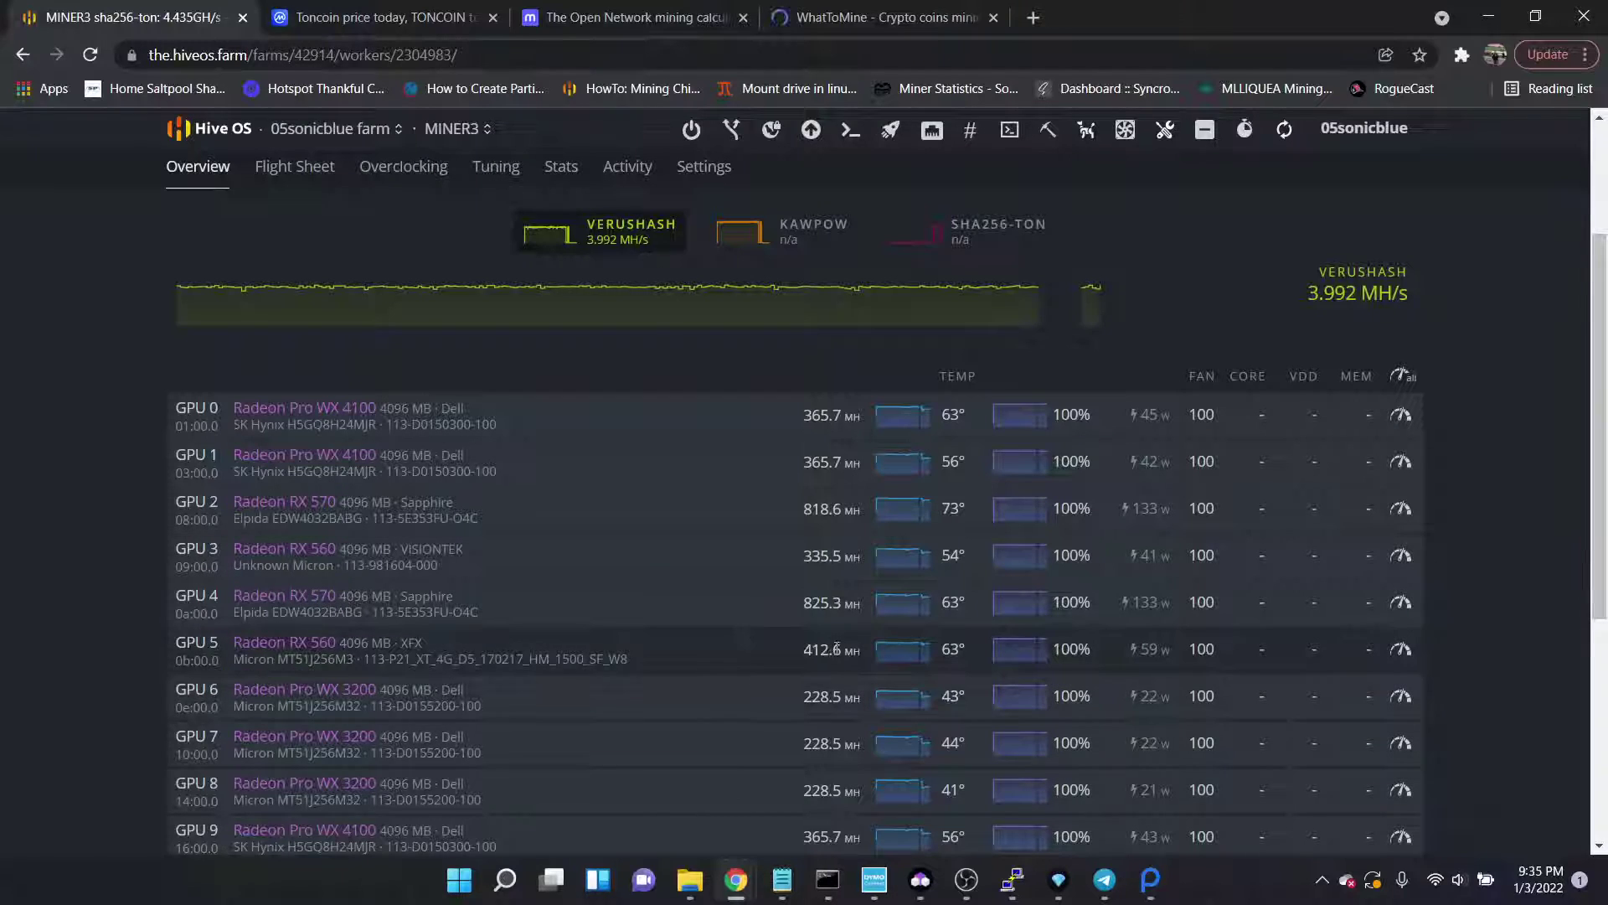
{"action": "left_click_drag", "start_coordinate": [836, 648], "coordinate": [817, 652]}
{"action": "left_click_drag", "start_coordinate": [252, 642], "coordinate": [621, 669]}
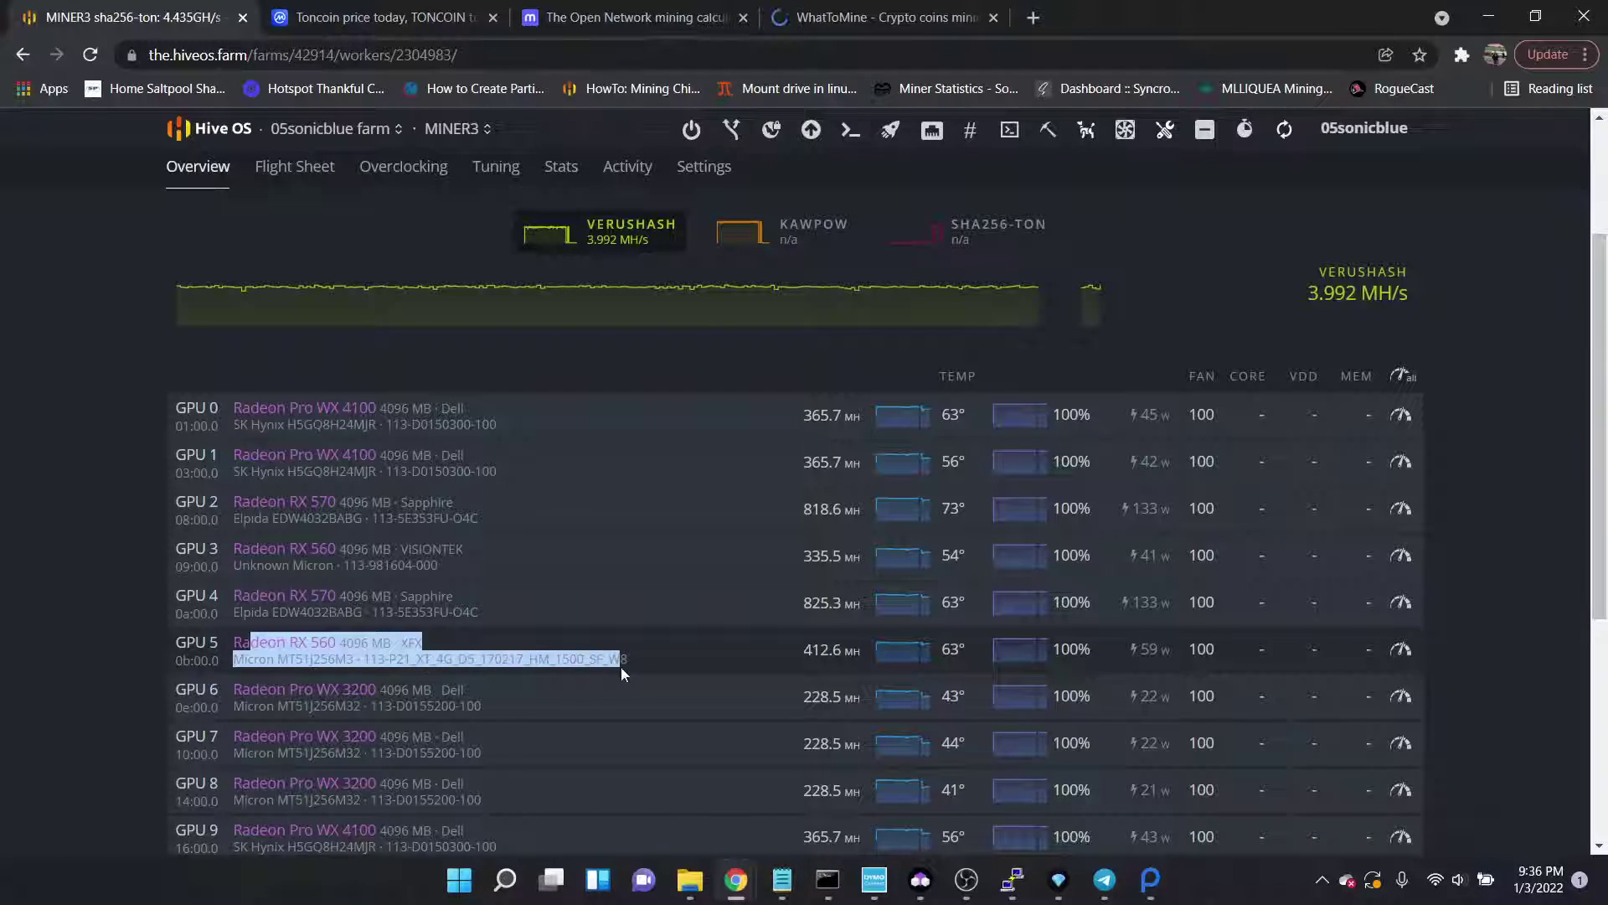
{"action": "left_click_drag", "start_coordinate": [828, 652], "coordinate": [662, 666]}
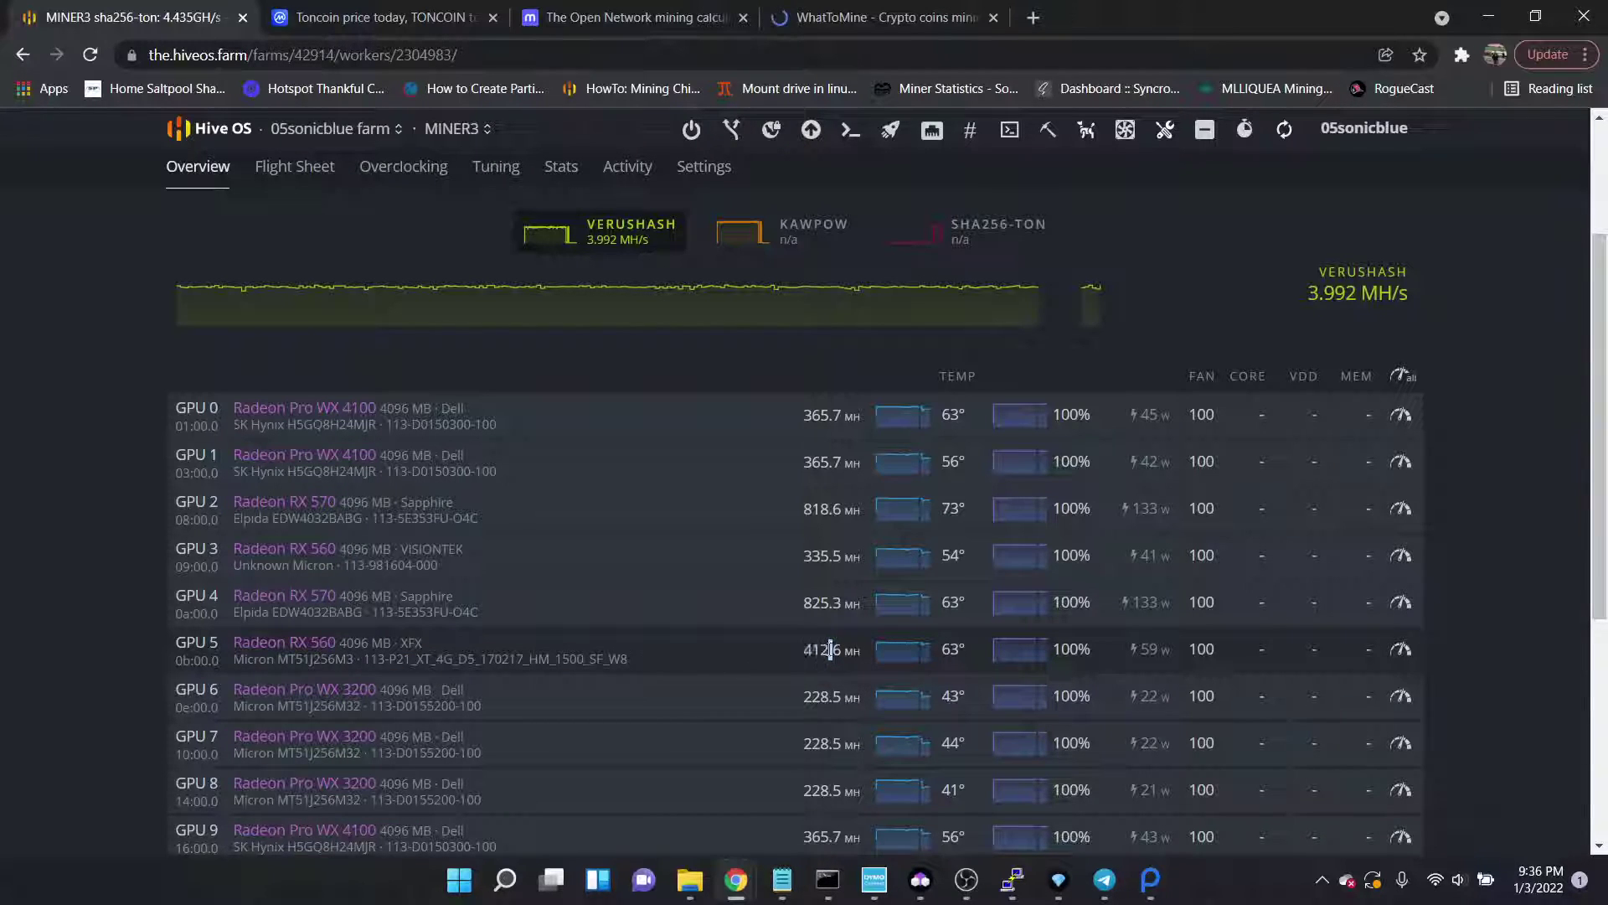
{"action": "left_click_drag", "start_coordinate": [830, 650], "coordinate": [809, 650]}
Check the TON hashrates of MINER3's Radeon Pro WX 3200 cards and identify the Radeon Pro WX 4100 at GPU 9.
{"action": "scroll", "coordinate": [612, 648], "scroll_direction": "down", "scroll_amount": 1}
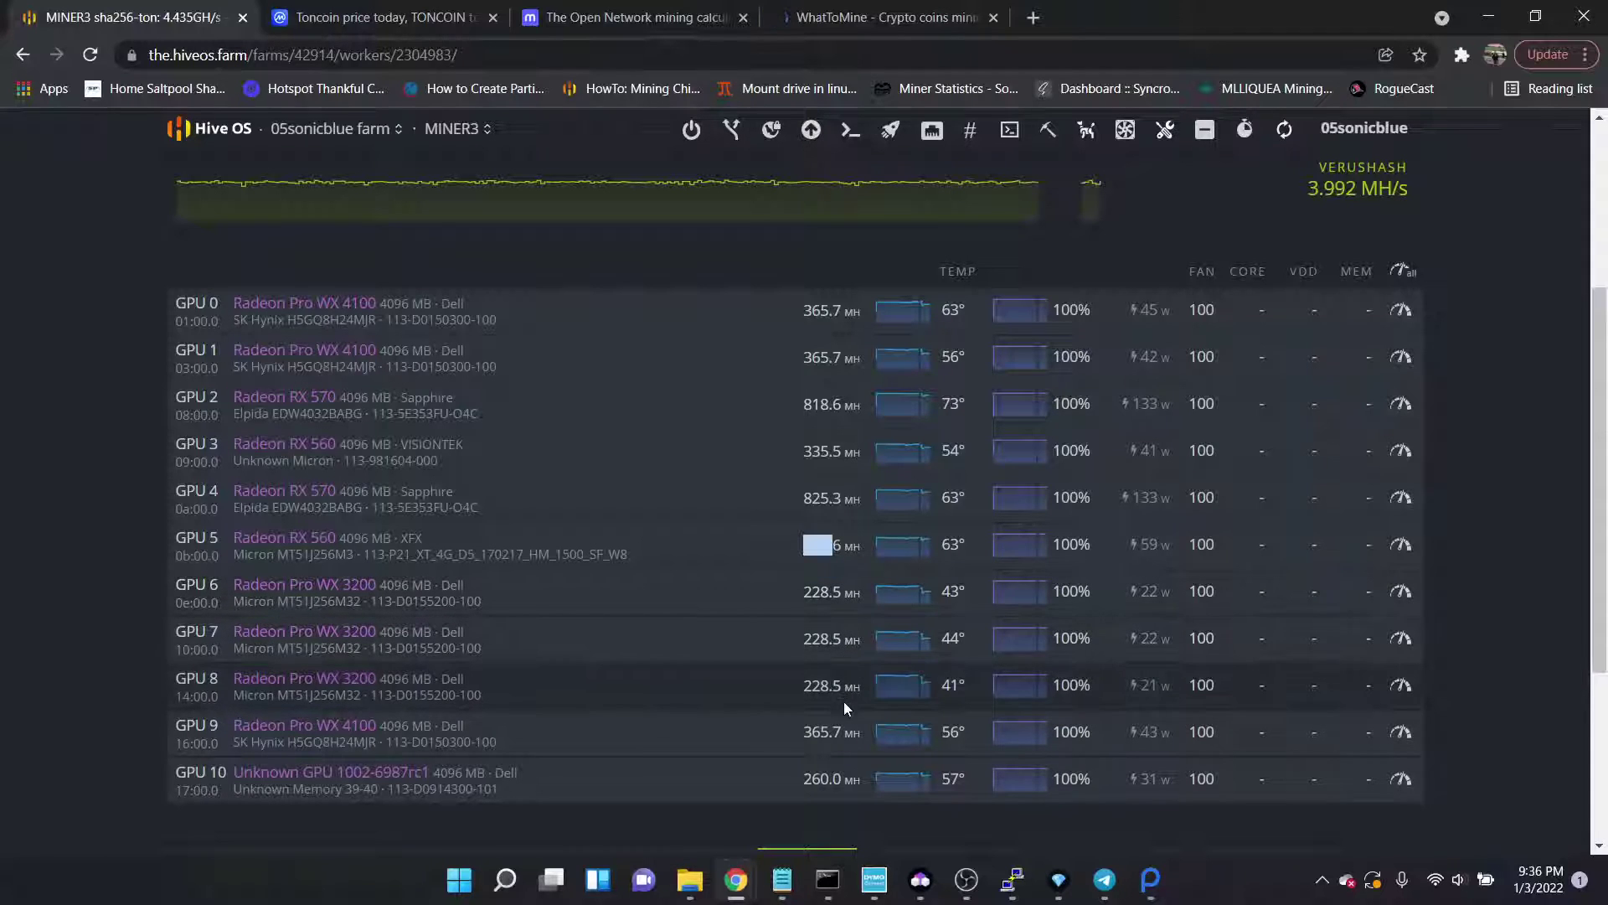
{"action": "left_click_drag", "start_coordinate": [855, 692], "coordinate": [606, 669]}
{"action": "left_click", "coordinate": [604, 672]}
{"action": "left_click_drag", "start_coordinate": [304, 724], "coordinate": [402, 725]}
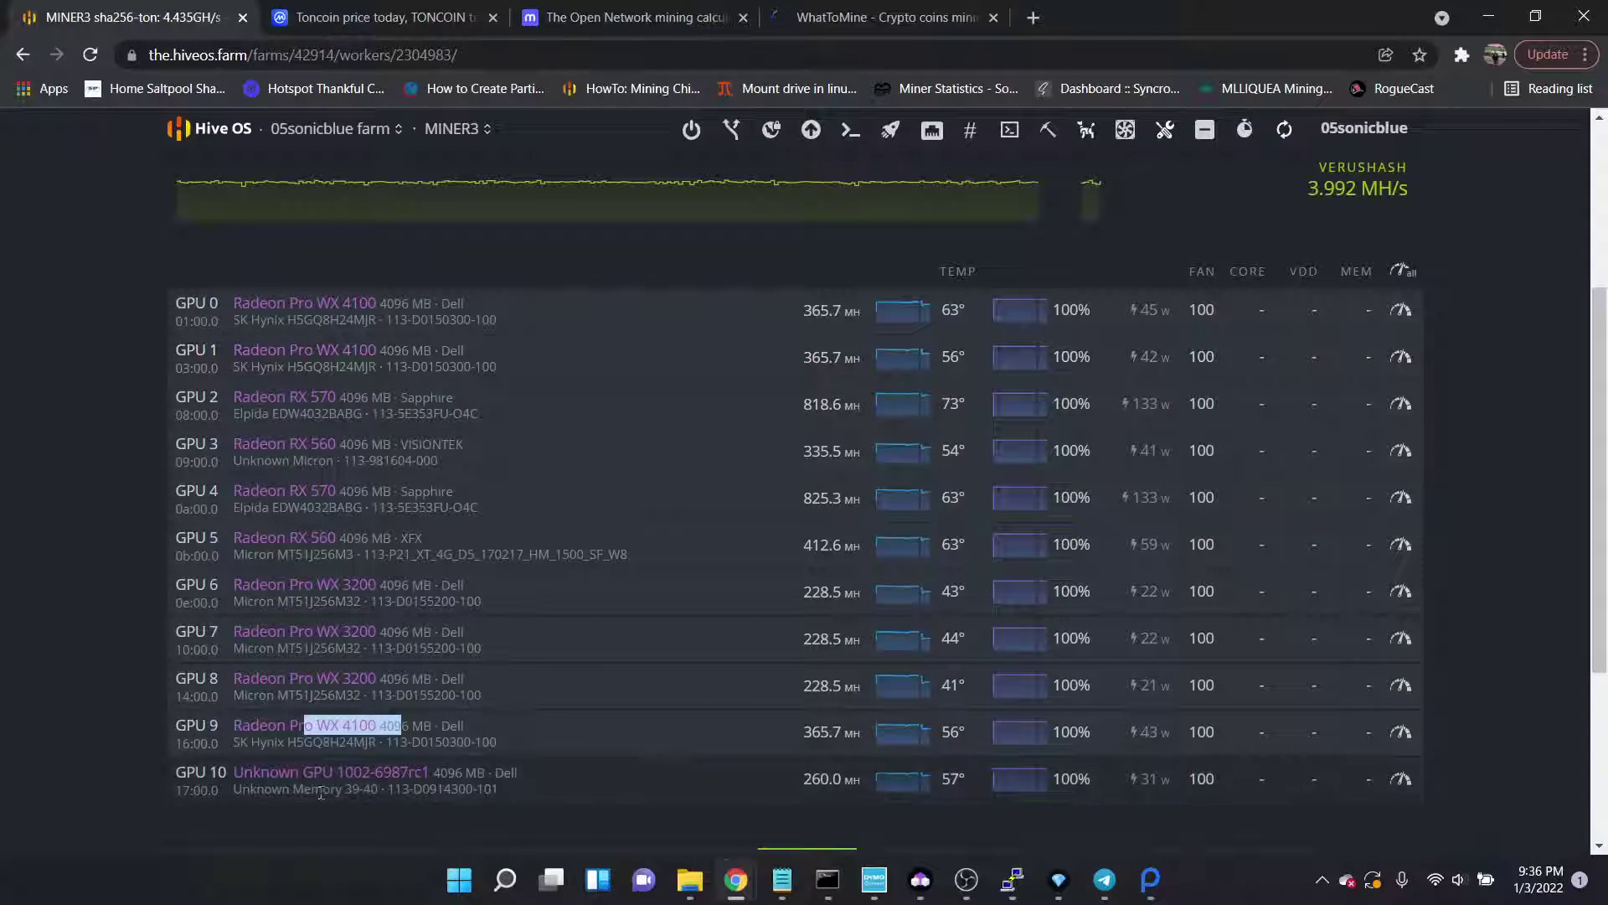
Examine the model details and TON hashrate of MINER3's unknown Dell card at GPU 10.
{"action": "mouse_move", "coordinate": [236, 771]}
{"action": "left_mouse_down"}
{"action": "mouse_move", "coordinate": [311, 779]}
{"action": "mouse_move", "coordinate": [235, 775]}
{"action": "left_mouse_up"}
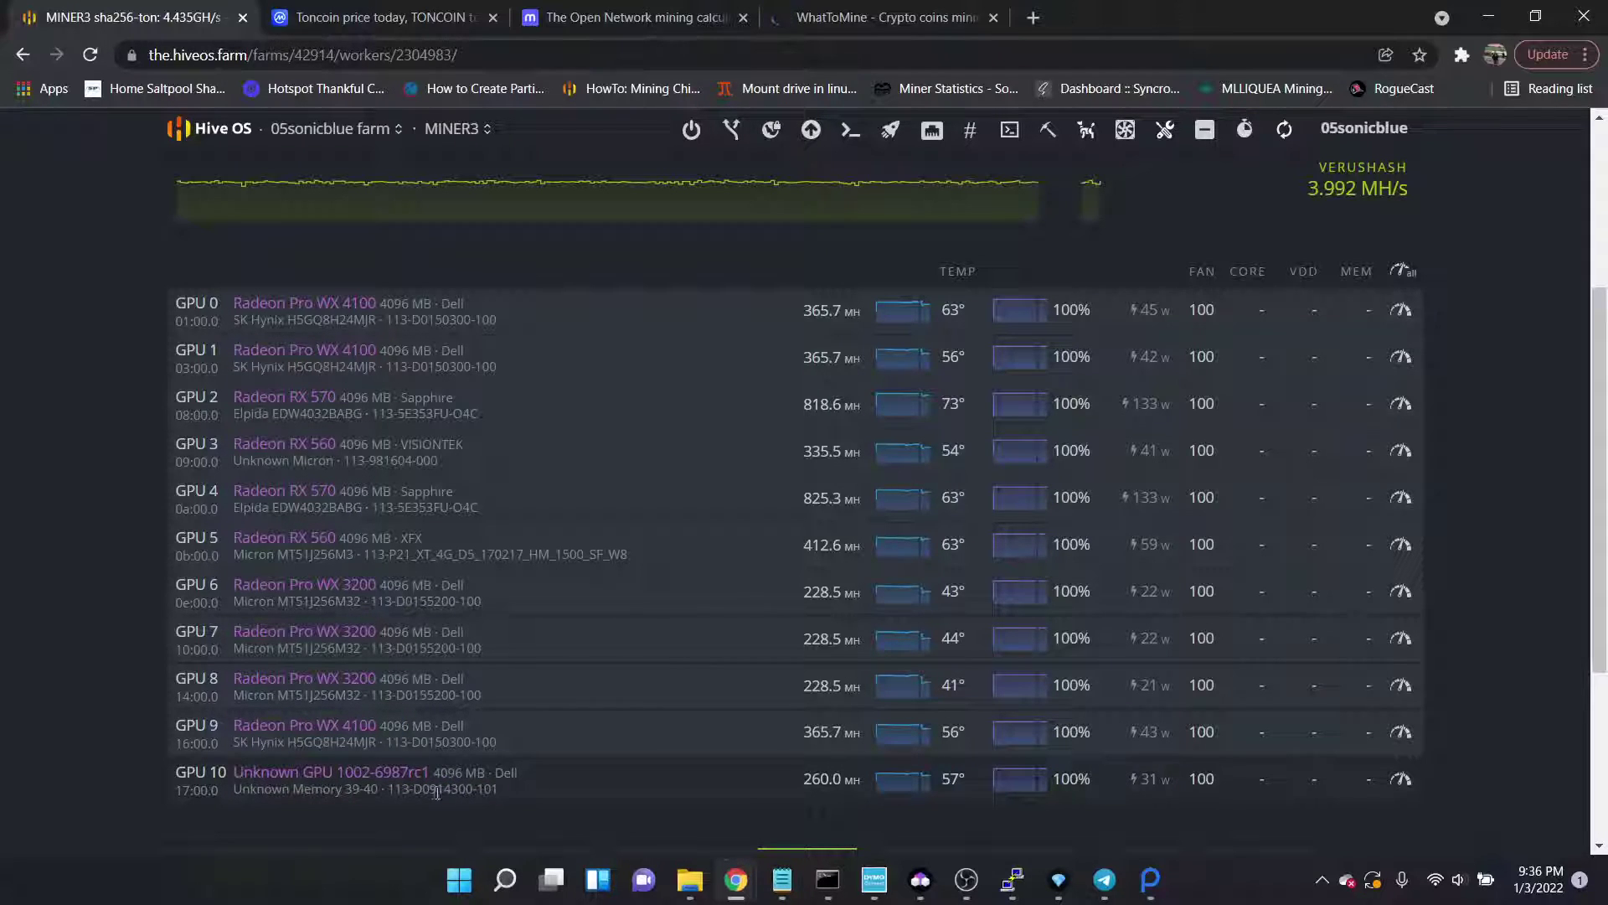
{"action": "left_click_drag", "start_coordinate": [501, 788], "coordinate": [235, 777]}
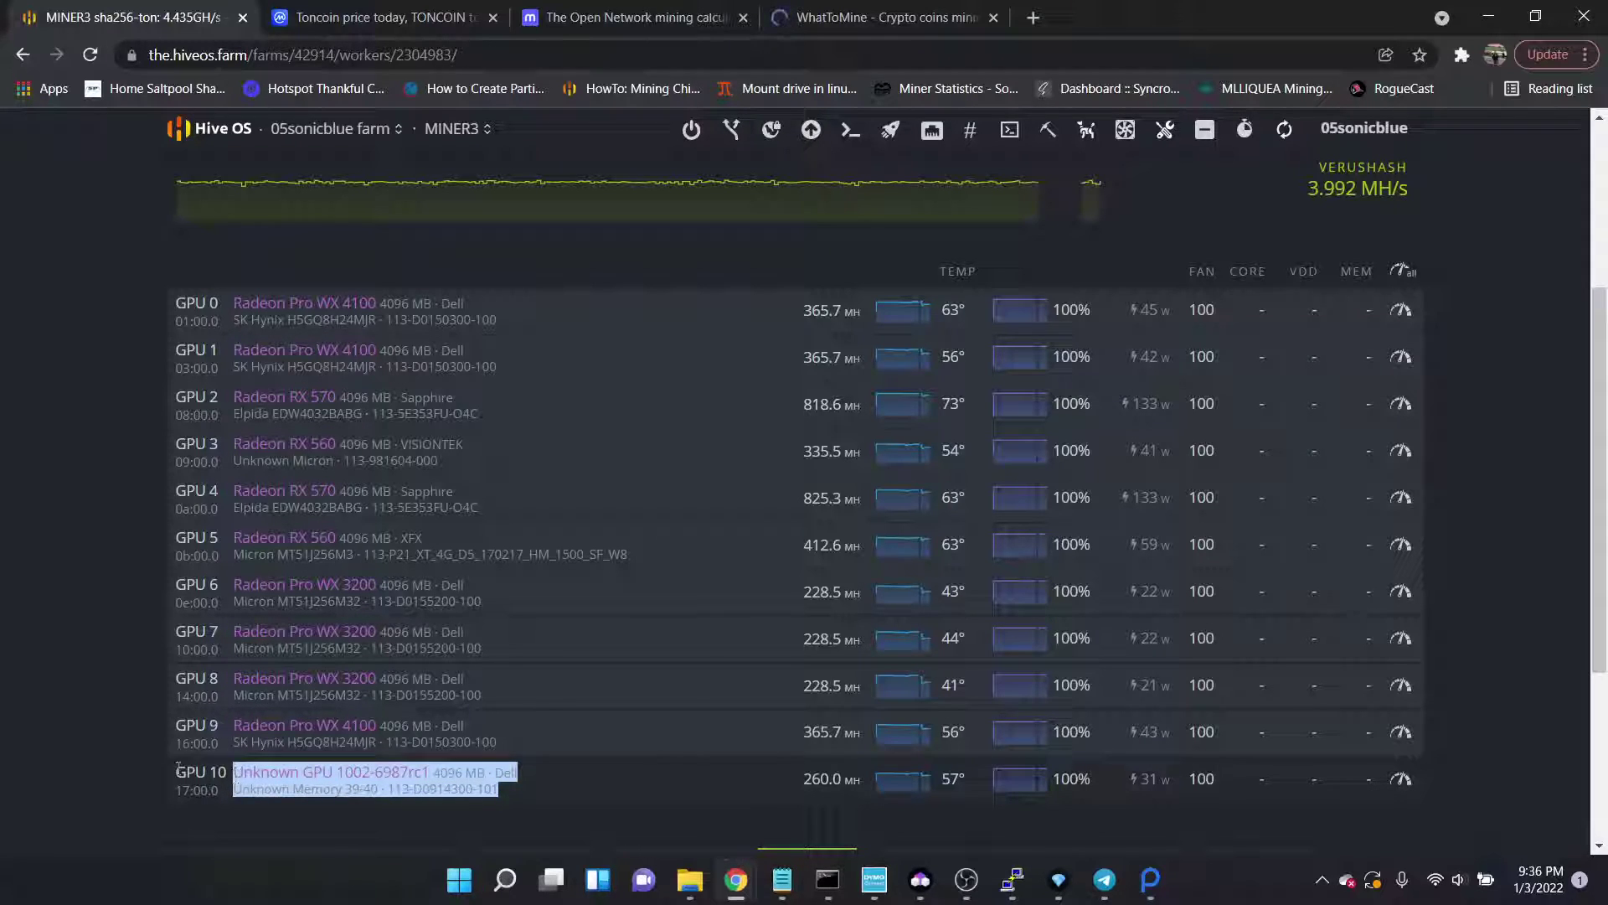
{"action": "left_click", "coordinate": [117, 802]}
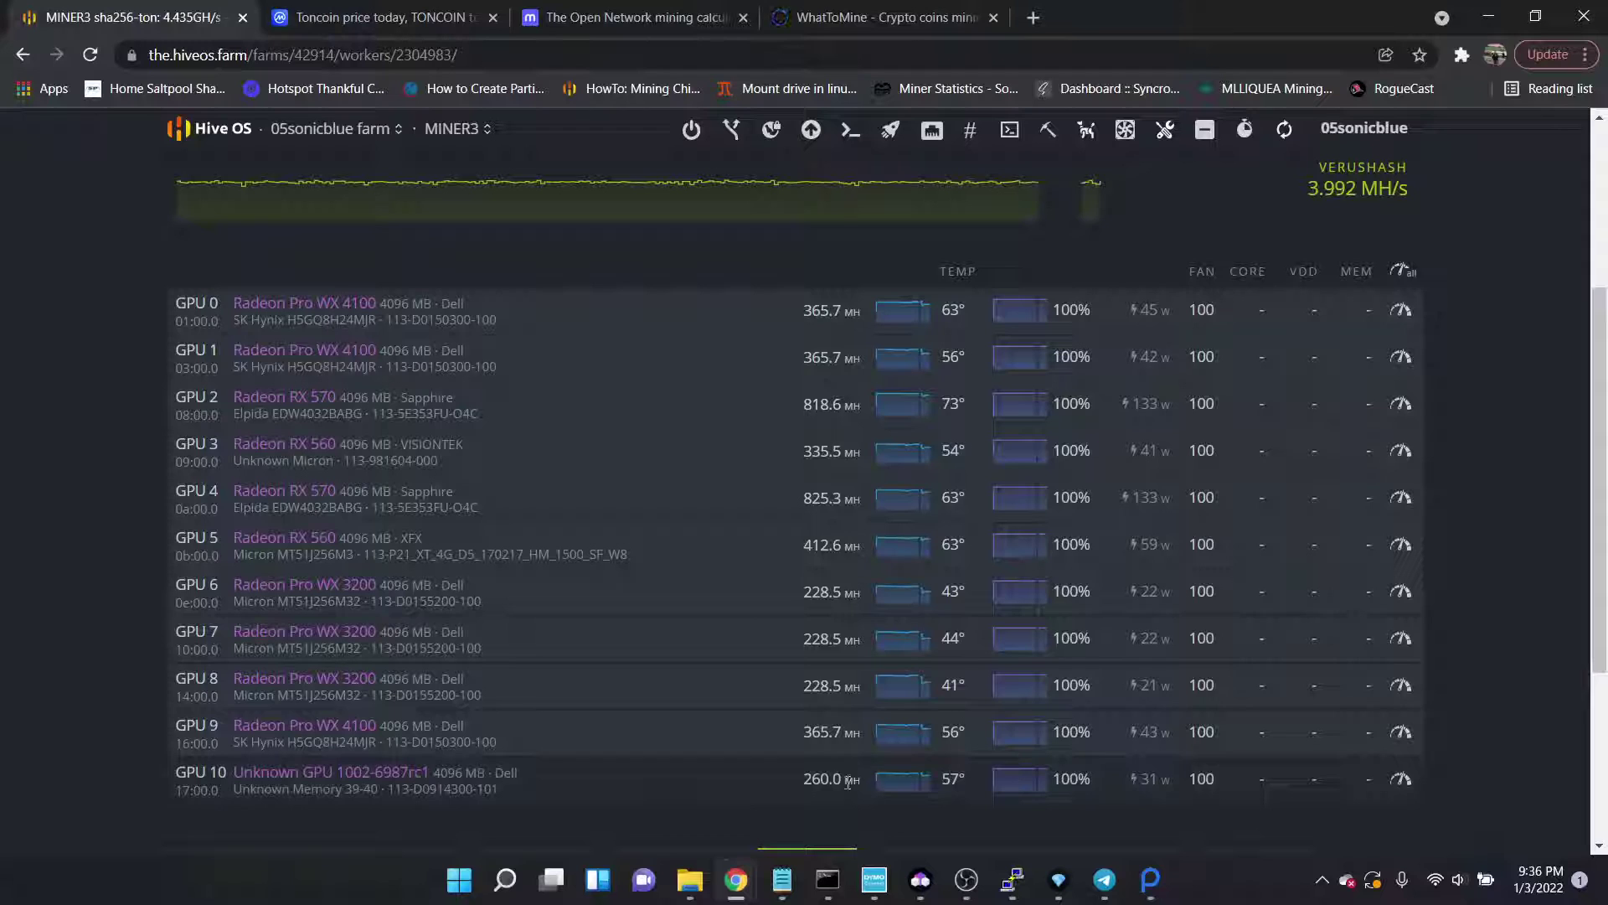
{"action": "left_click_drag", "start_coordinate": [846, 785], "coordinate": [134, 781]}
{"action": "left_click", "coordinate": [638, 800]}
{"action": "left_click_drag", "start_coordinate": [908, 806], "coordinate": [806, 797]}
{"action": "left_click", "coordinate": [816, 796]}
{"action": "left_click_drag", "start_coordinate": [853, 778], "coordinate": [804, 779]}
{"action": "left_click", "coordinate": [408, 789]}
{"action": "left_click_drag", "start_coordinate": [831, 776], "coordinate": [820, 778]}
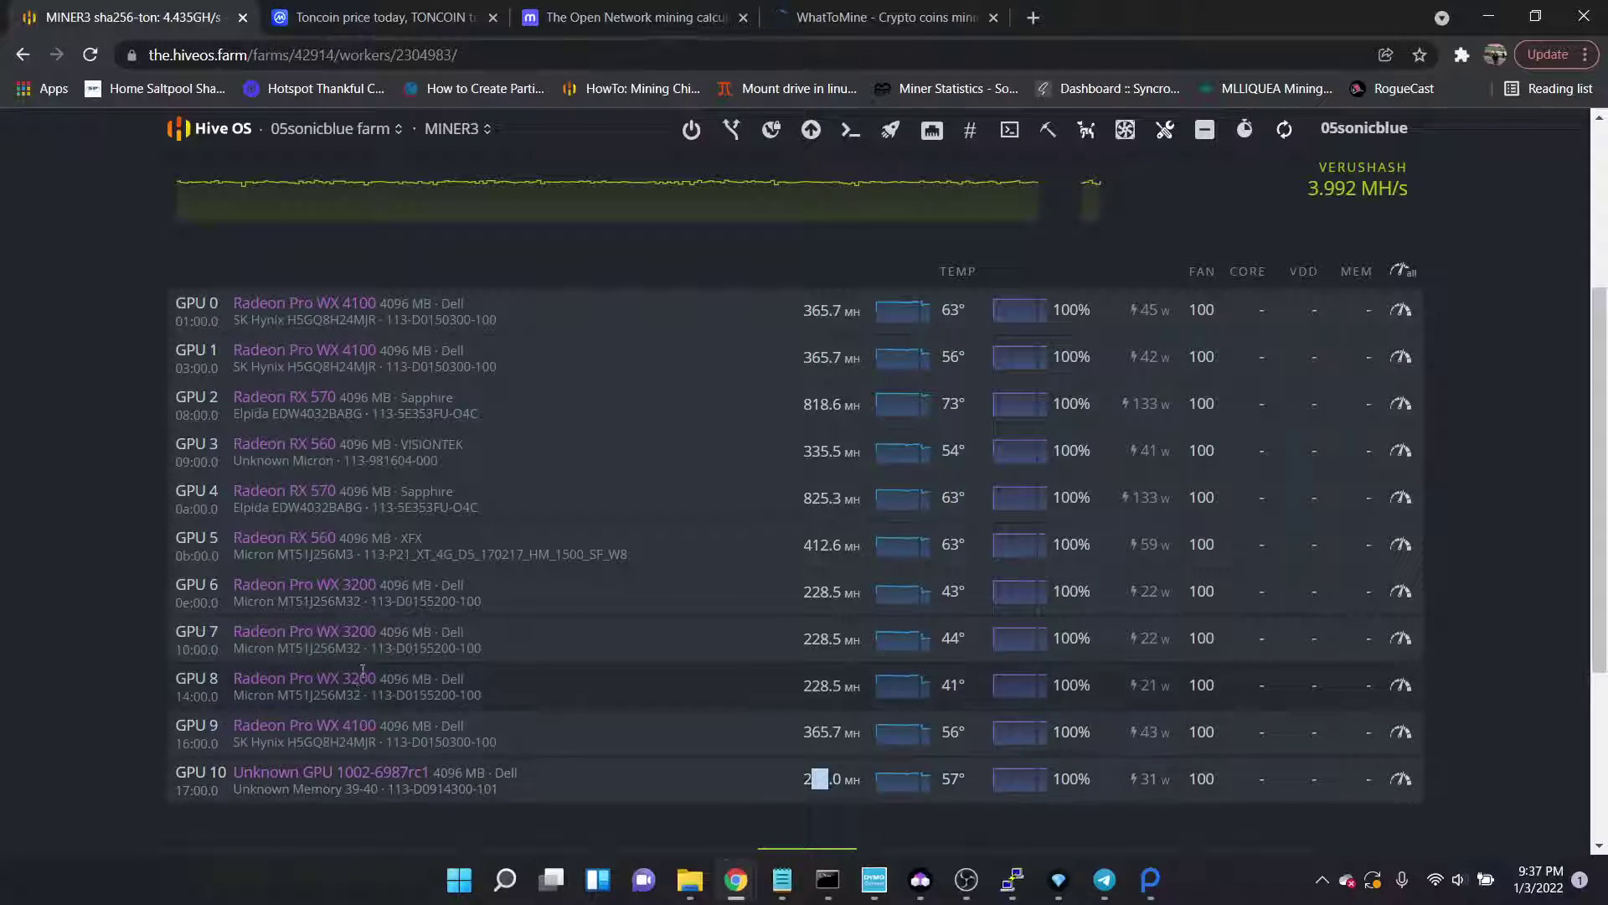
Compare MINER3's Radeon Pro WX 3200 cards at GPU 7 and GPU 8 with the TON hashrate of GPU 10.
{"action": "left_click_drag", "start_coordinate": [305, 633], "coordinate": [458, 694]}
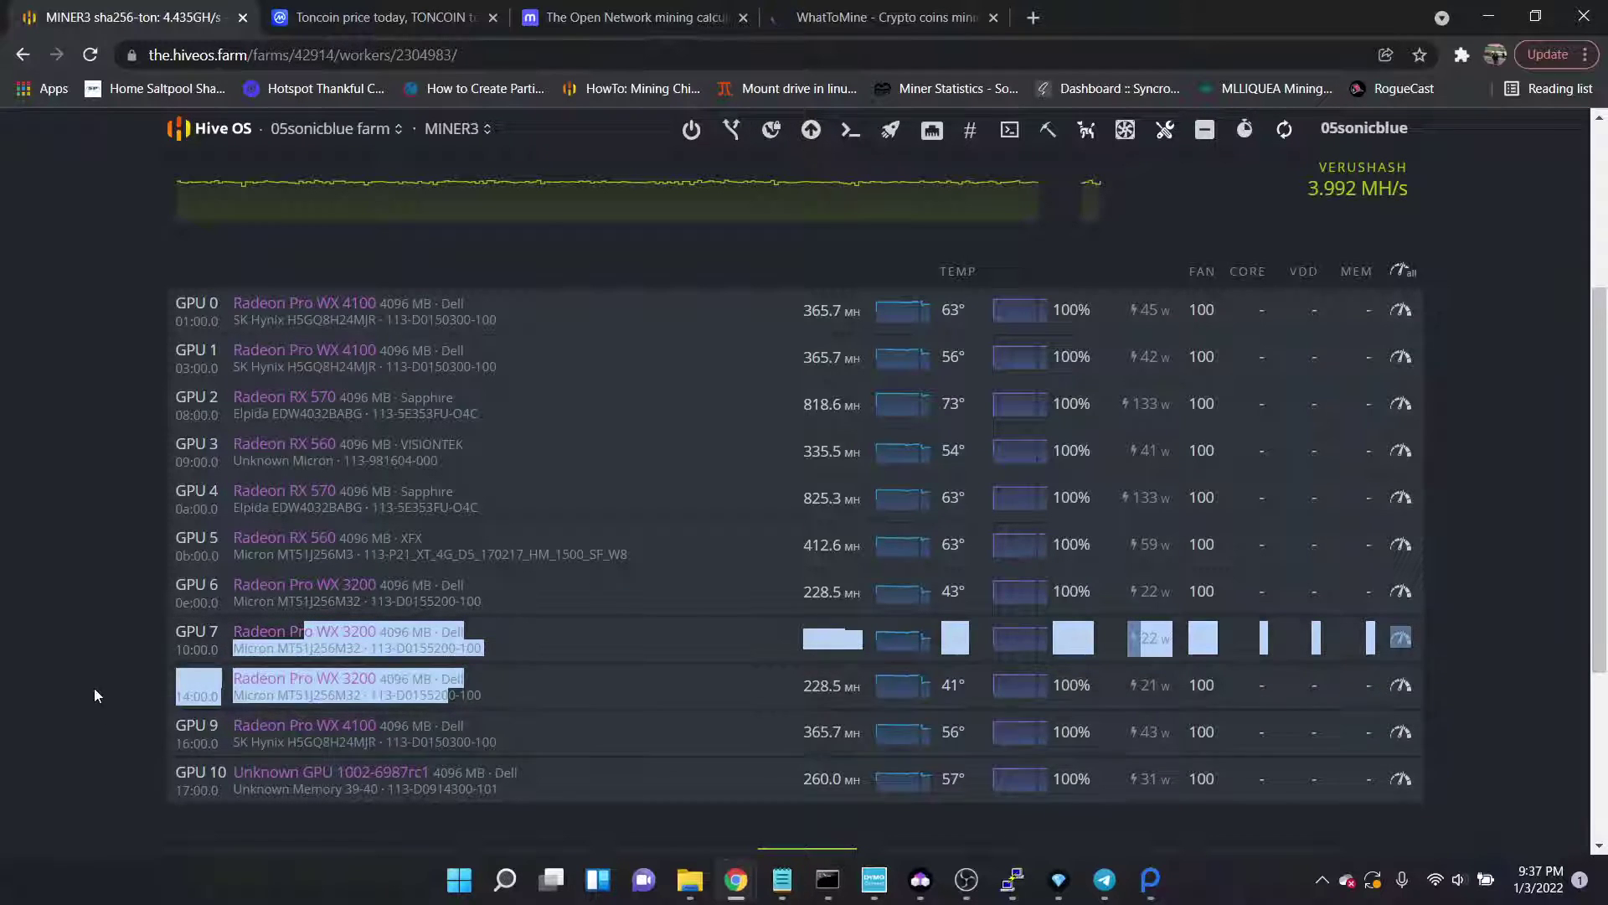
{"action": "left_click", "coordinate": [164, 676]}
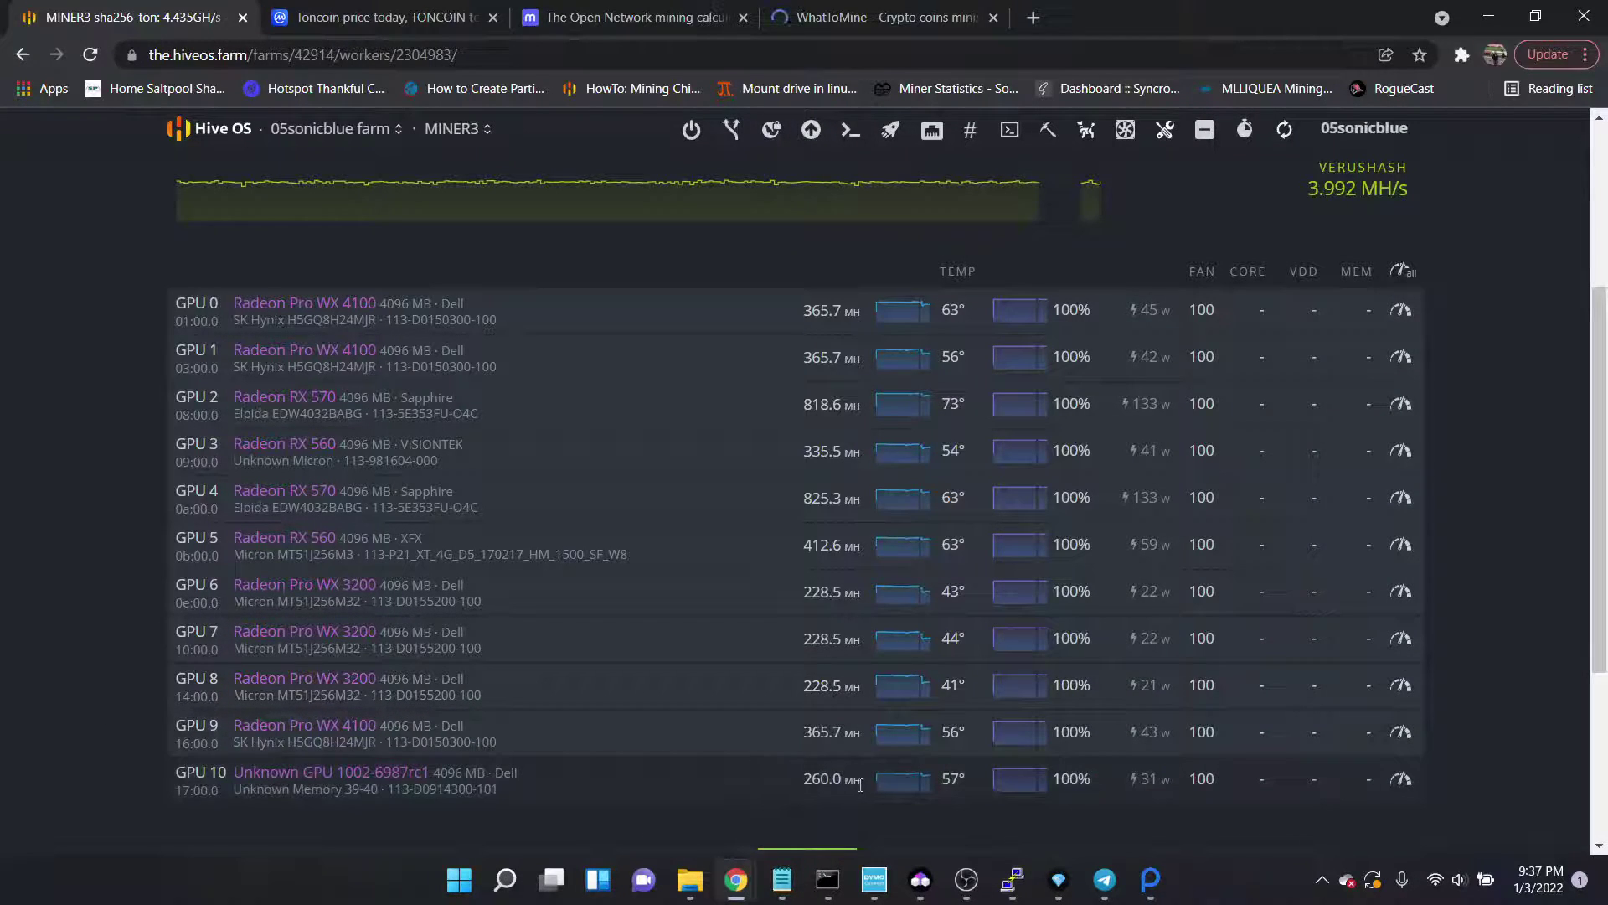
{"action": "left_click_drag", "start_coordinate": [860, 785], "coordinate": [265, 772]}
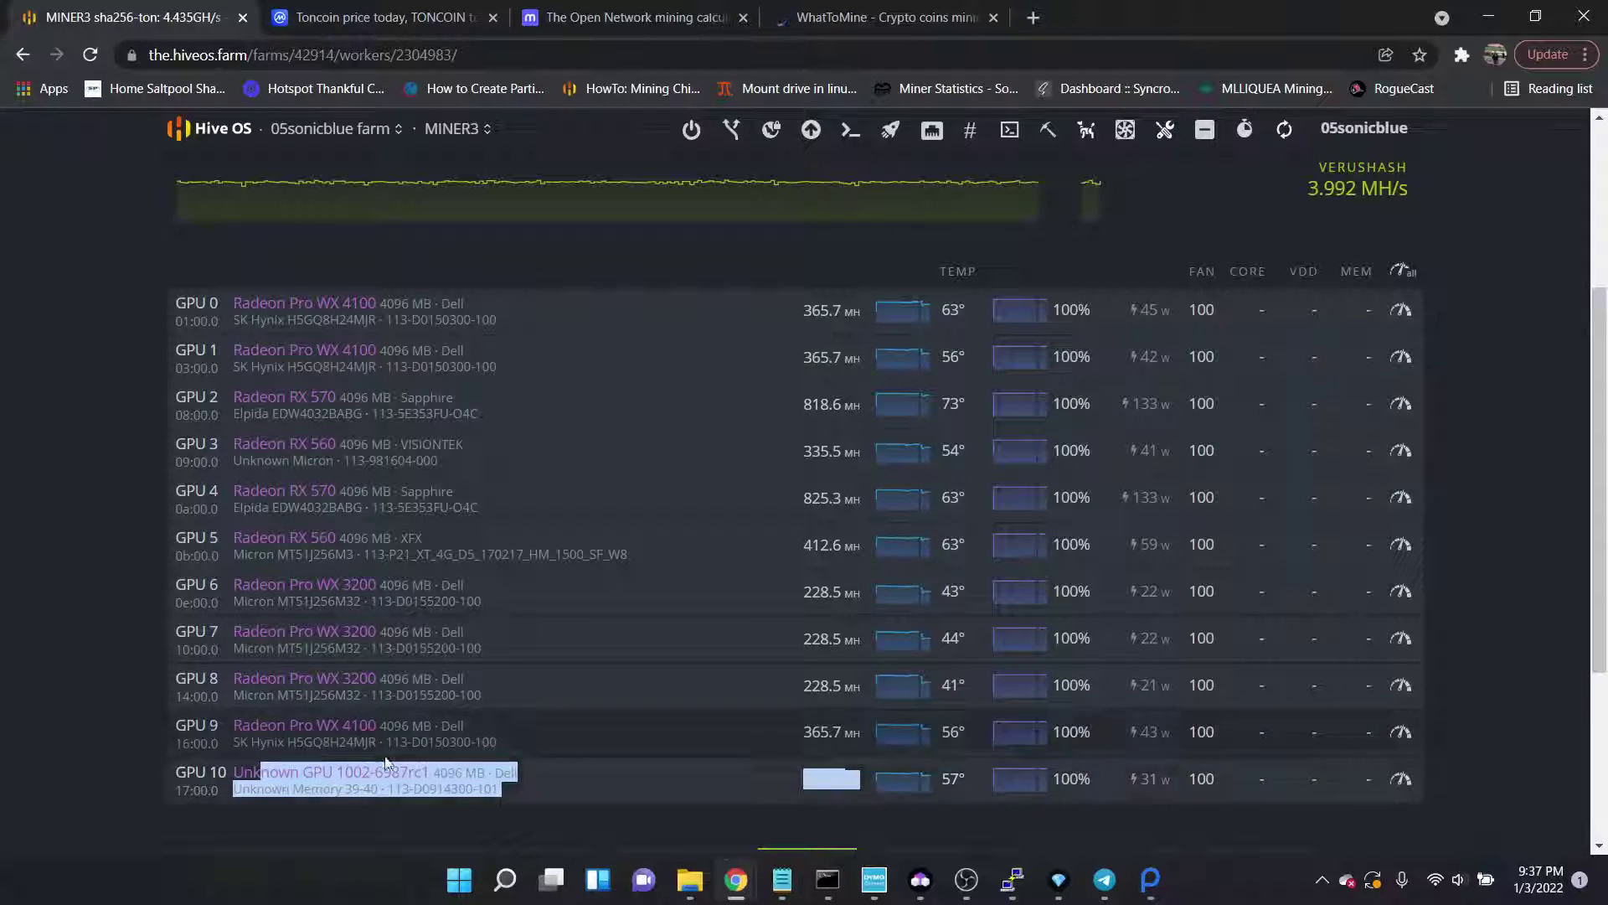
{"action": "left_click", "coordinate": [854, 779]}
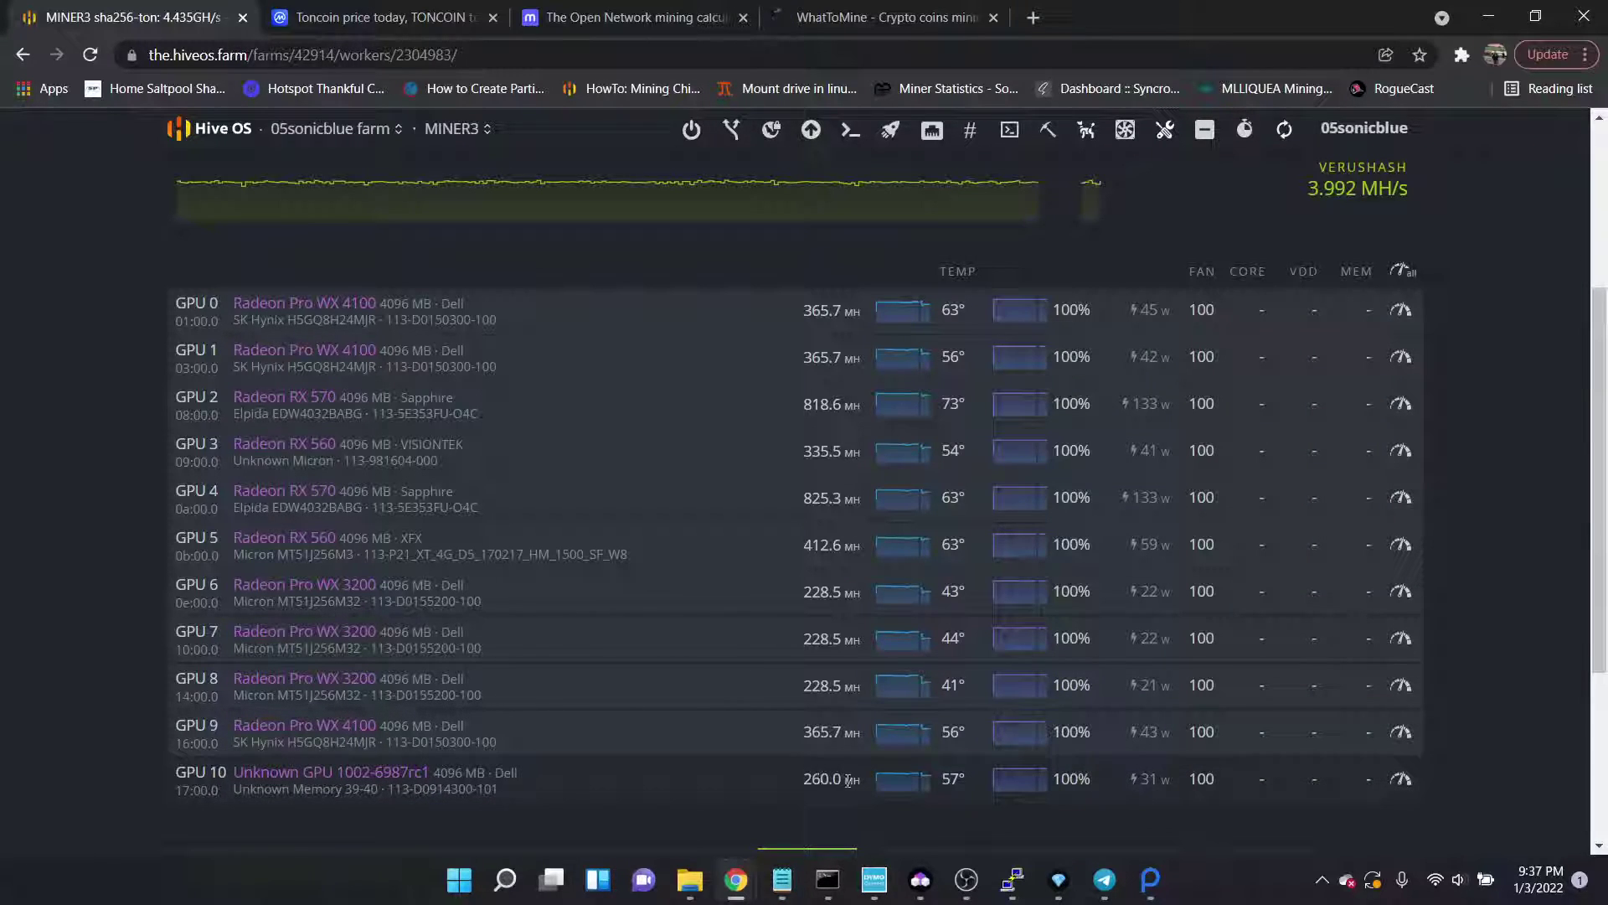
{"action": "left_click_drag", "start_coordinate": [849, 781], "coordinate": [736, 789]}
{"action": "scroll", "coordinate": [68, 767], "scroll_direction": "down", "scroll_amount": 3}
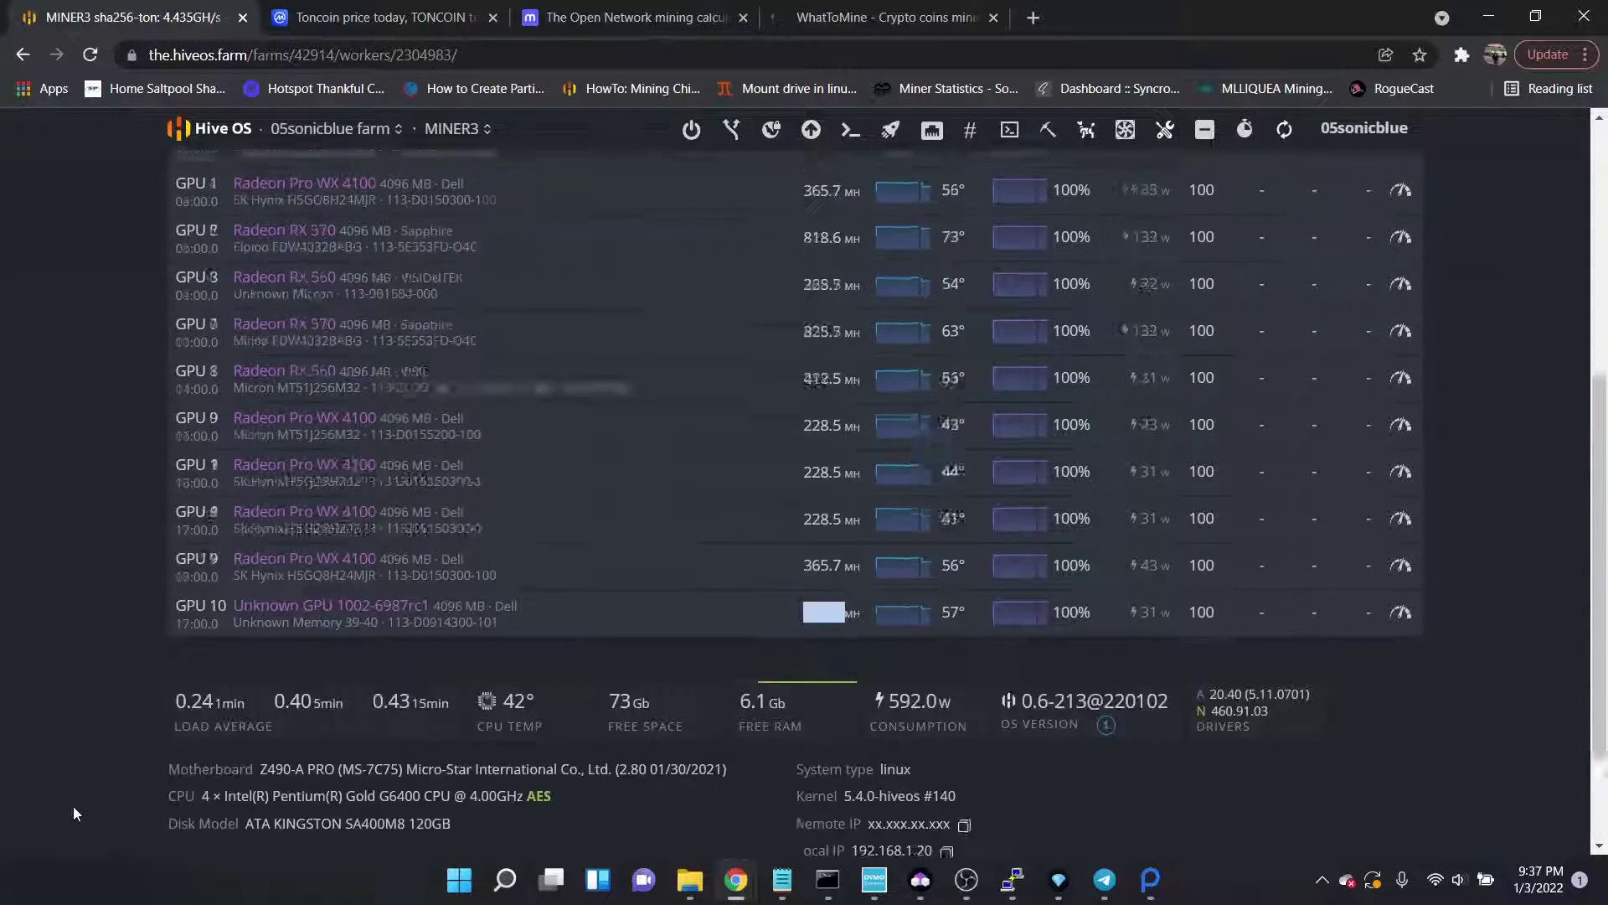
{"action": "scroll", "coordinate": [71, 801], "scroll_direction": "up", "scroll_amount": 5}
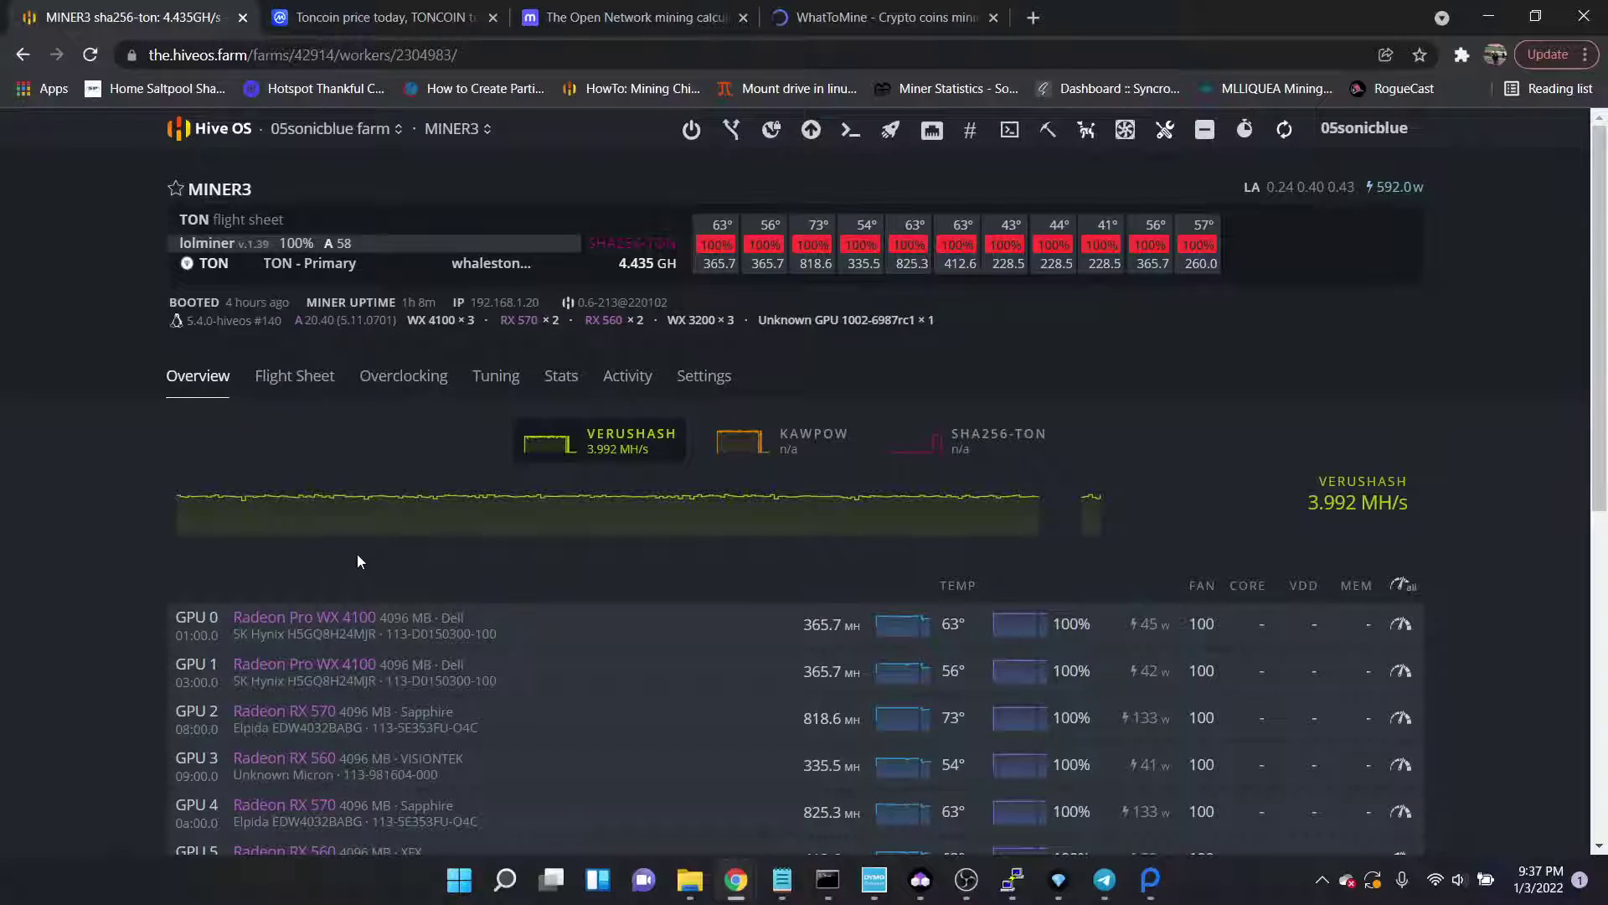
Return to the farm's worker list, open REBTECH and check the TON hashrates of its RTX A2000 cards.
{"action": "left_click", "coordinate": [333, 129]}
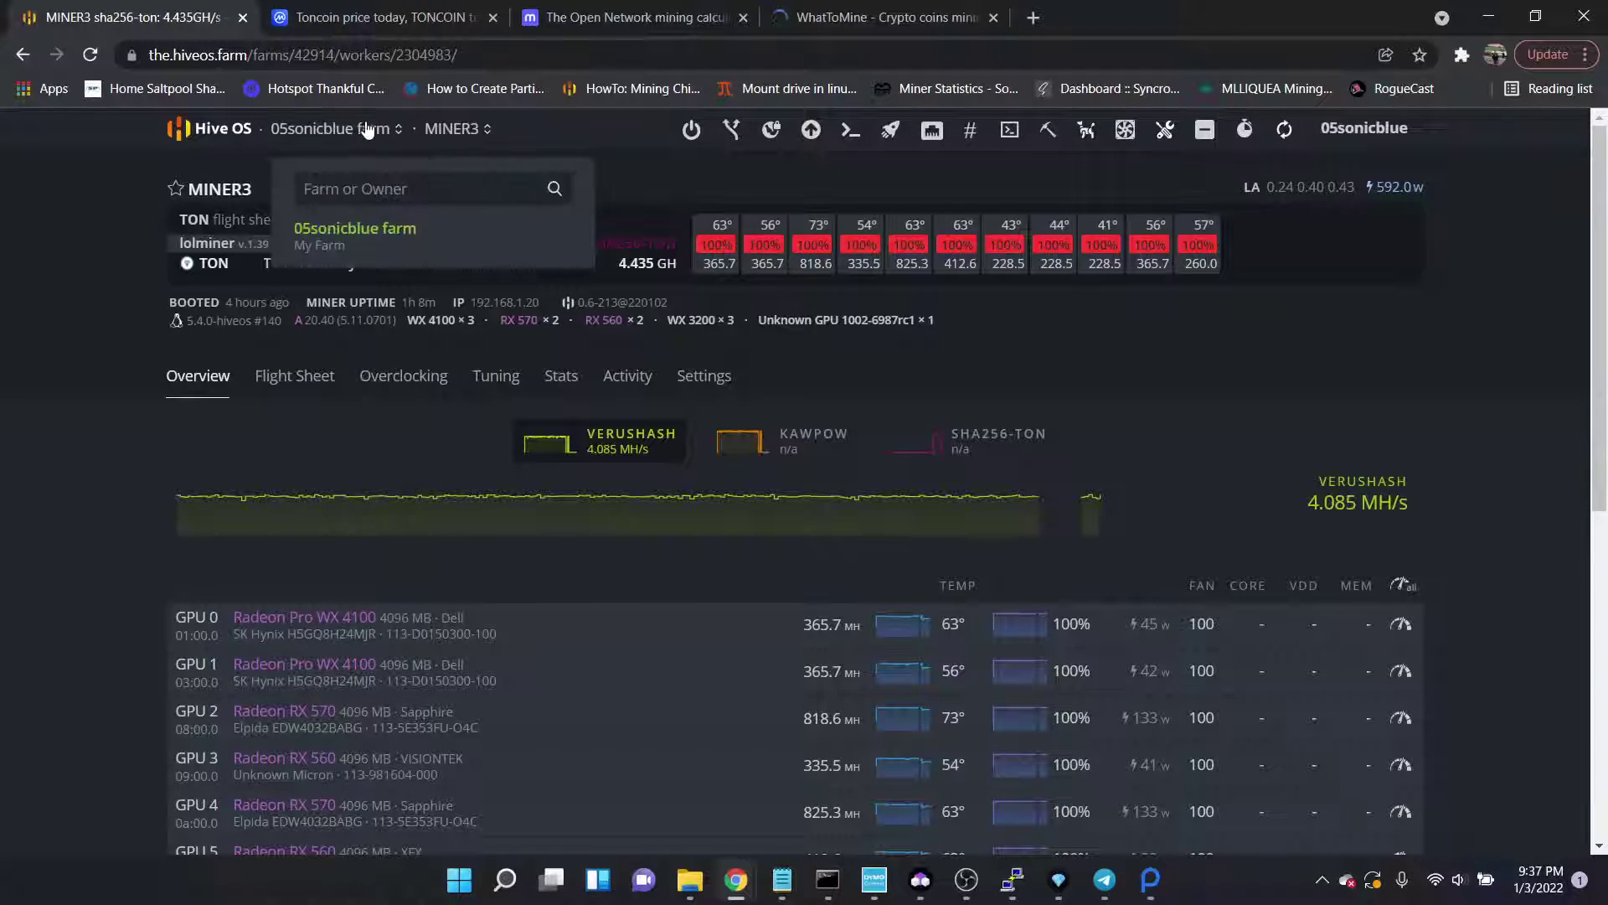
{"action": "left_click", "coordinate": [368, 241]}
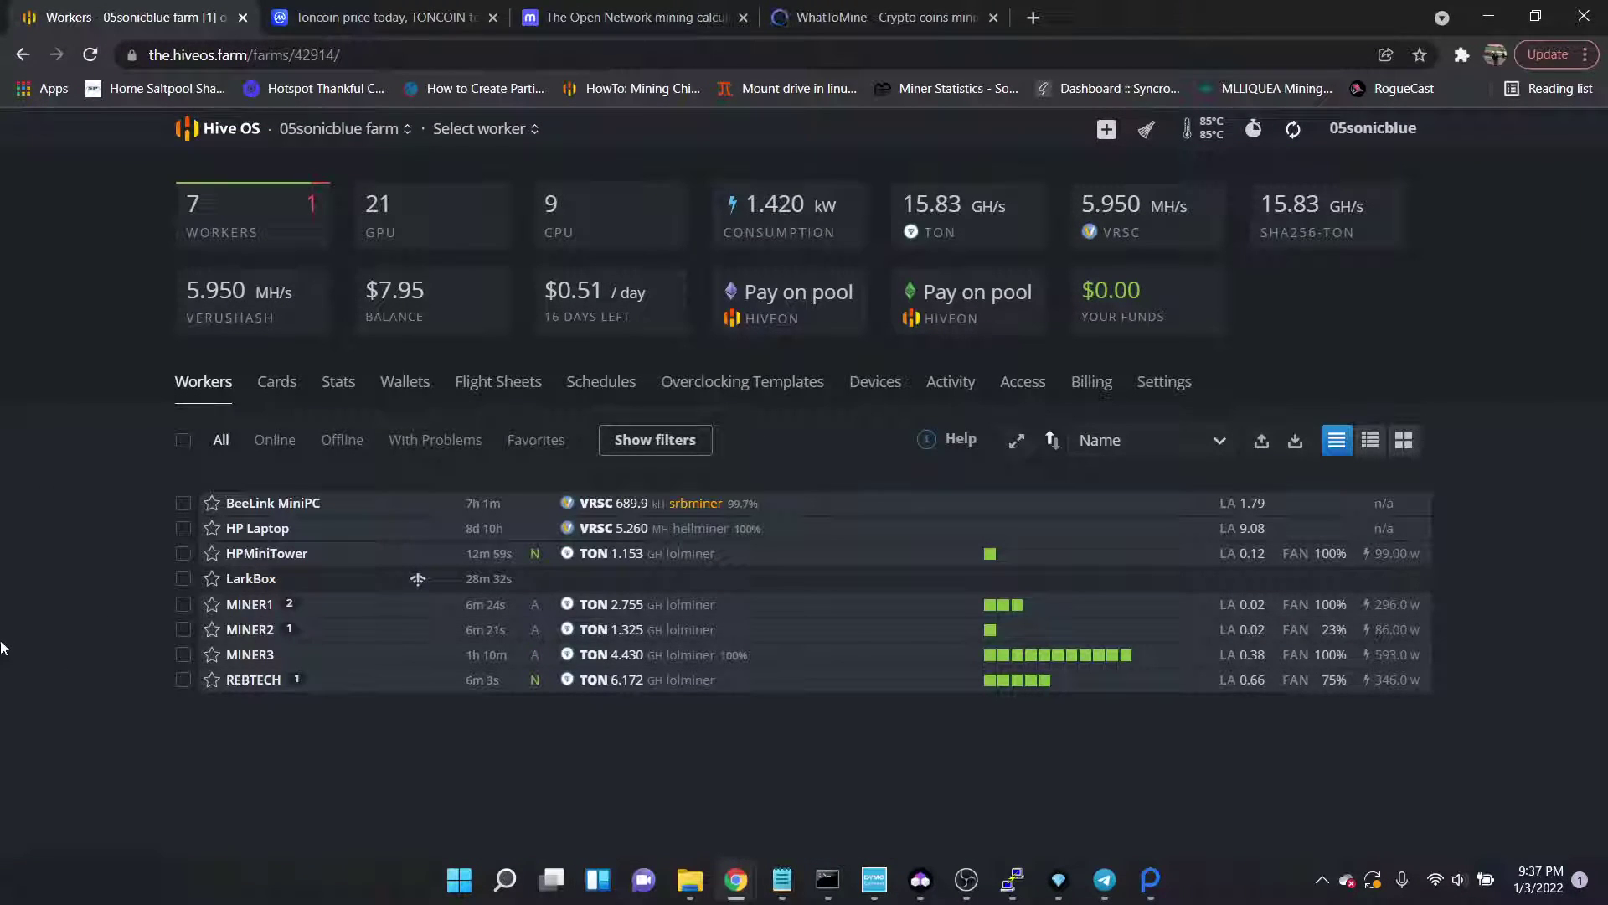
{"action": "left_click", "coordinate": [253, 680]}
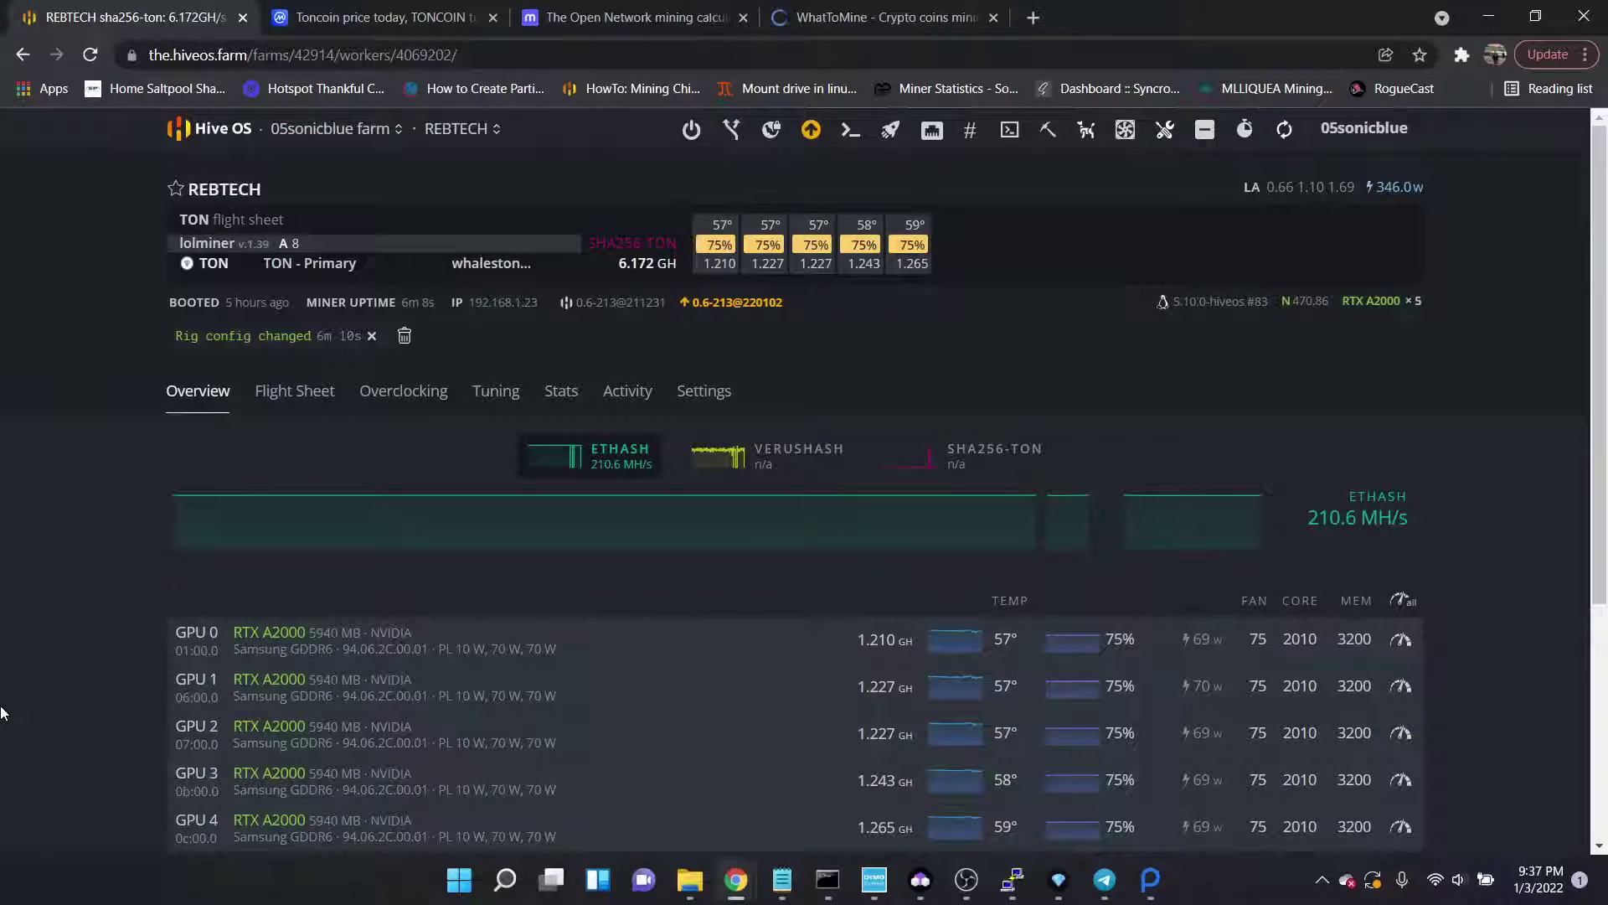
{"action": "scroll", "coordinate": [72, 675], "scroll_direction": "down", "scroll_amount": 1}
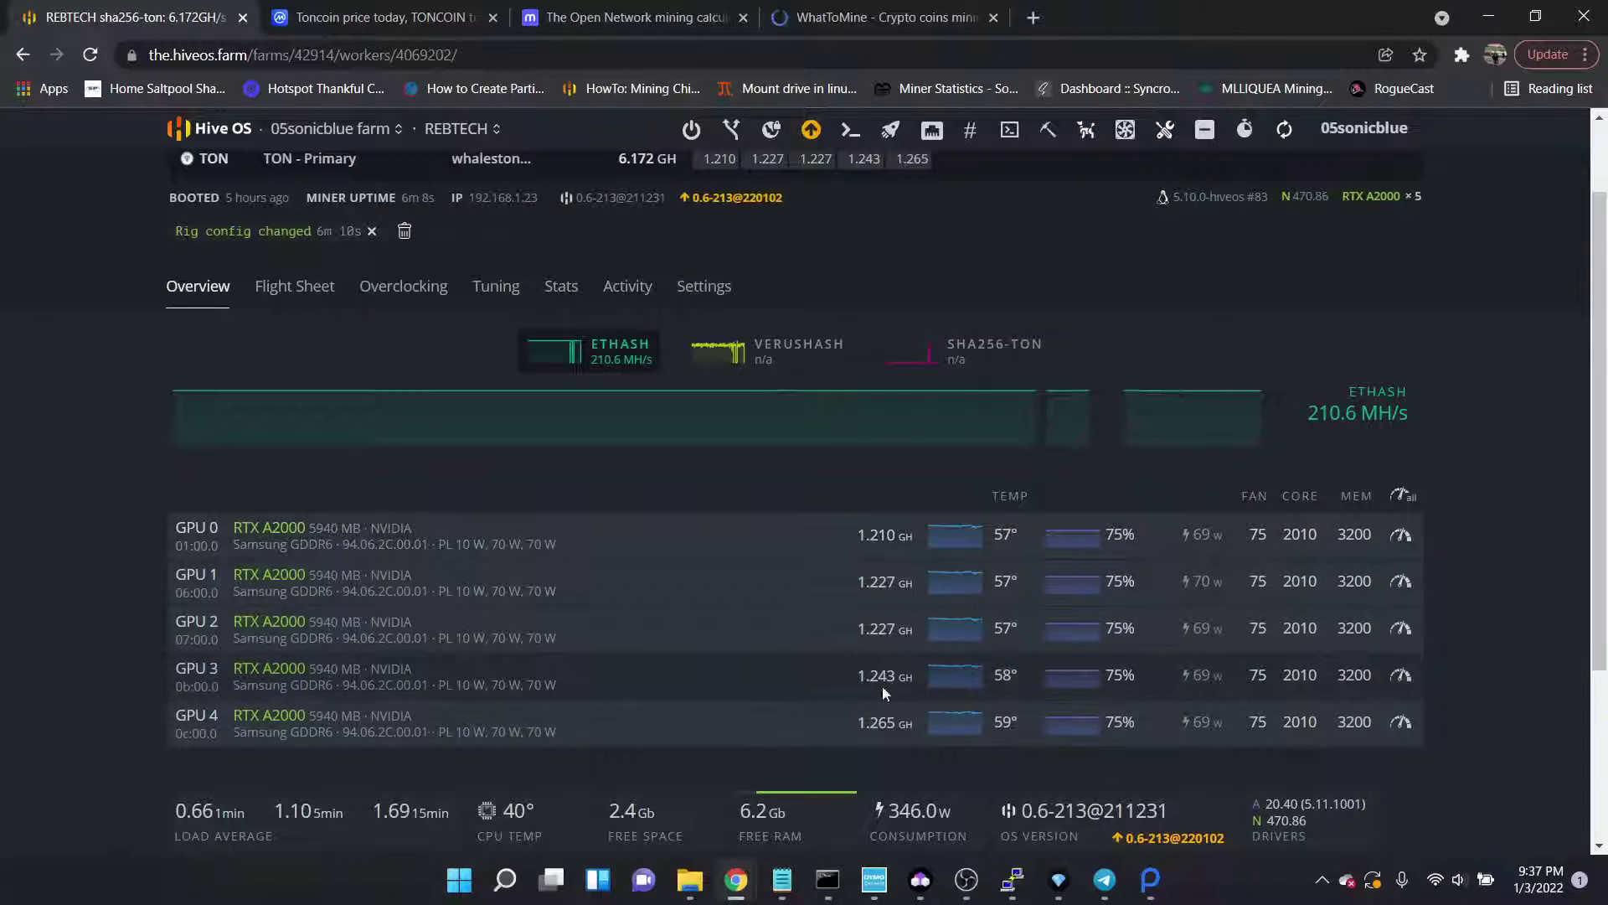
{"action": "scroll", "coordinate": [879, 640], "scroll_direction": "up", "scroll_amount": 1}
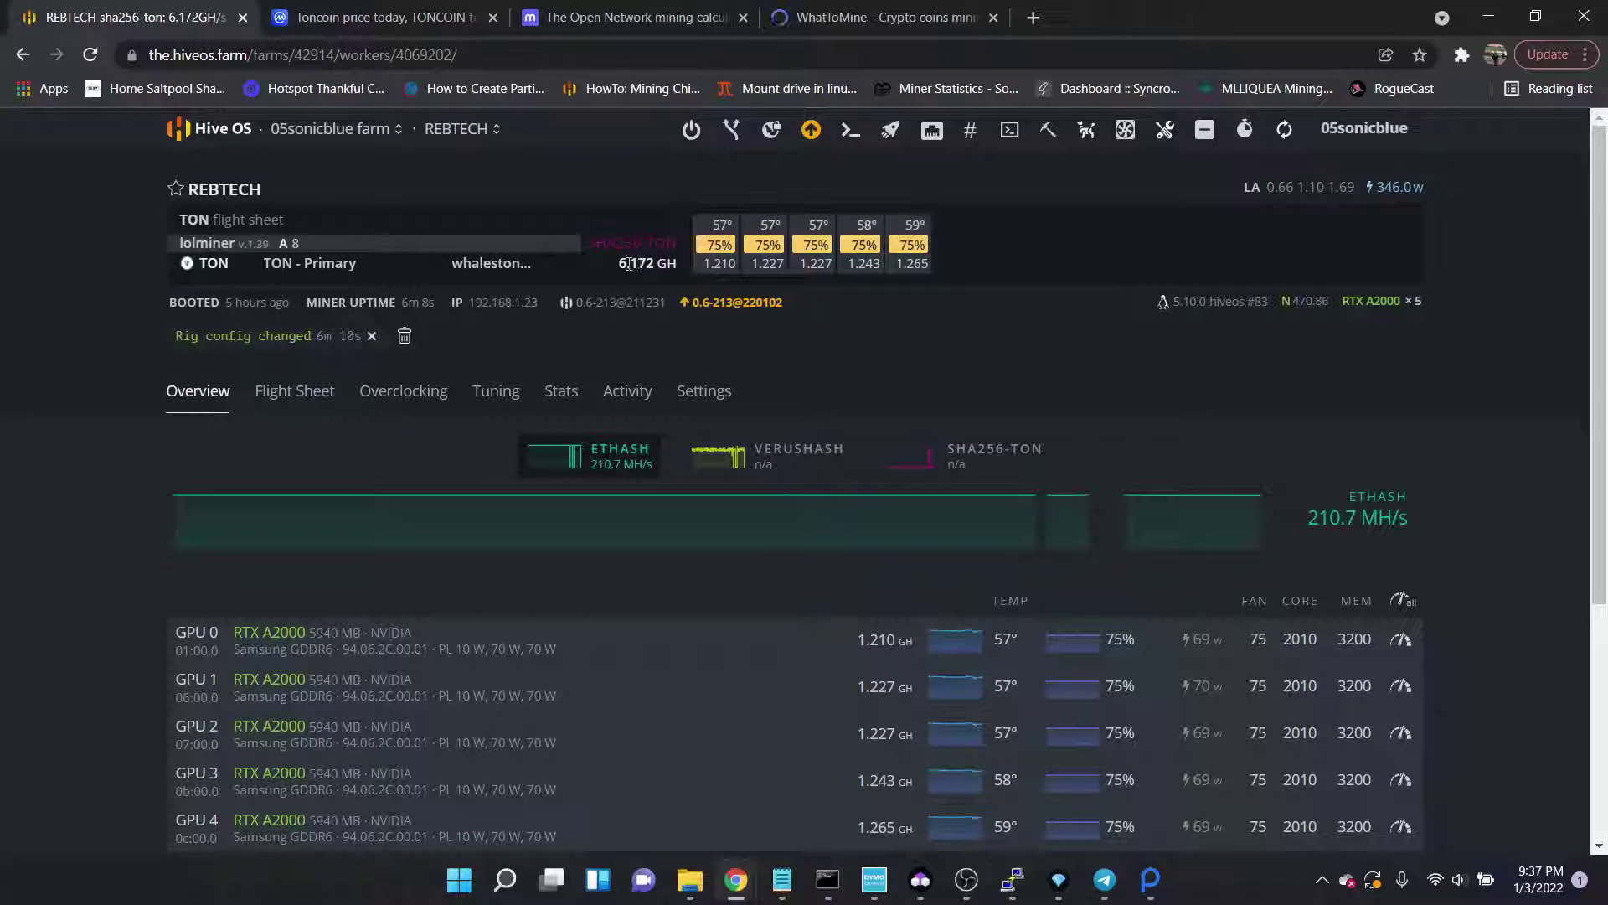
Calculate REBTECH's TON earnings in the minerstat calculator at 6.172 GH/s and check the income for the last 24 hours.
{"action": "left_click", "coordinate": [841, 17]}
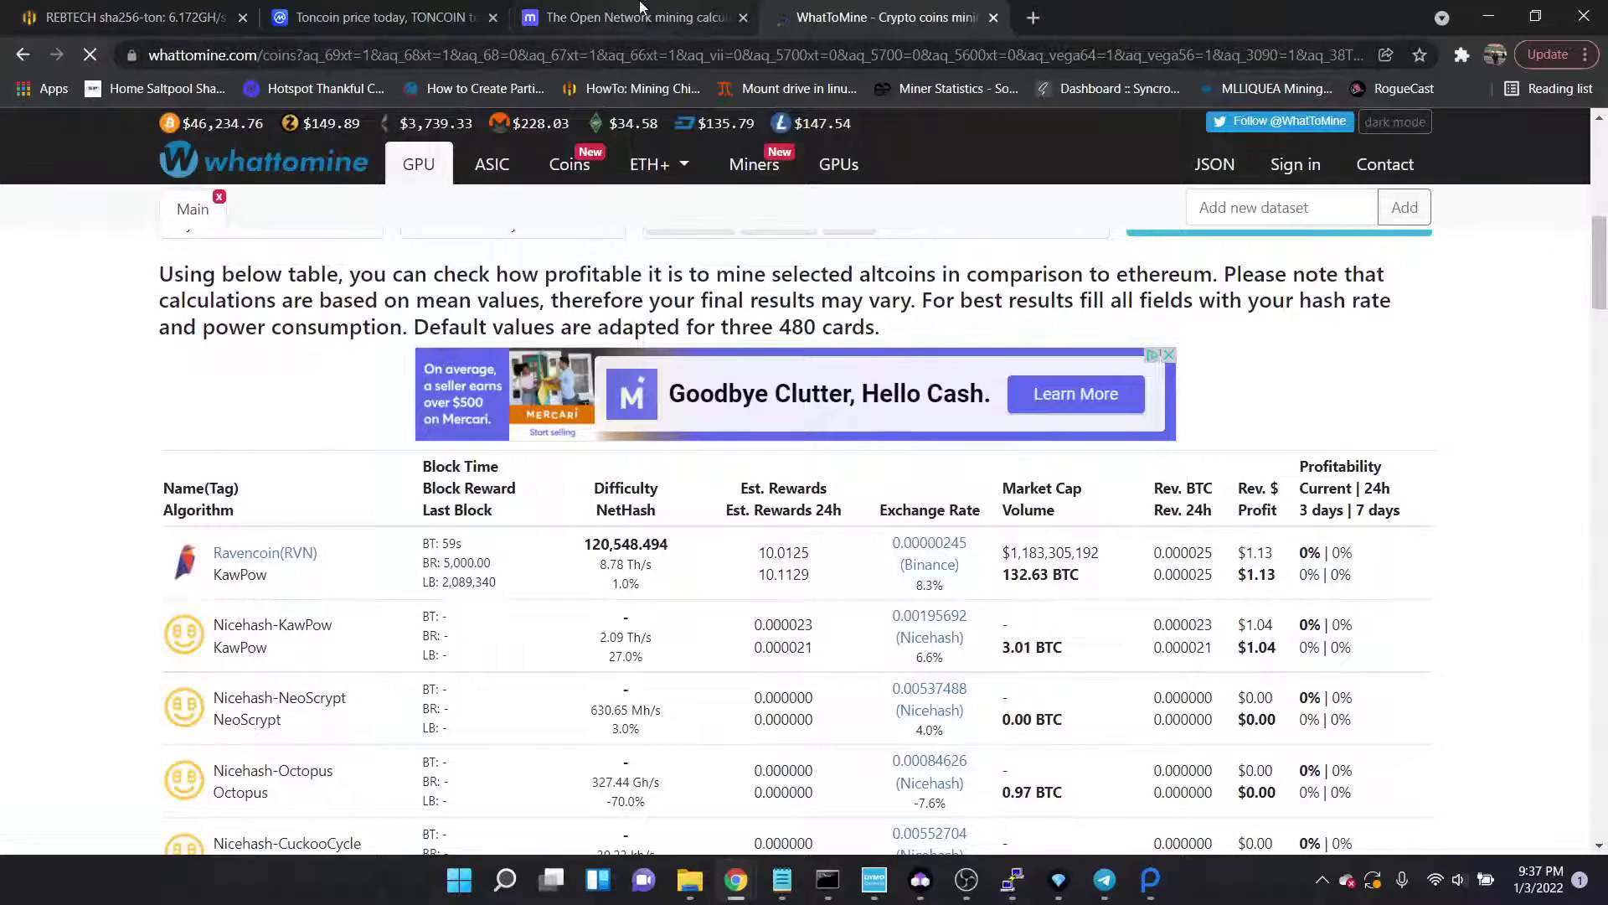
{"action": "left_click", "coordinate": [662, 17]}
{"action": "left_click_drag", "start_coordinate": [532, 463], "coordinate": [341, 479]}
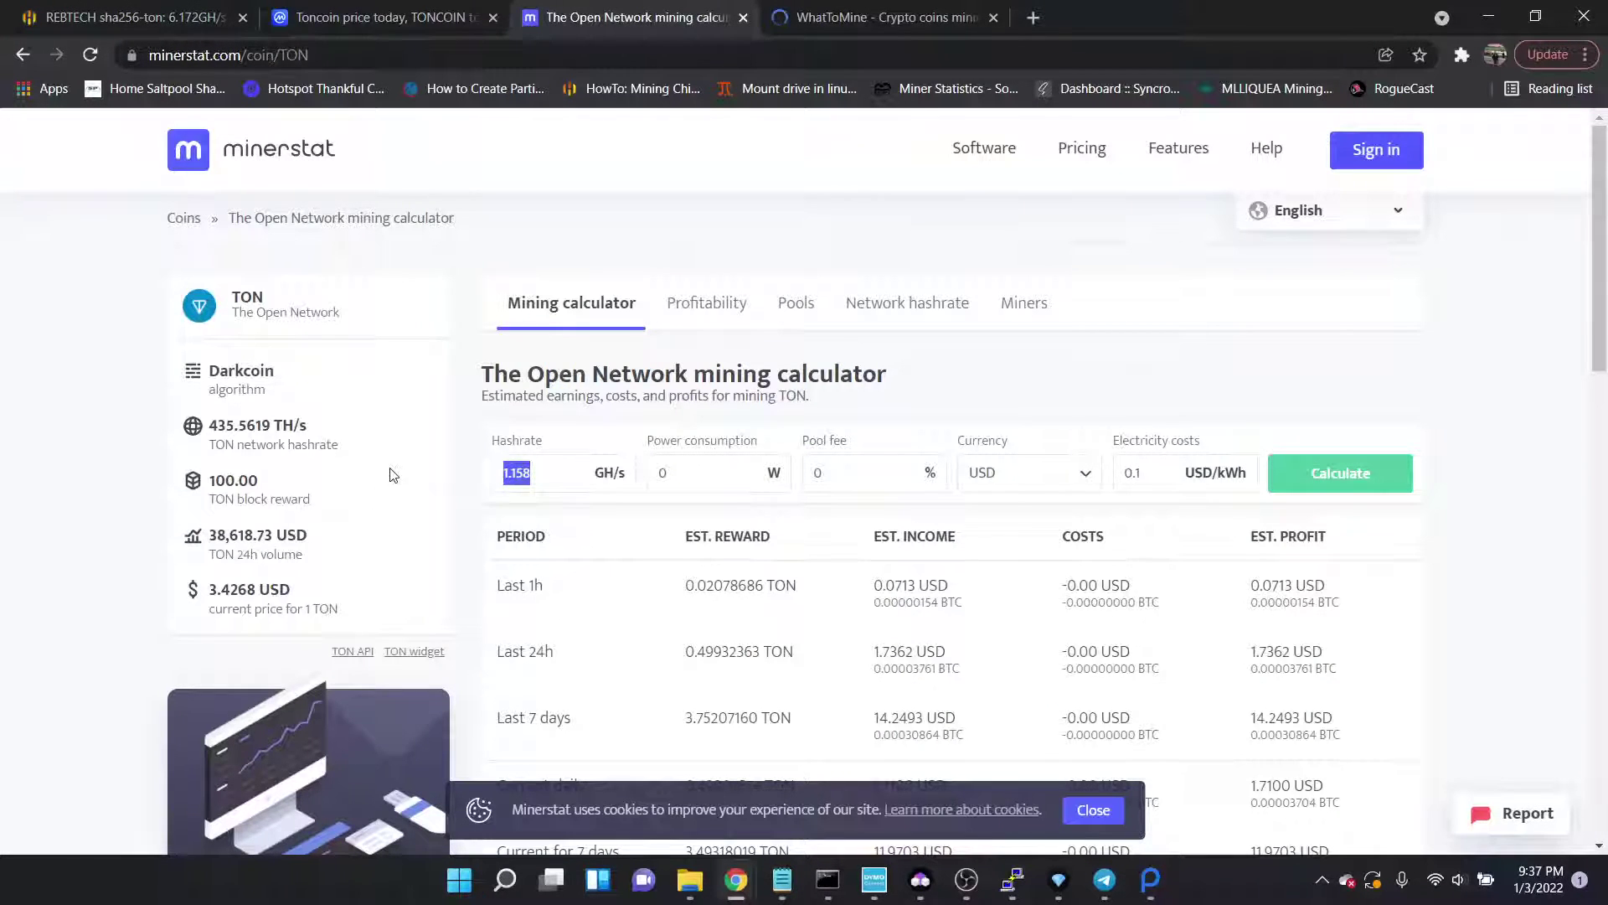
{"action": "type", "text": "6.172"}
{"action": "left_click", "coordinate": [1338, 486]}
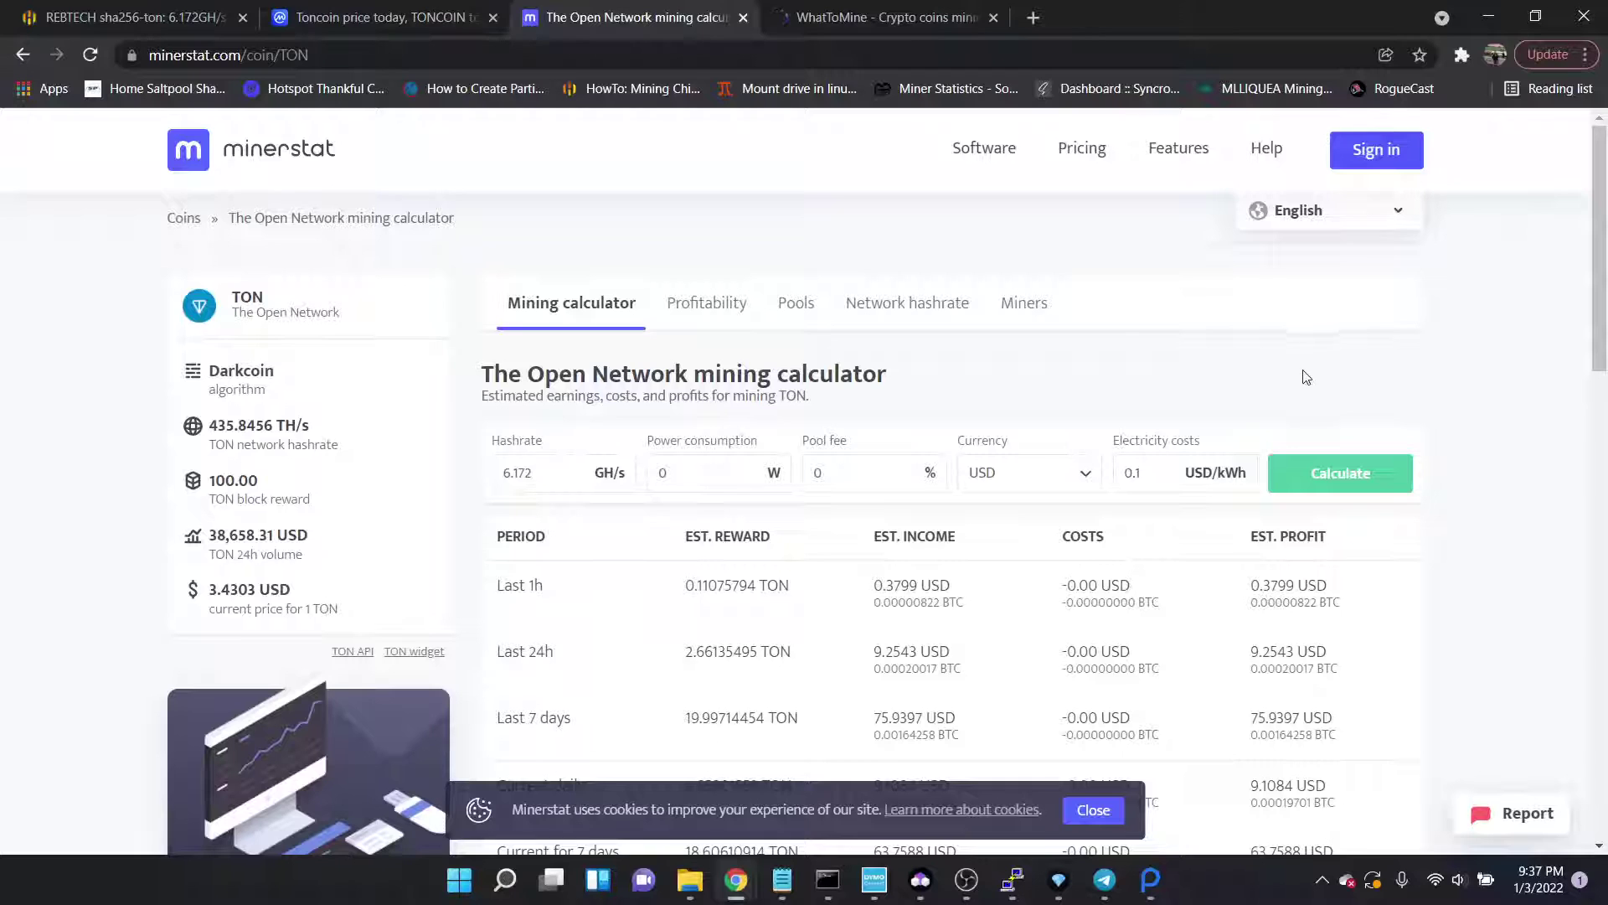
{"action": "scroll", "coordinate": [1307, 377], "scroll_direction": "down", "scroll_amount": 3}
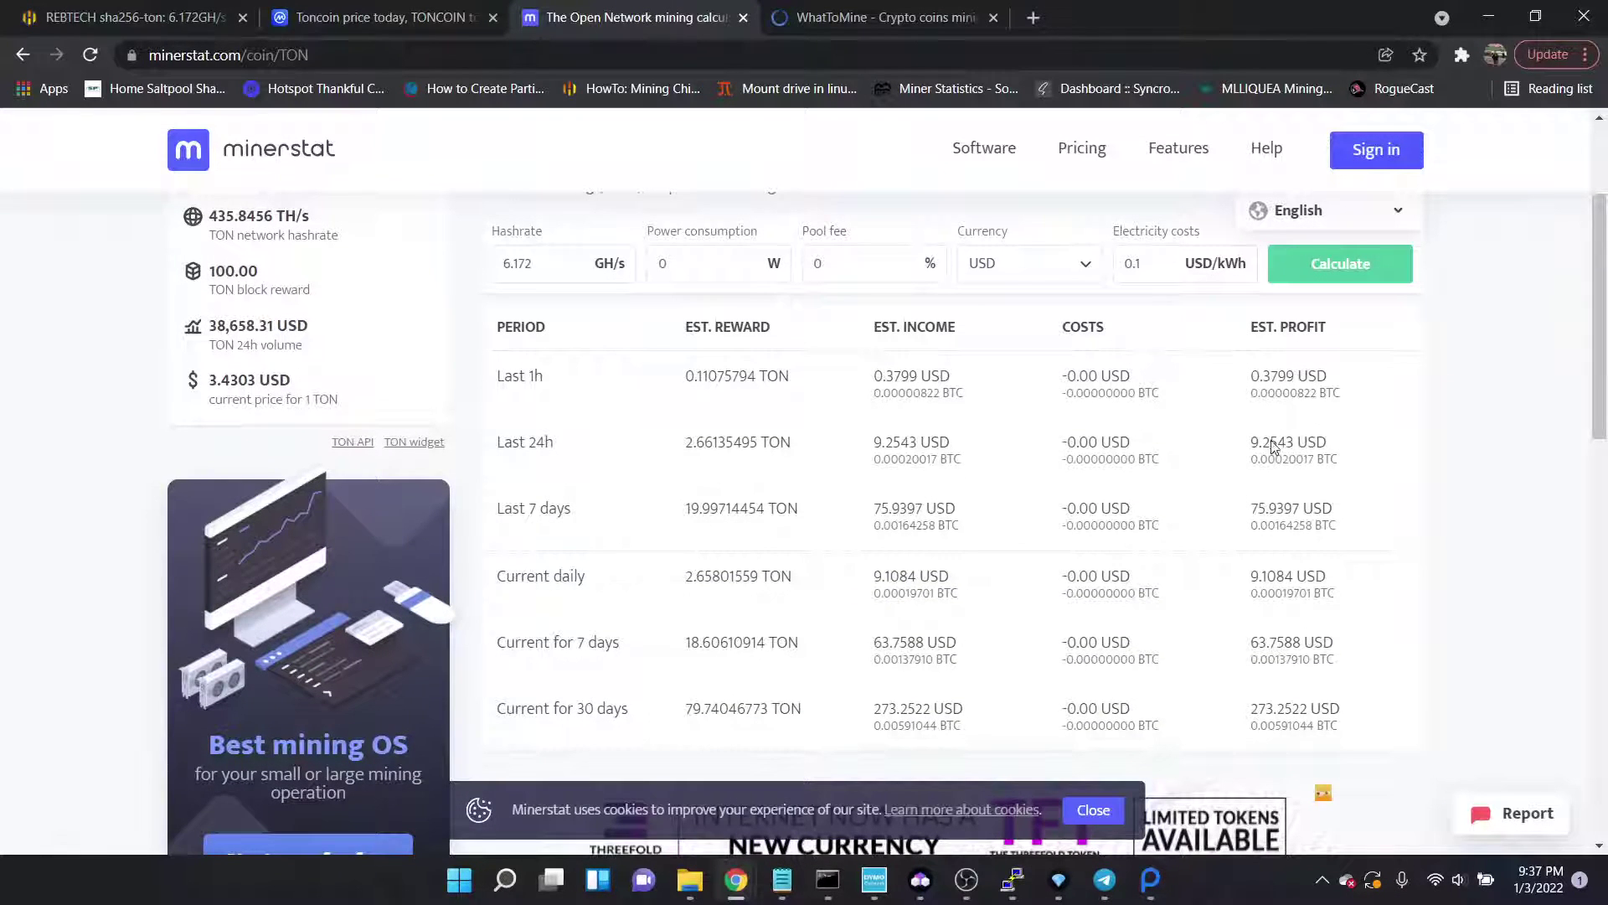
{"action": "left_click_drag", "start_coordinate": [909, 444], "coordinate": [864, 449]}
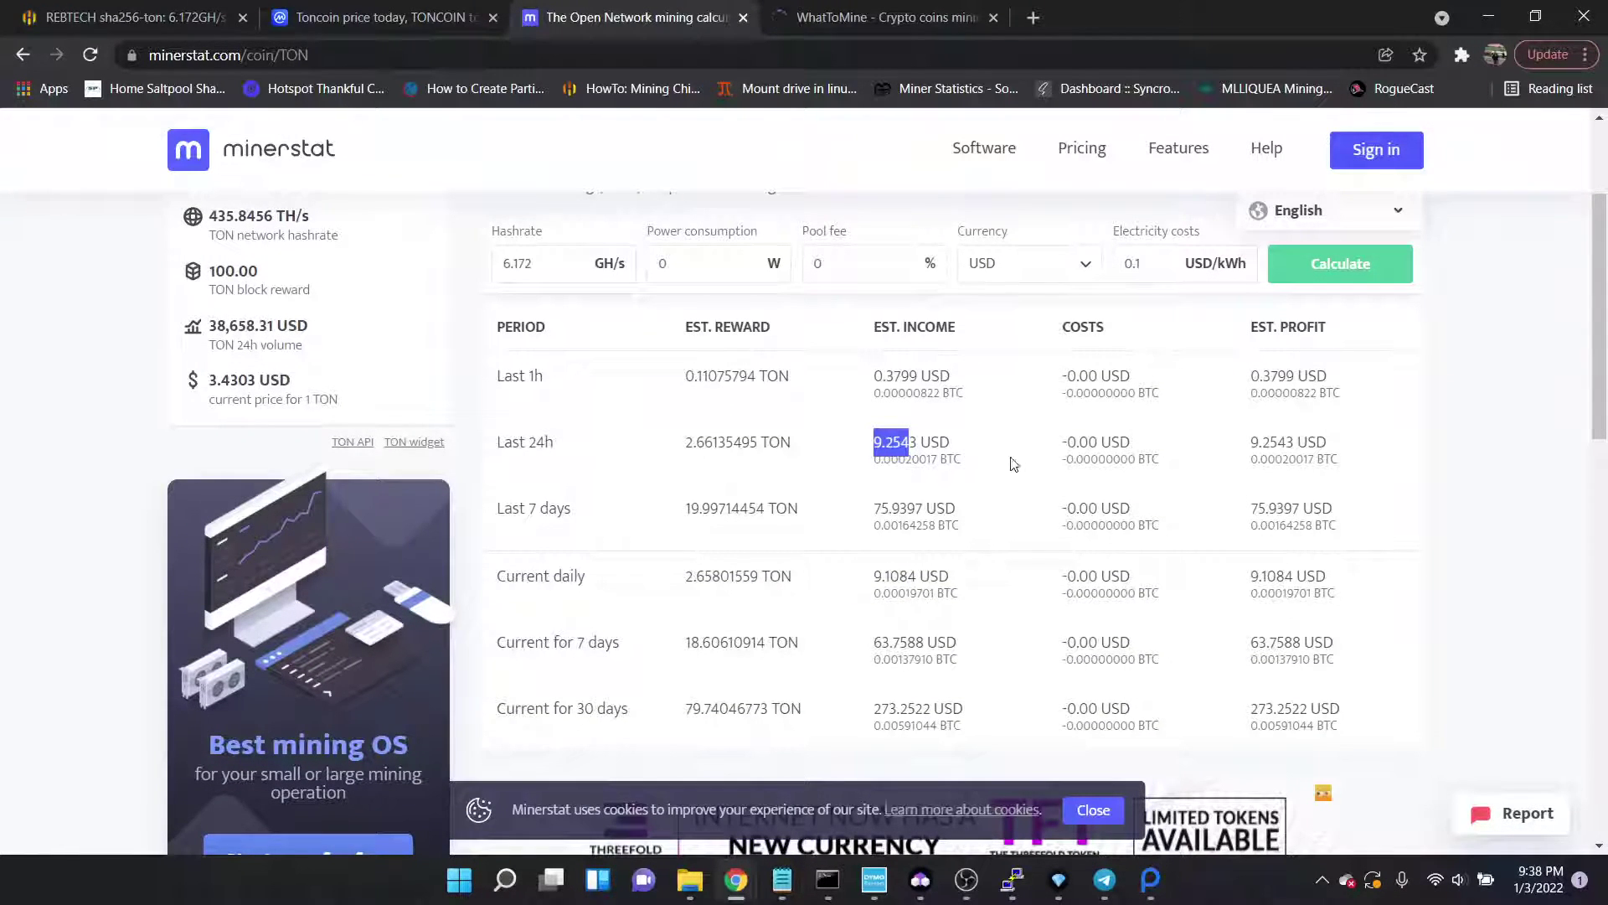
{"action": "scroll", "coordinate": [1014, 463], "scroll_direction": "up", "scroll_amount": 3}
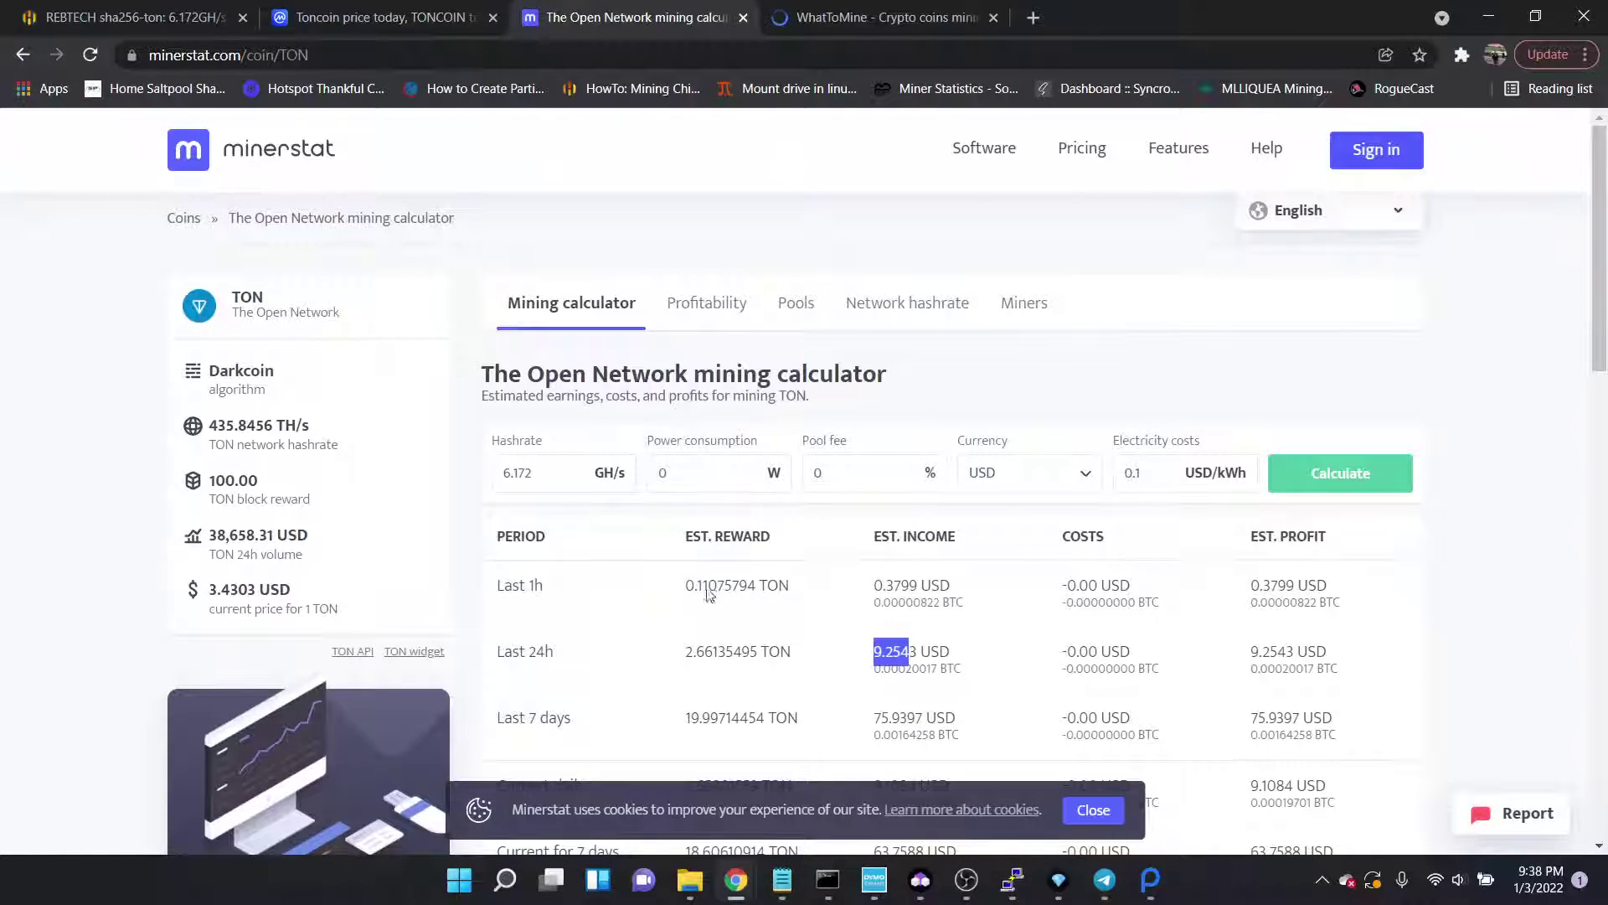
Set WhatToMine's Ethash hashrate to 210 Mh/s, recalculate, and compare Ethereum's daily revenue with the TON income on minerstat.
{"action": "left_click", "coordinate": [813, 10]}
{"action": "scroll", "coordinate": [848, 514], "scroll_direction": "up", "scroll_amount": 10}
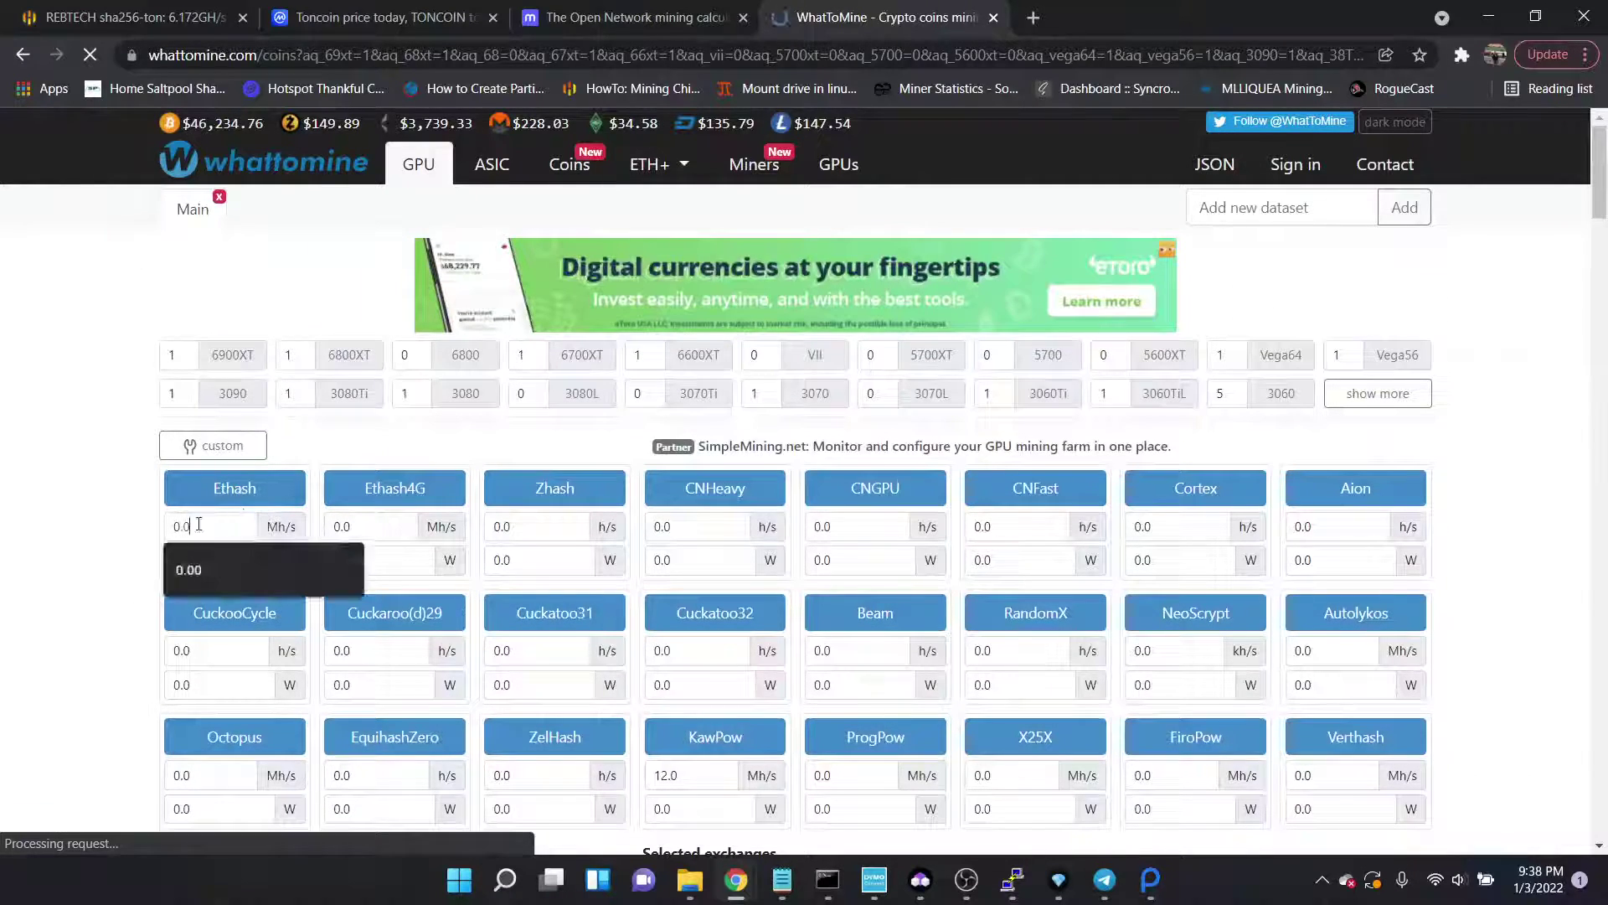
{"action": "double_click", "coordinate": [199, 524]}
{"action": "type", "text": "210"}
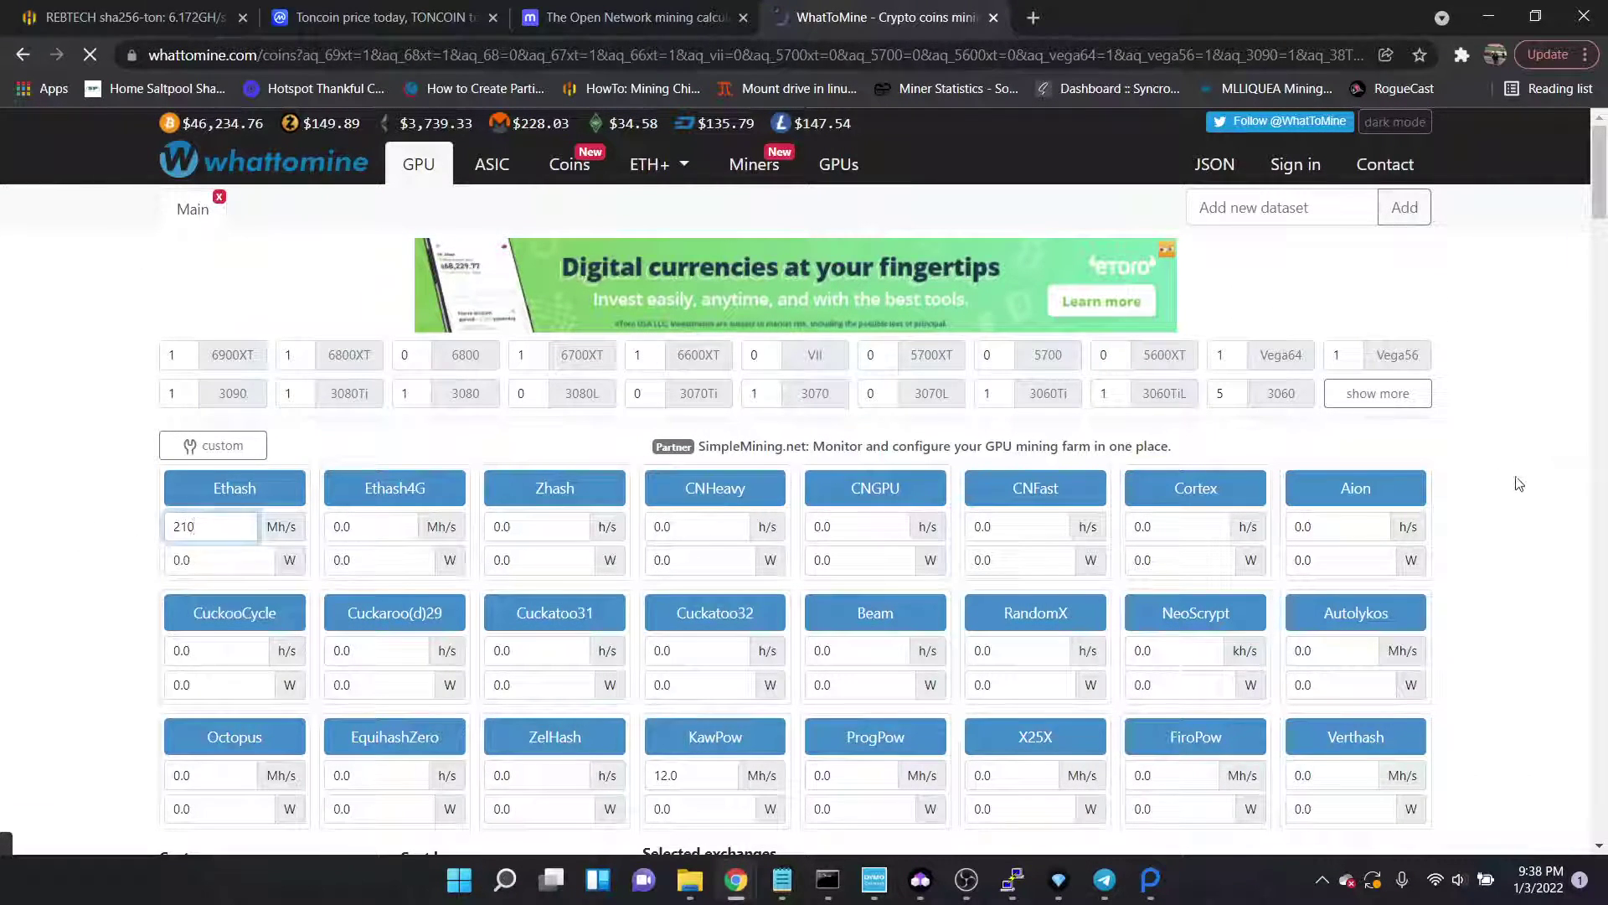
{"action": "scroll", "coordinate": [1523, 487], "scroll_direction": "down", "scroll_amount": 2}
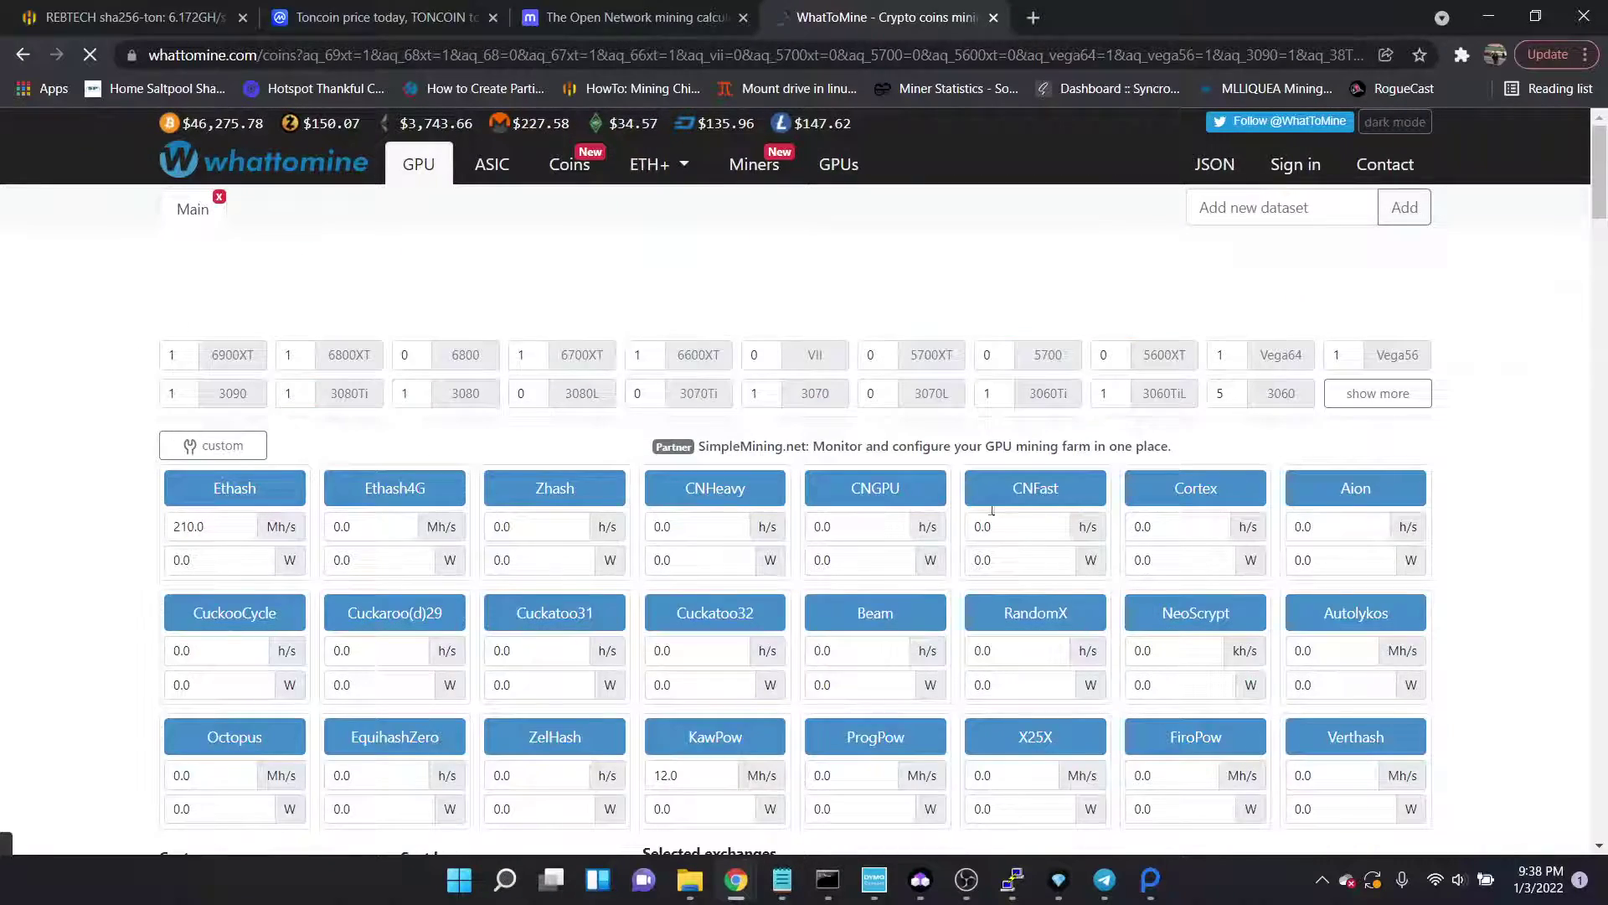
{"action": "scroll", "coordinate": [1279, 489], "scroll_direction": "down", "scroll_amount": 7}
{"action": "scroll", "coordinate": [1280, 488], "scroll_direction": "down", "scroll_amount": 2}
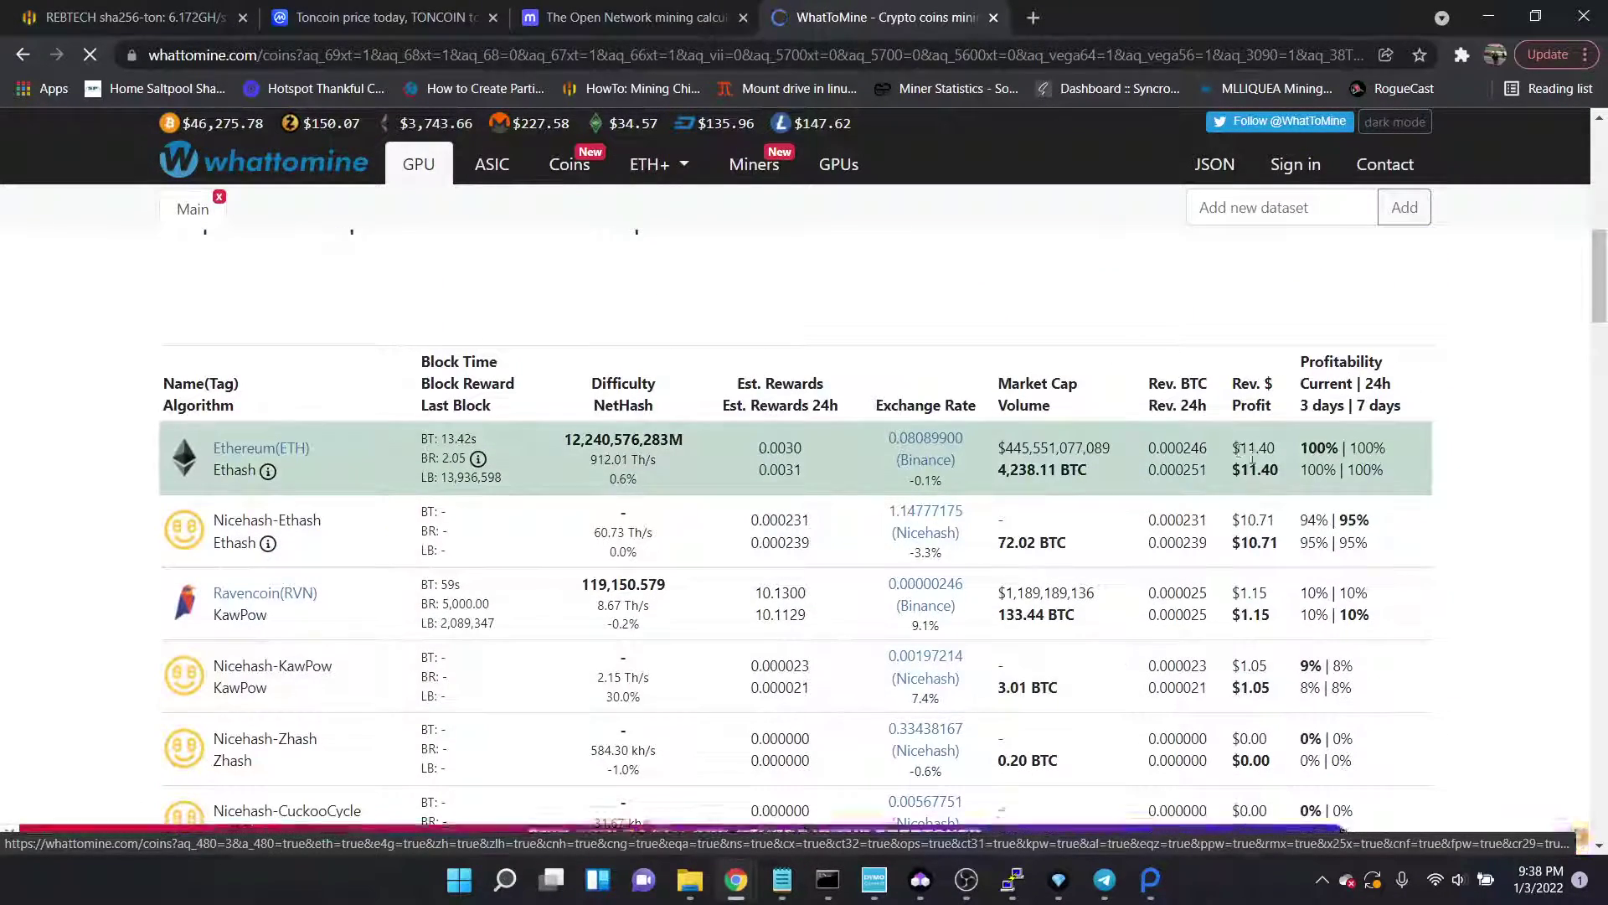
{"action": "left_click_drag", "start_coordinate": [1273, 444], "coordinate": [1233, 446]}
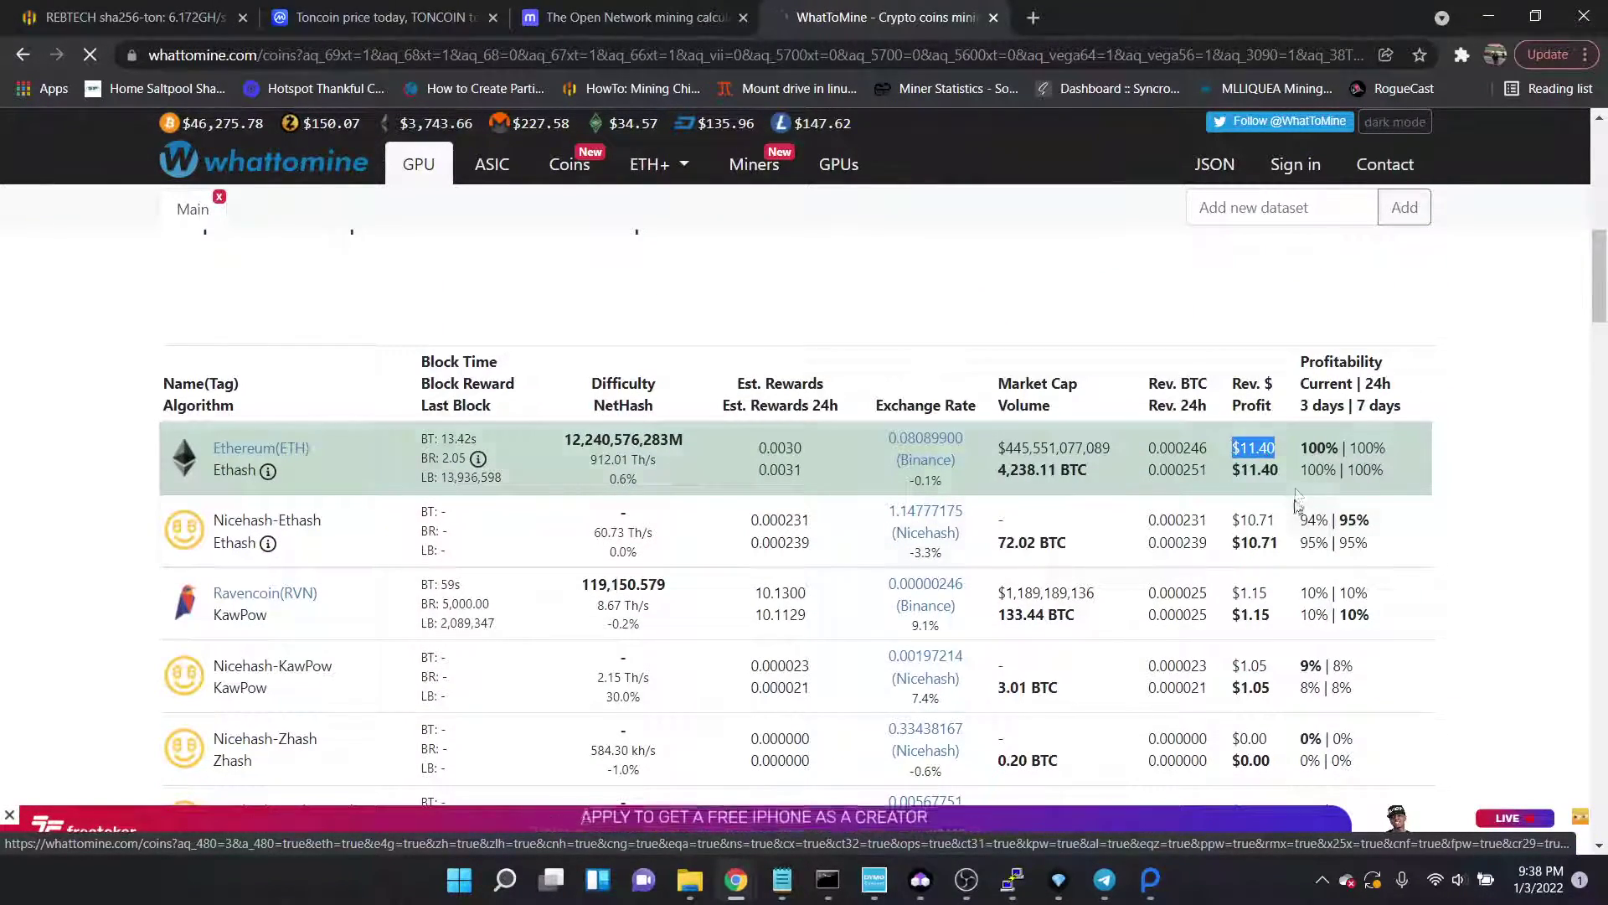
{"action": "scroll", "coordinate": [640, 335], "scroll_direction": "down", "scroll_amount": 1}
{"action": "left_click", "coordinate": [586, 17]}
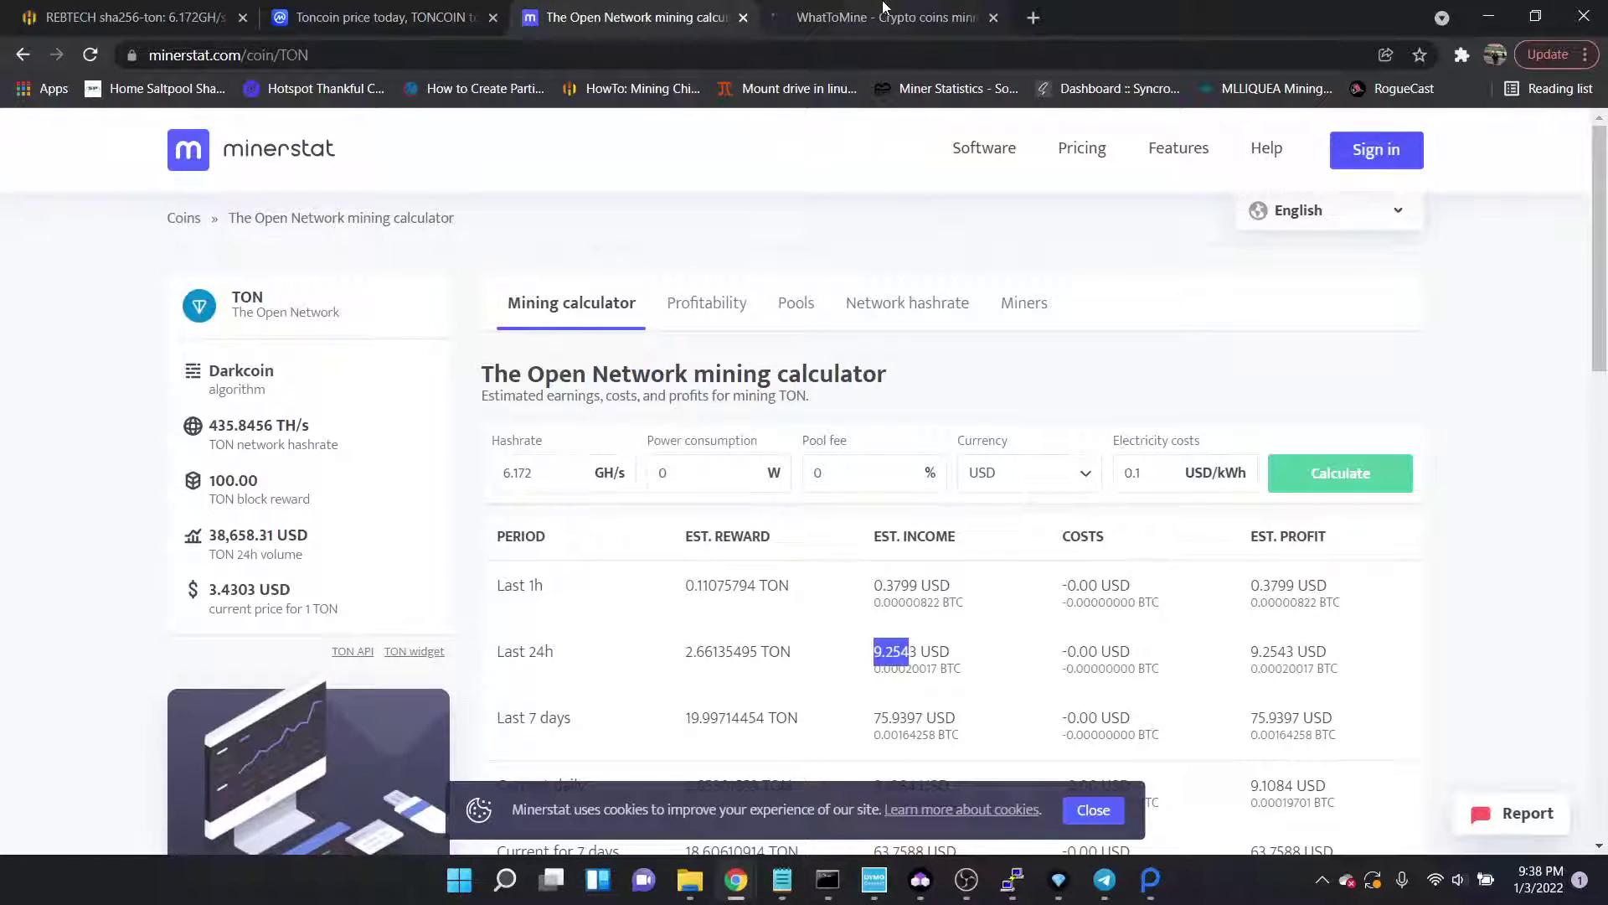
Set WhatToMine's Ethash4G hashrate to 210 Mh/s, recalculate, and compare Ethereum Classic's revenue with the TON income.
{"action": "left_click", "coordinate": [884, 10]}
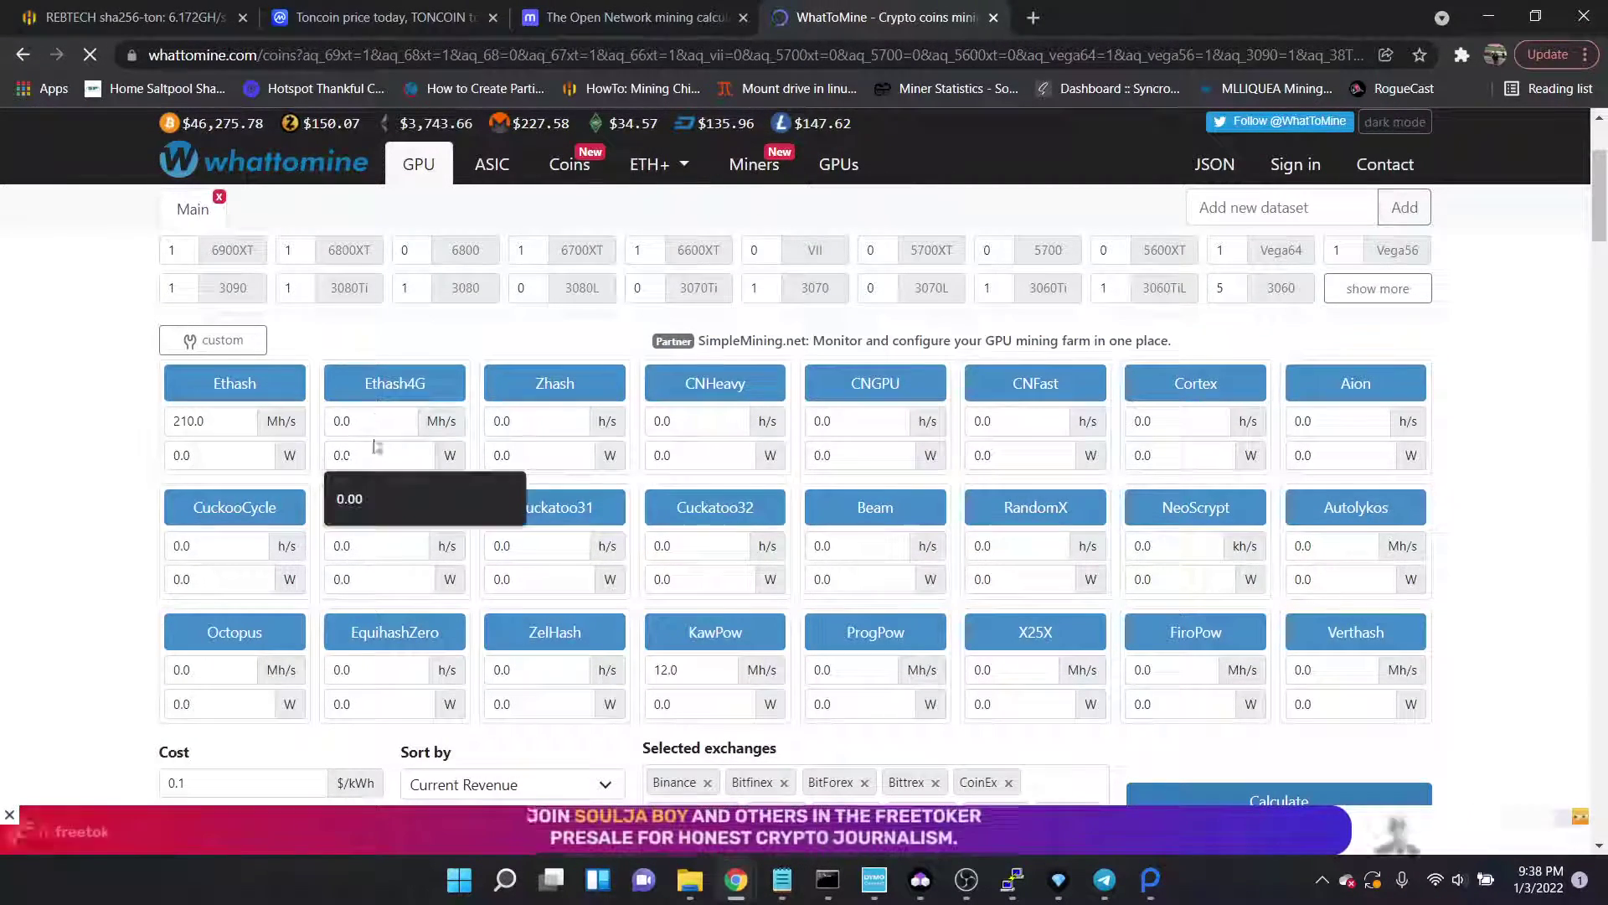
{"action": "left_click_drag", "start_coordinate": [349, 421], "coordinate": [293, 413]}
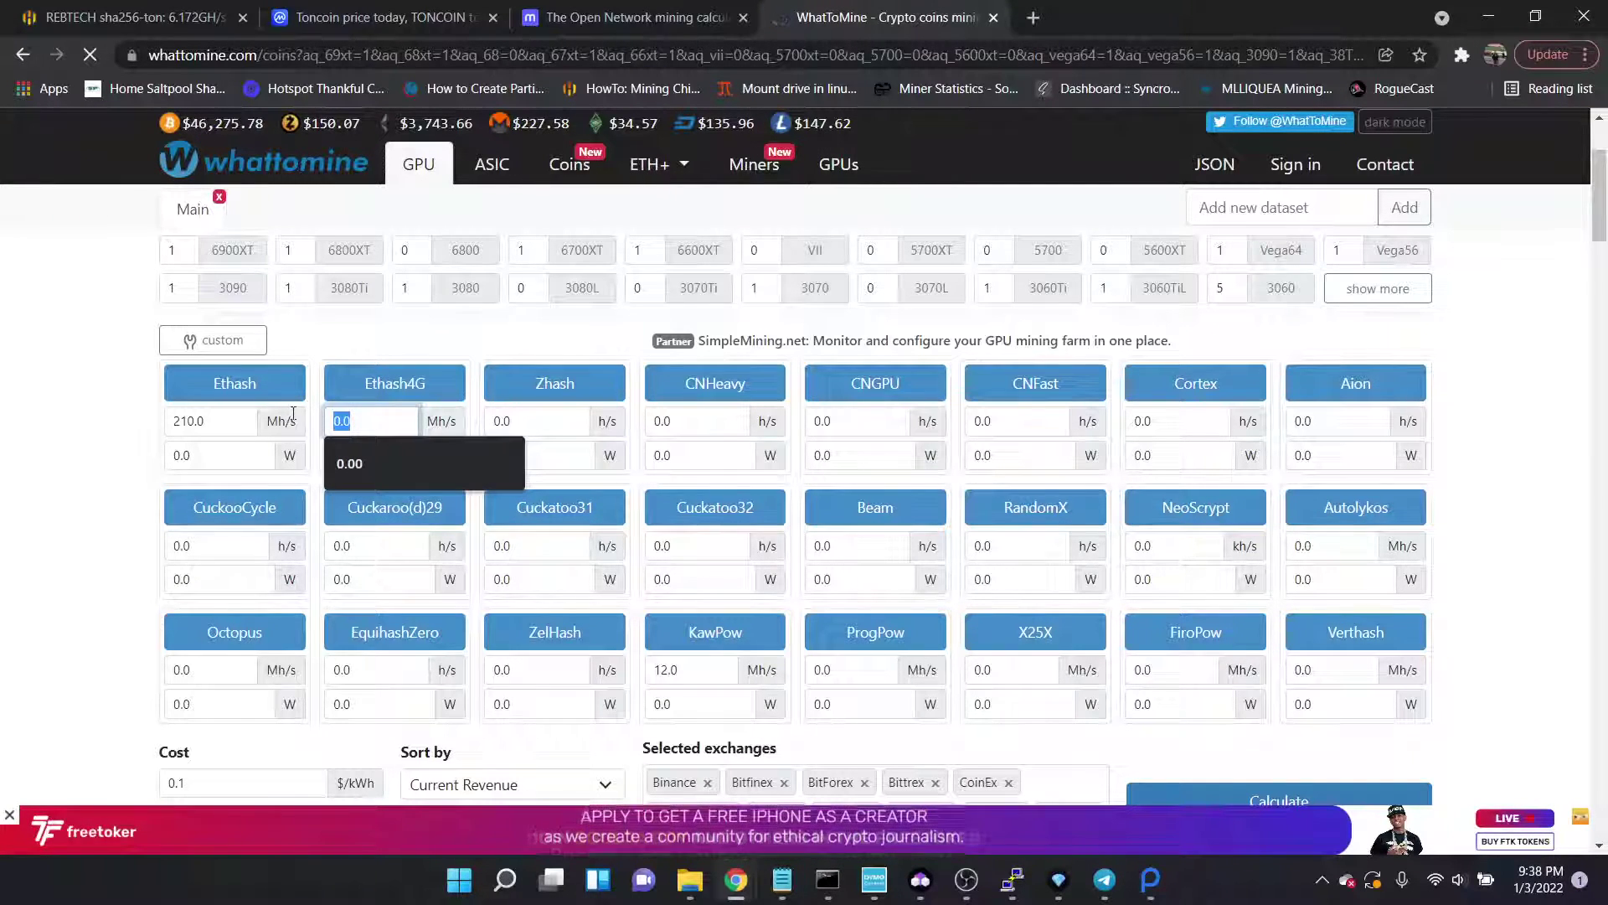
{"action": "type", "text": "210"}
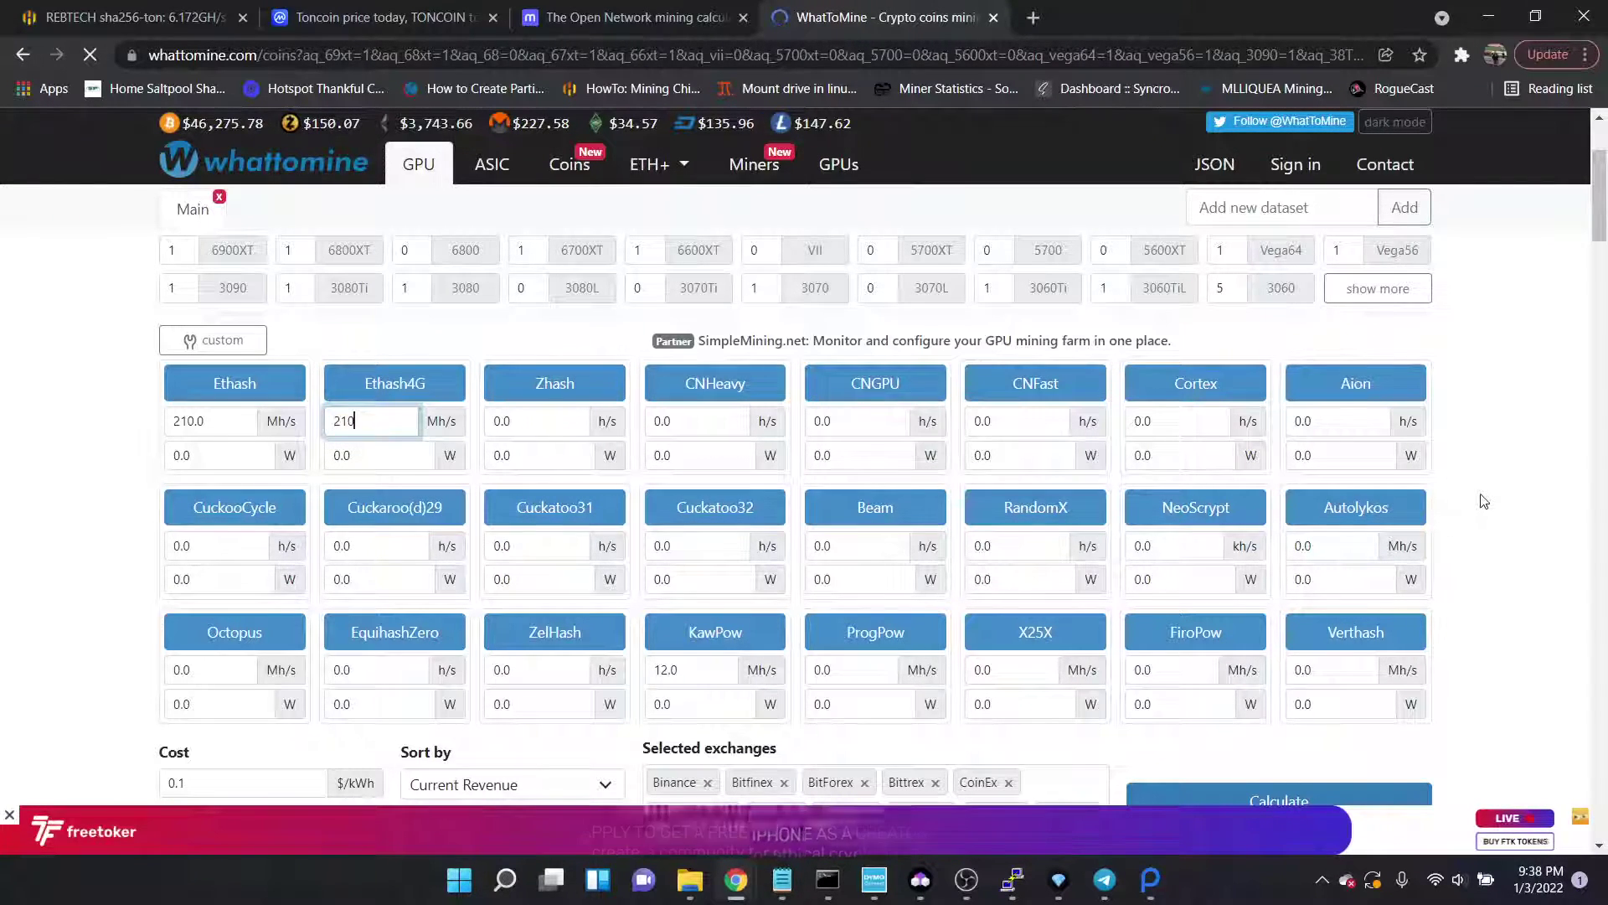
{"action": "scroll", "coordinate": [1458, 620], "scroll_direction": "down", "scroll_amount": 3}
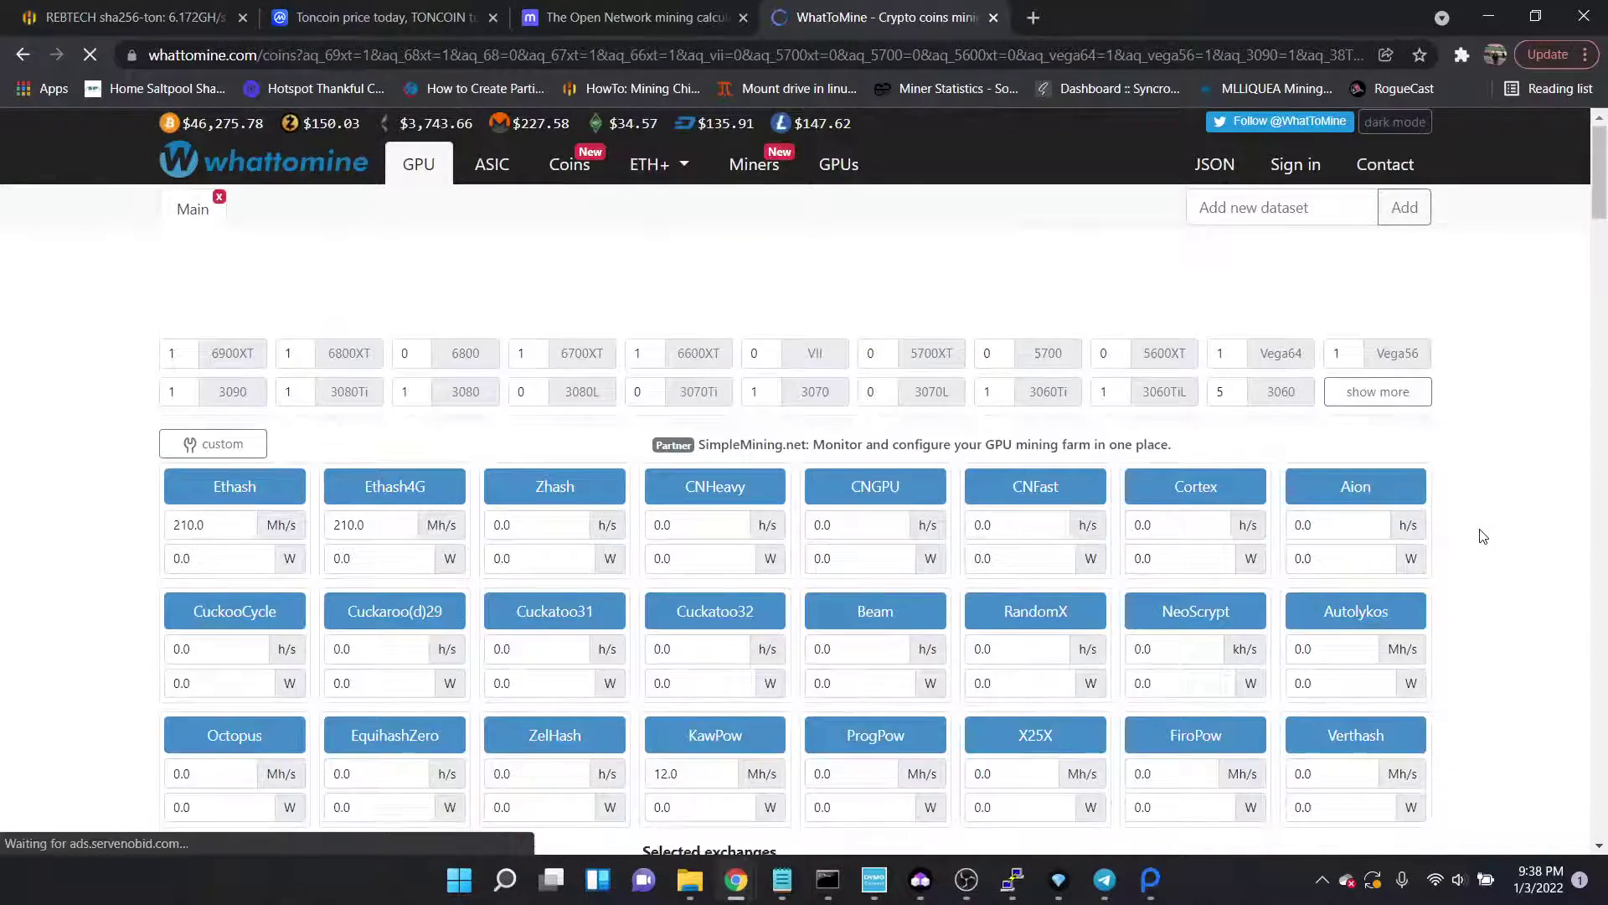
{"action": "scroll", "coordinate": [1166, 578], "scroll_direction": "down", "scroll_amount": 3}
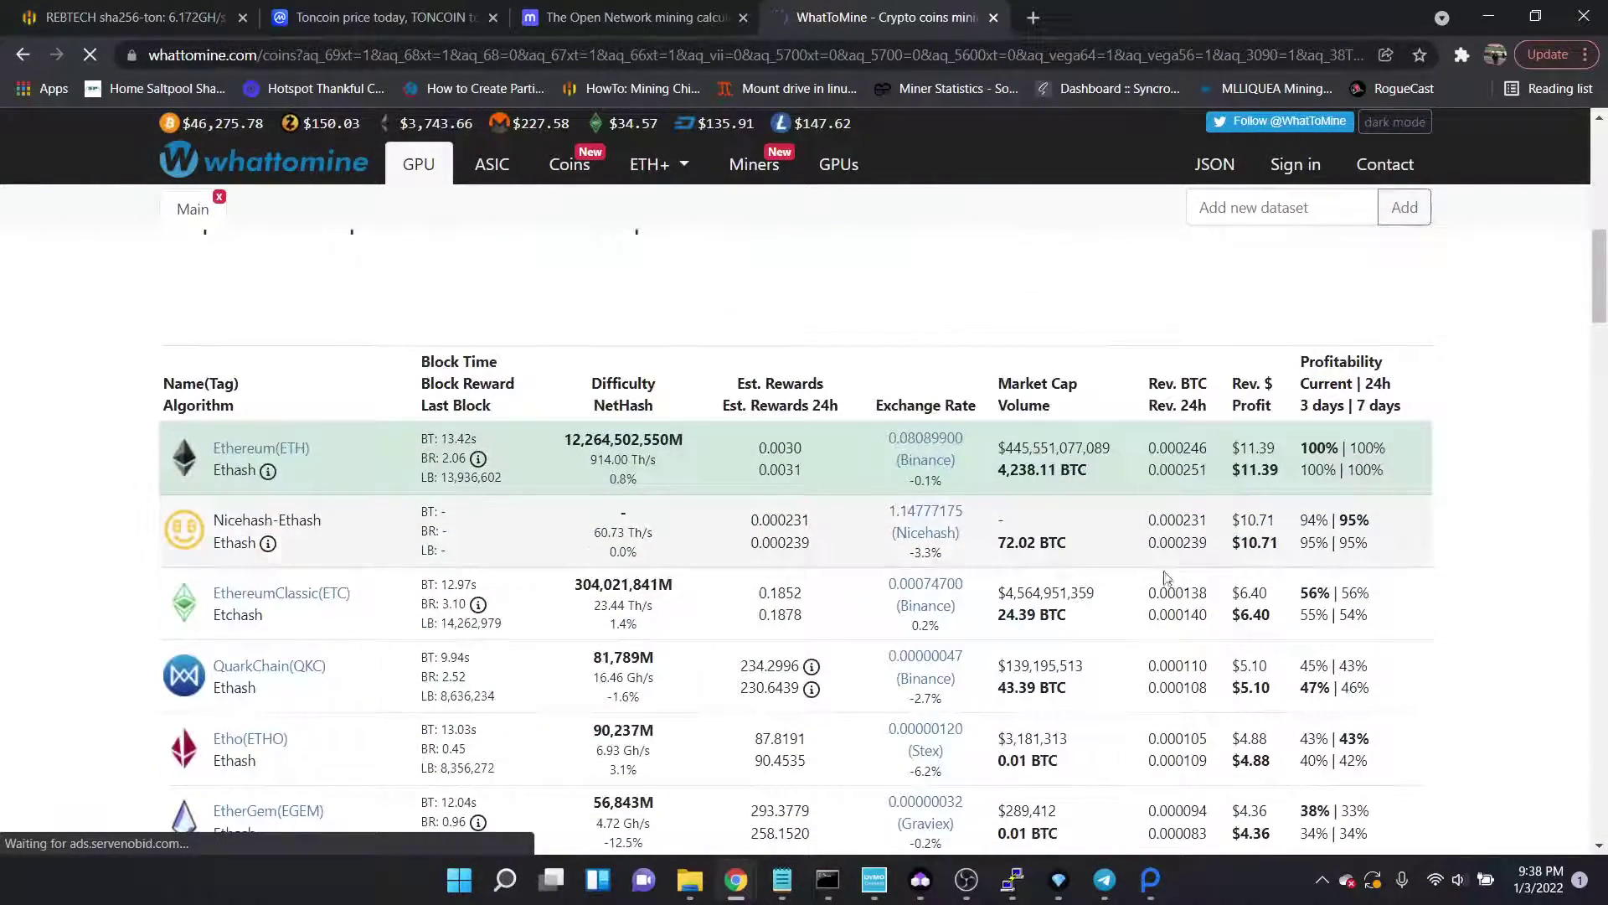
{"action": "left_click_drag", "start_coordinate": [1267, 592], "coordinate": [1231, 597]}
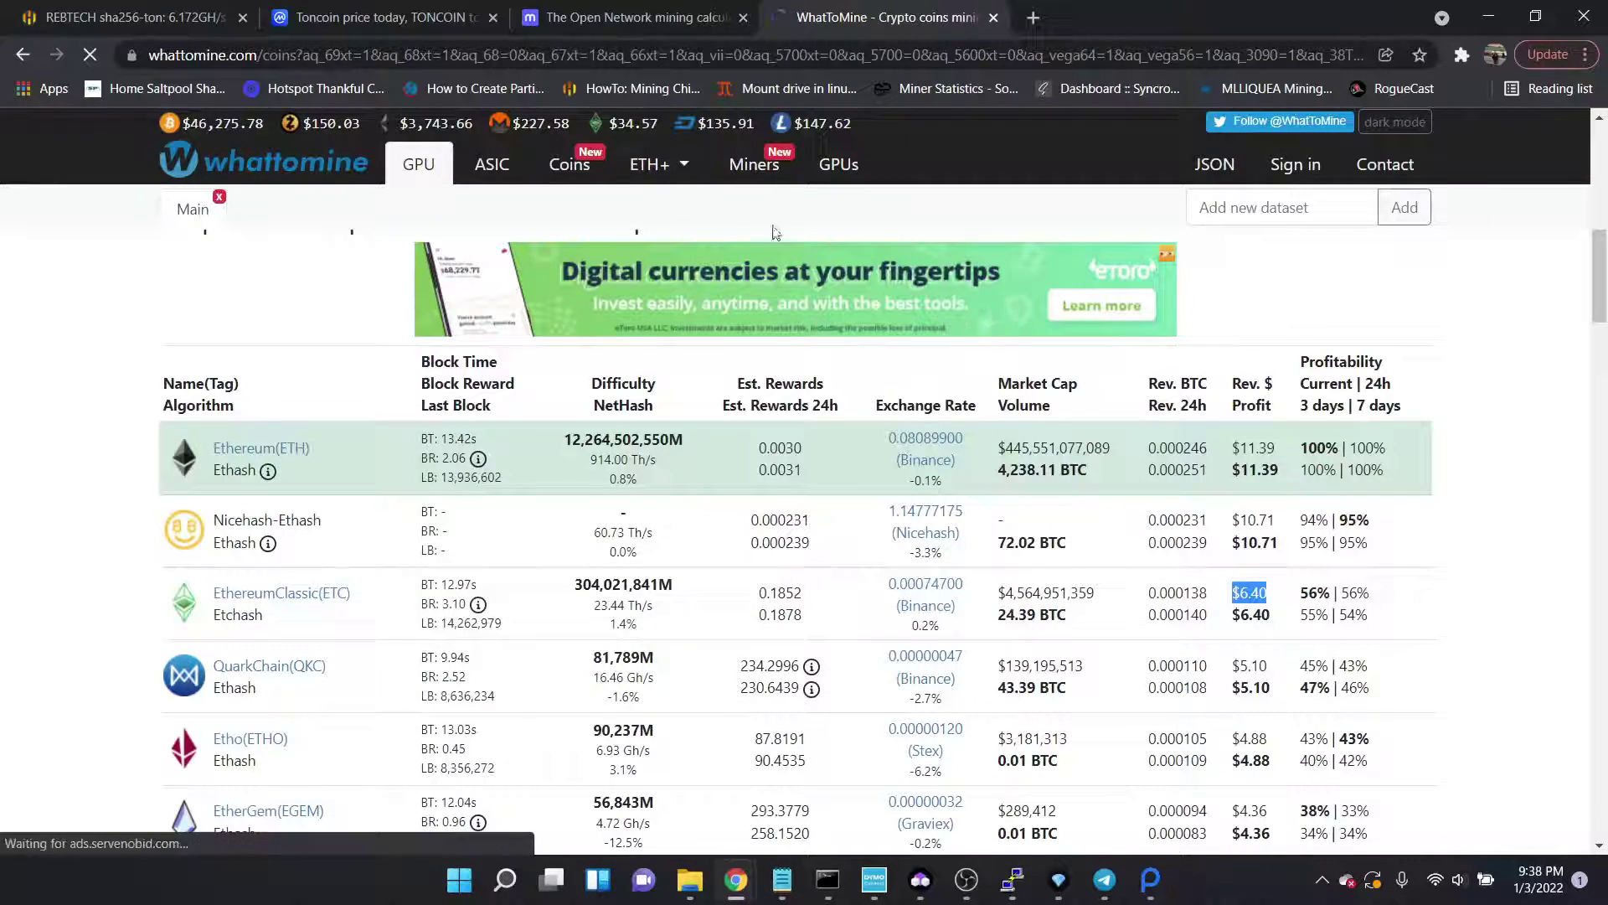
{"action": "left_click", "coordinate": [603, 17]}
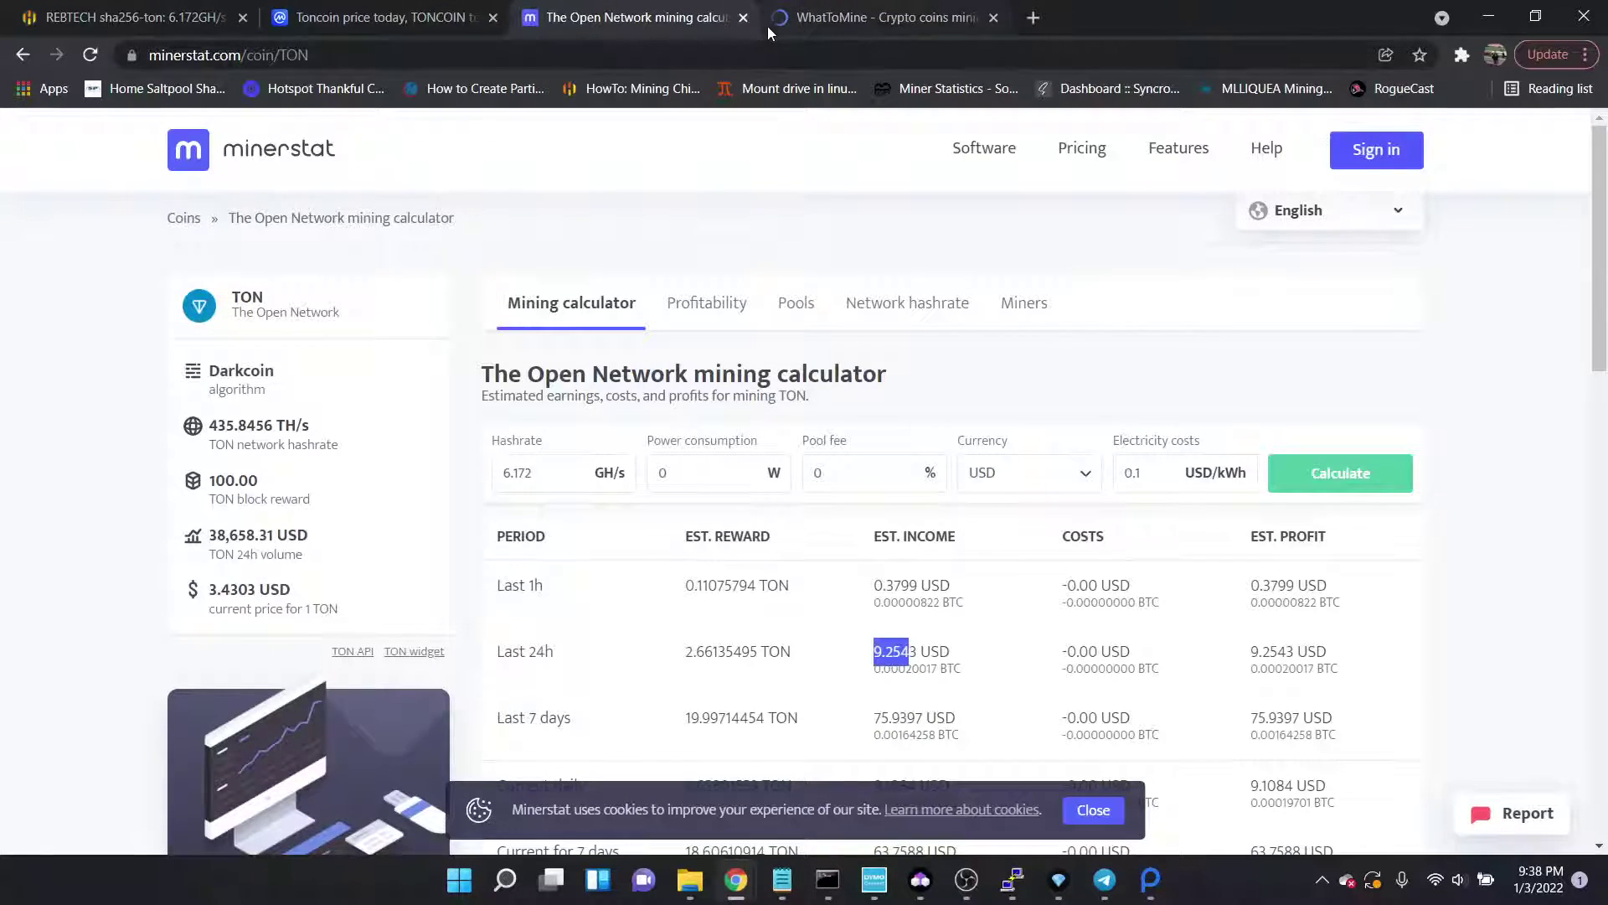
{"action": "left_click", "coordinate": [842, 3]}
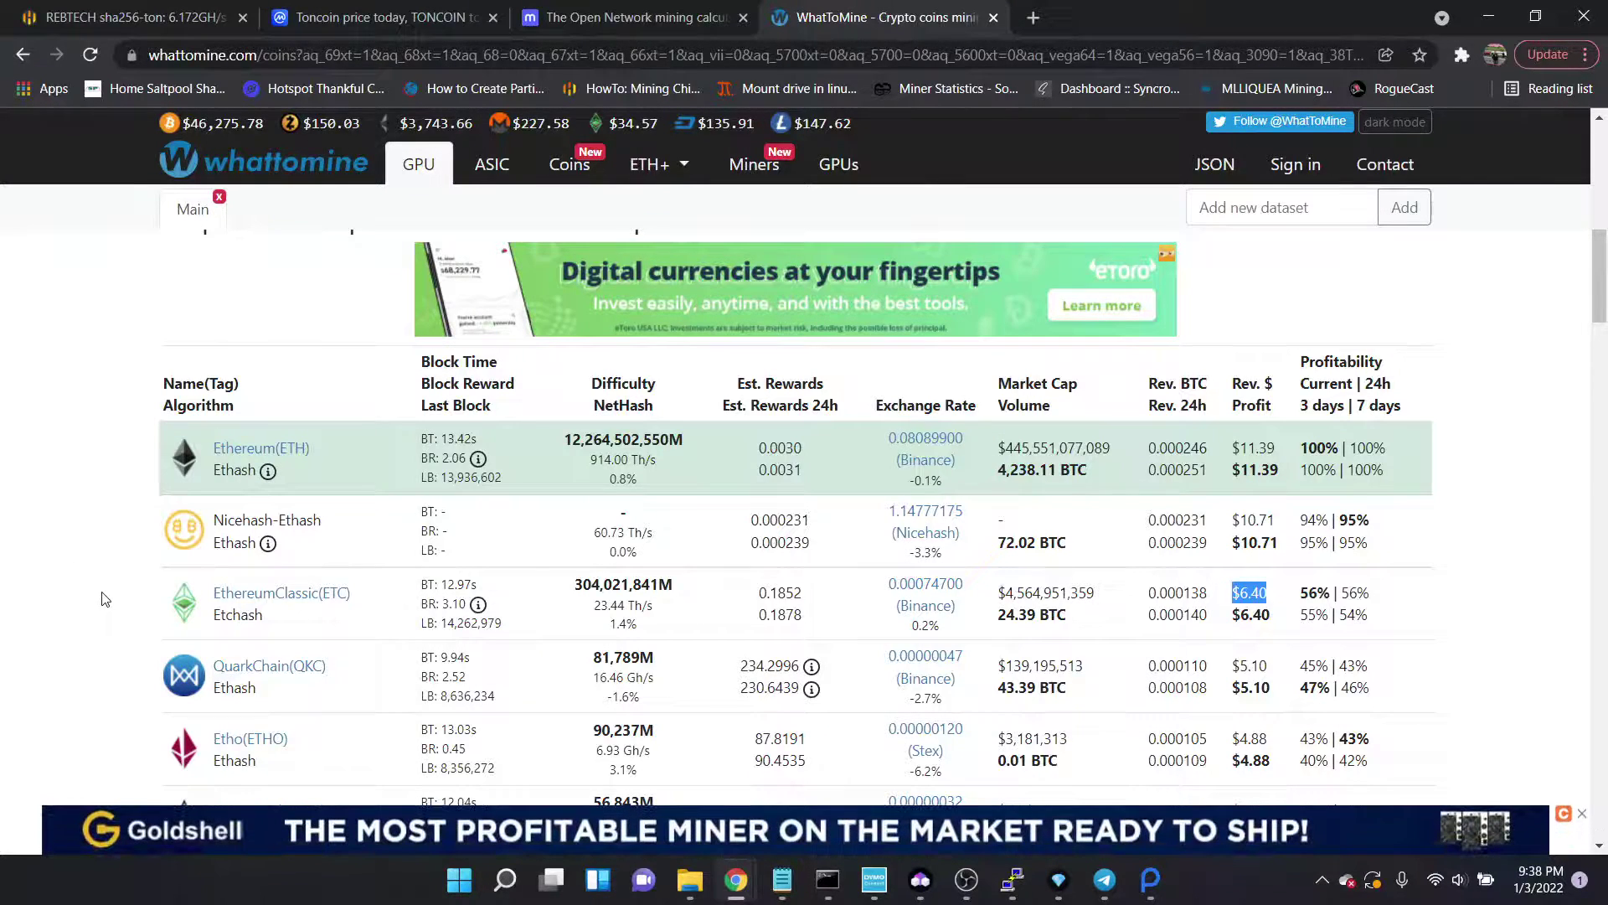
{"action": "scroll", "coordinate": [96, 595], "scroll_direction": "up", "scroll_amount": 8}
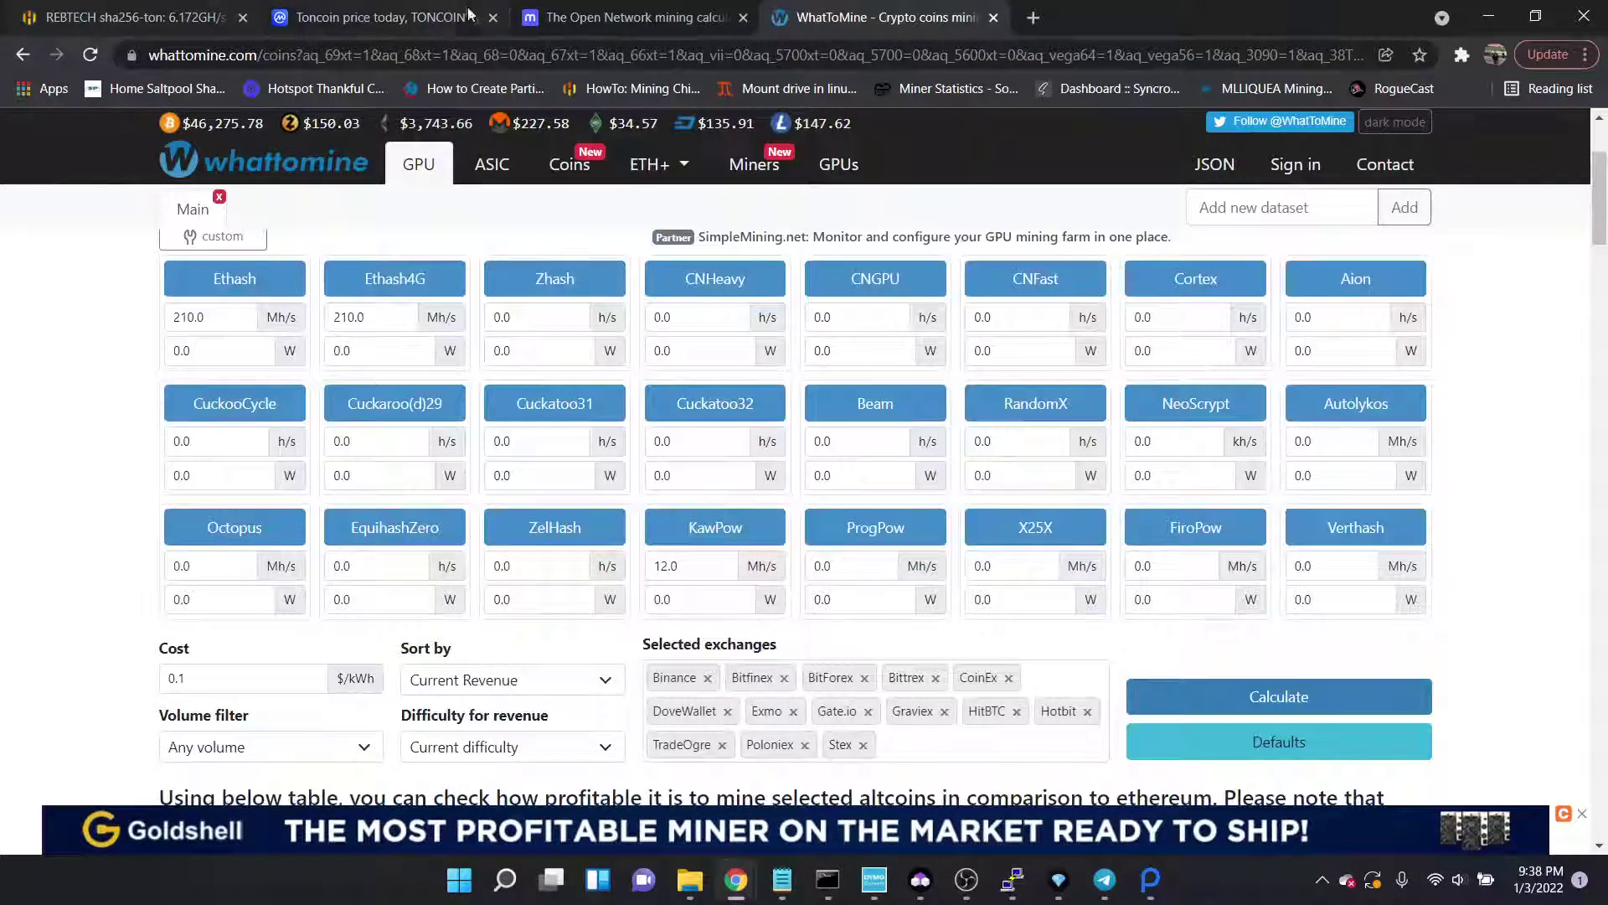
Return to REBTECH in Hive OS, refresh its statistics and check the power draw of its RTX A2000 cards.
{"action": "left_click", "coordinate": [102, 17]}
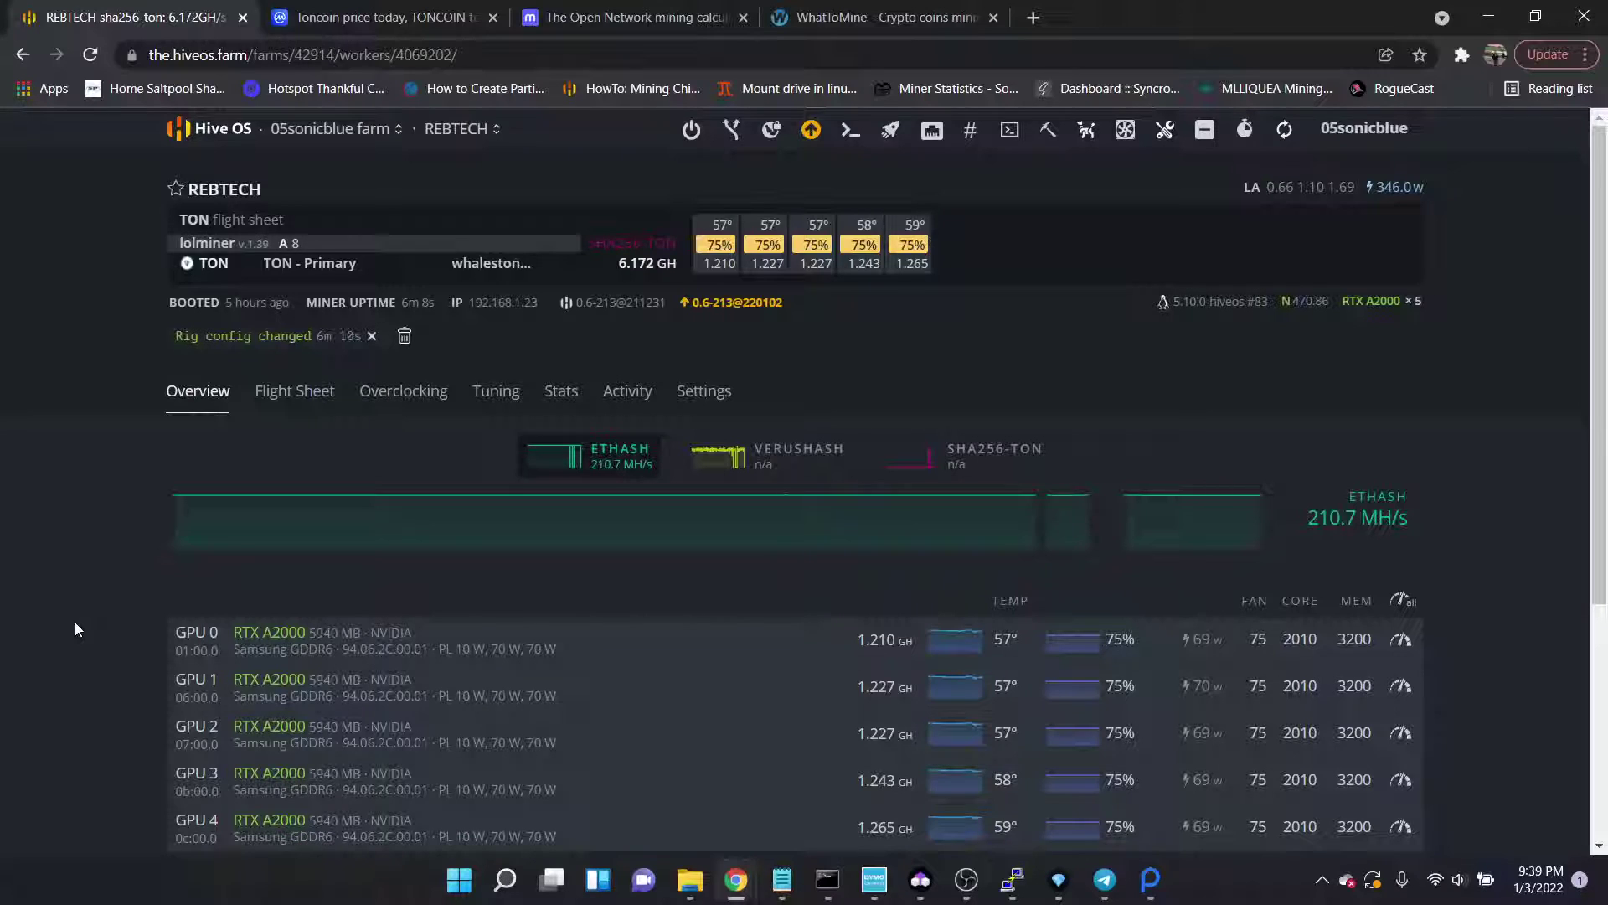
{"action": "left_click", "coordinate": [1288, 130]}
{"action": "scroll", "coordinate": [50, 611], "scroll_direction": "down", "scroll_amount": 3}
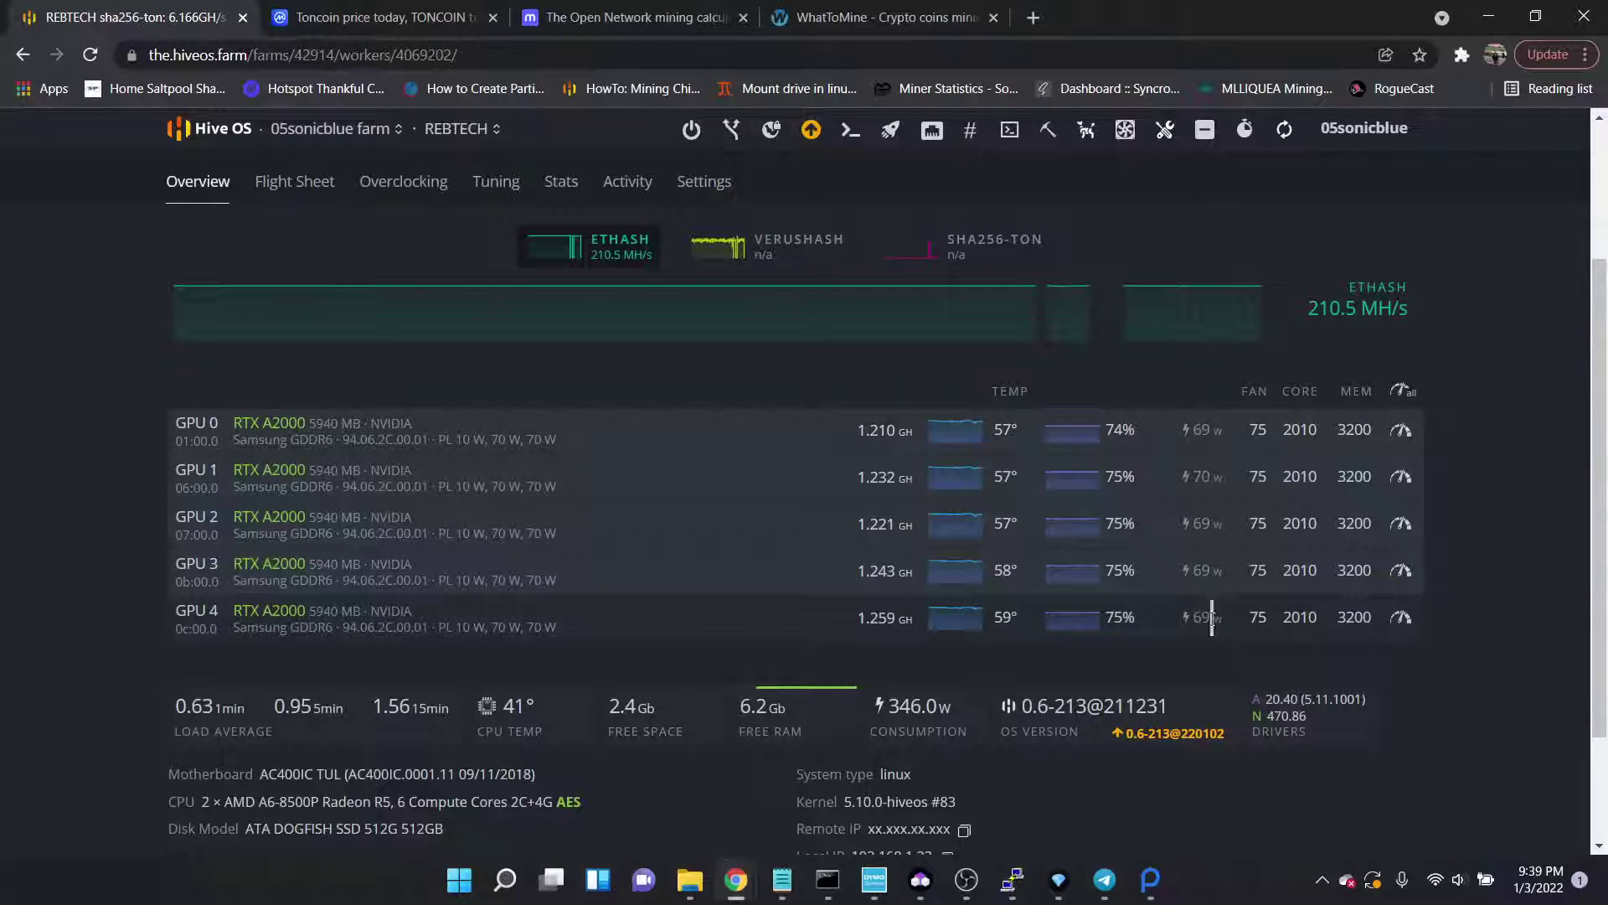
{"action": "left_click_drag", "start_coordinate": [1203, 477], "coordinate": [1183, 481]}
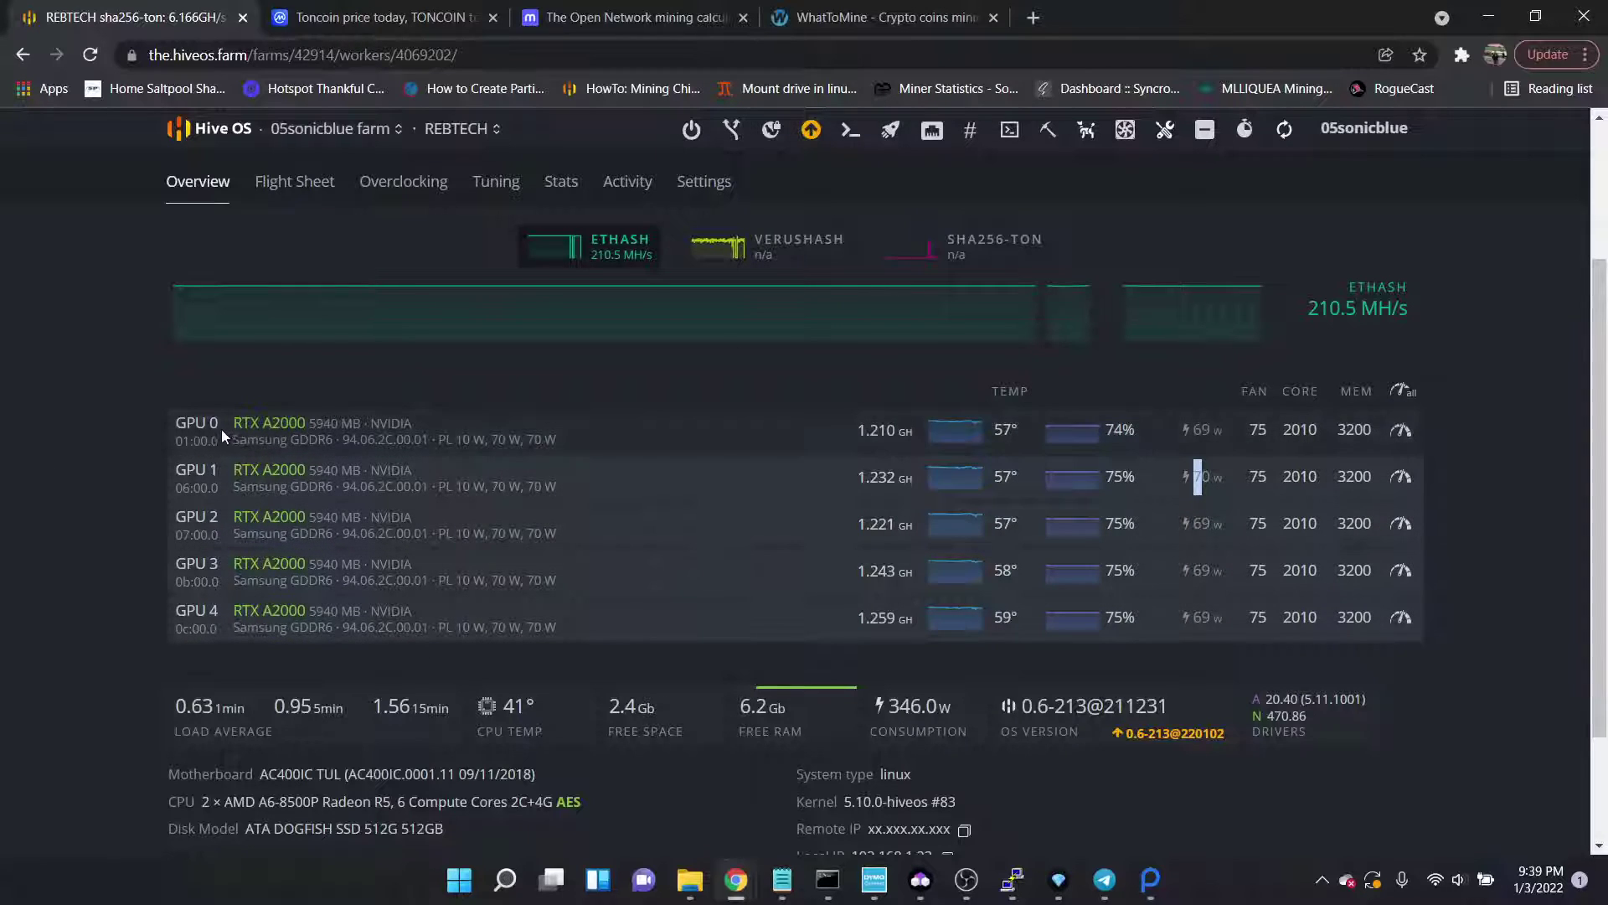
Check HPMiniTower's GPU statistics from the farm's worker list, then revisit the WhatToMine settings and return to the list.
{"action": "left_click", "coordinate": [311, 129]}
{"action": "left_click", "coordinate": [339, 222]}
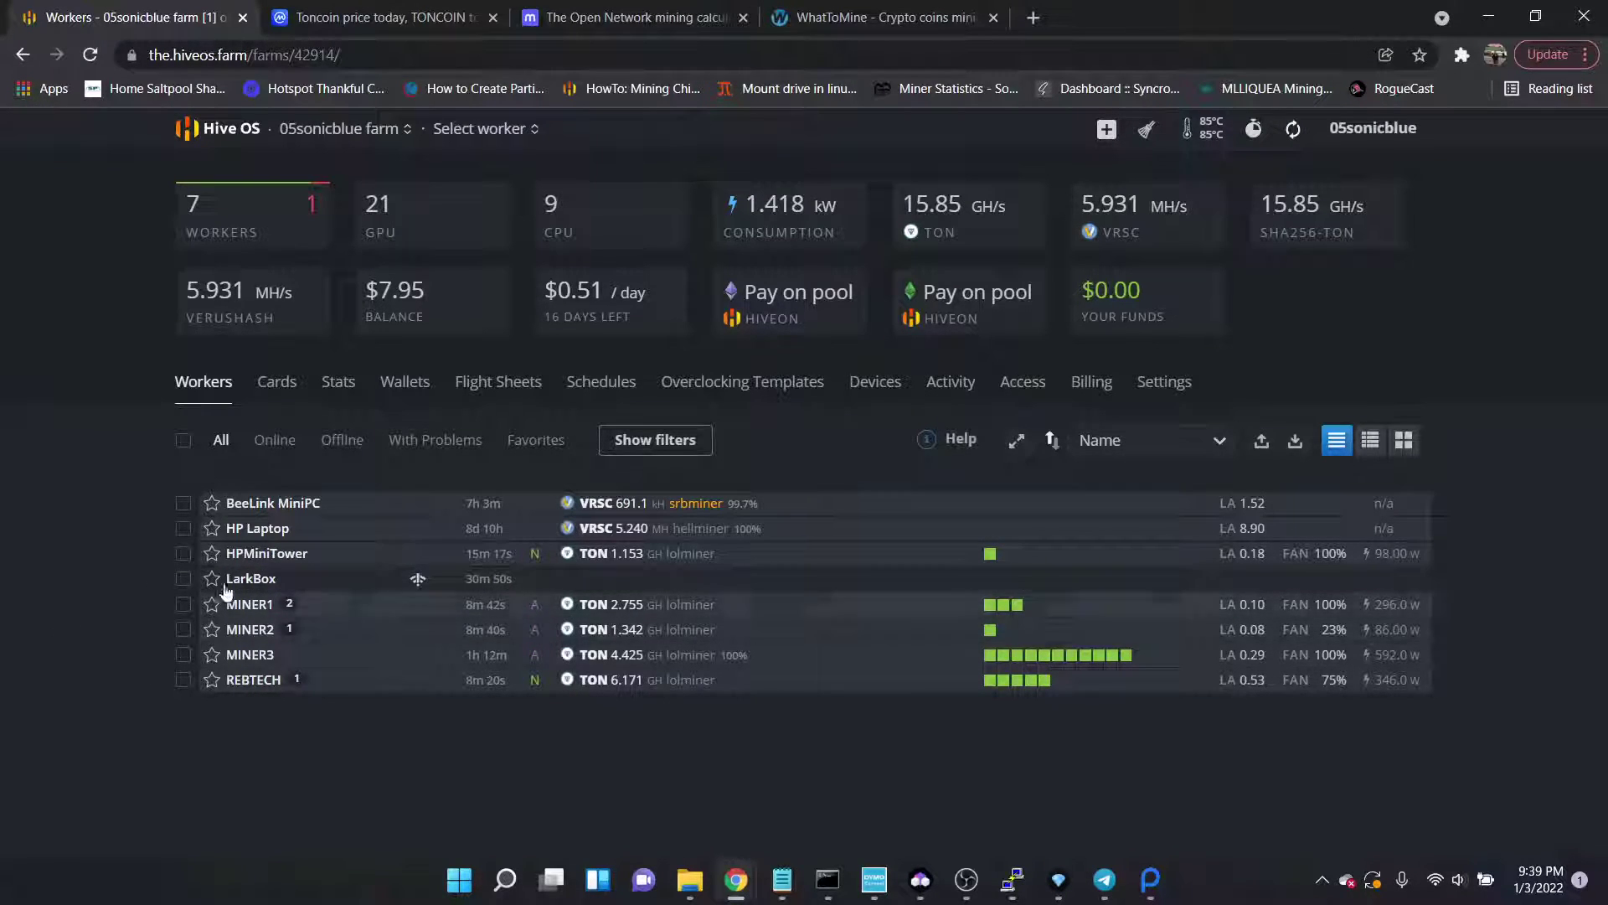
{"action": "left_click", "coordinate": [266, 553]}
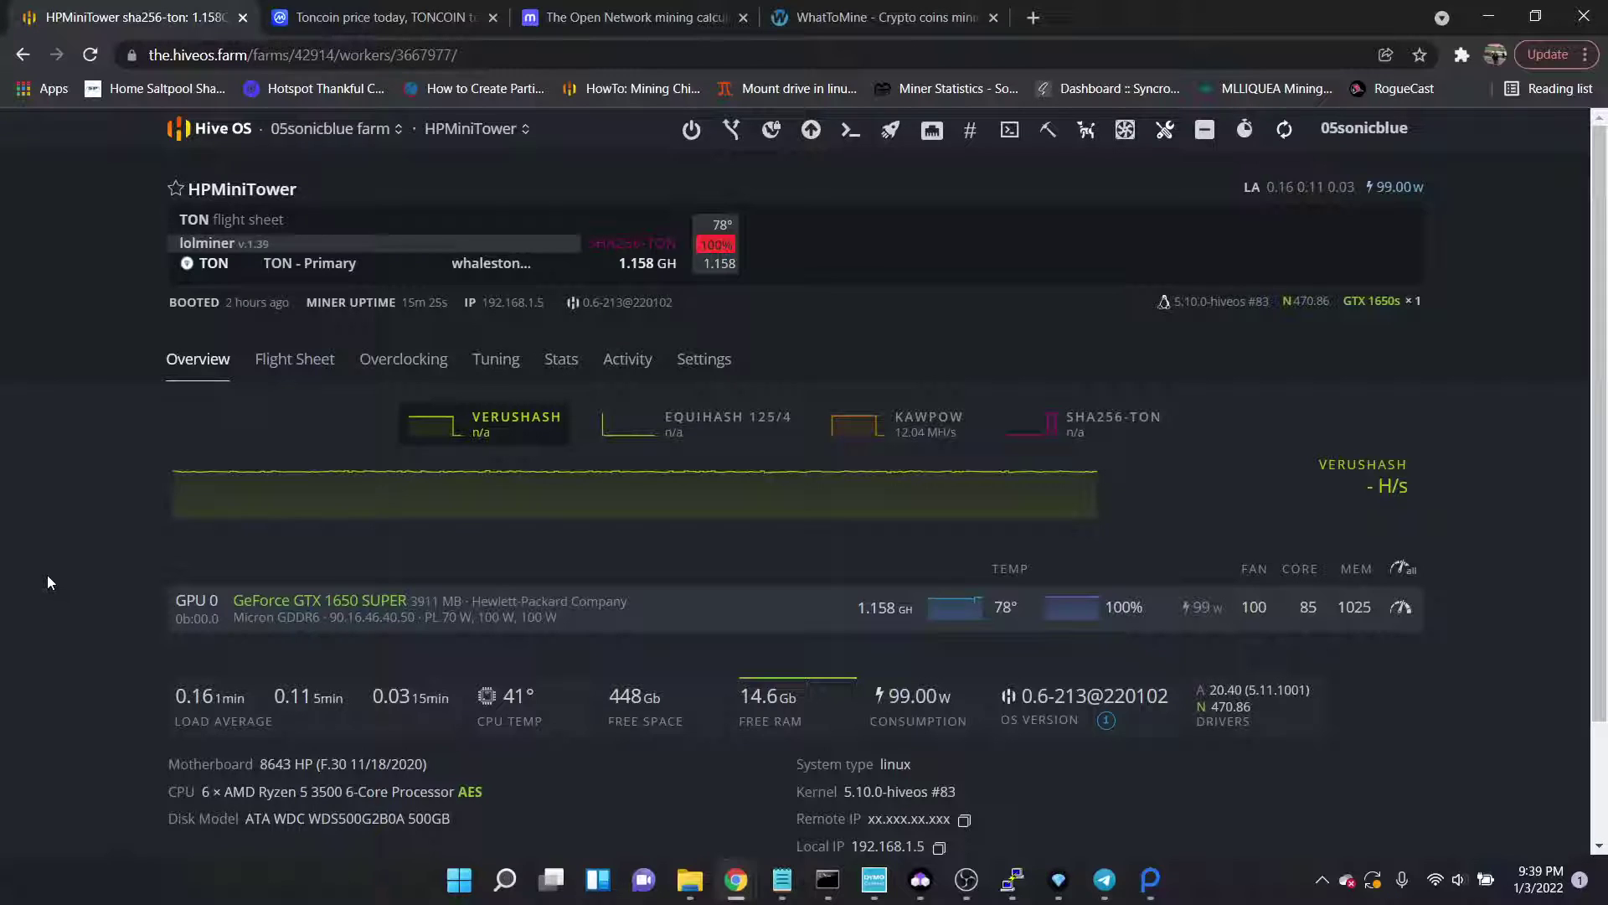
{"action": "left_click", "coordinate": [334, 130]}
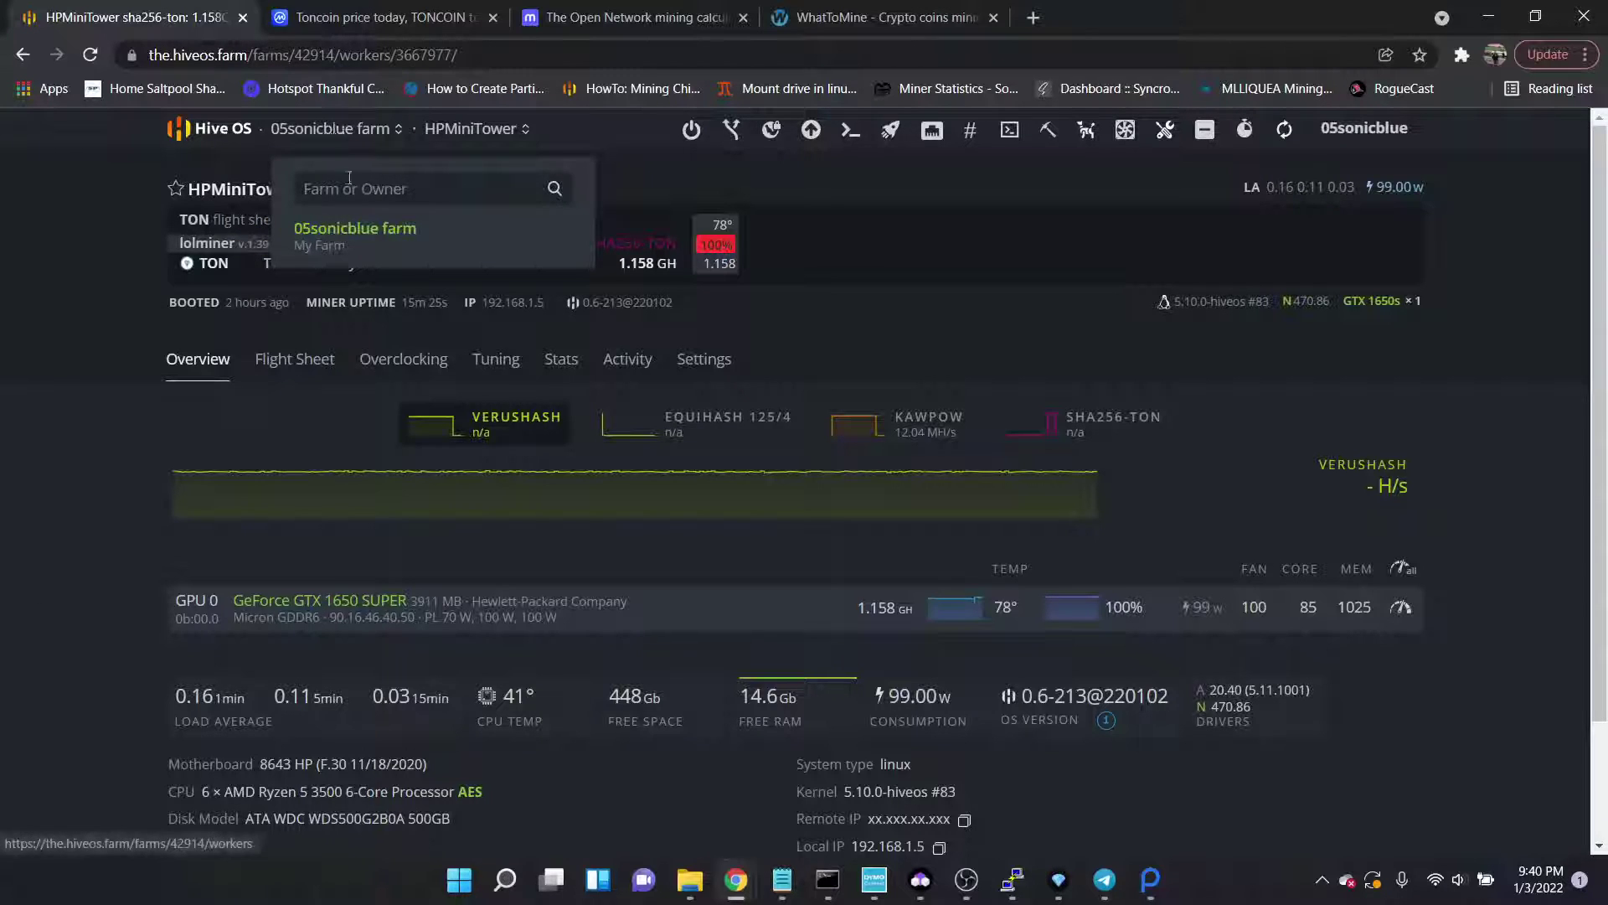
{"action": "left_click", "coordinate": [367, 245]}
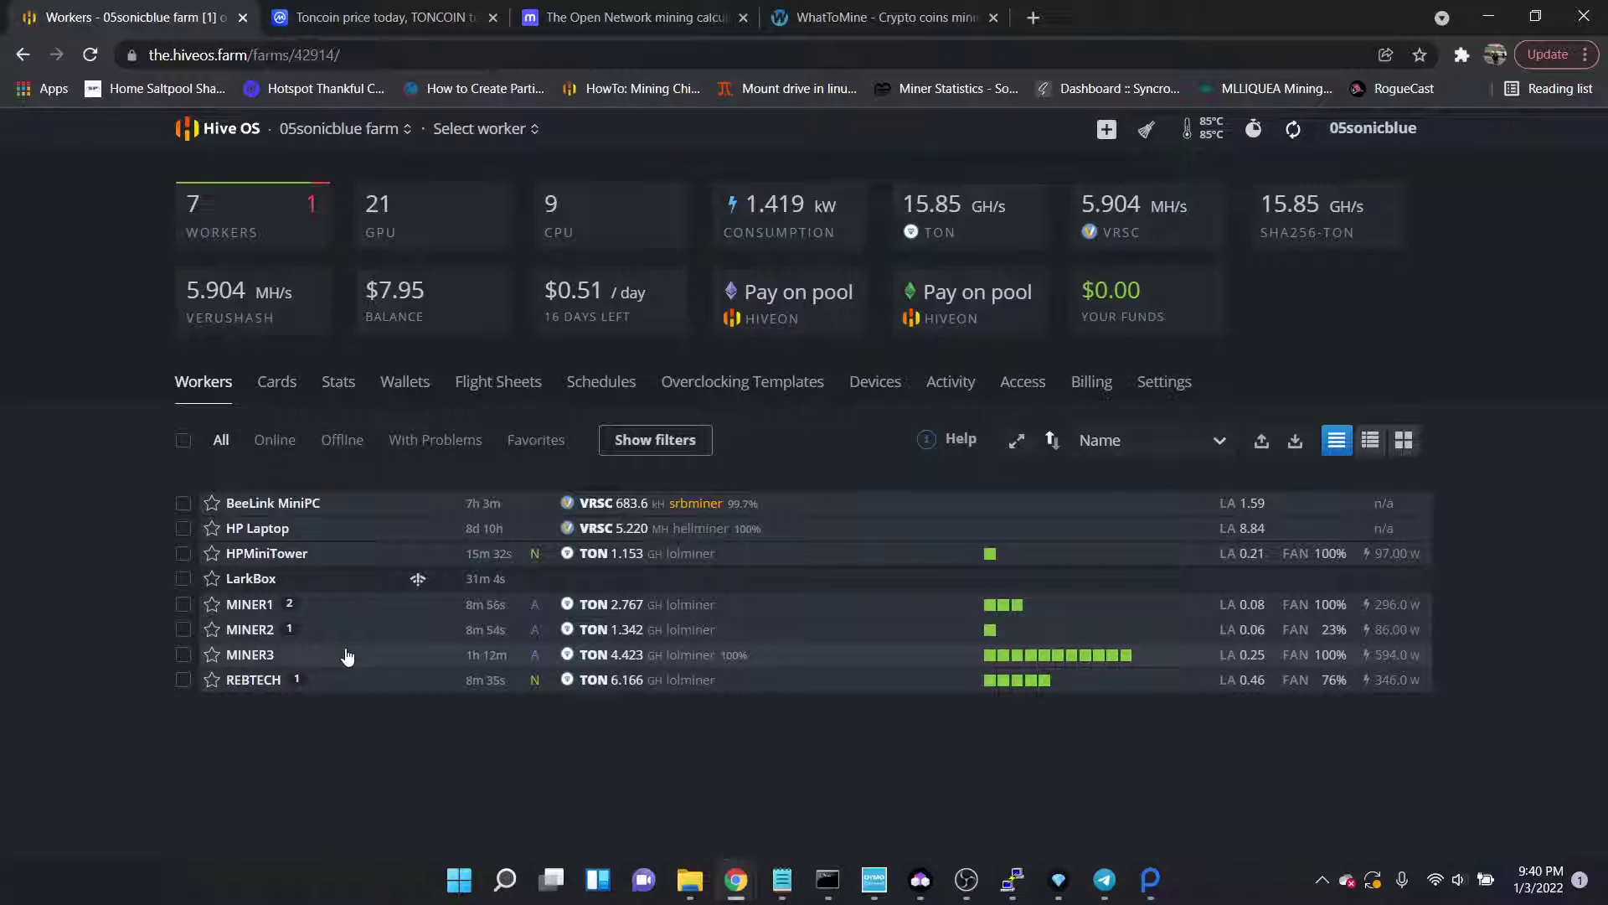
{"action": "left_click", "coordinate": [854, 12]}
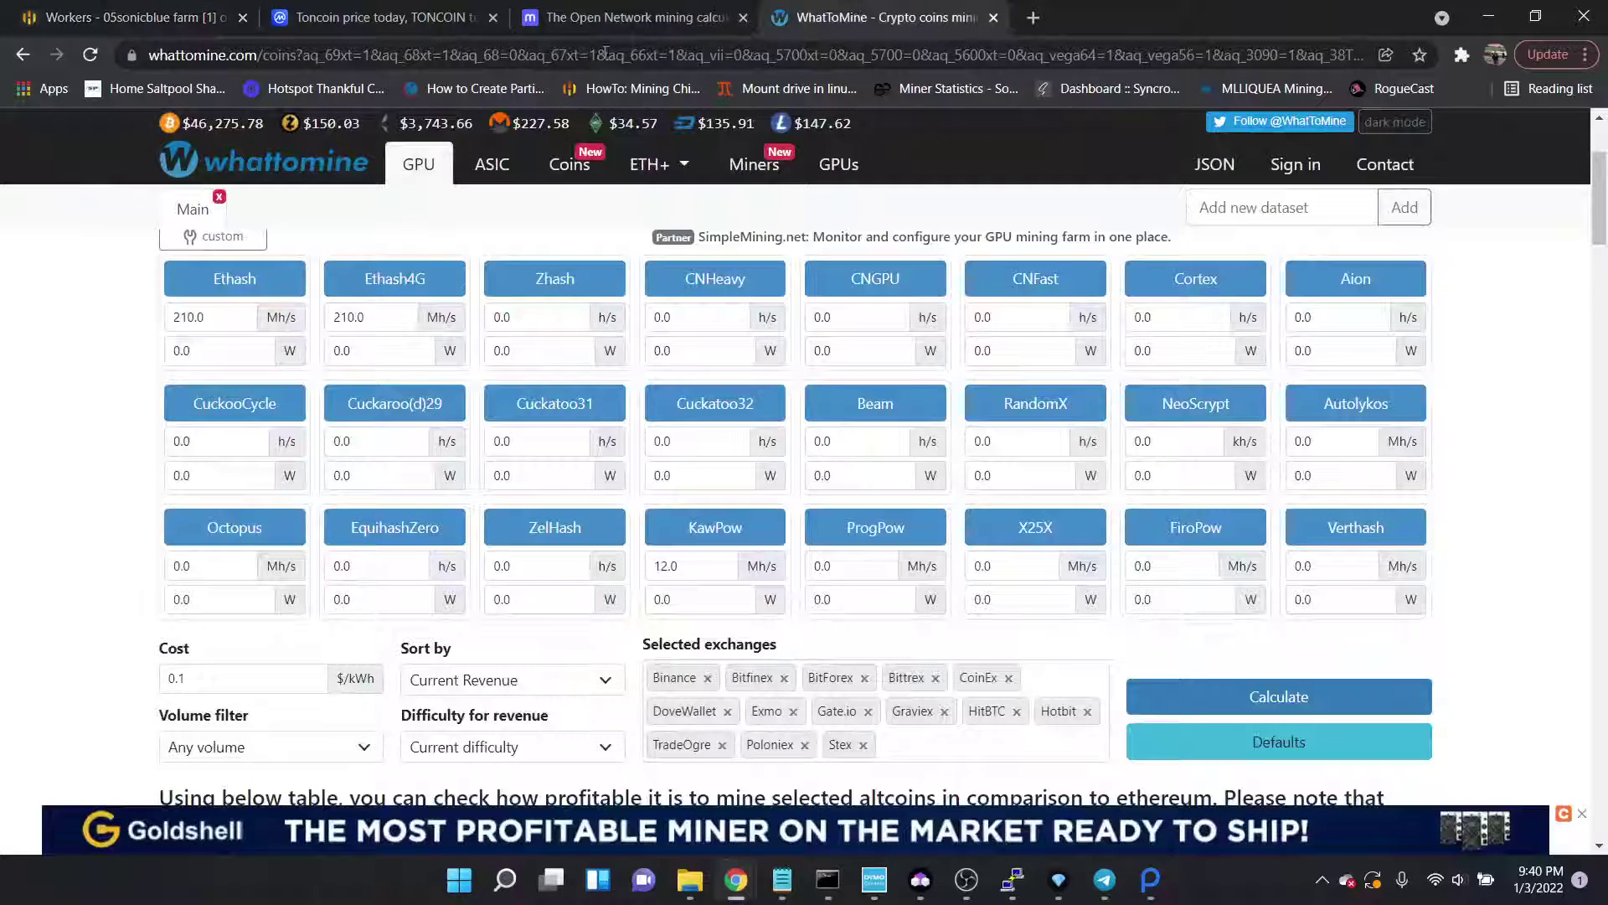
{"action": "left_click", "coordinate": [134, 13]}
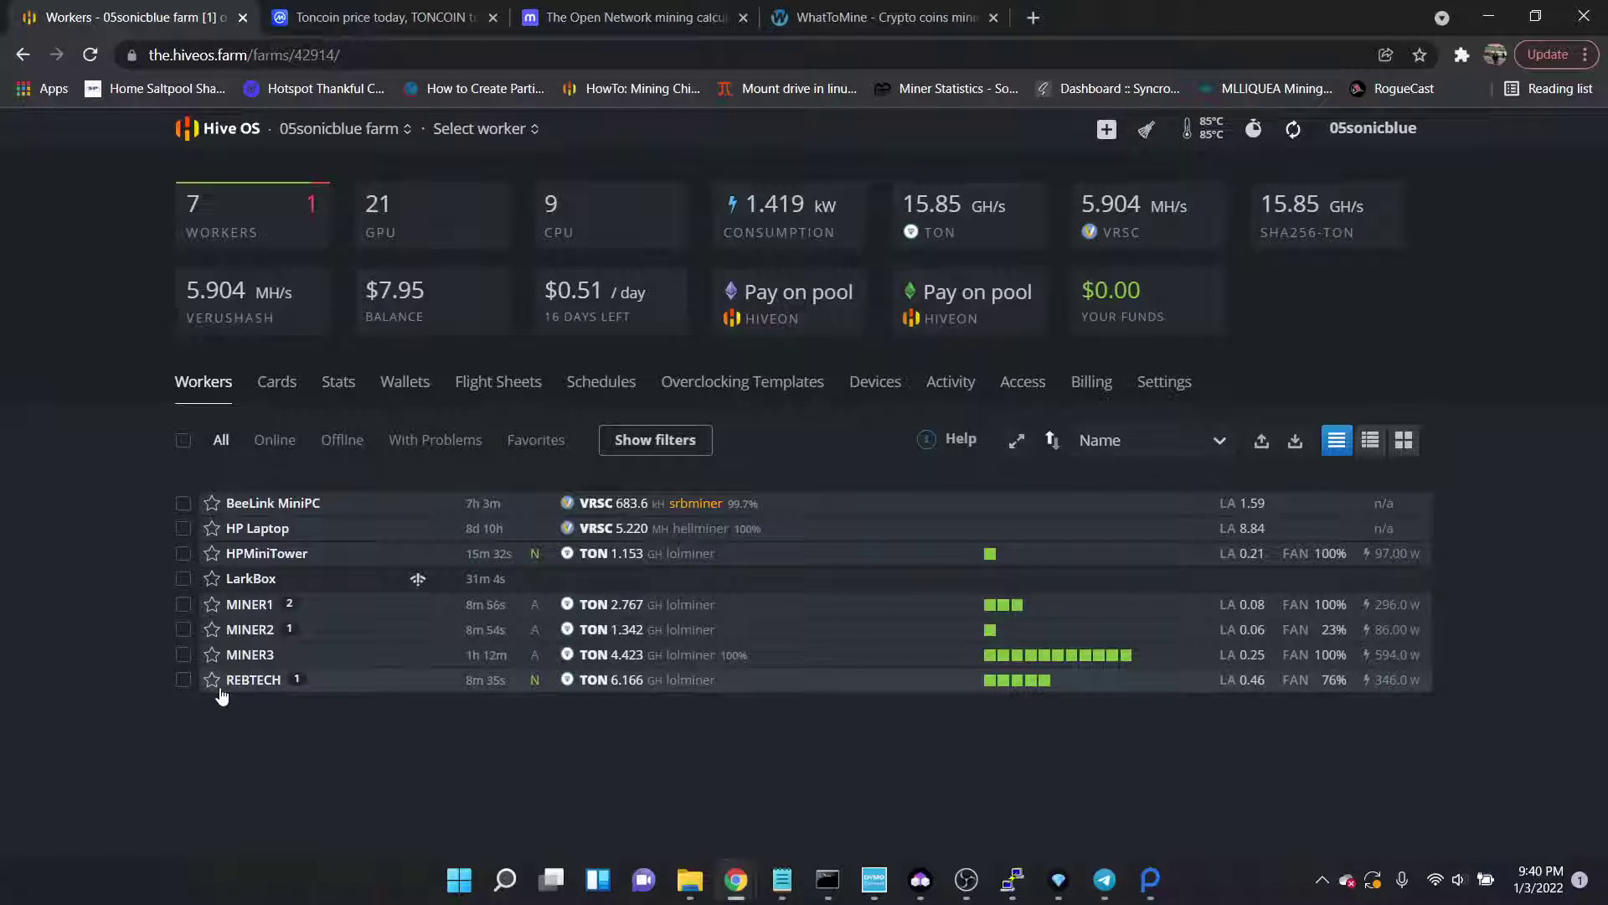
Open MINER1, calculate its TON earnings on minerstat at 2.76 GH/s and check the income for the last 24 hours.
{"action": "left_click", "coordinate": [248, 605]}
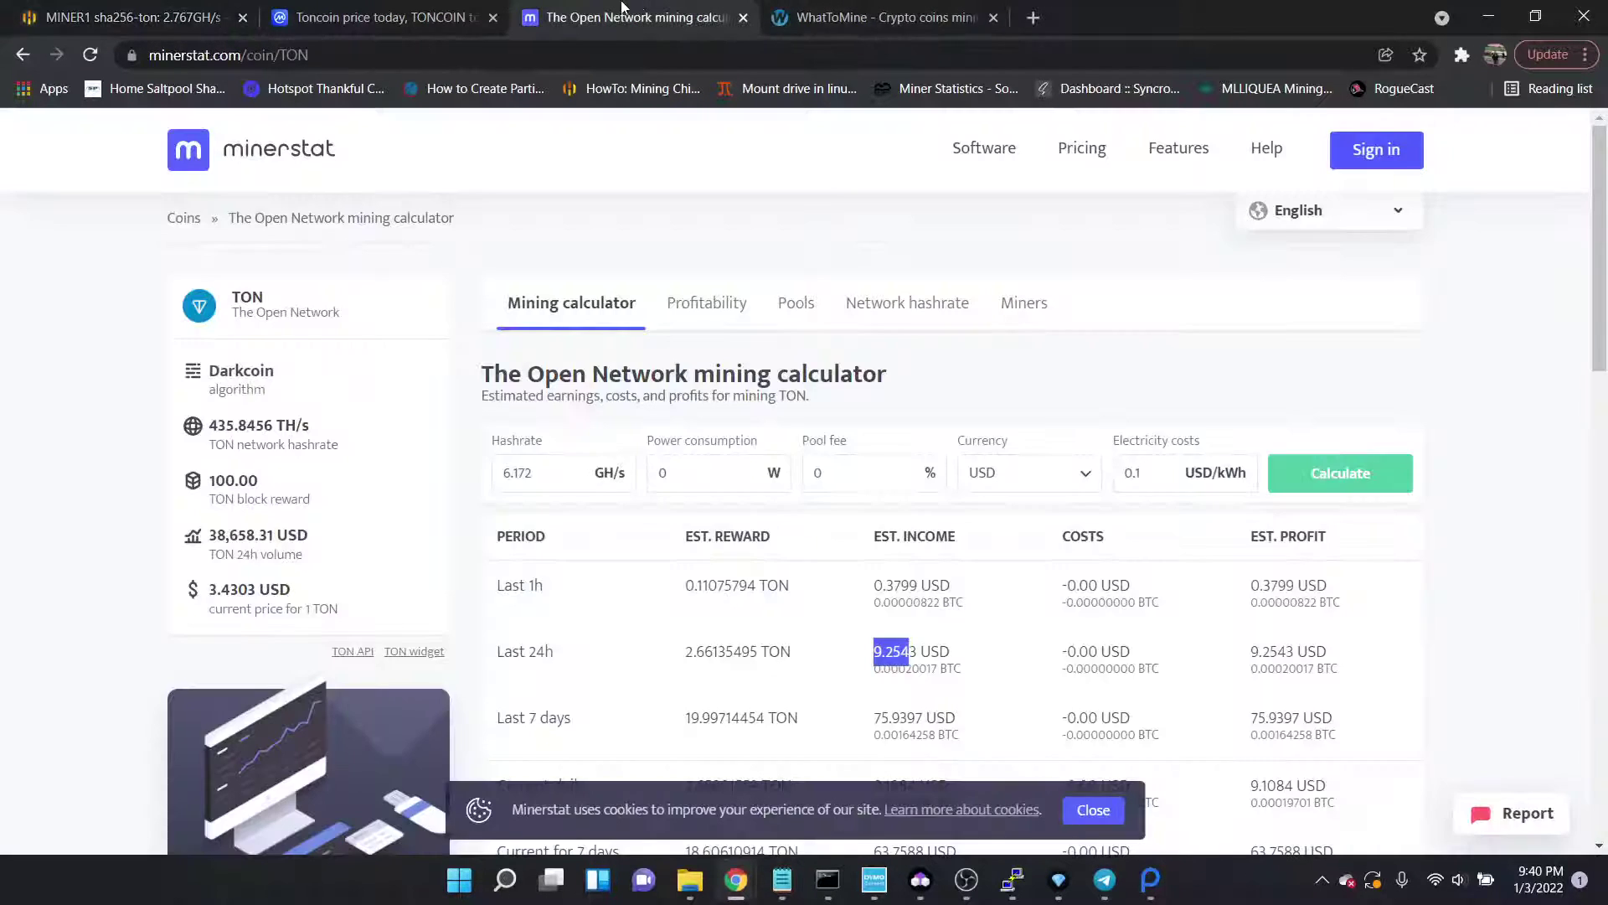
{"action": "left_click", "coordinate": [634, 17]}
{"action": "left_click", "coordinate": [537, 481]}
{"action": "key", "text": "ctrl+a"}
{"action": "type", "text": "2.76"}
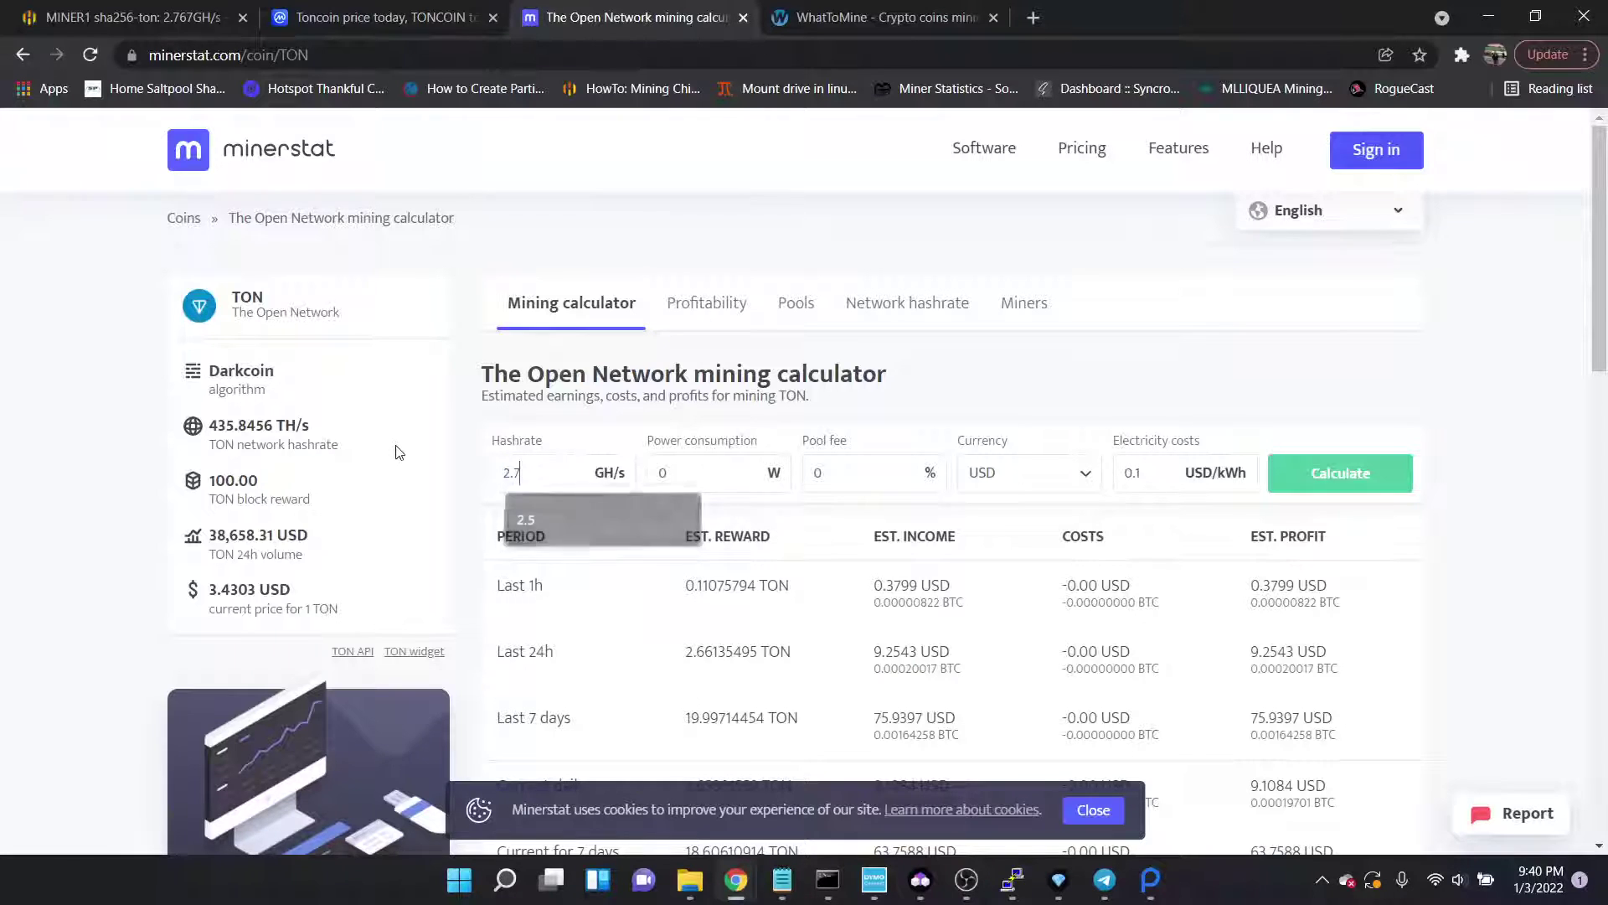
{"action": "left_click", "coordinate": [1344, 472]}
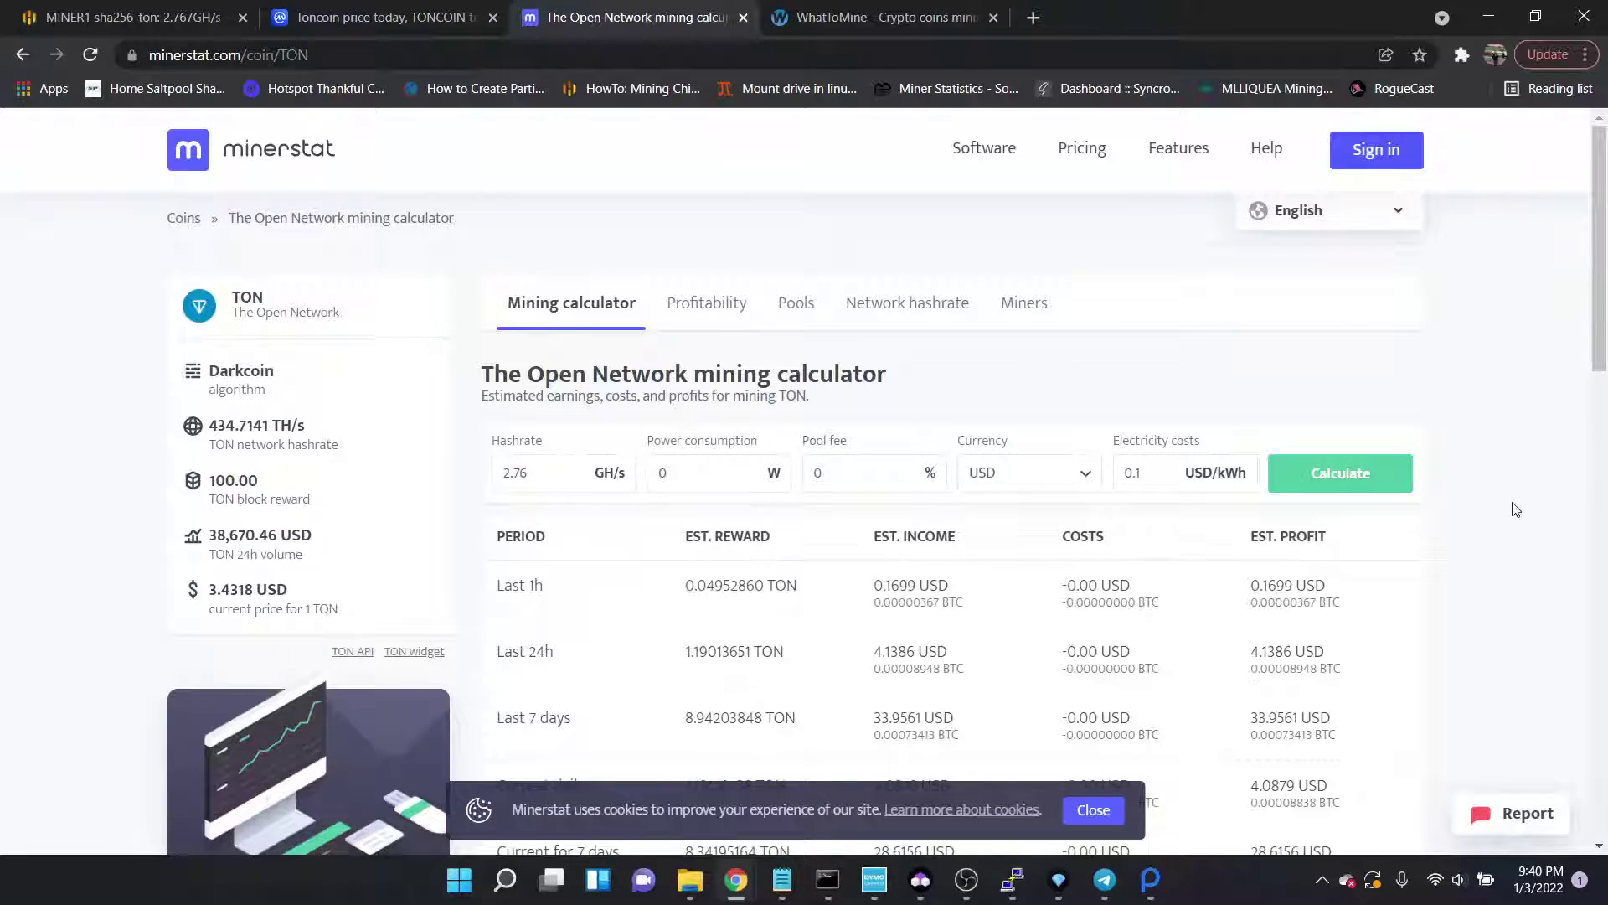
{"action": "double_click", "coordinate": [890, 653]}
{"action": "left_click", "coordinate": [904, 665]}
{"action": "left_click_drag", "start_coordinate": [904, 666], "coordinate": [898, 666]}
Set WhatToMine's Ethash and Ethash4G hashrates to 97 Mh/s, recalculate, and compare Ethereum's revenue with MINER1's daily TON income.
{"action": "left_click", "coordinate": [904, 12]}
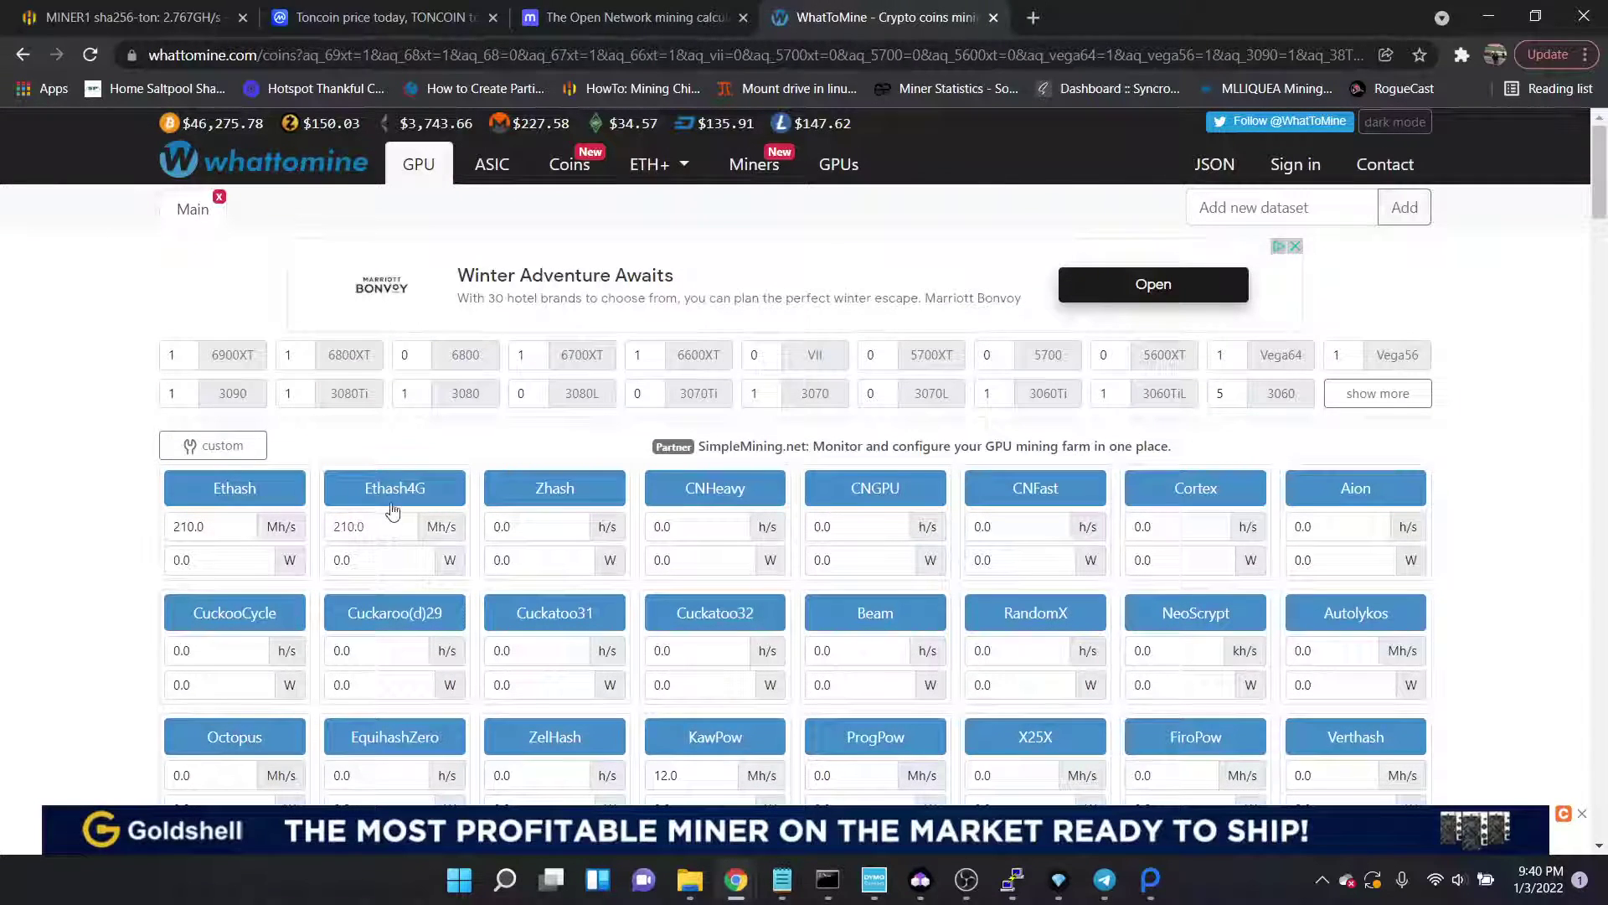
{"action": "left_click_drag", "start_coordinate": [387, 519], "coordinate": [72, 541]}
{"action": "type", "text": "9797"}
{"action": "scroll", "coordinate": [79, 556], "scroll_direction": "down", "scroll_amount": 3}
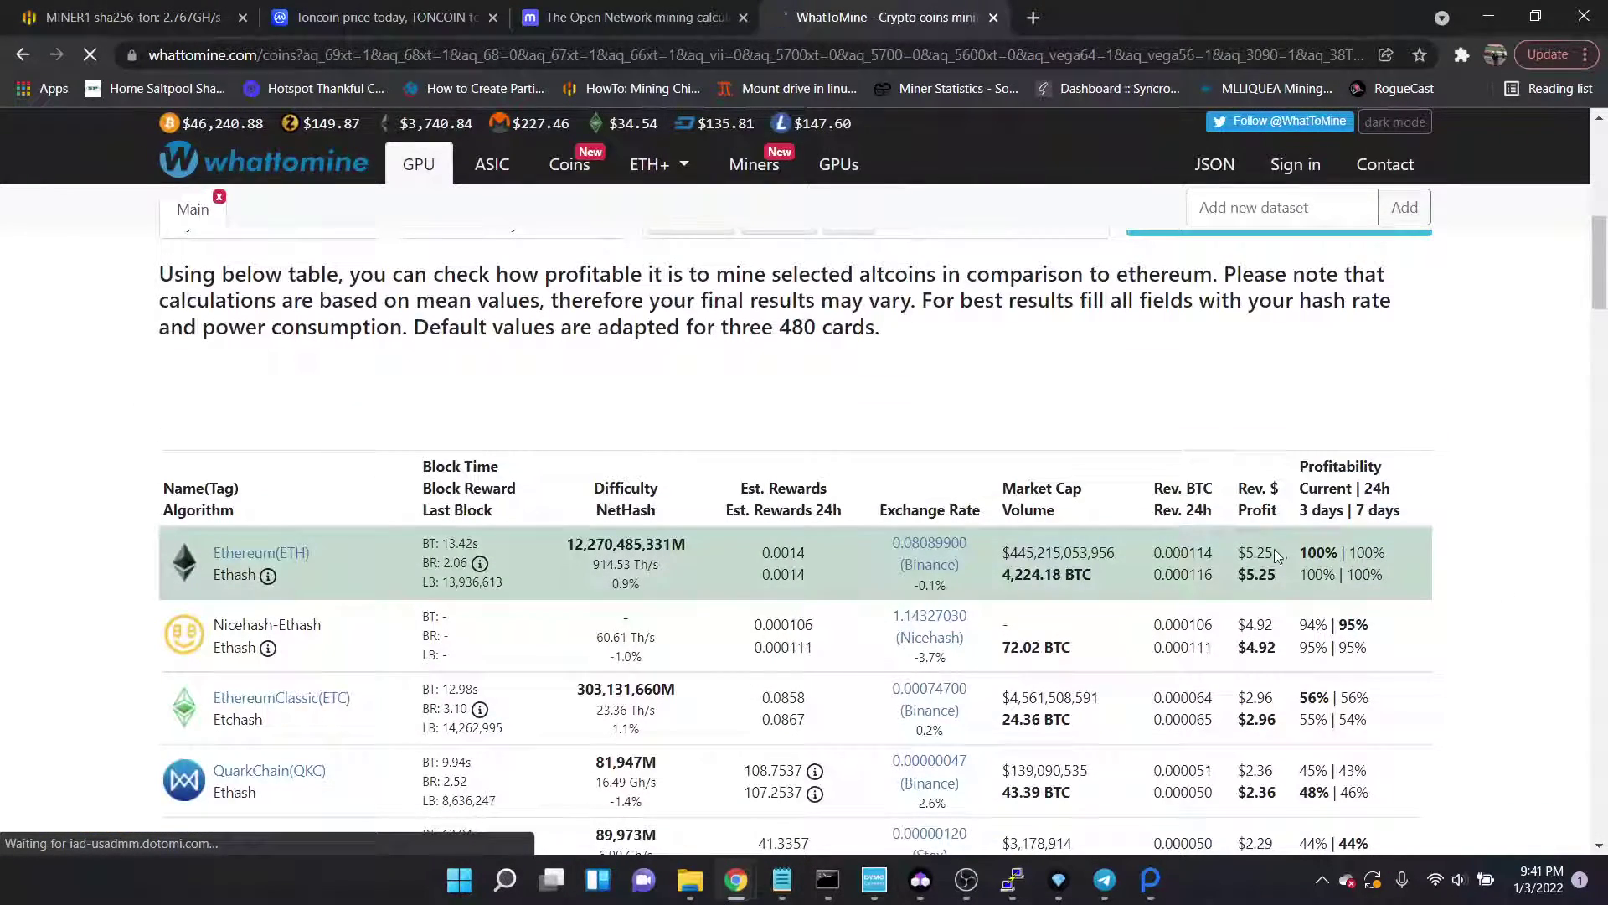
{"action": "left_click_drag", "start_coordinate": [1280, 554], "coordinate": [1203, 555]}
{"action": "left_click", "coordinate": [637, 18]}
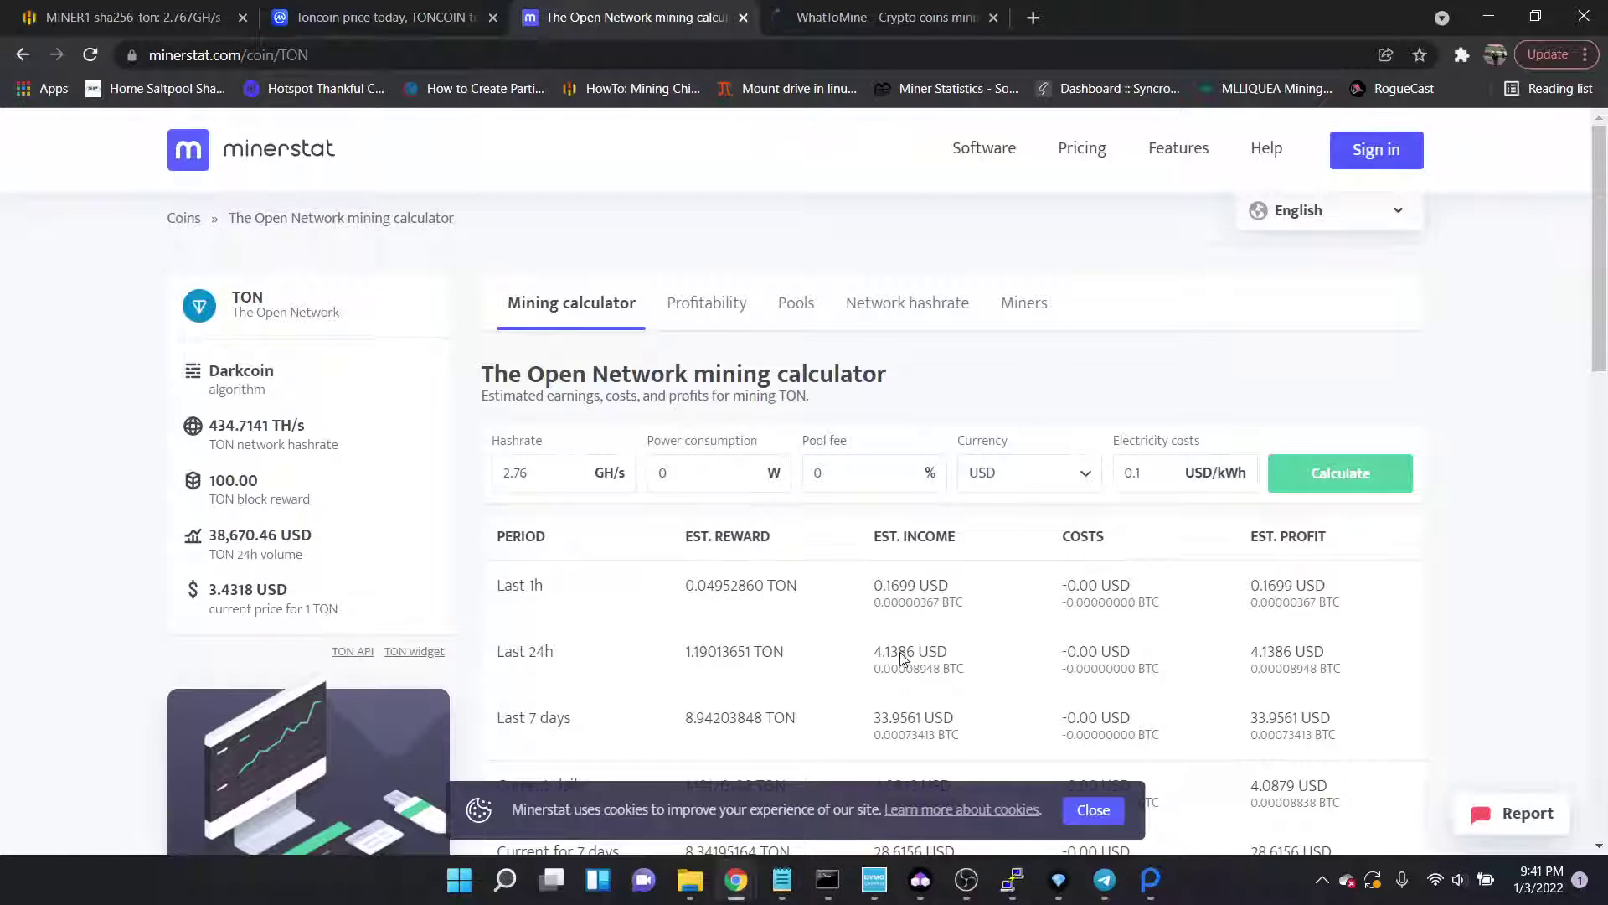
{"action": "left_click_drag", "start_coordinate": [899, 651], "coordinate": [879, 659]}
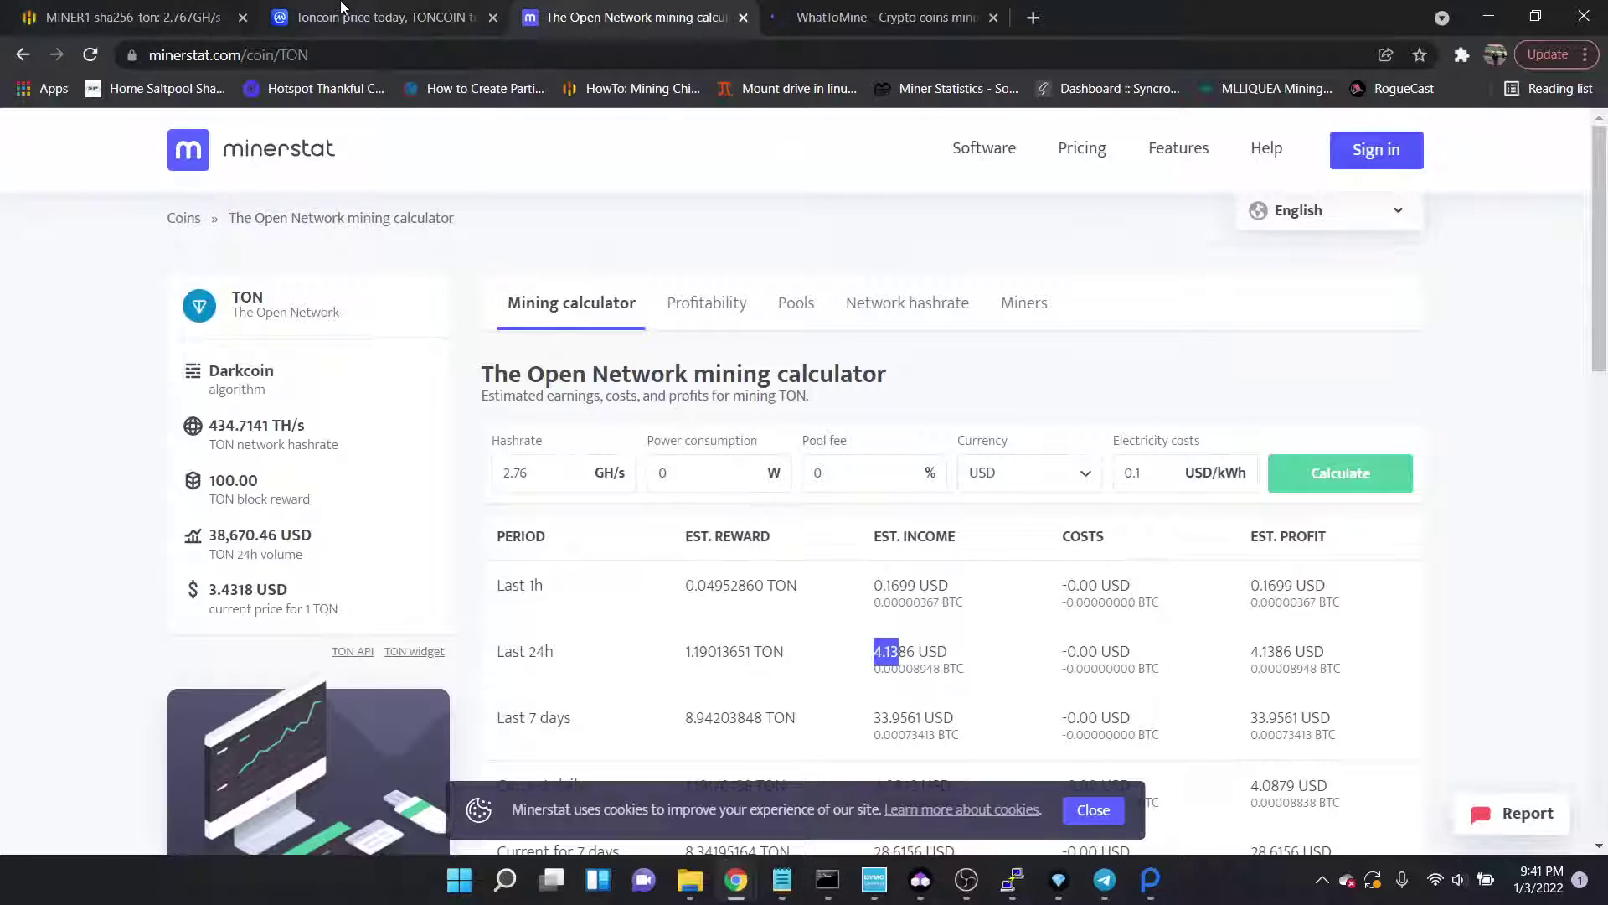
Review MINER1's Radeon Pro cards and their TON hashrates in Hive OS, then switch to the REBTECH worker.
{"action": "left_click", "coordinate": [164, 12]}
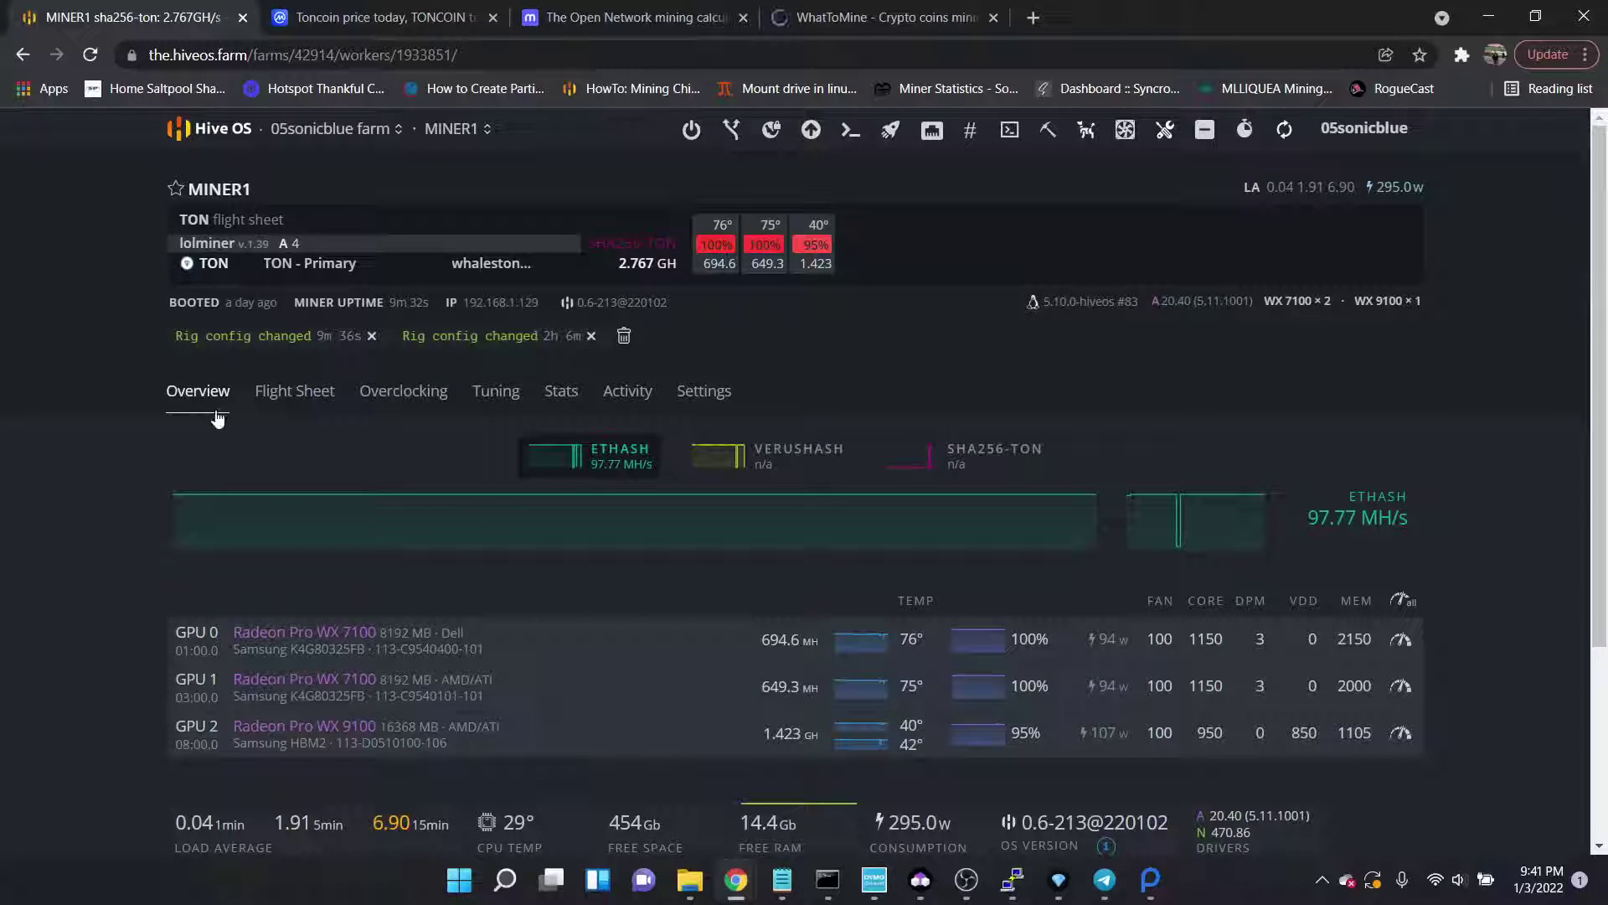
{"action": "mouse_move", "coordinate": [276, 543]}
{"action": "left_click", "coordinate": [455, 129]}
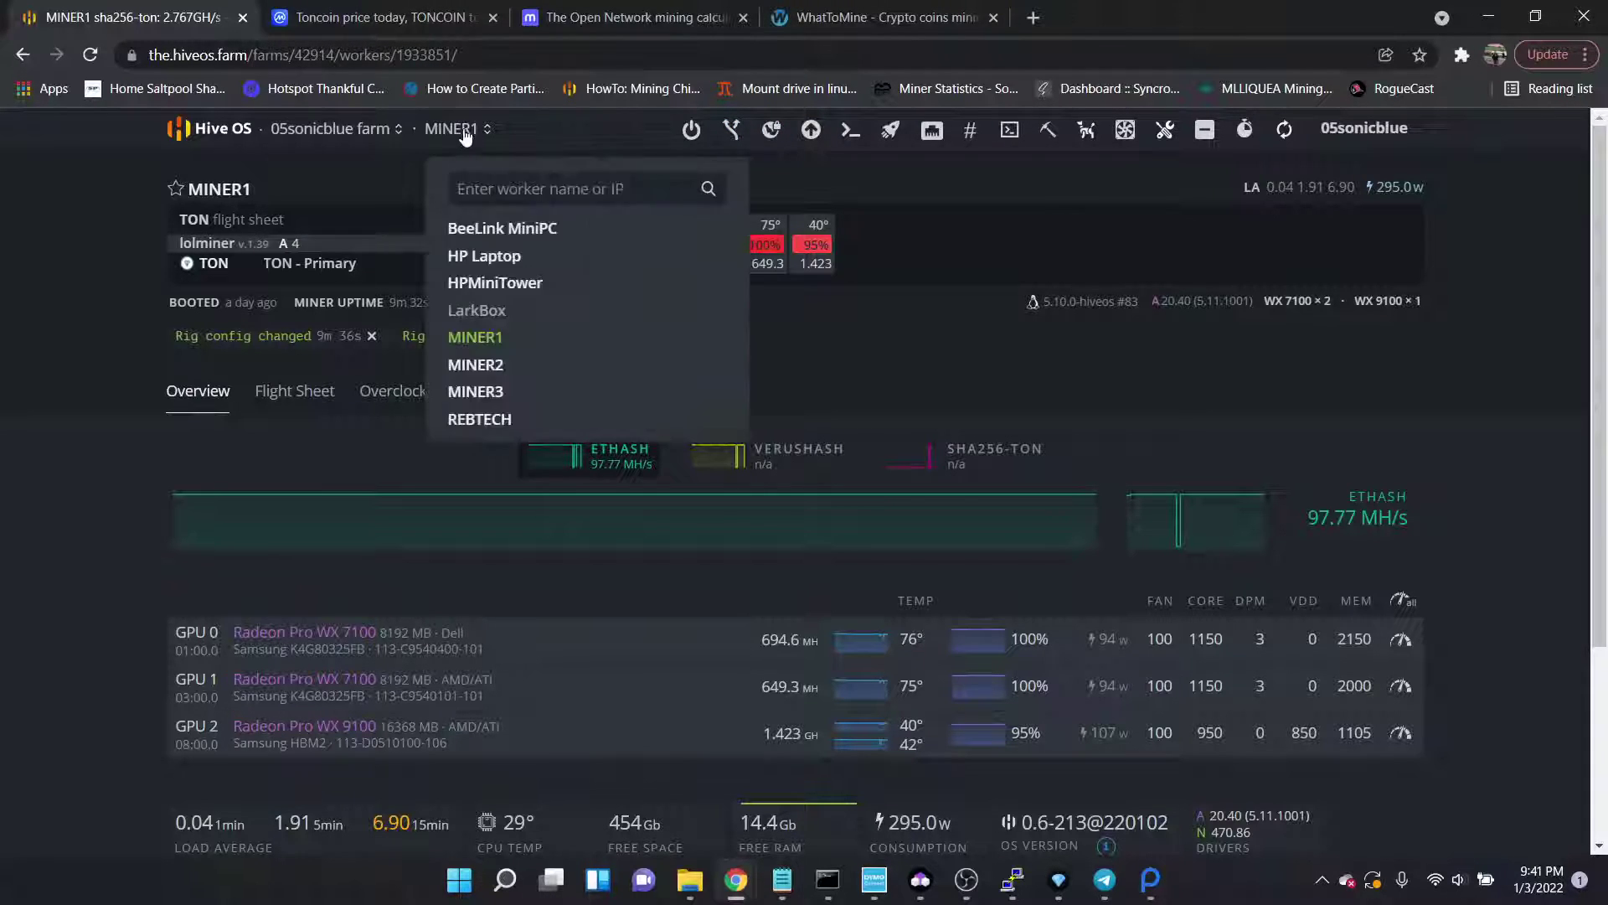
{"action": "left_click", "coordinate": [488, 421]}
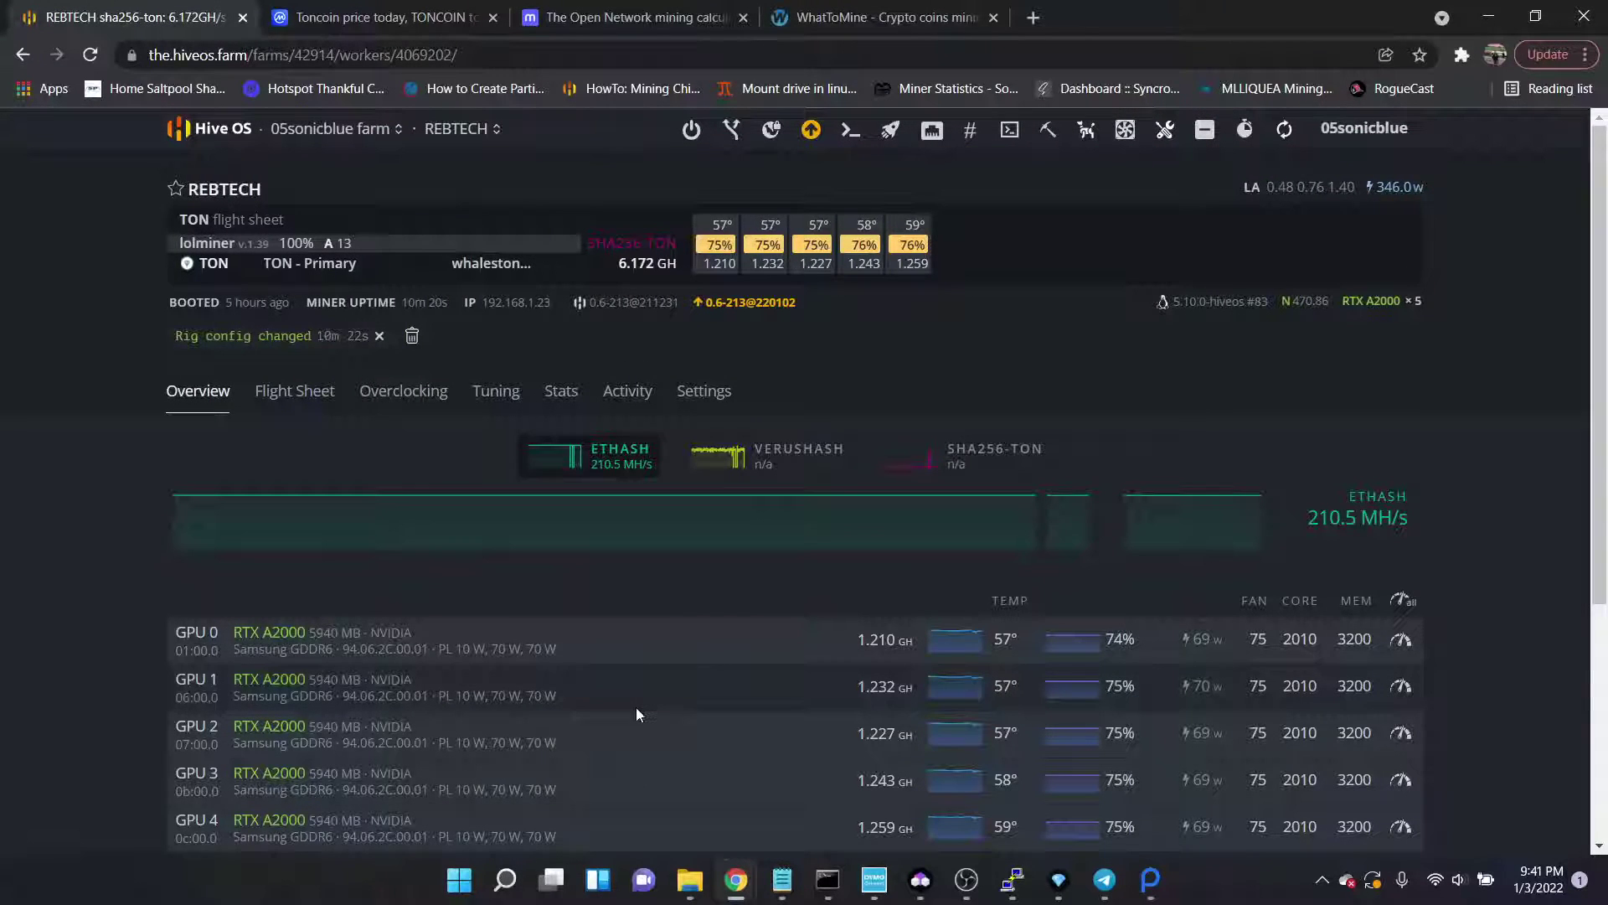